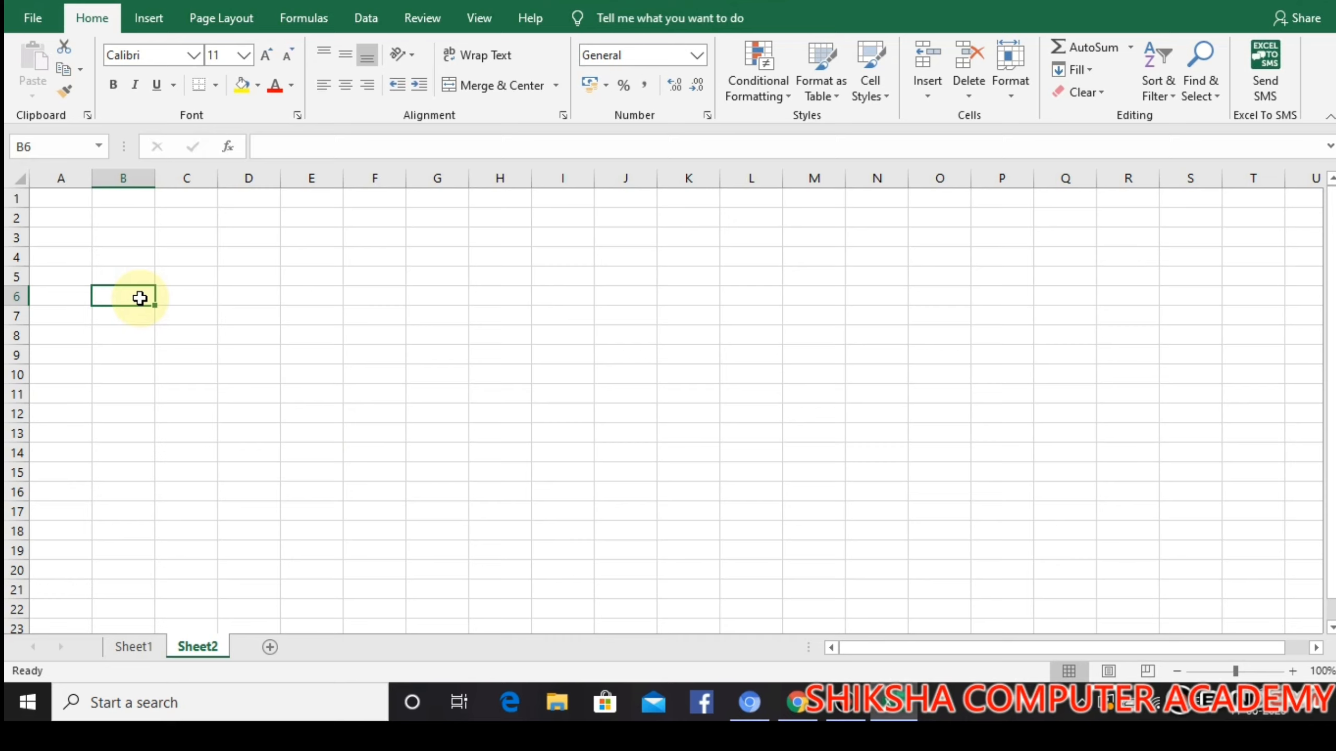
# Enter the column headings ROLL NO. in B6 and NAME in C6 of Sheet2
pyautogui.write('R')
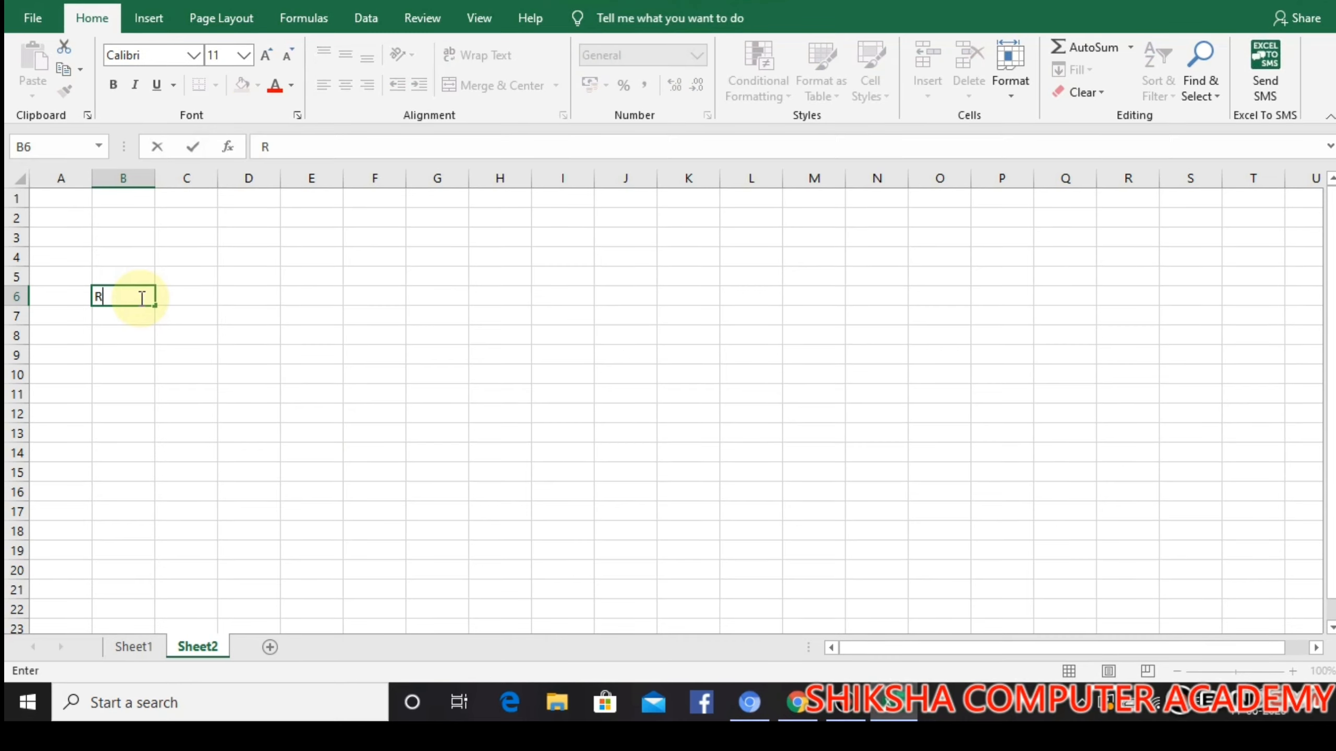
pyautogui.write('OLL NO.')
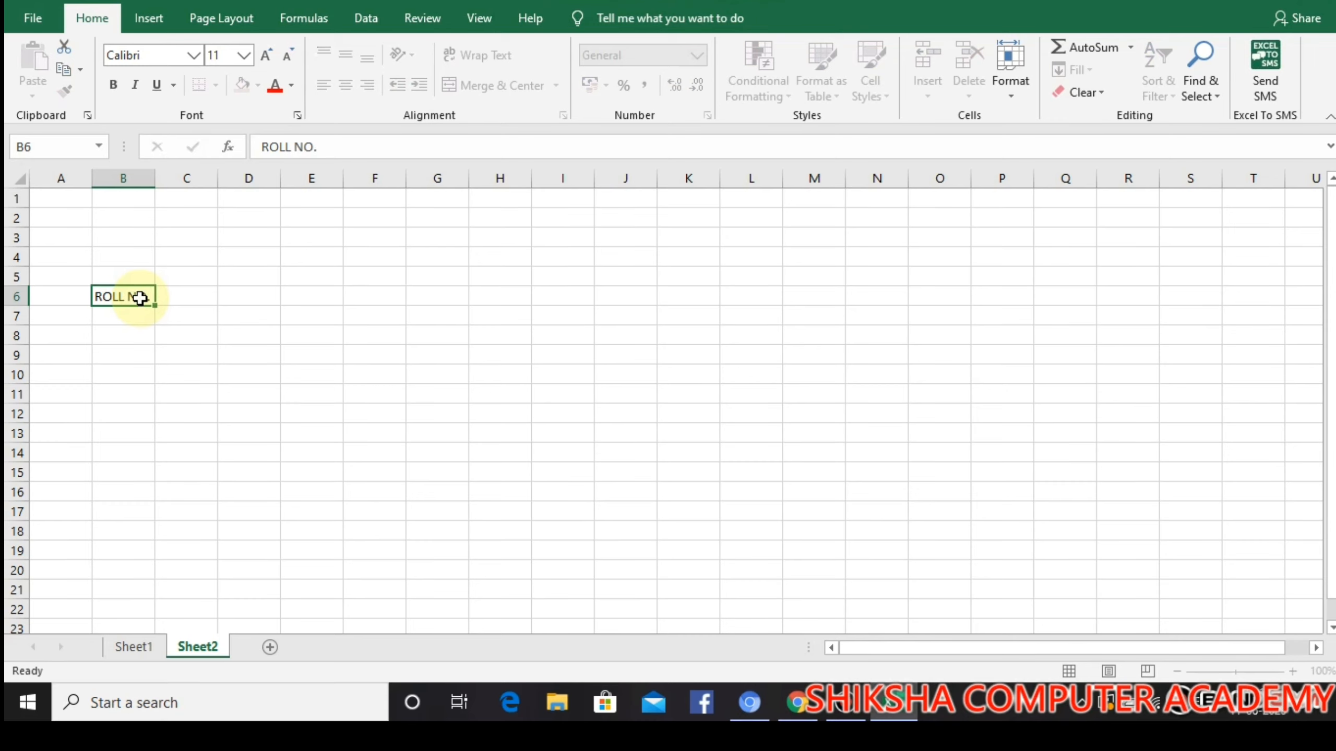
pyautogui.press('Tab')
pyautogui.write('NAME')
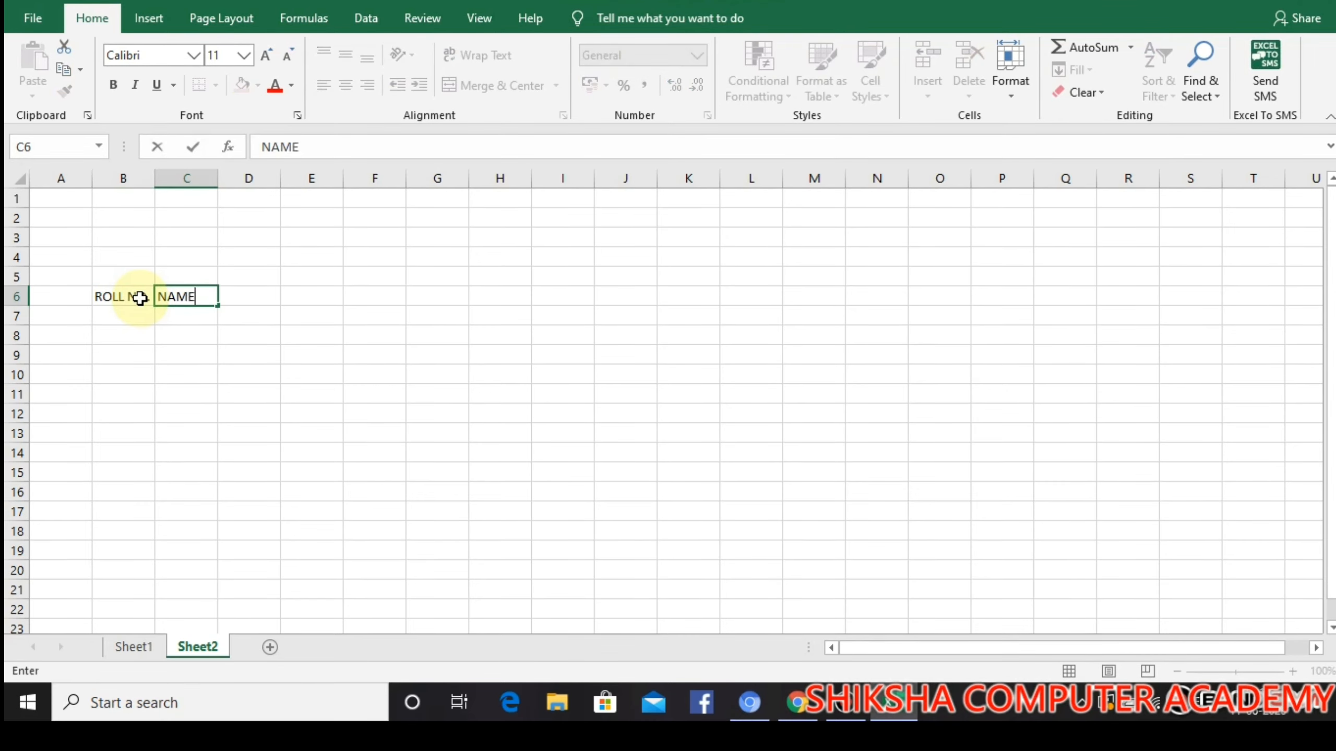
pyautogui.press('Tab')
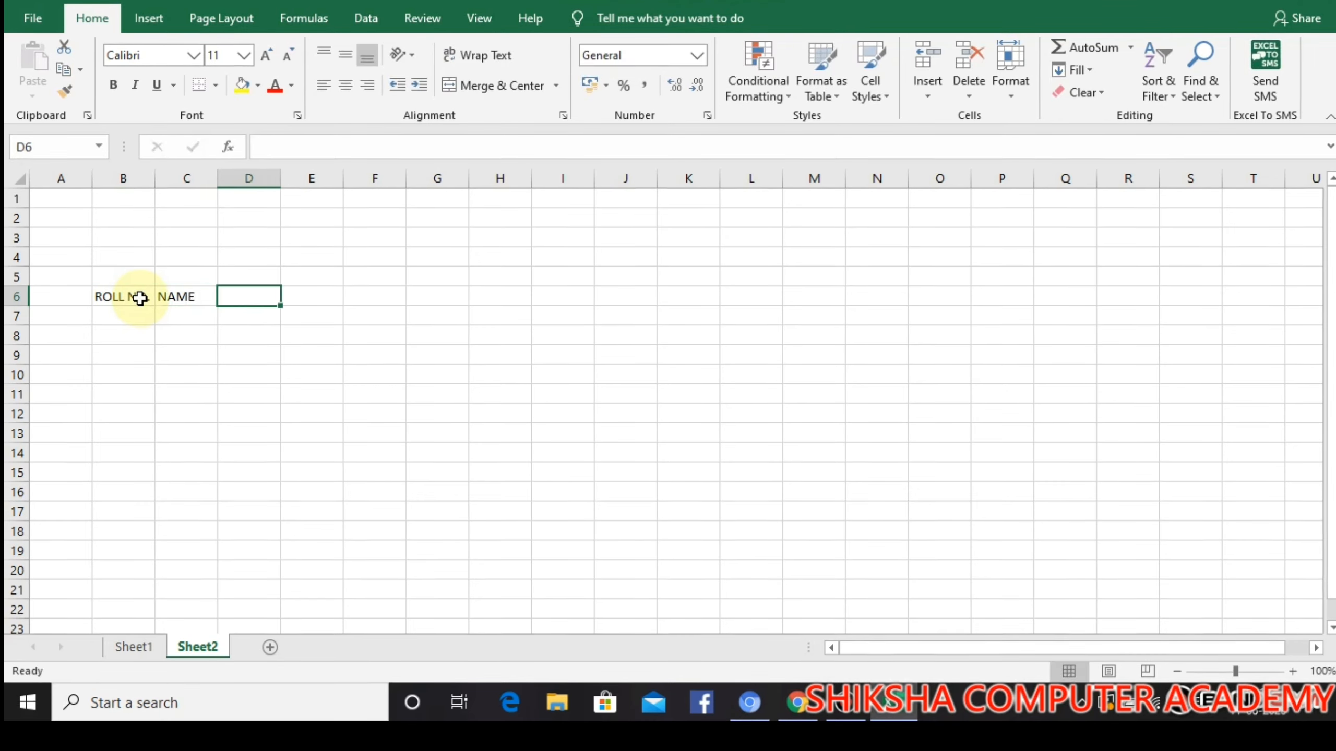
pyautogui.write('FATHE')
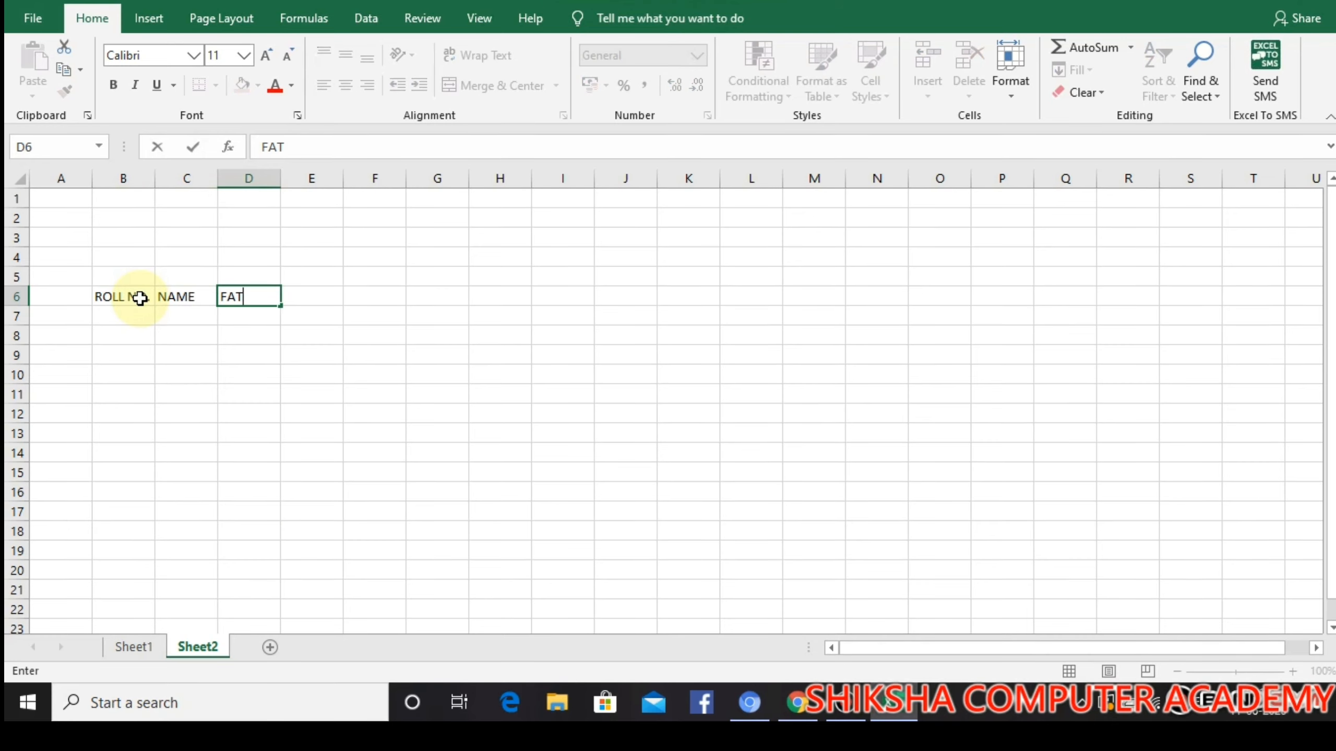
pyautogui.press('BackSpace')
pyautogui.press('BackSpace')
pyautogui.press('BackSpace')
pyautogui.press('BackSpace')
pyautogui.press('BackSpace')
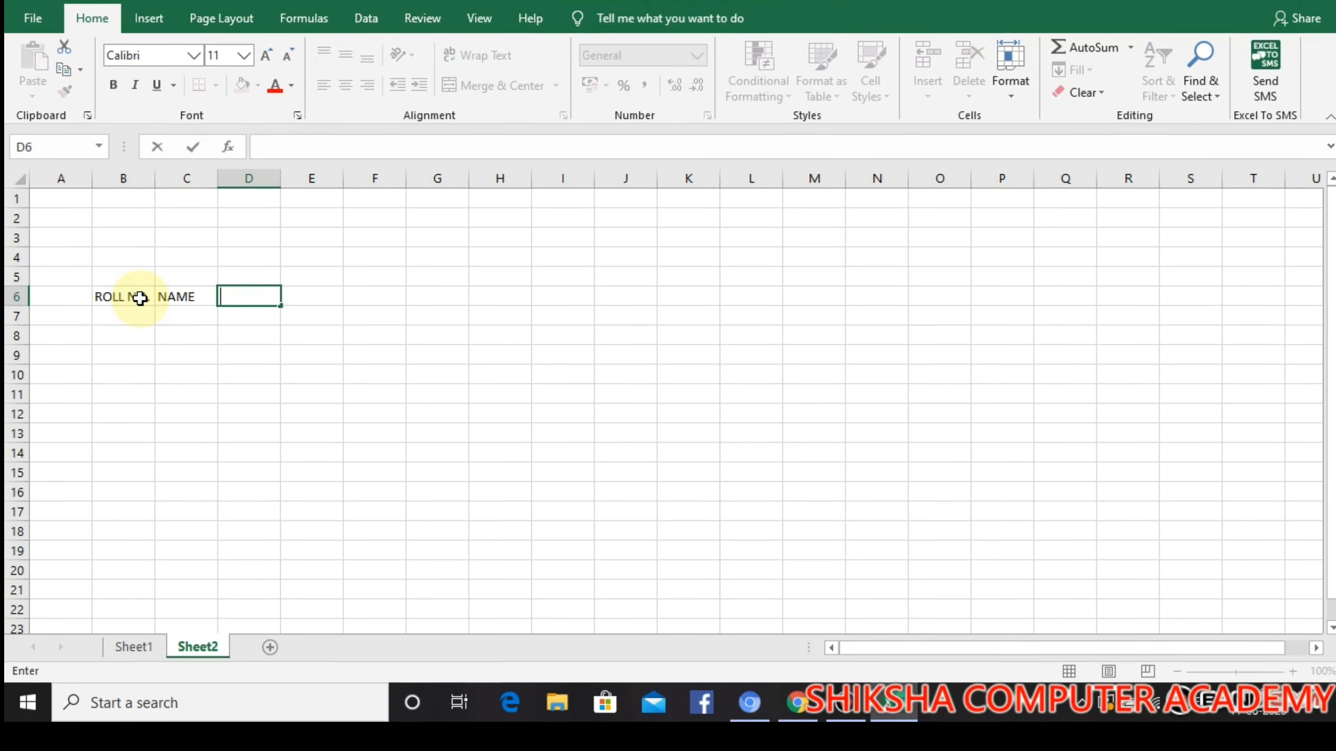
# Enter the heading GURDIAN 'S NAME in D6 and auto-fit column D to its text
pyautogui.write('GURDI')
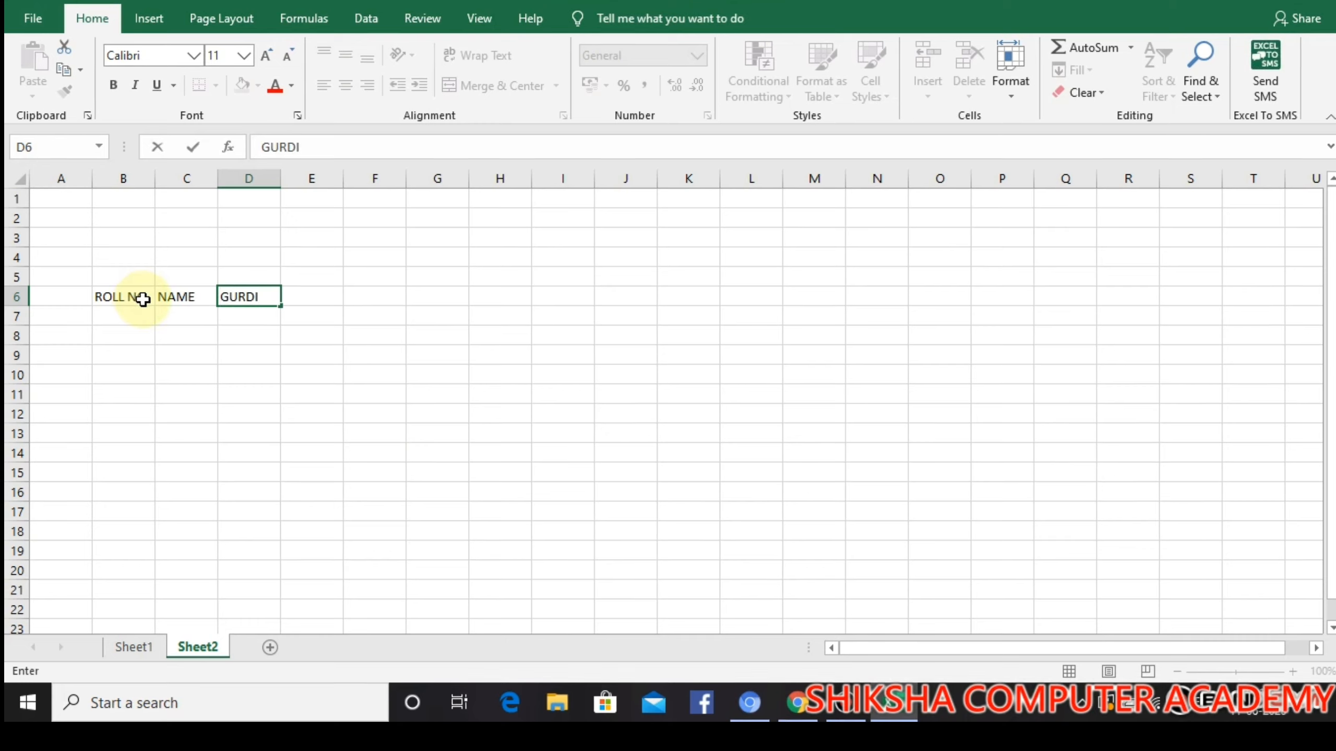
pyautogui.write("AN 'S NAME")
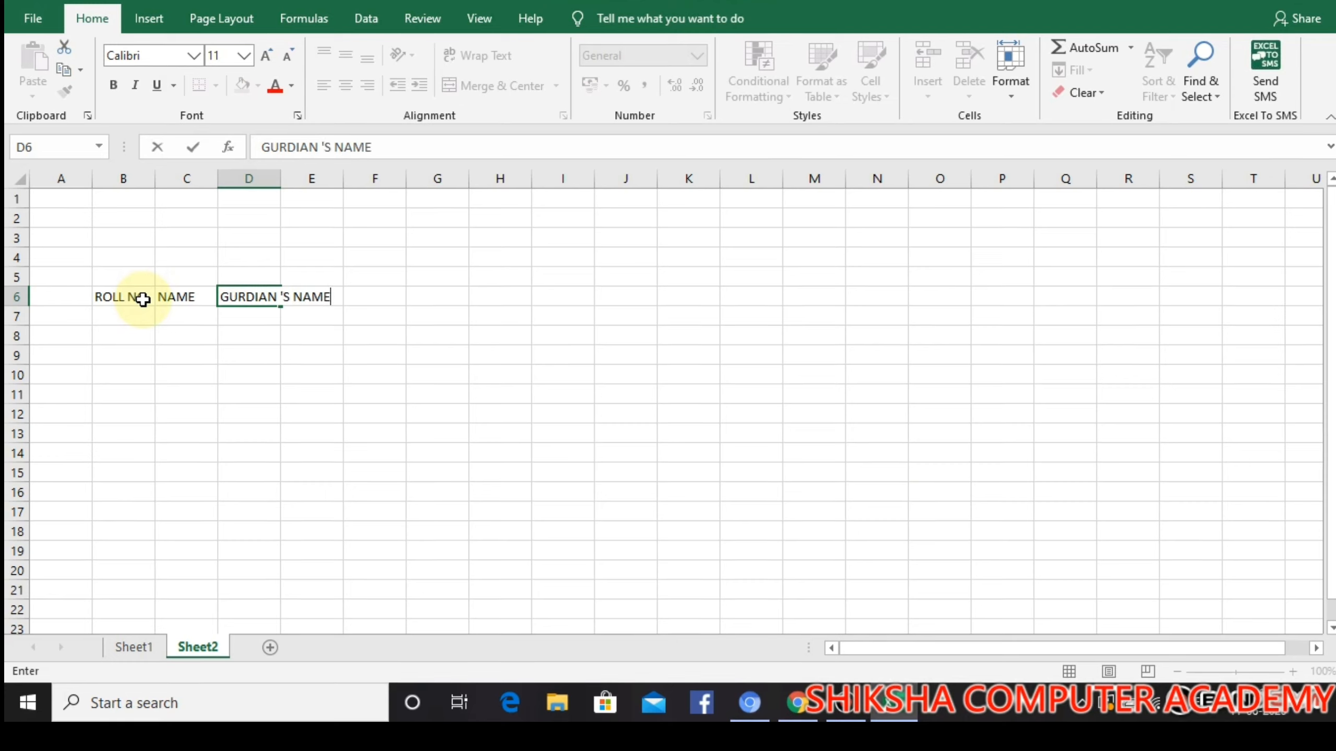
pyautogui.click(267, 251)
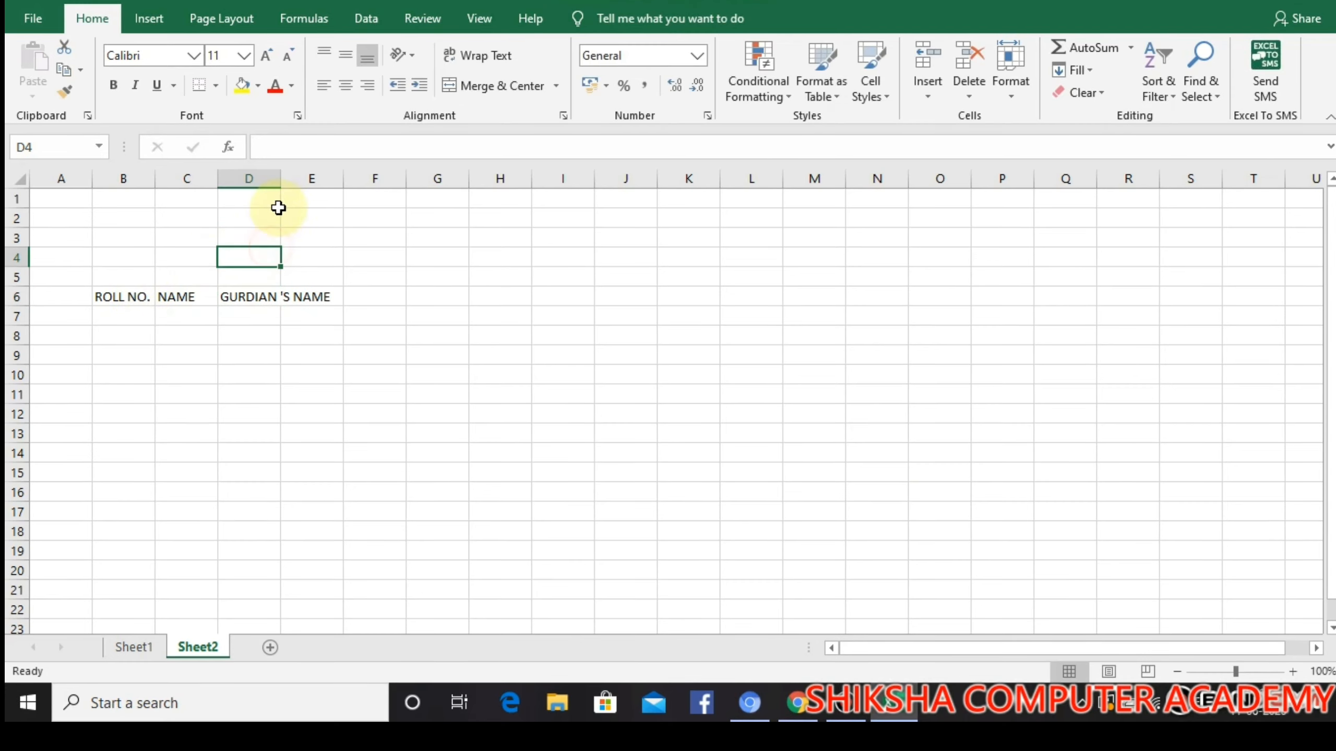
pyautogui.doubleClick(280, 178)
# Enter the subject headings ENGLISH, HINDI and MATH in cells E6, F6 and G6
pyautogui.click(365, 293)
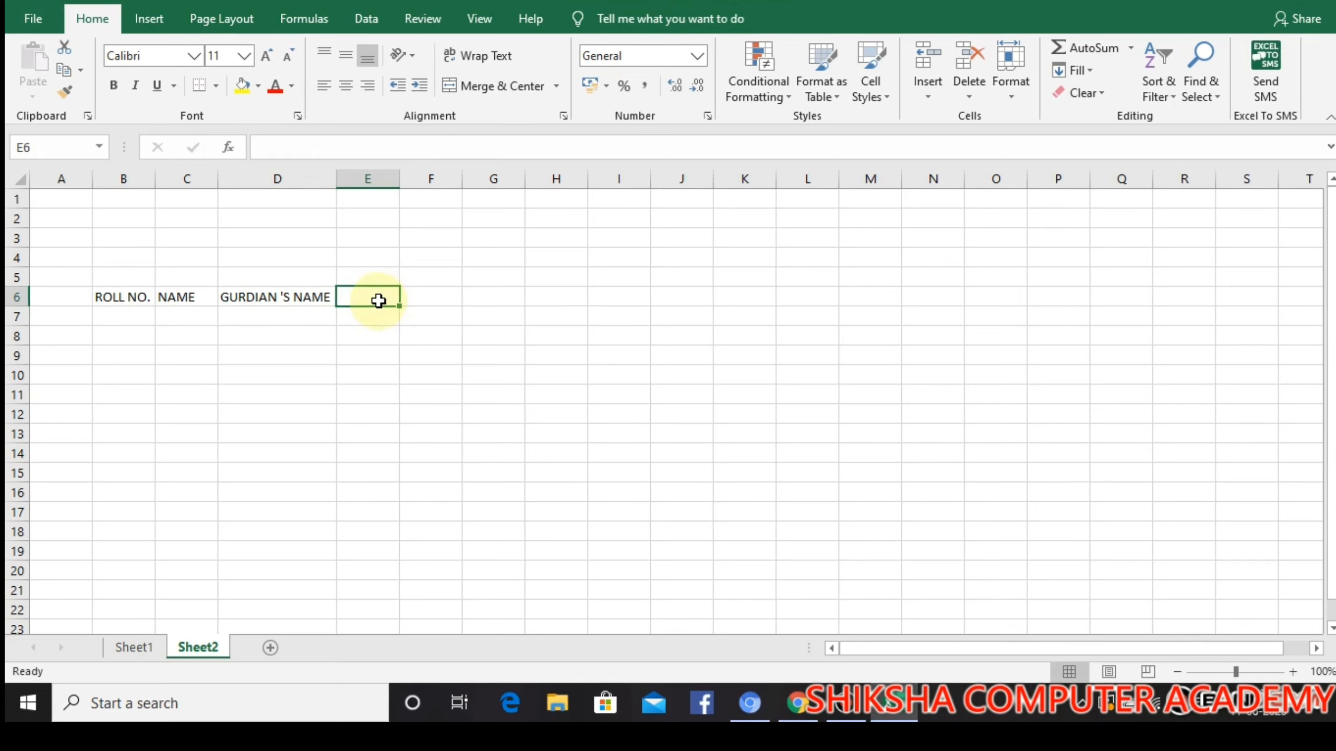
pyautogui.write('ENGLISH')
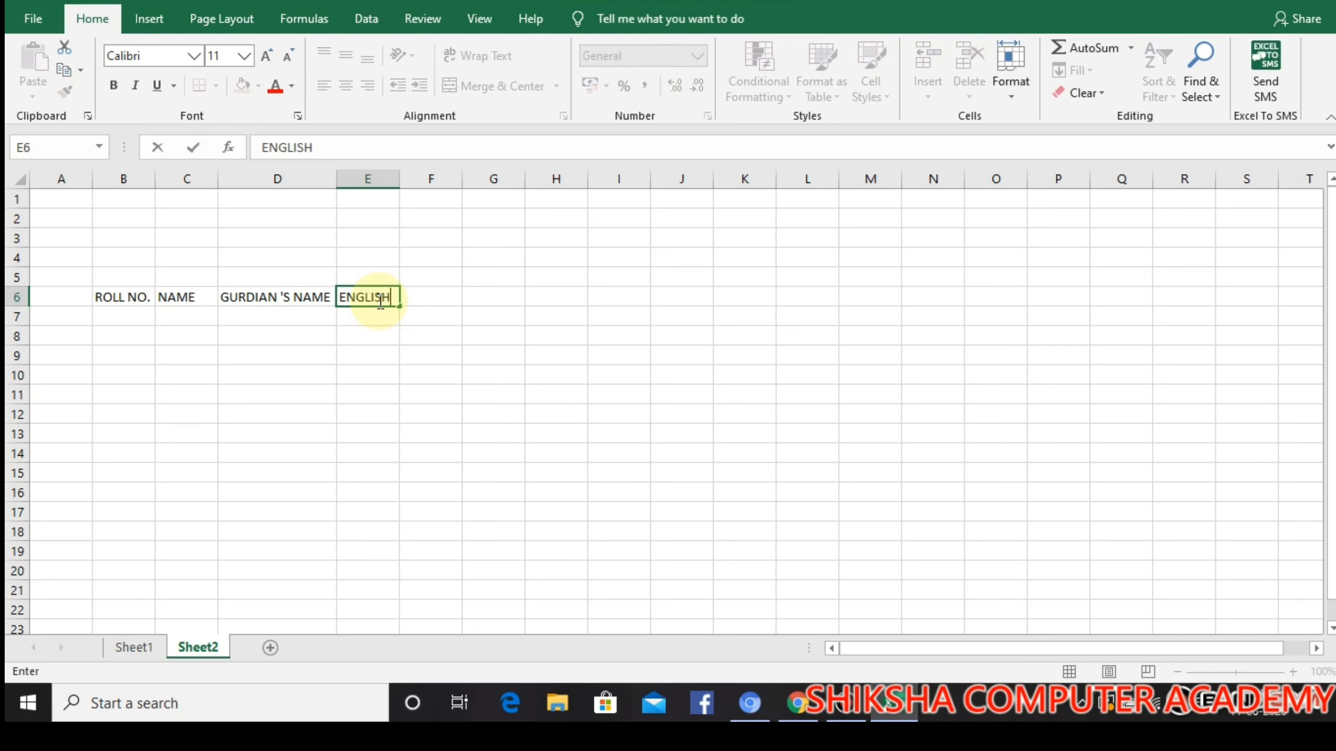
pyautogui.press('Tab')
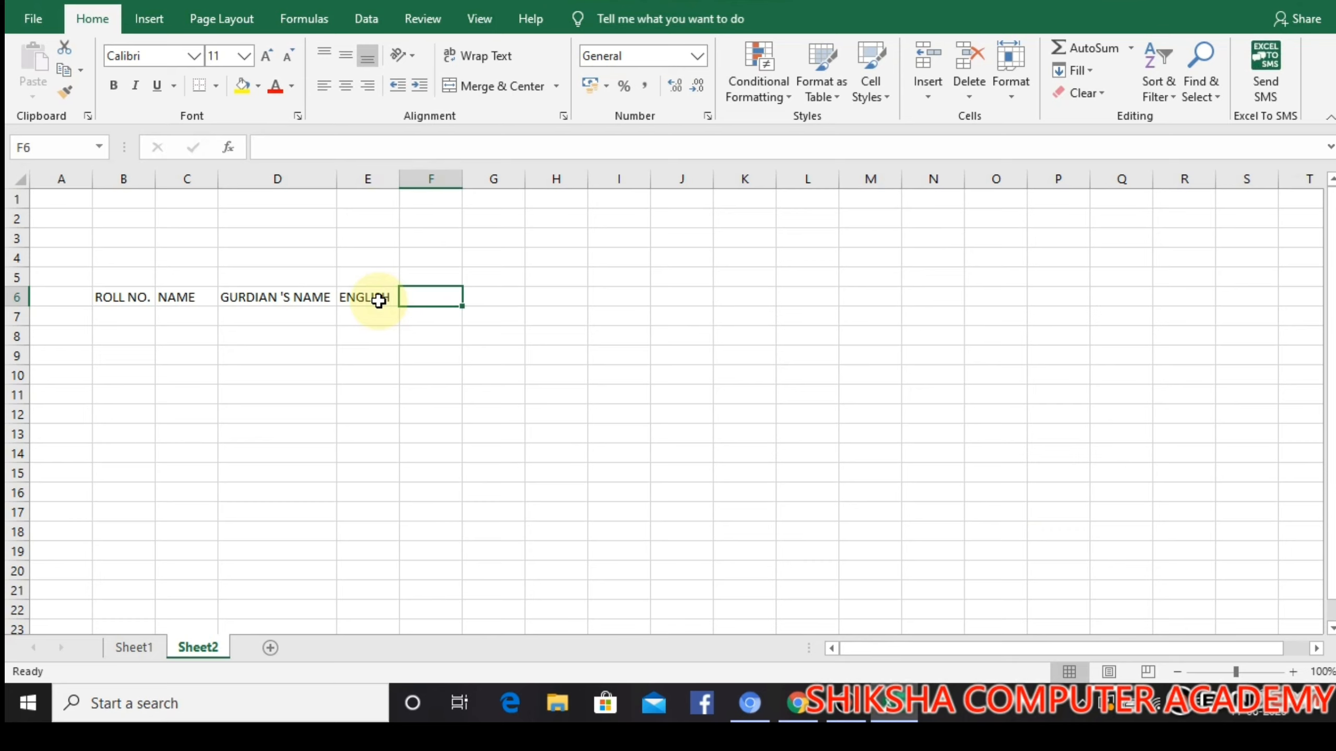
pyautogui.write('HINDI')
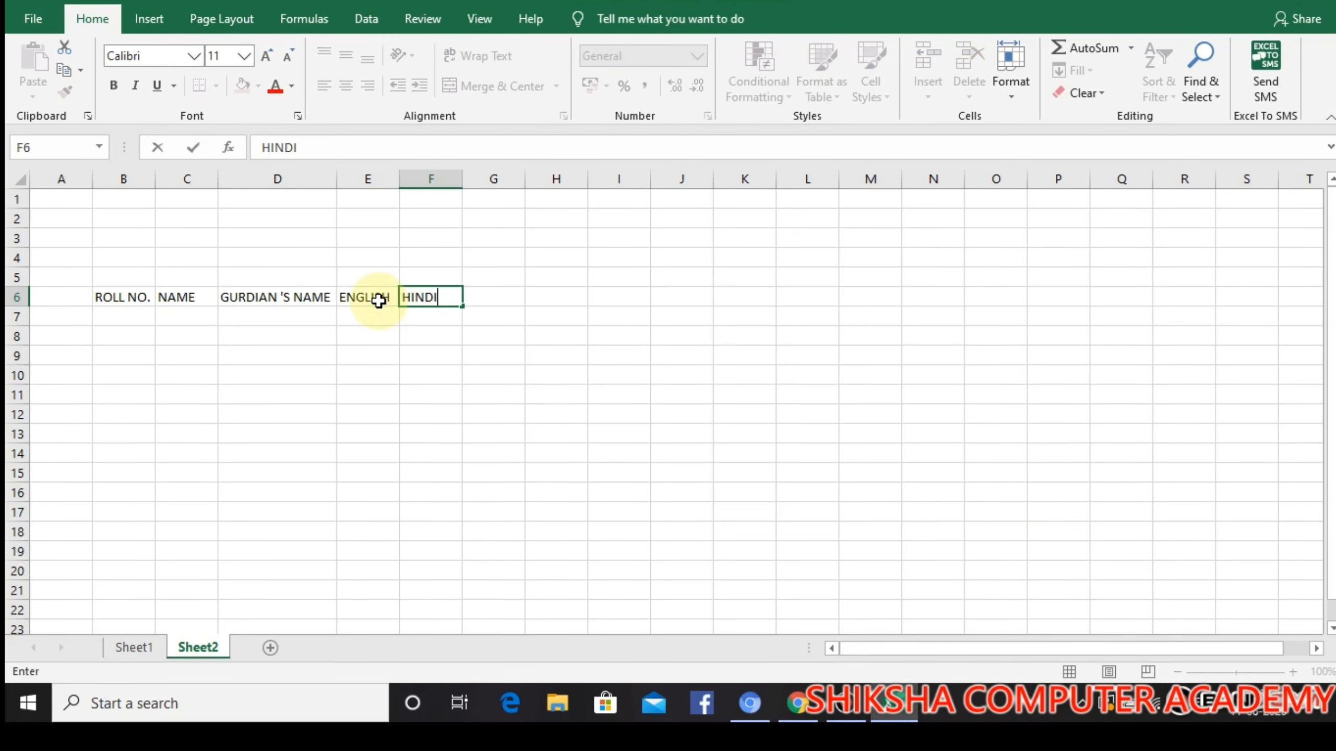
pyautogui.press('Tab')
pyautogui.write('MATH')
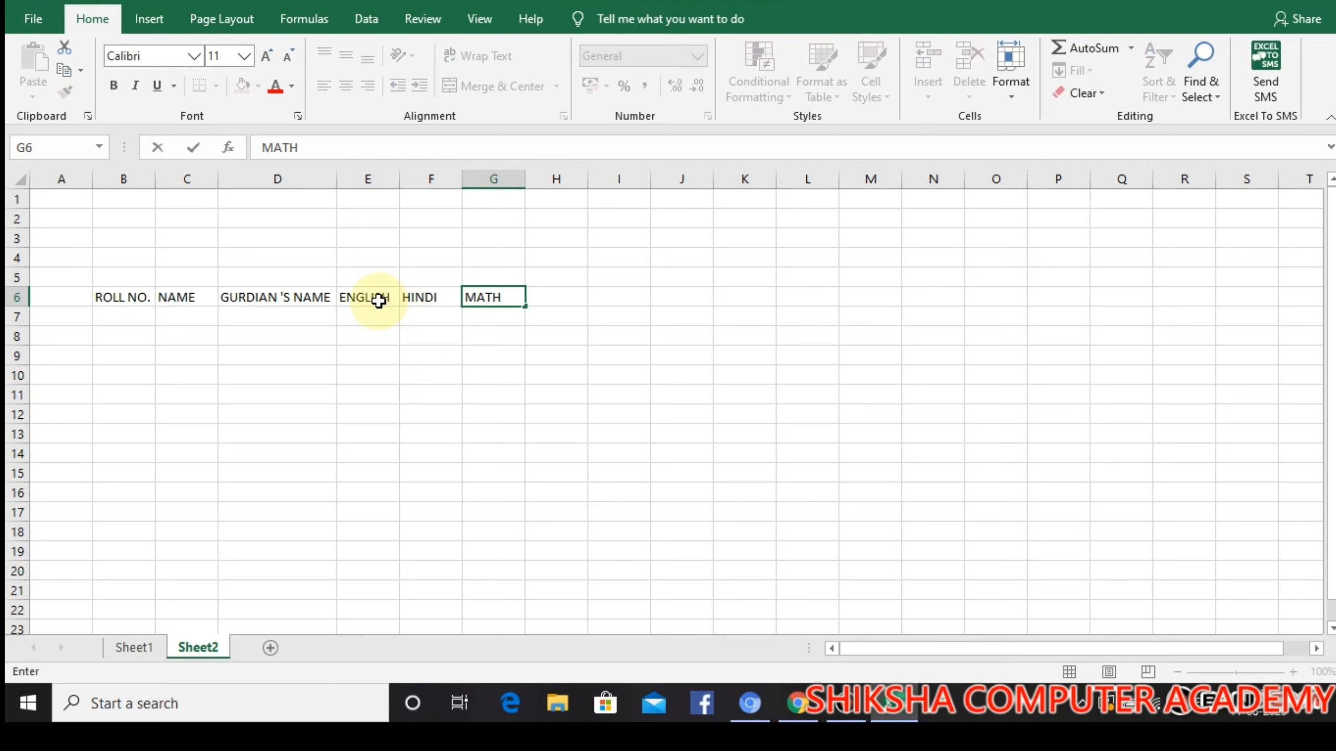
pyautogui.press('Tab')
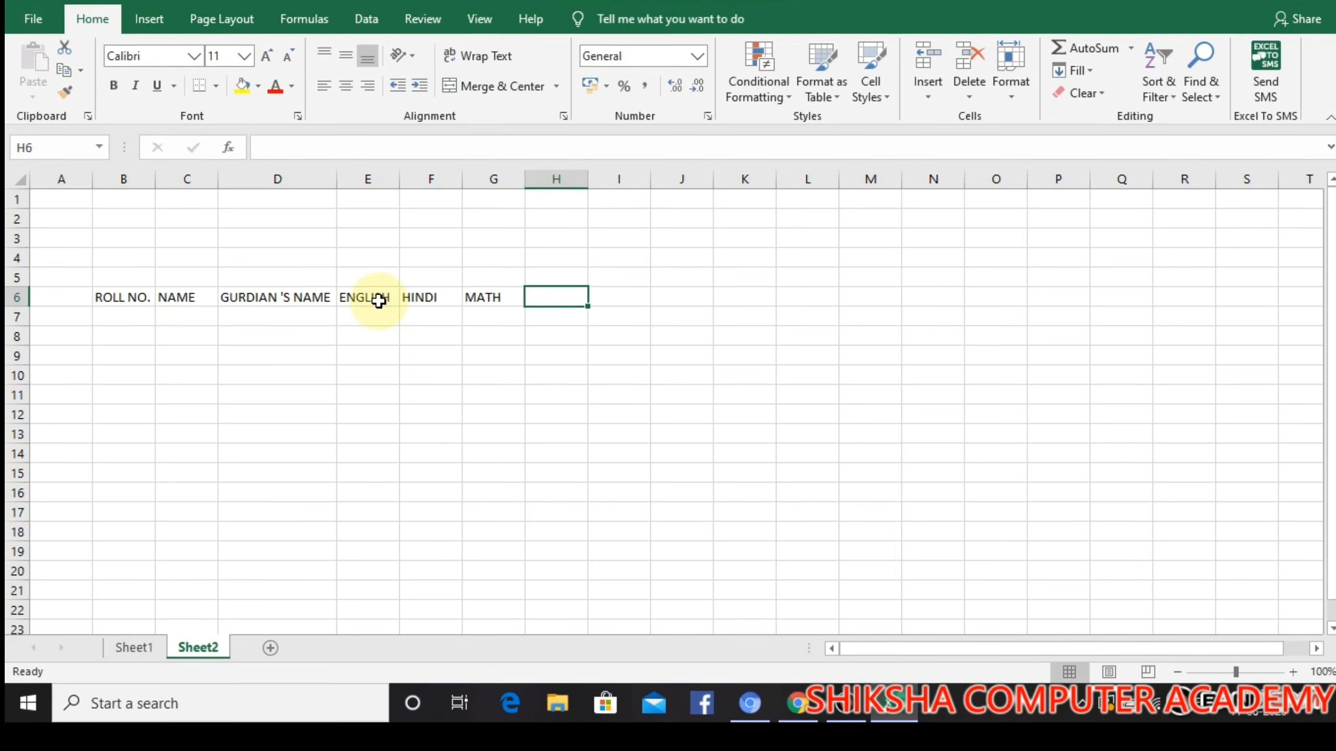
# Enter the subject headings SCIENCE in H6 and COMPUTERS in I6
pyautogui.write('SCIENCE')
pyautogui.press('Tab')
pyautogui.write('C')
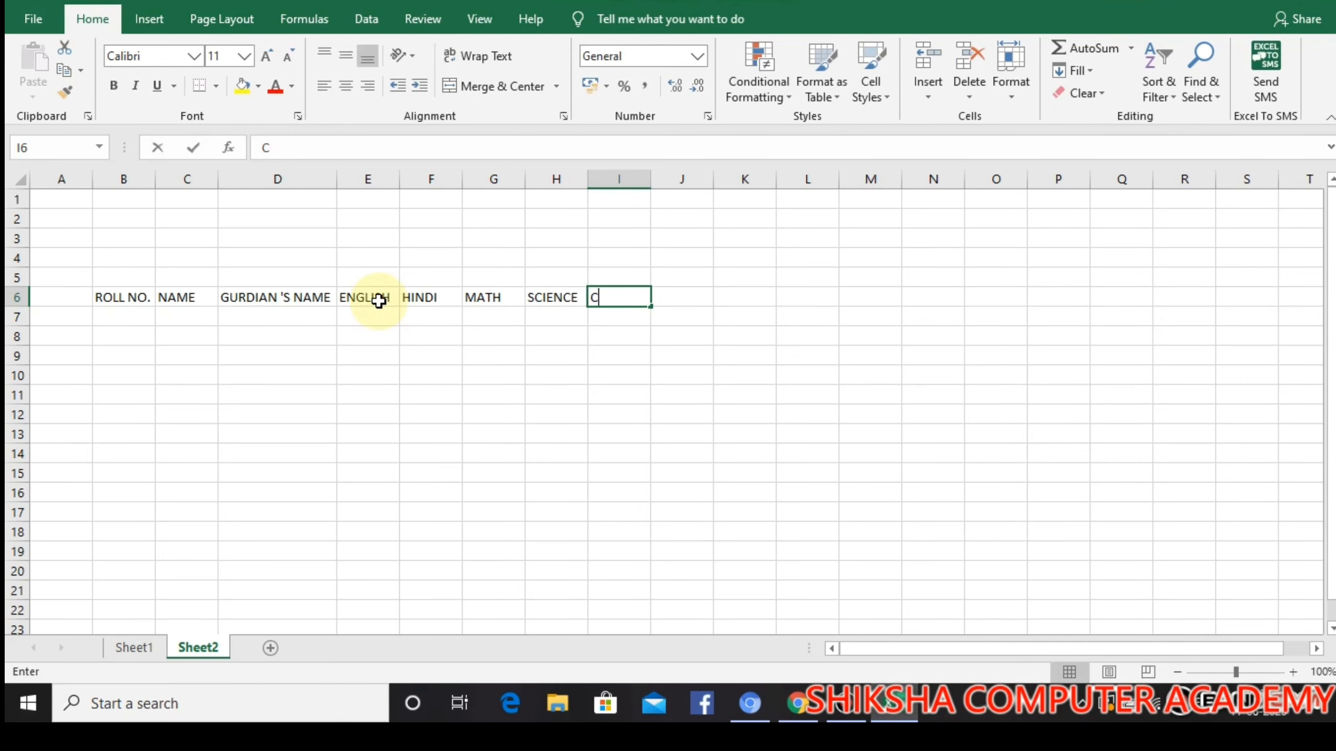
pyautogui.write('OMPU')
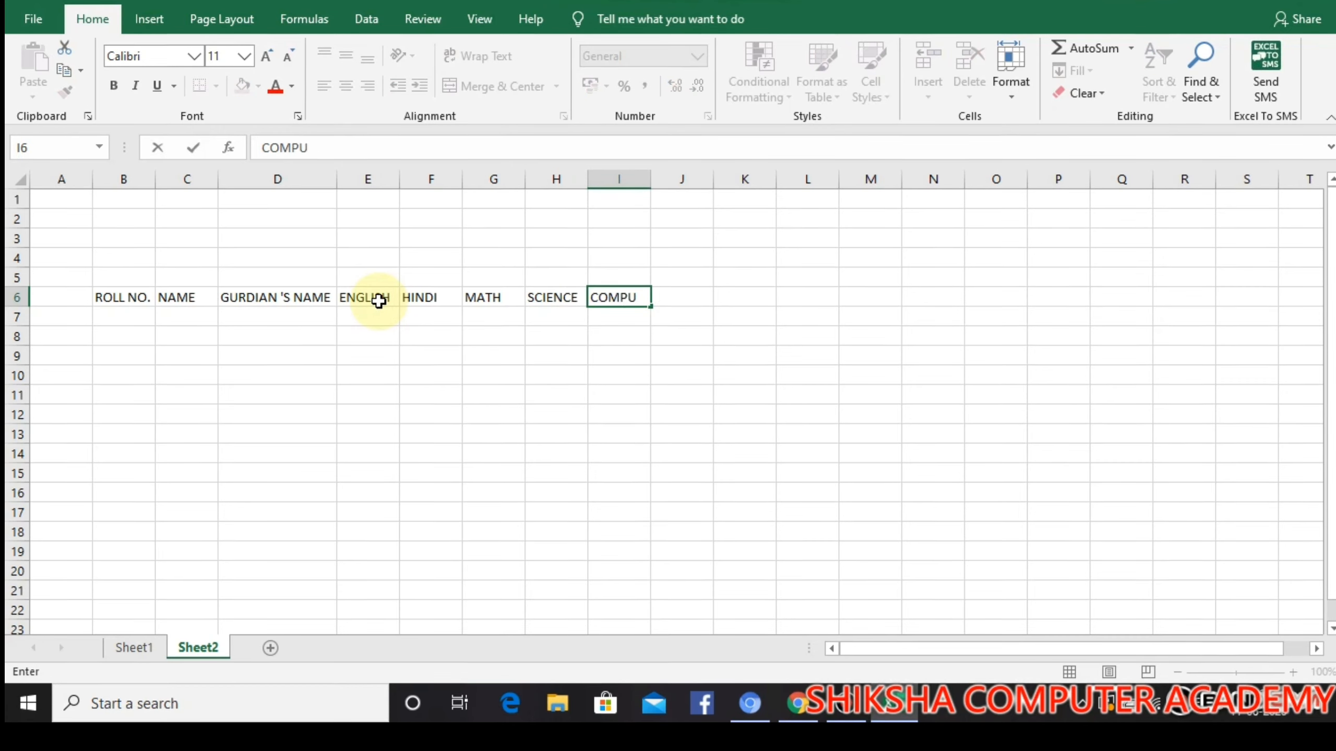
pyautogui.write('TERS')
pyautogui.press('Tab')
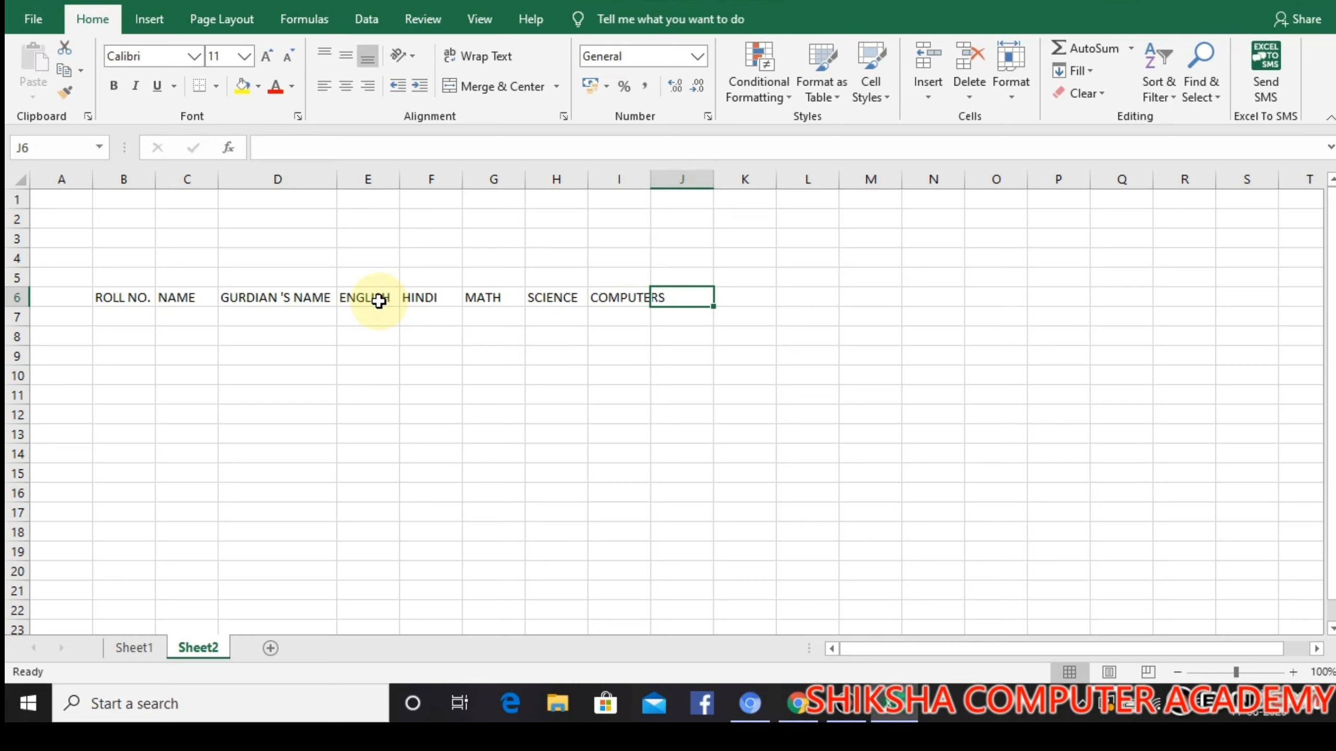
# Enter the subject headings G.K. in J6 and M.SCIENCE in K6
pyautogui.write('G.K.')
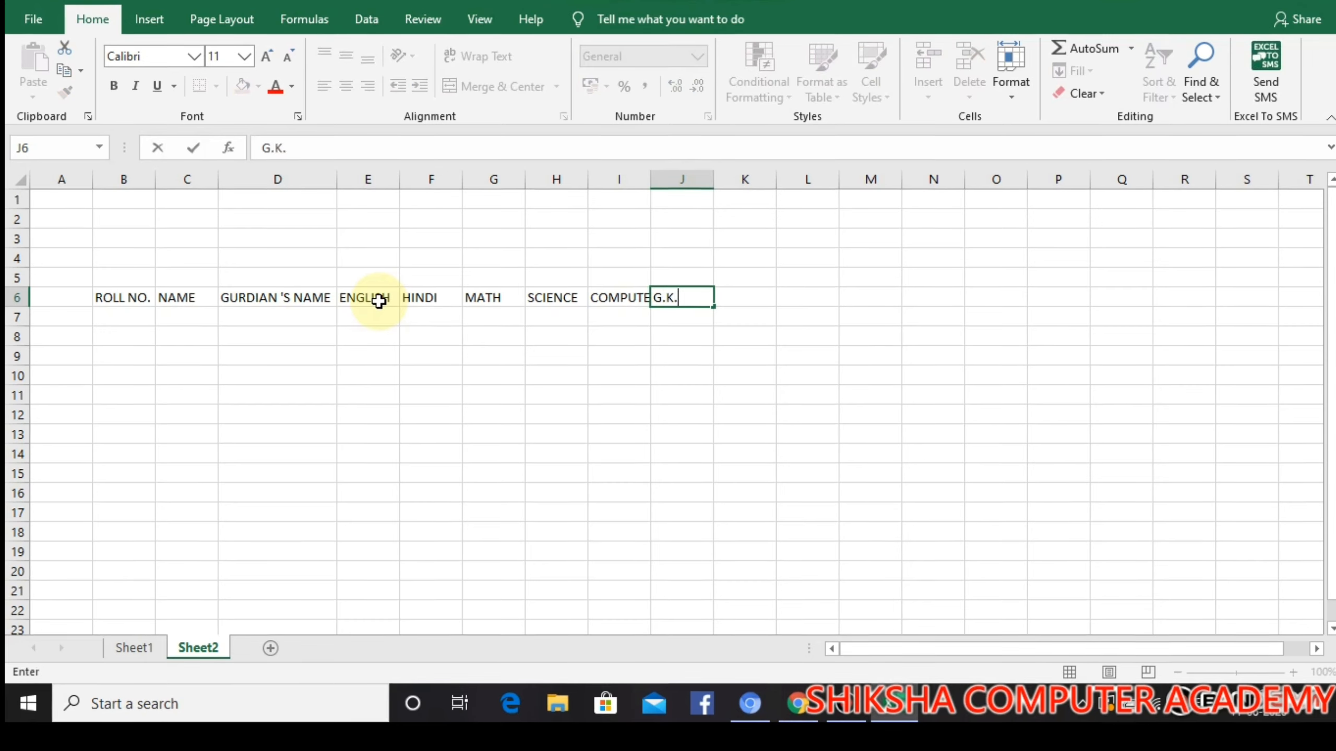
pyautogui.press('Tab')
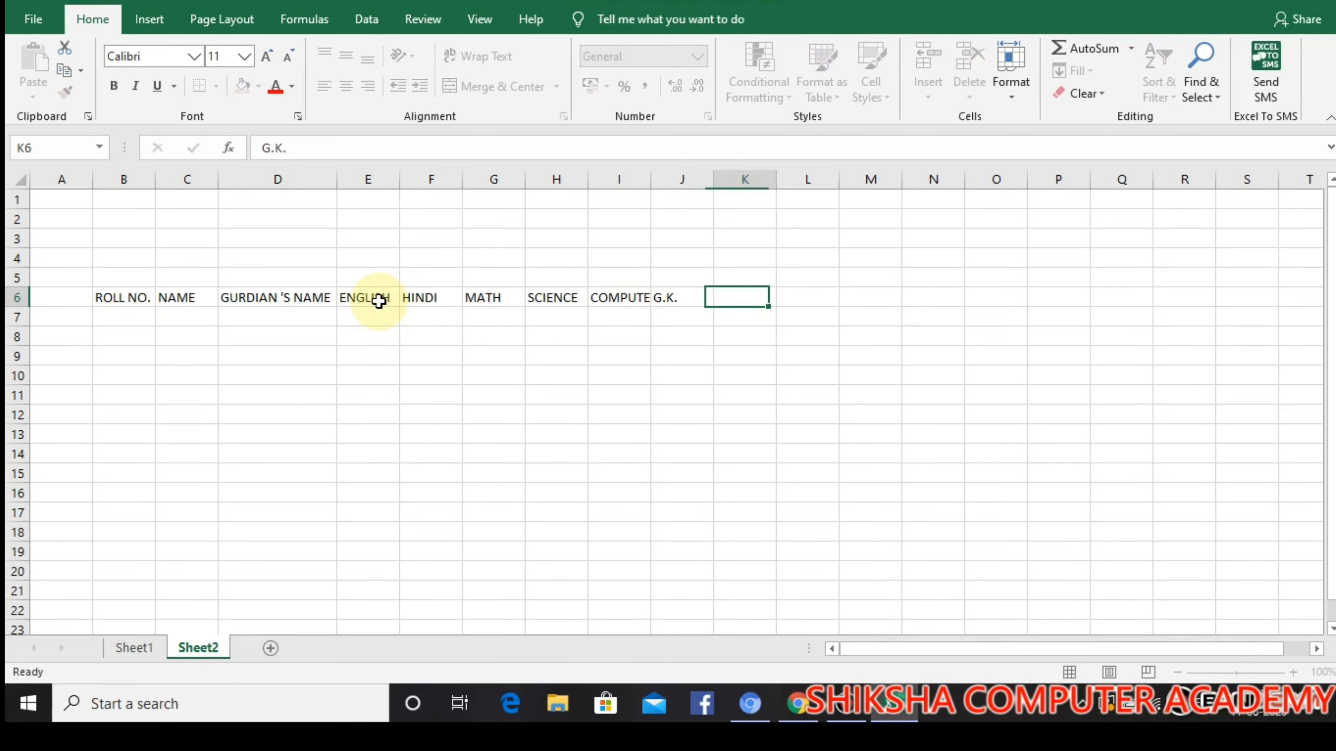
pyautogui.write('M')
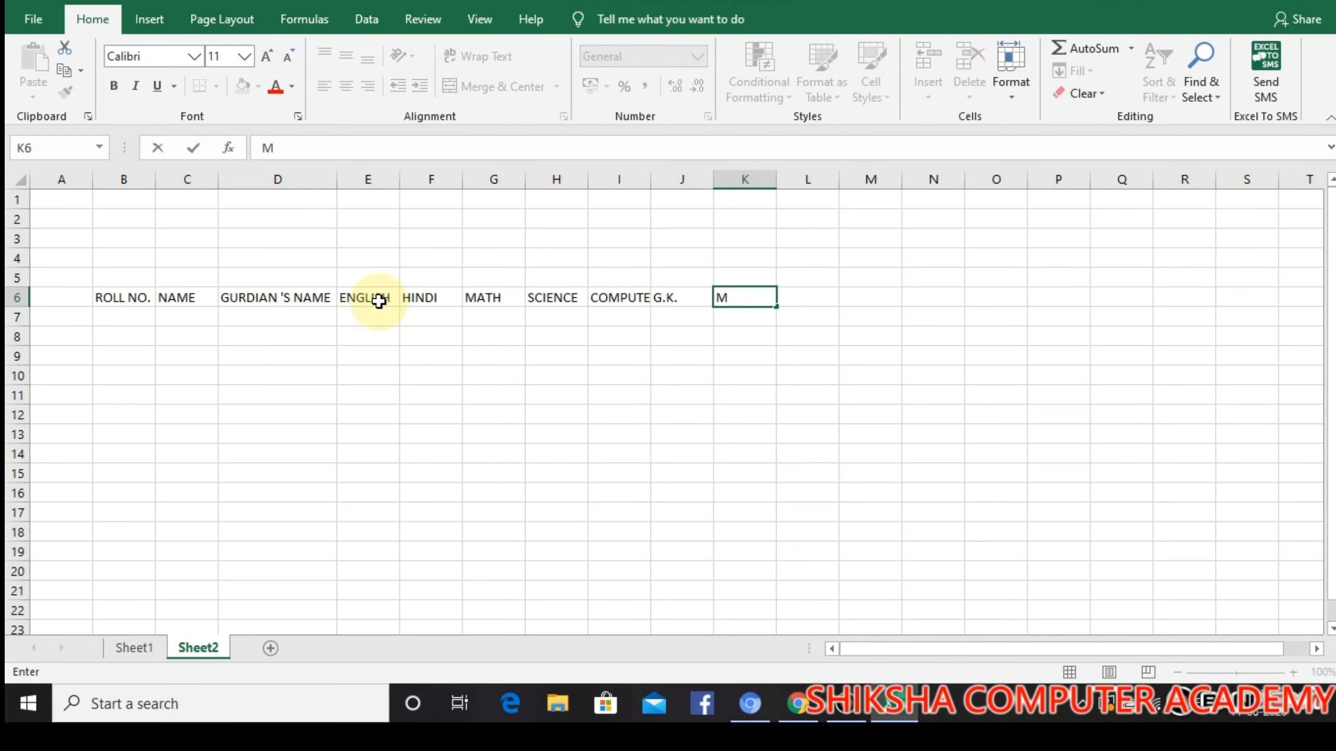
pyautogui.write('.SCIENCE')
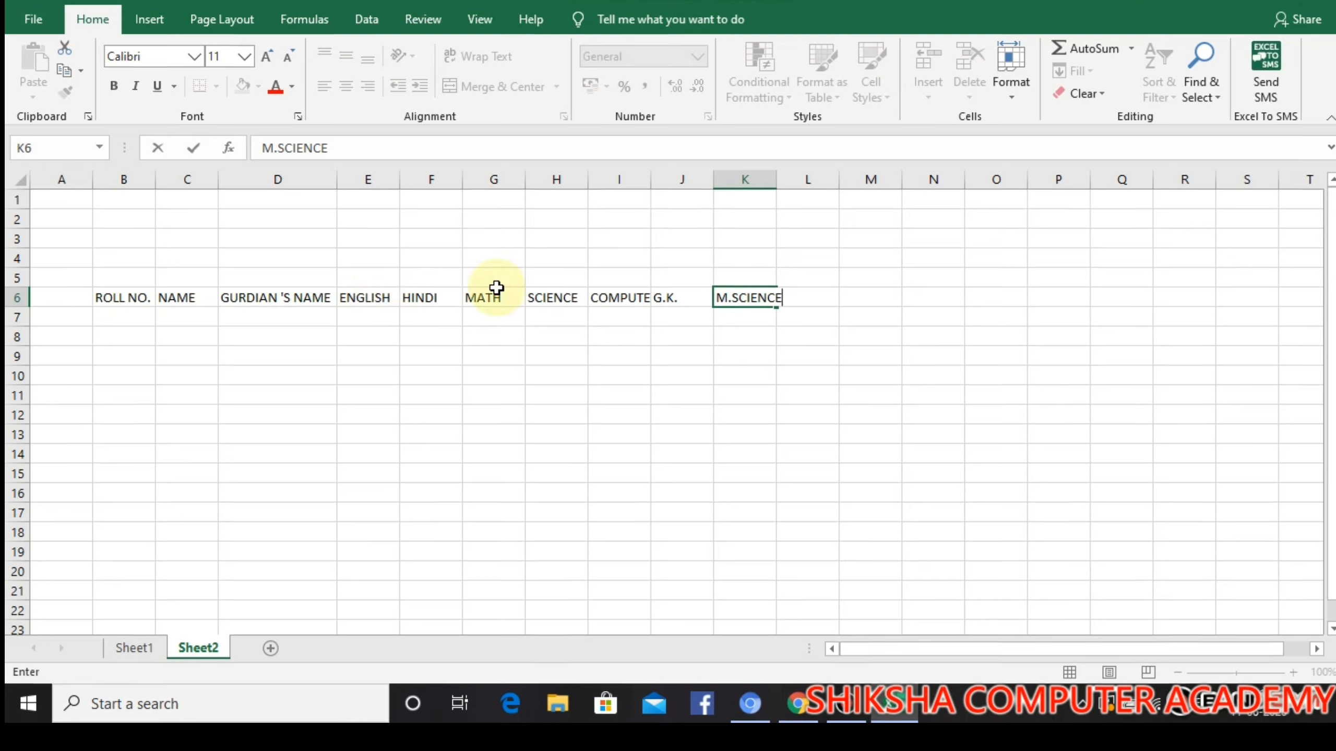
# Auto-fit the widths of columns H, I and K to their headings
pyautogui.click(584, 182)
pyautogui.doubleClick(588, 181)
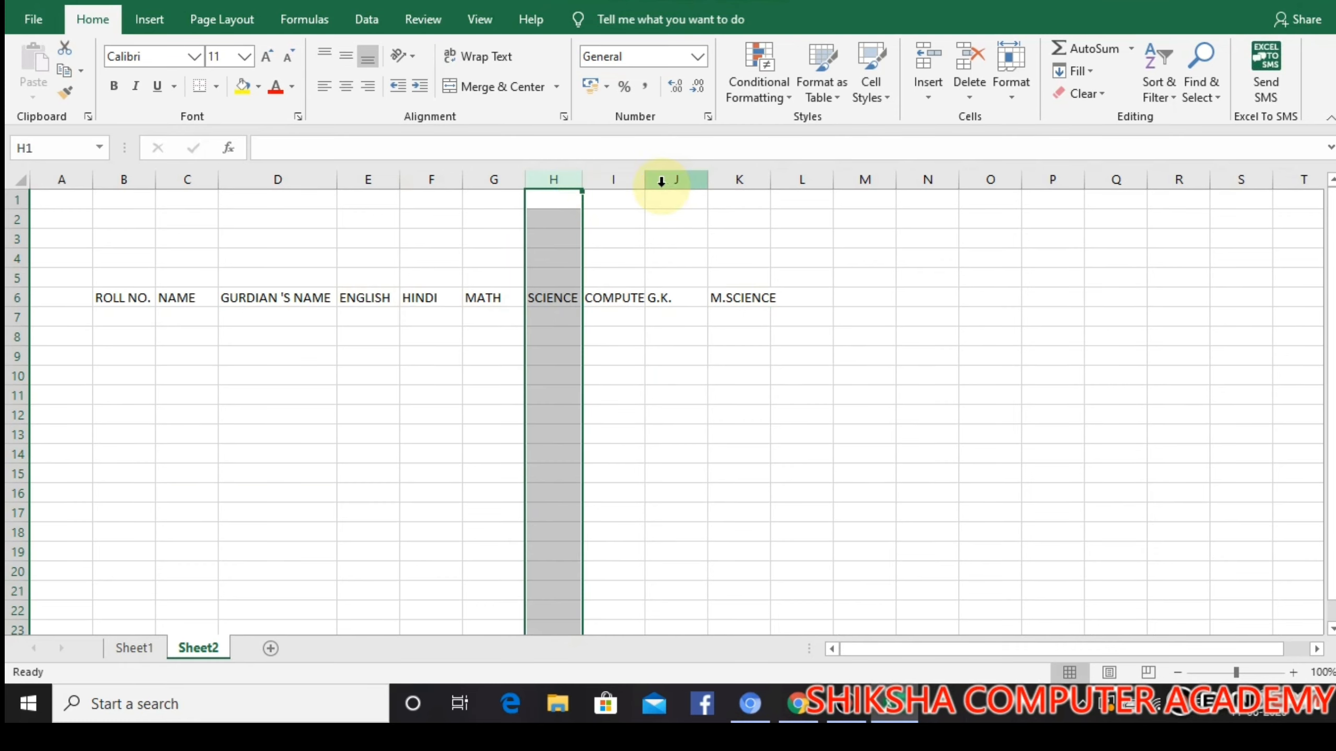
pyautogui.doubleClick(645, 182)
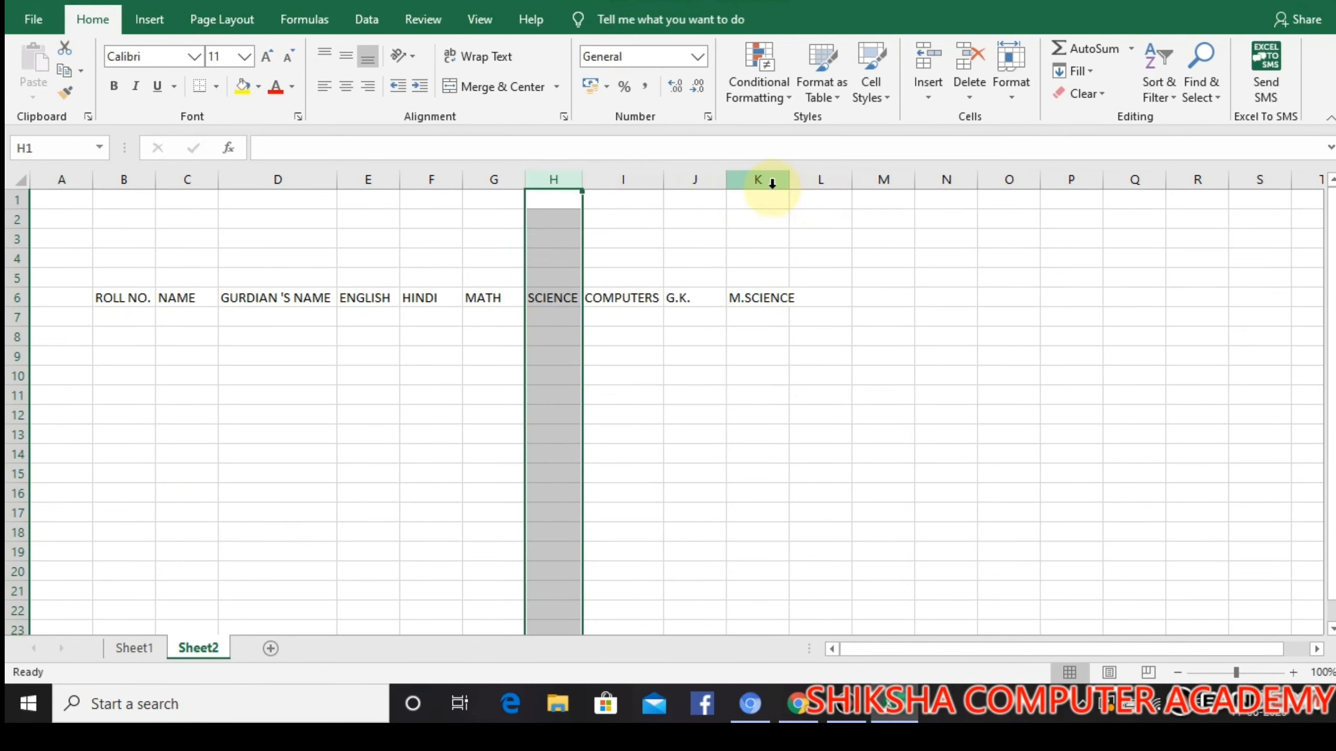
pyautogui.doubleClick(788, 182)
pyautogui.click(879, 395)
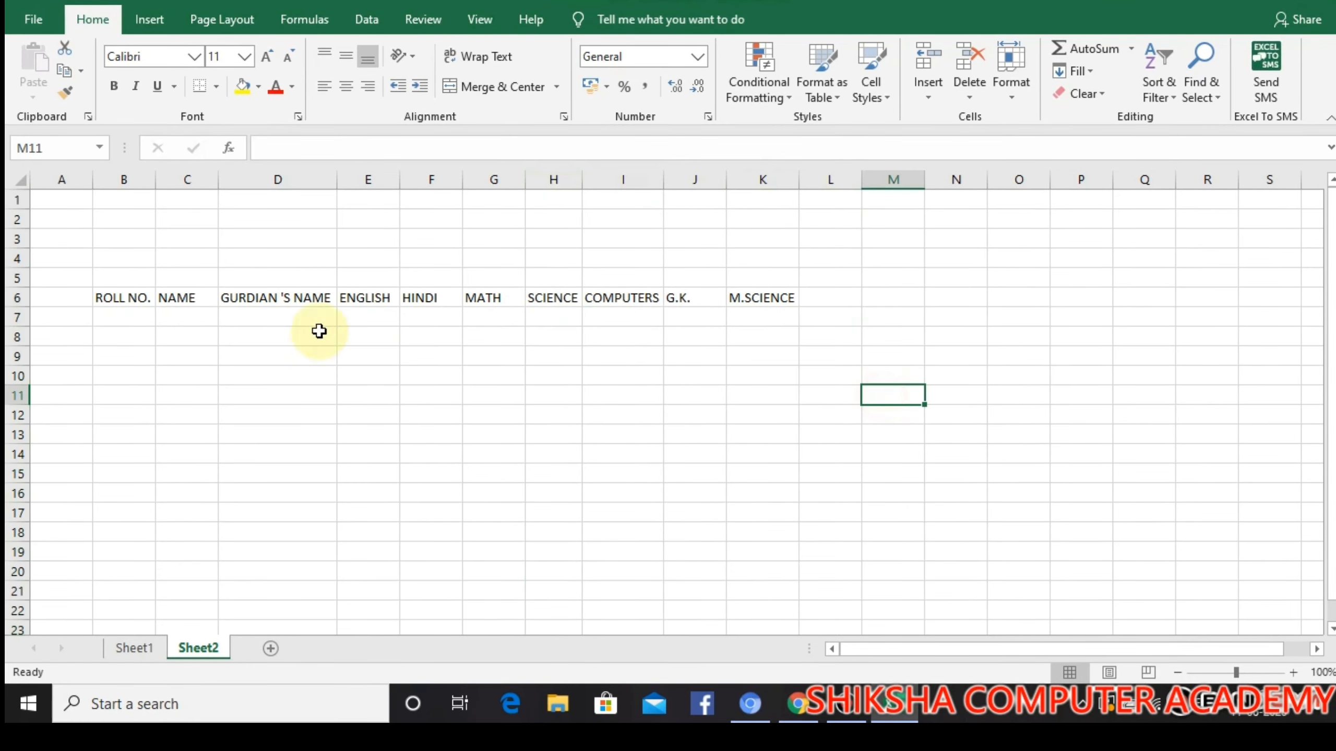
# Enter roll numbers 1 and 2 in B7 and B8 and extend the series down to 10 in B16
pyautogui.click(128, 315)
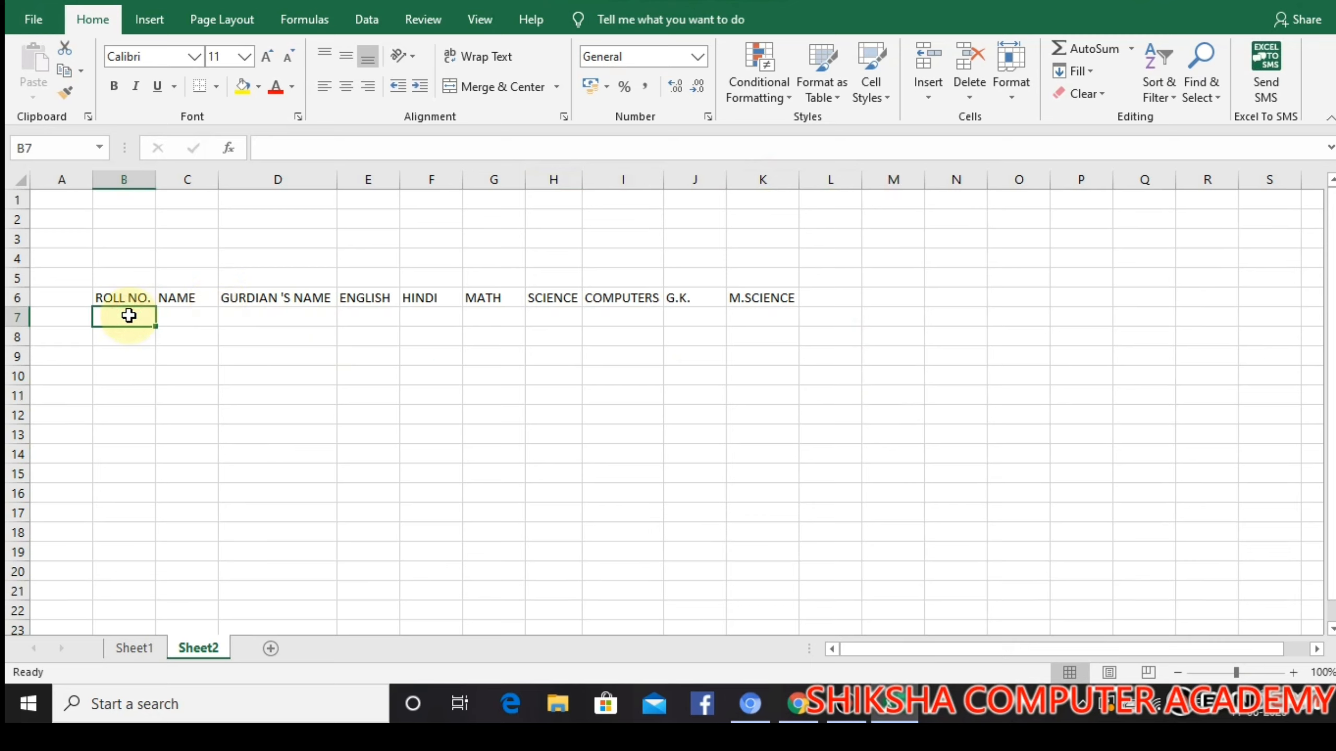
pyautogui.write('1')
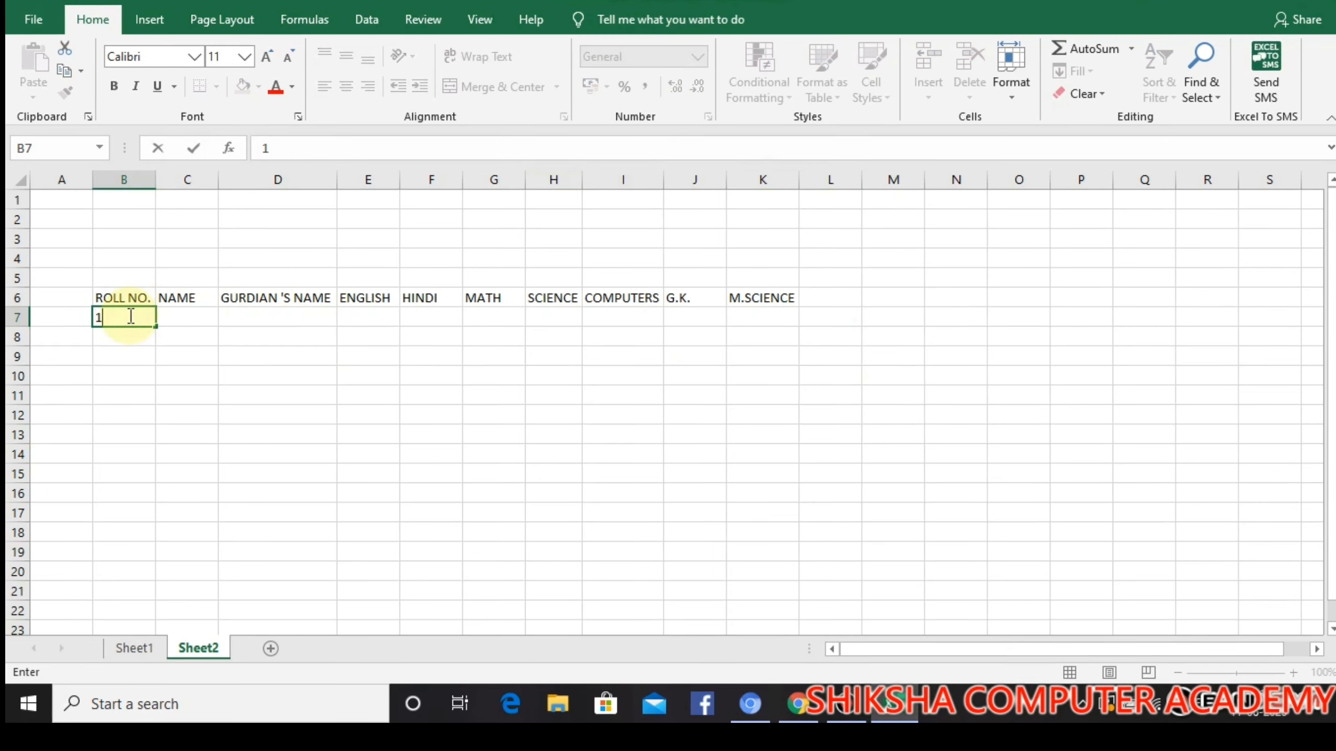
pyautogui.press('Return')
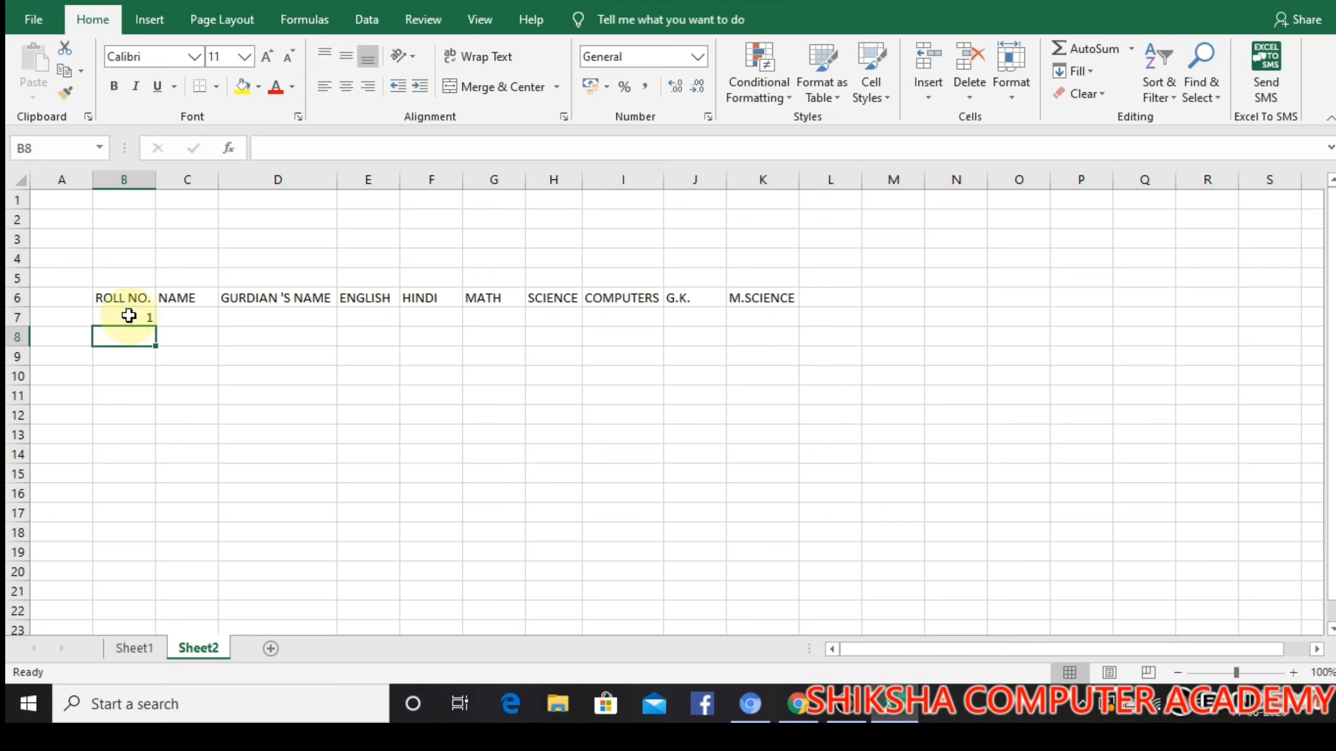
pyautogui.write('2')
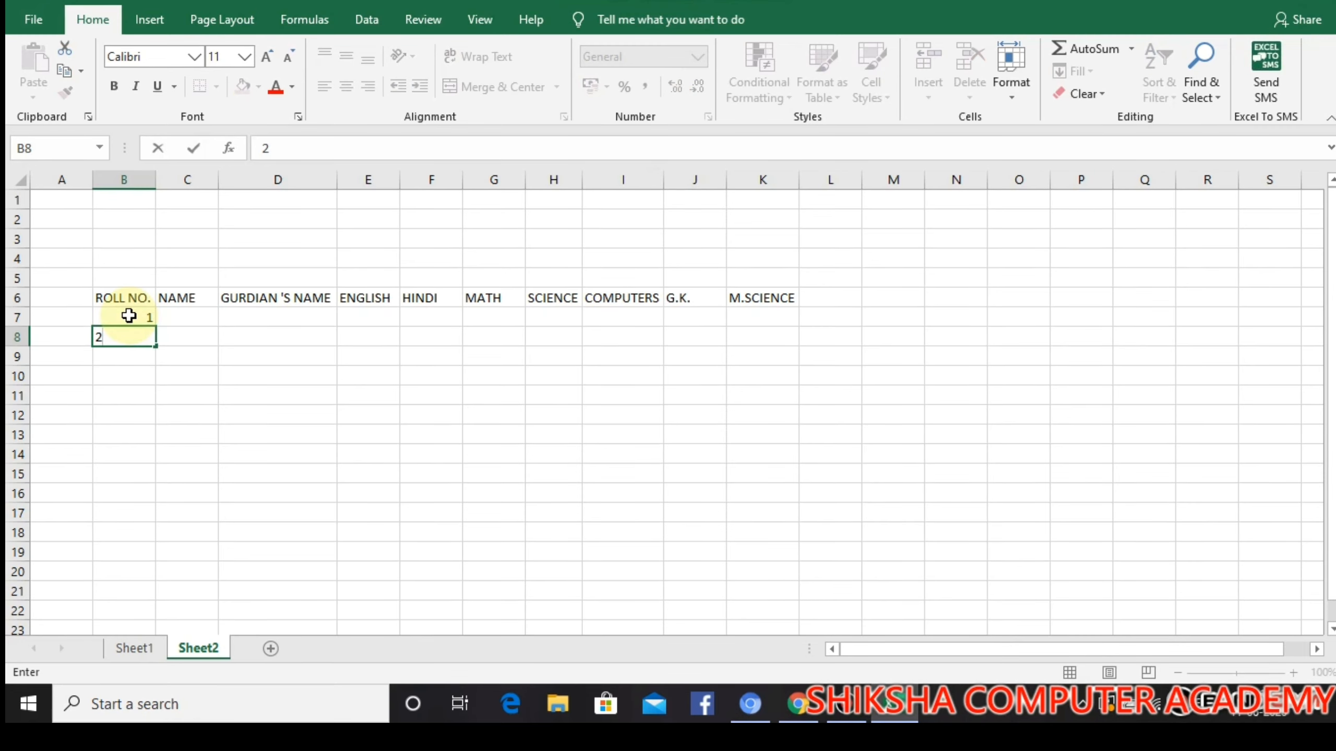
pyautogui.click(171, 336)
pyautogui.moveTo(137, 318); pyautogui.dragTo(149, 500)
# Enter the first student's full name in C7 and auto-fit column C to it
pyautogui.click(202, 317)
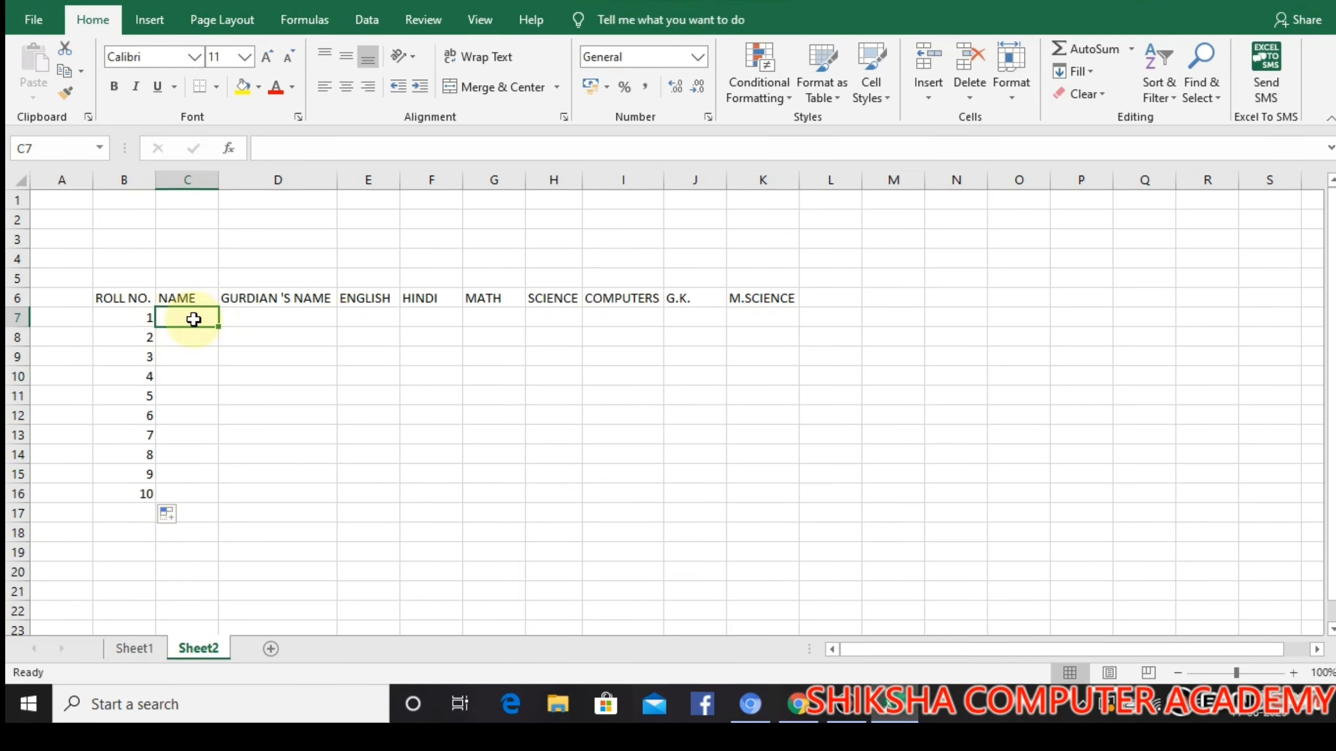
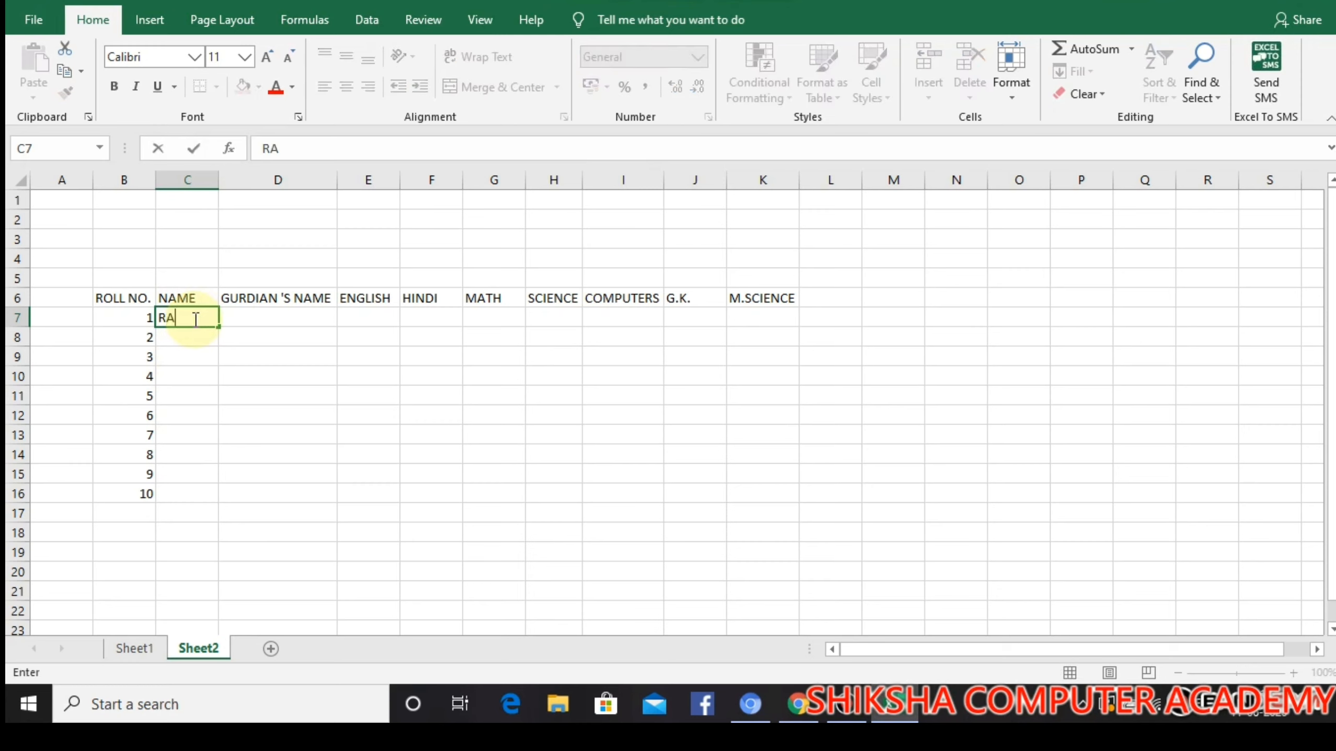
pyautogui.click(219, 185)
pyautogui.doubleClick(220, 185)
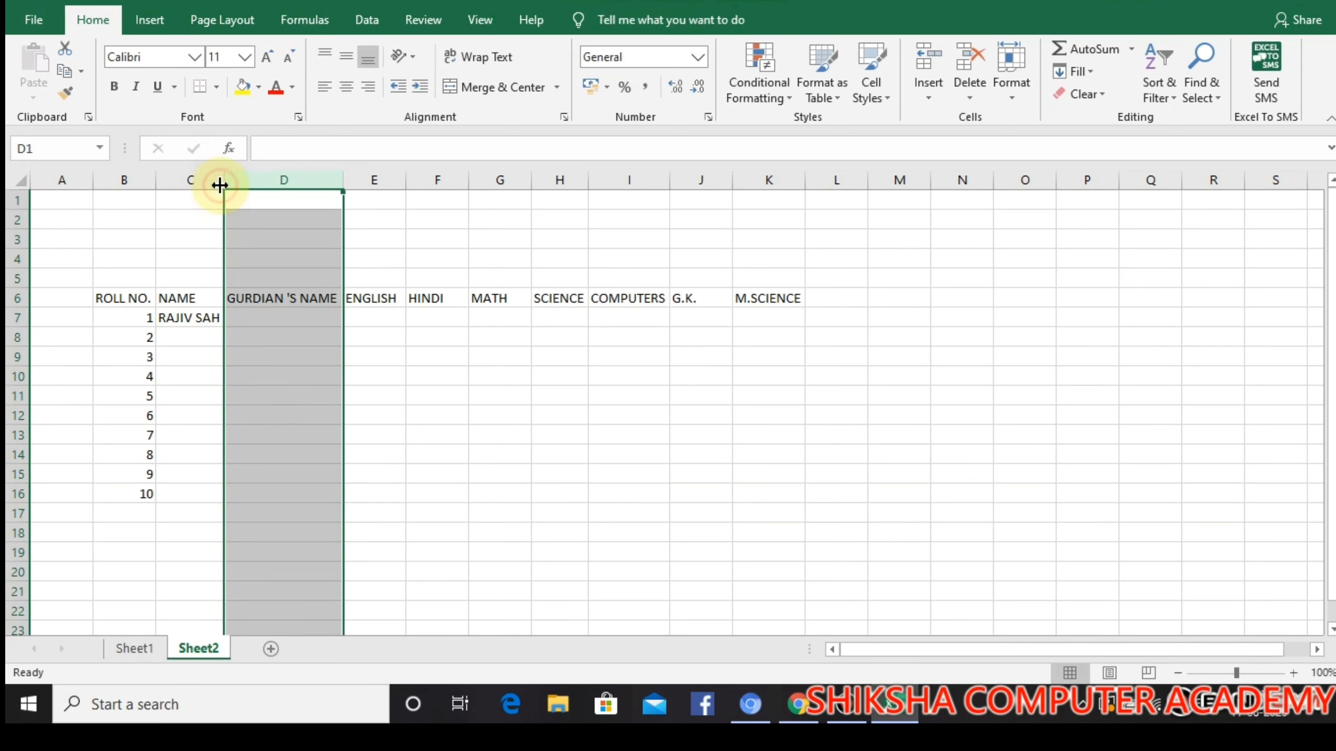
# Enter the guardian's full name for roll number 1 in D7
pyautogui.click(267, 318)
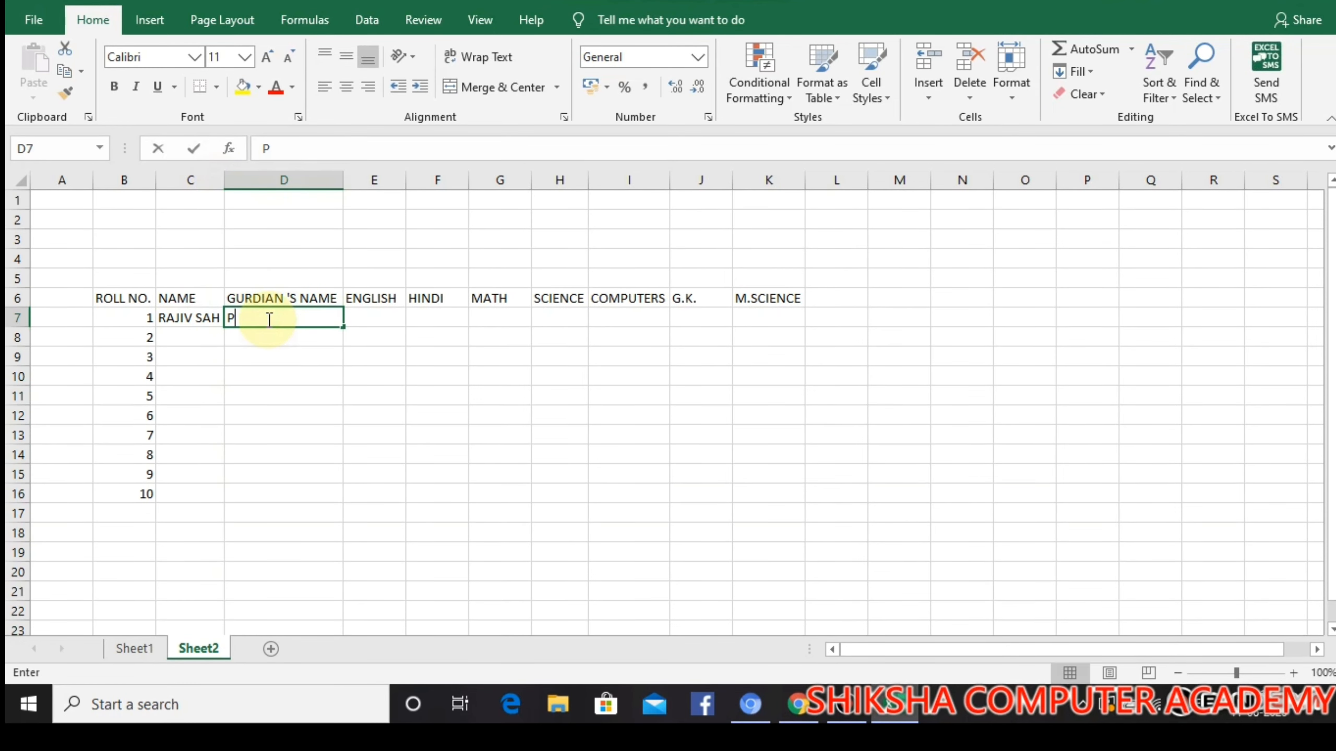
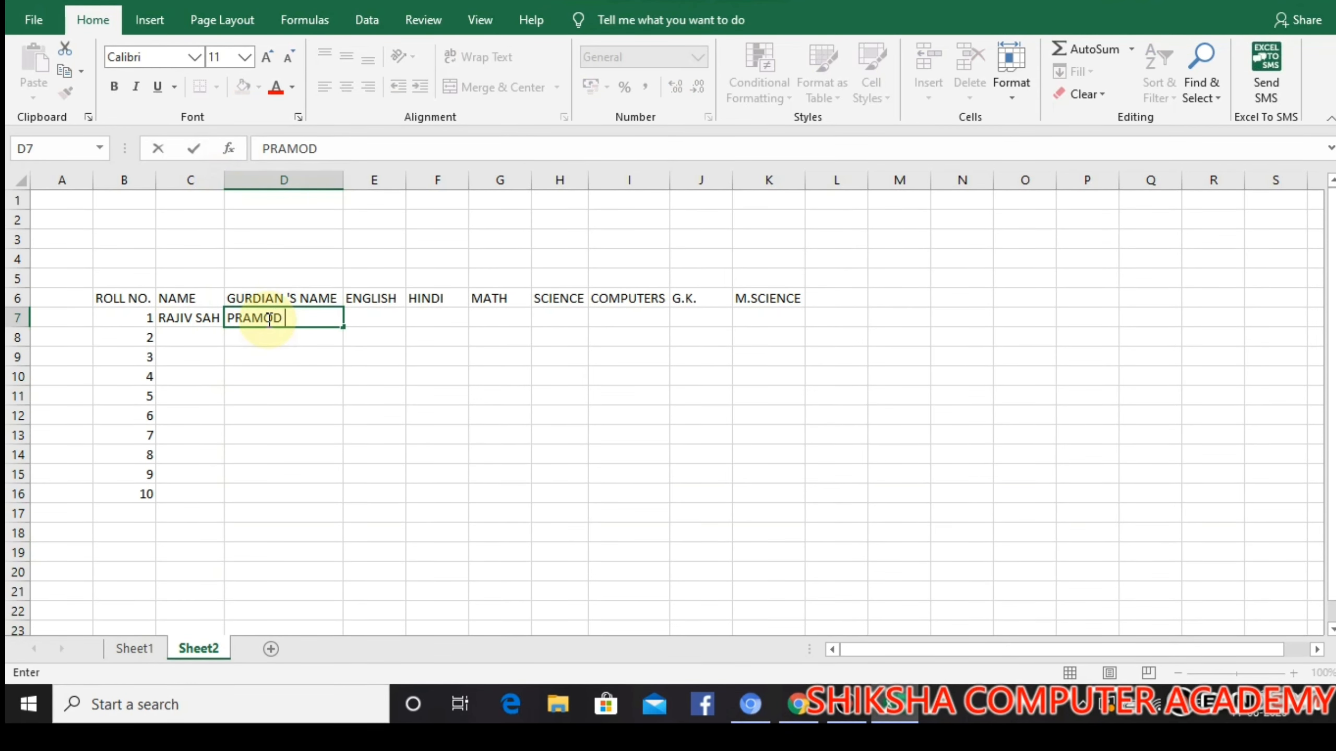
# Enter 45 as the English mark for roll number 1 in E7
pyautogui.click(390, 320)
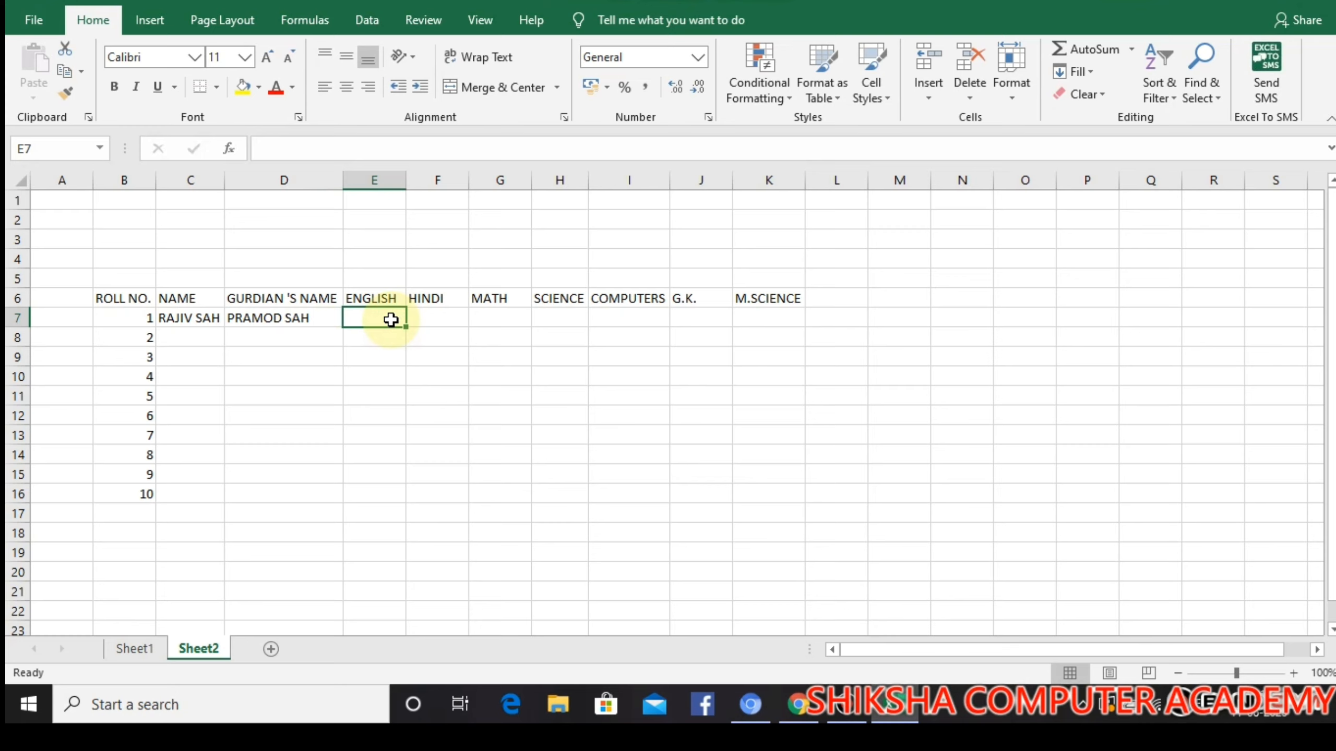
pyautogui.write('45')
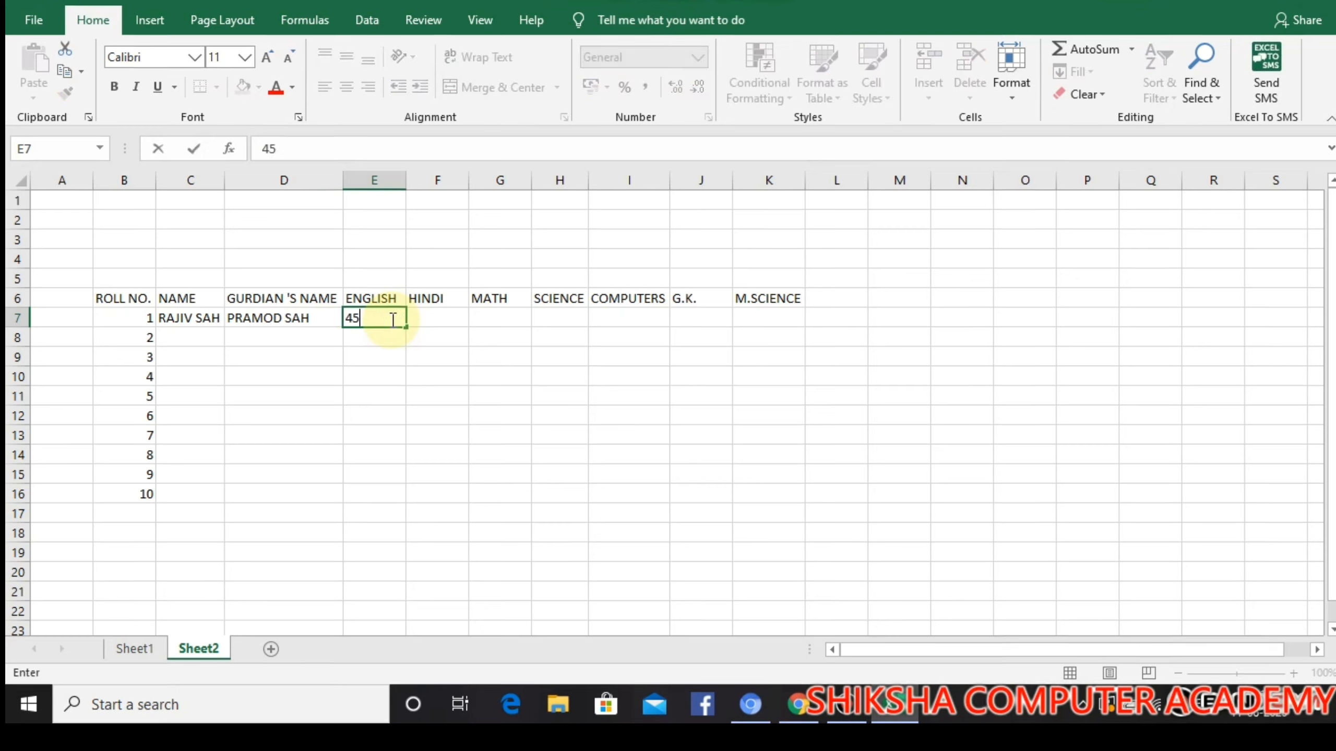
pyautogui.press('Return')
pyautogui.write('21')
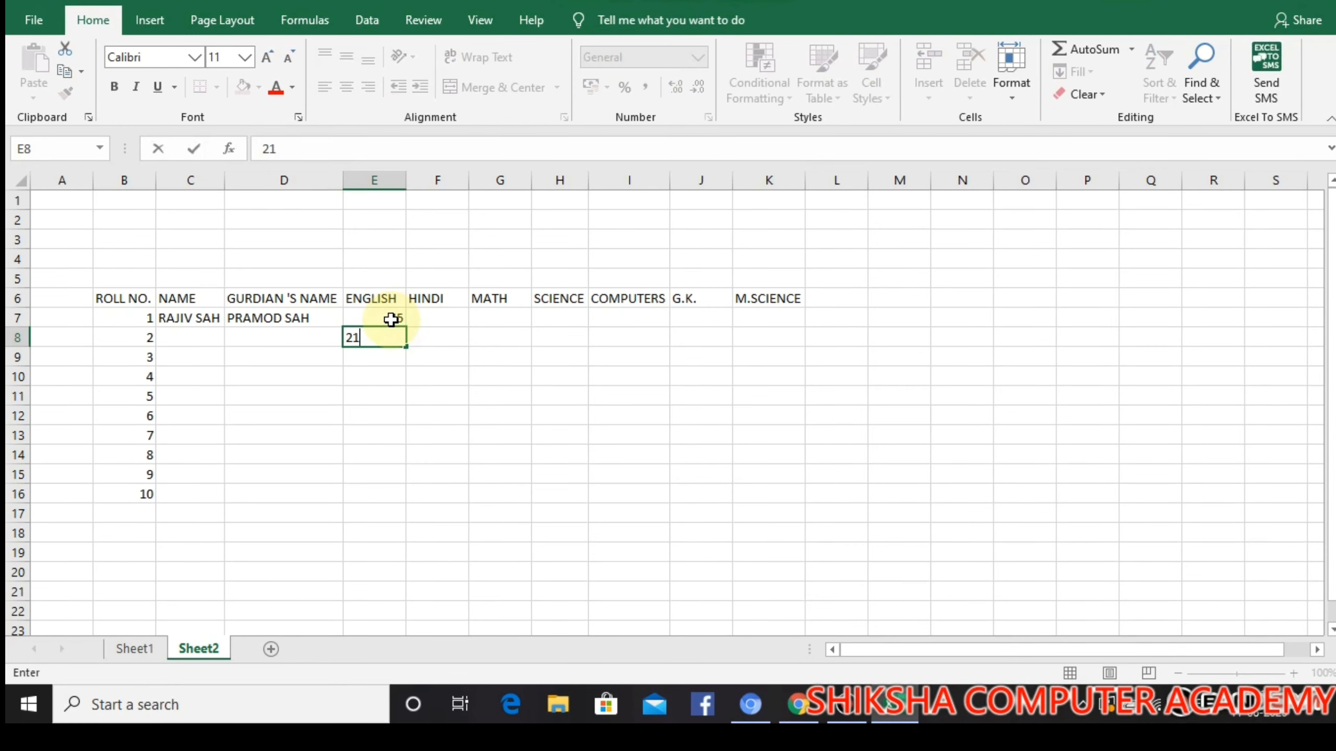
pyautogui.click(391, 319)
pyautogui.press('Down')
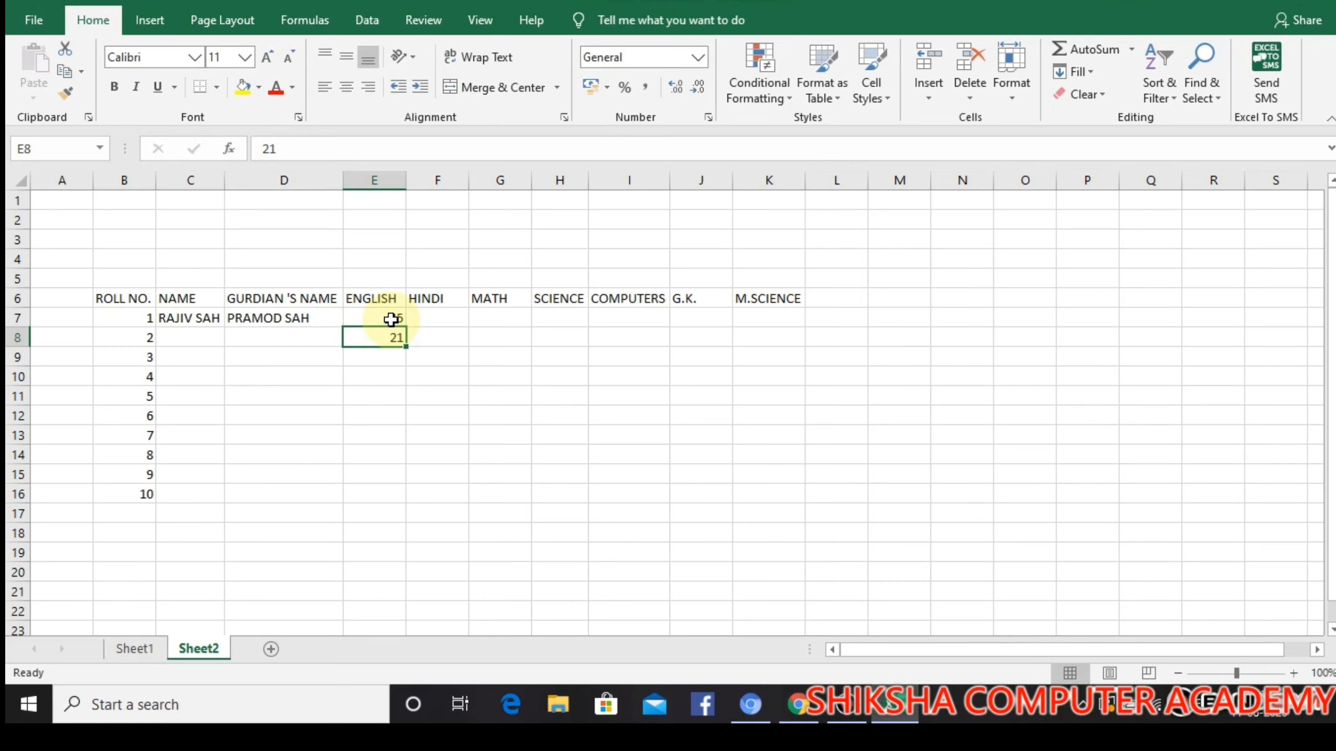
pyautogui.press('BackSpace')
# Enter roll number 1's marks in F7:I7: 21 for Hindi, 32 for Math, 65 for Science and 92 for Computers
pyautogui.press('Right')
pyautogui.press('Up')
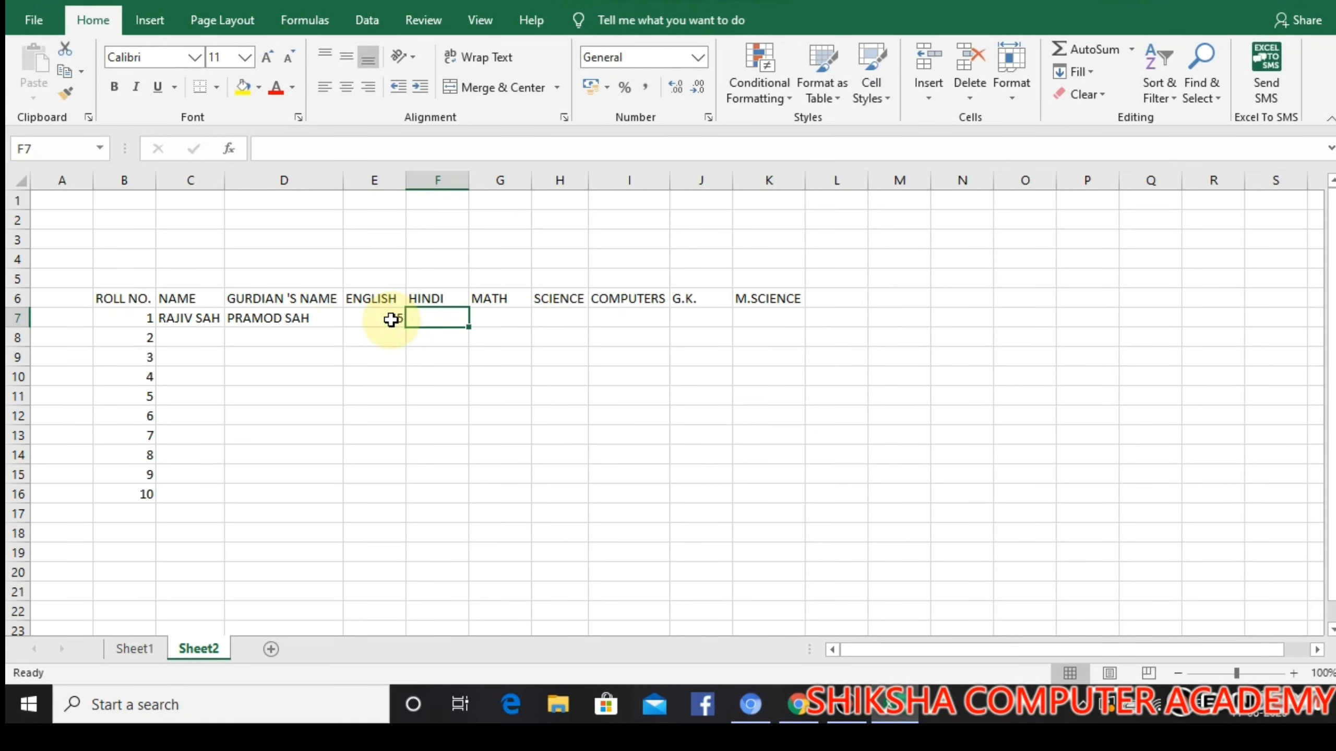
pyautogui.write('21')
pyautogui.press('Tab')
pyautogui.write('32')
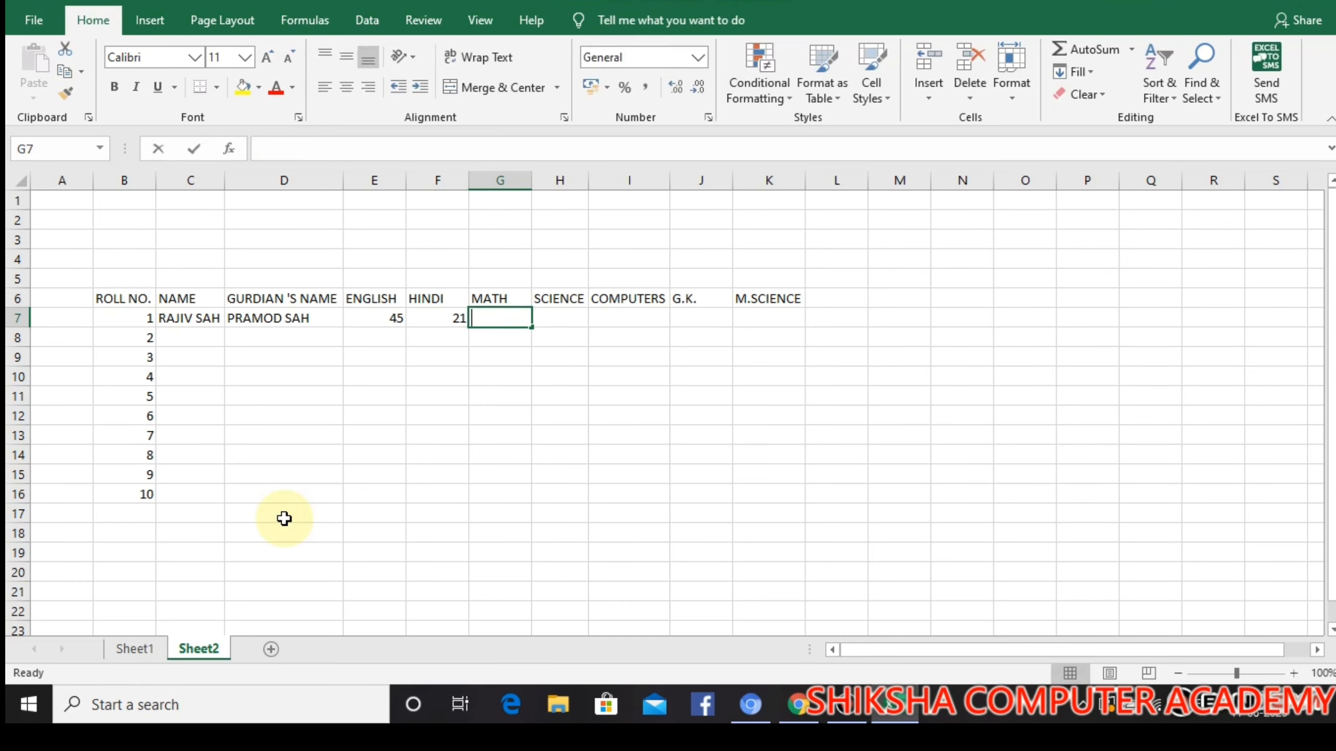
pyautogui.press('Tab')
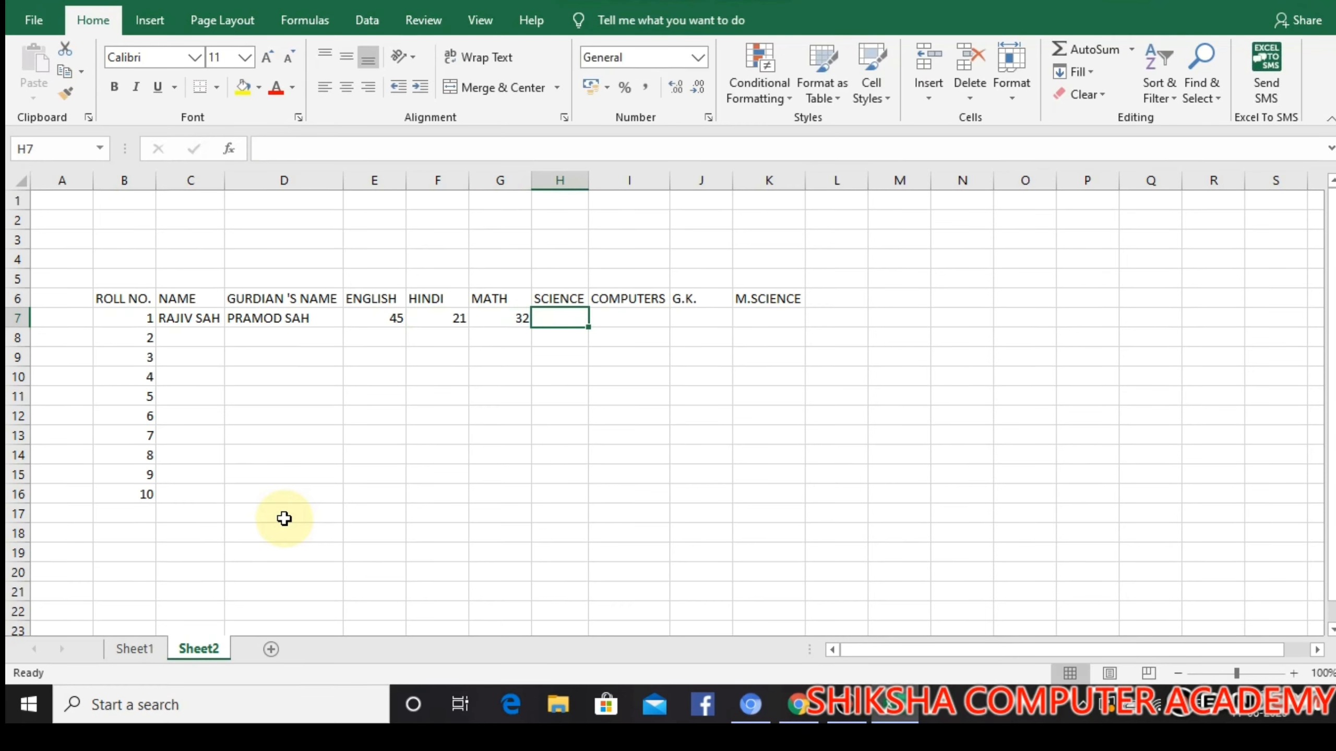
pyautogui.write('65')
pyautogui.press('Tab')
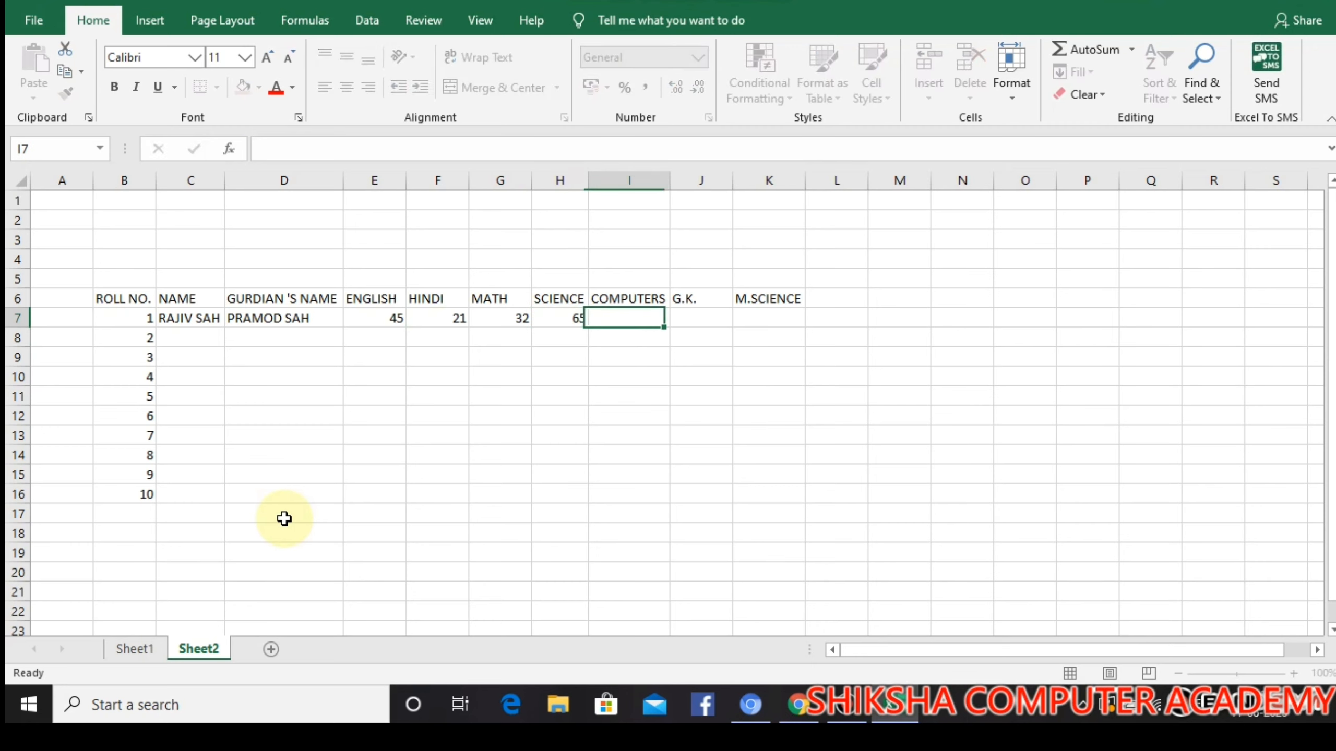
pyautogui.write('92')
pyautogui.press('Tab')
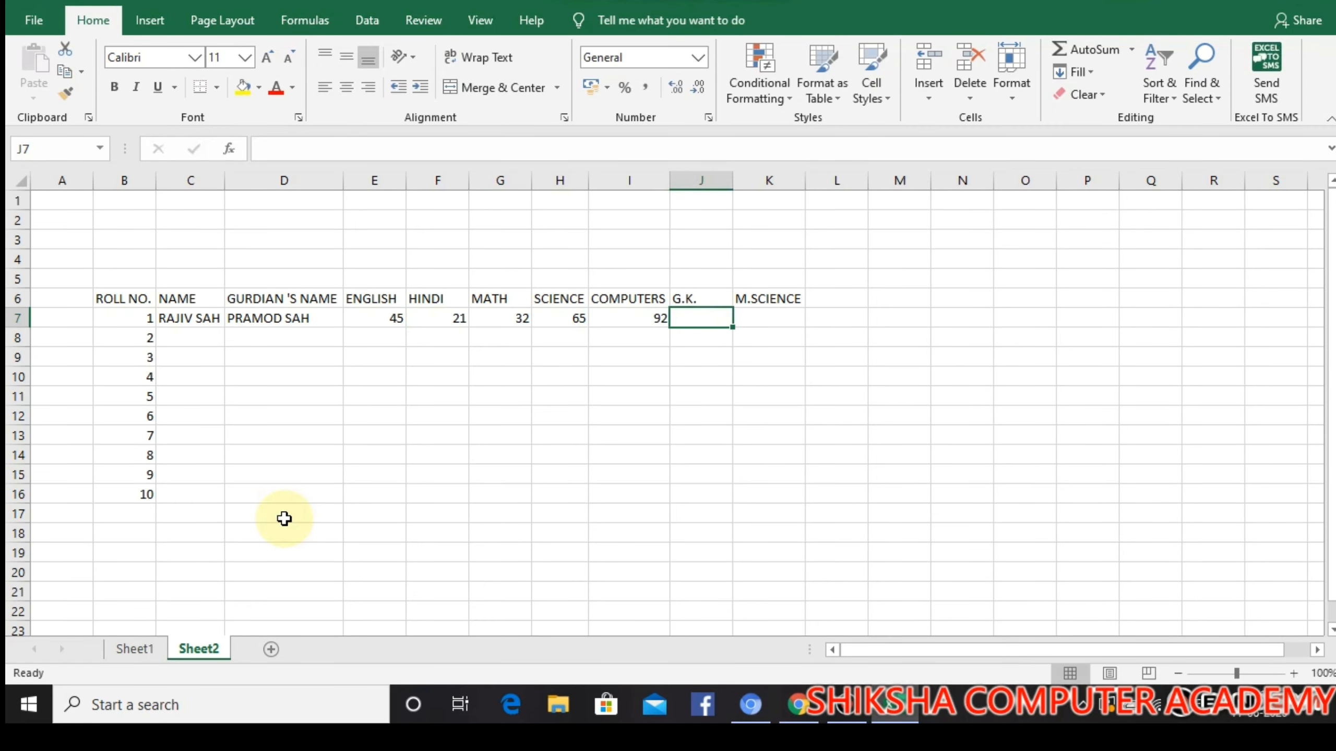
pyautogui.write('25')
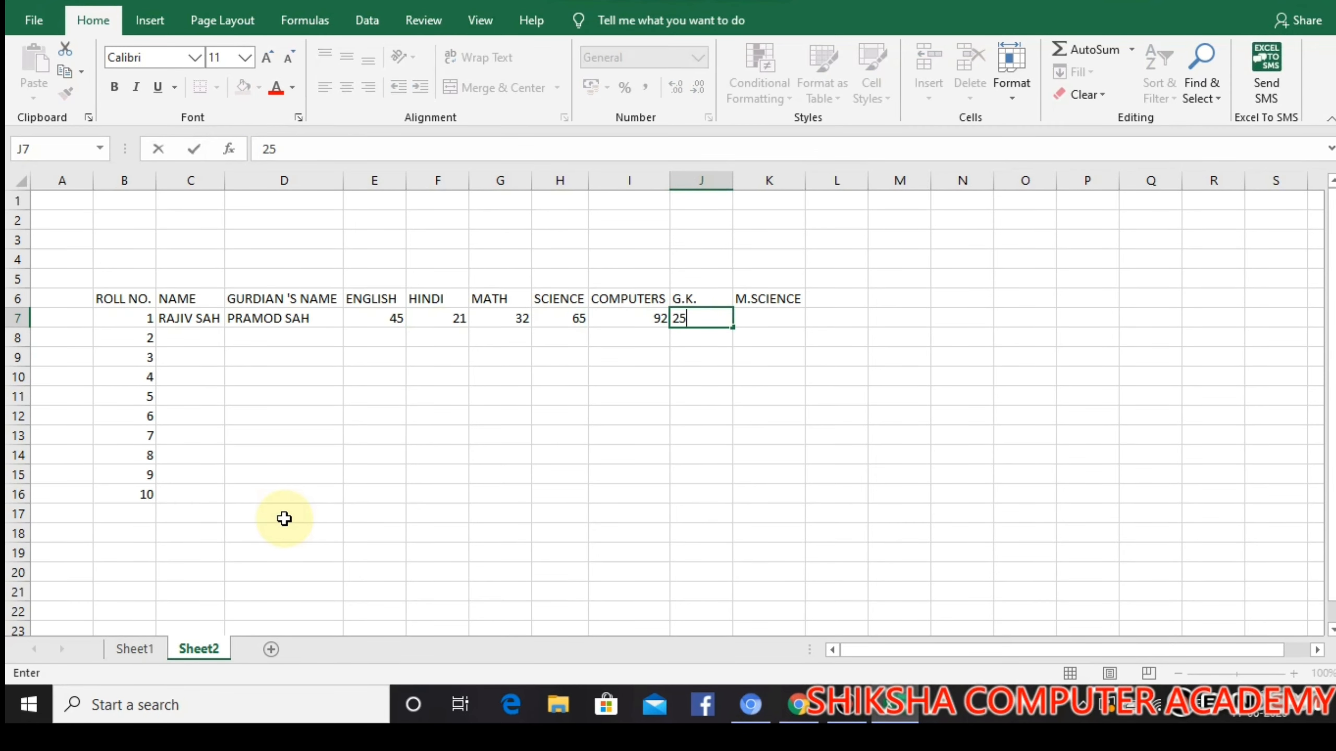
pyautogui.press('BackSpace')
pyautogui.press('BackSpace')
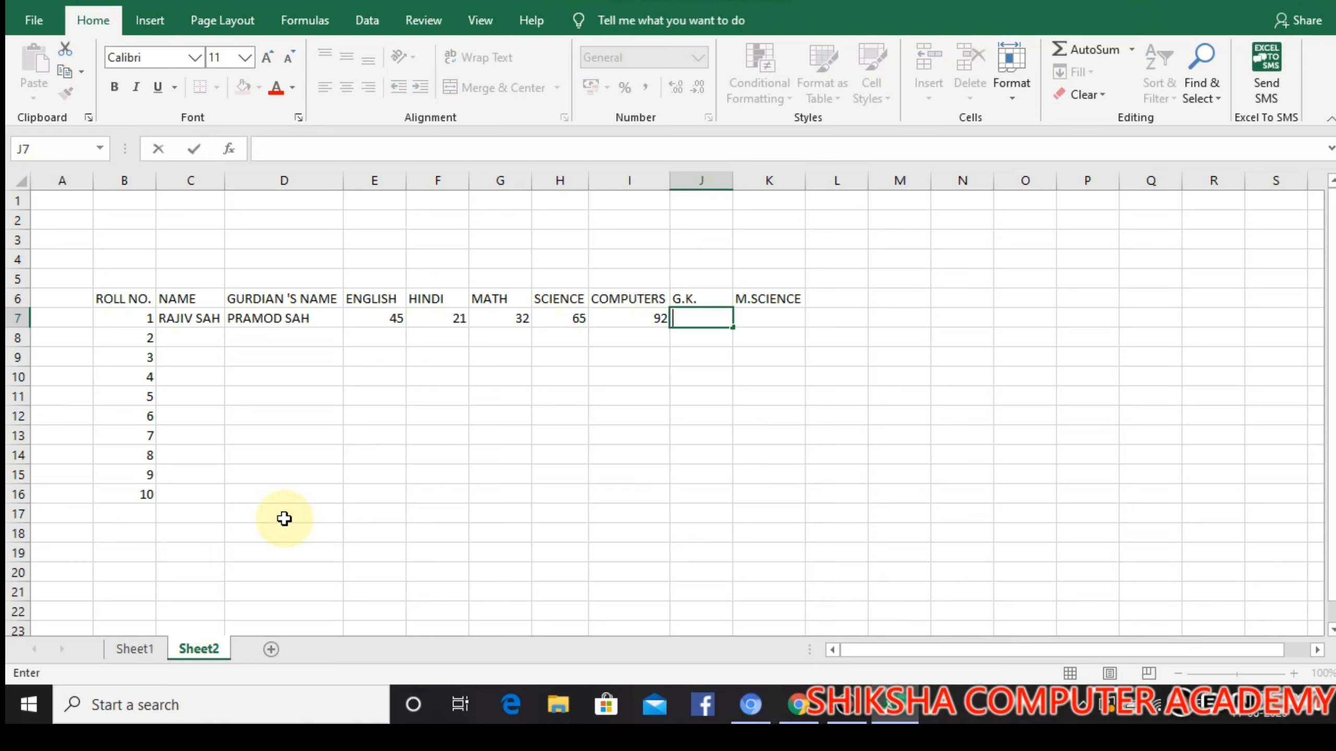
# Enter roll number 1's remaining marks, 65 for G.K. in J7 and 85 for M.SCIENCE in K7
pyautogui.write('65')
pyautogui.press('Tab')
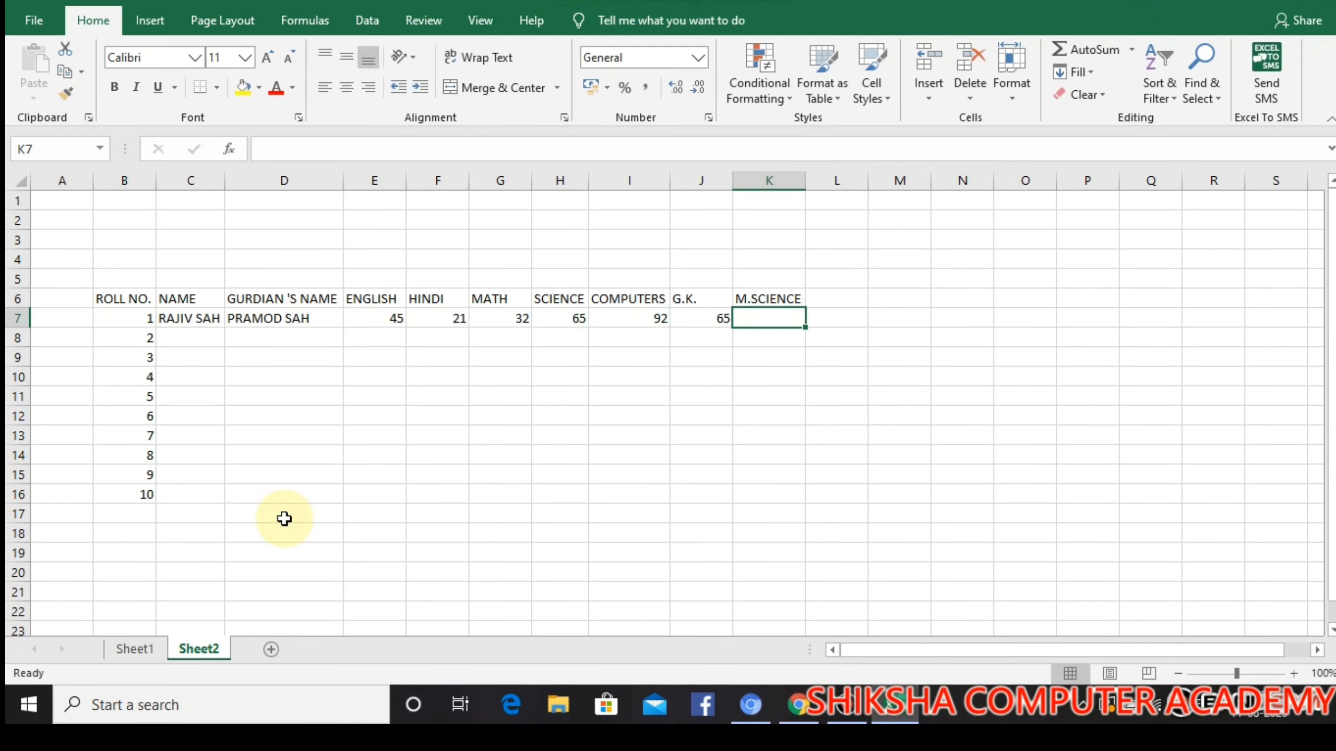
pyautogui.write('85')
pyautogui.press('Tab')
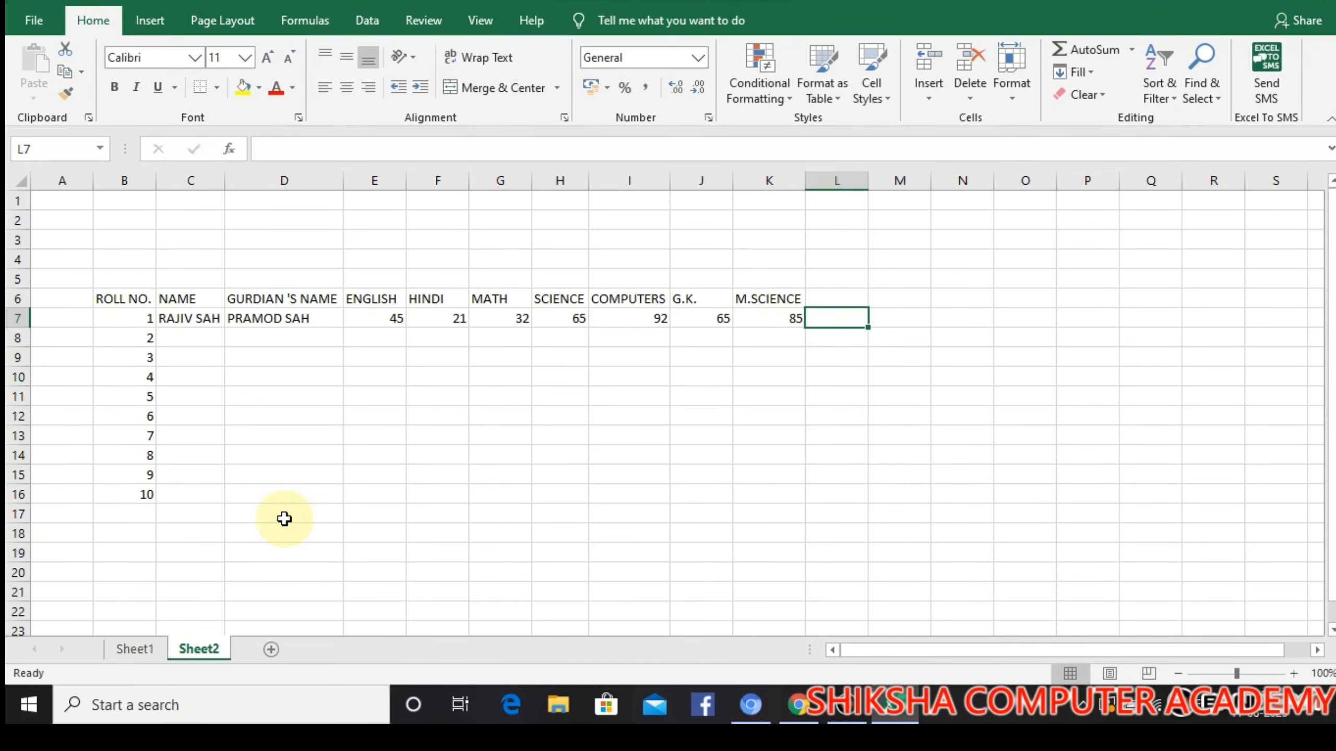
# Add the column headings TOTAL in L6 and PERCENTAGE in M6
pyautogui.click(833, 301)
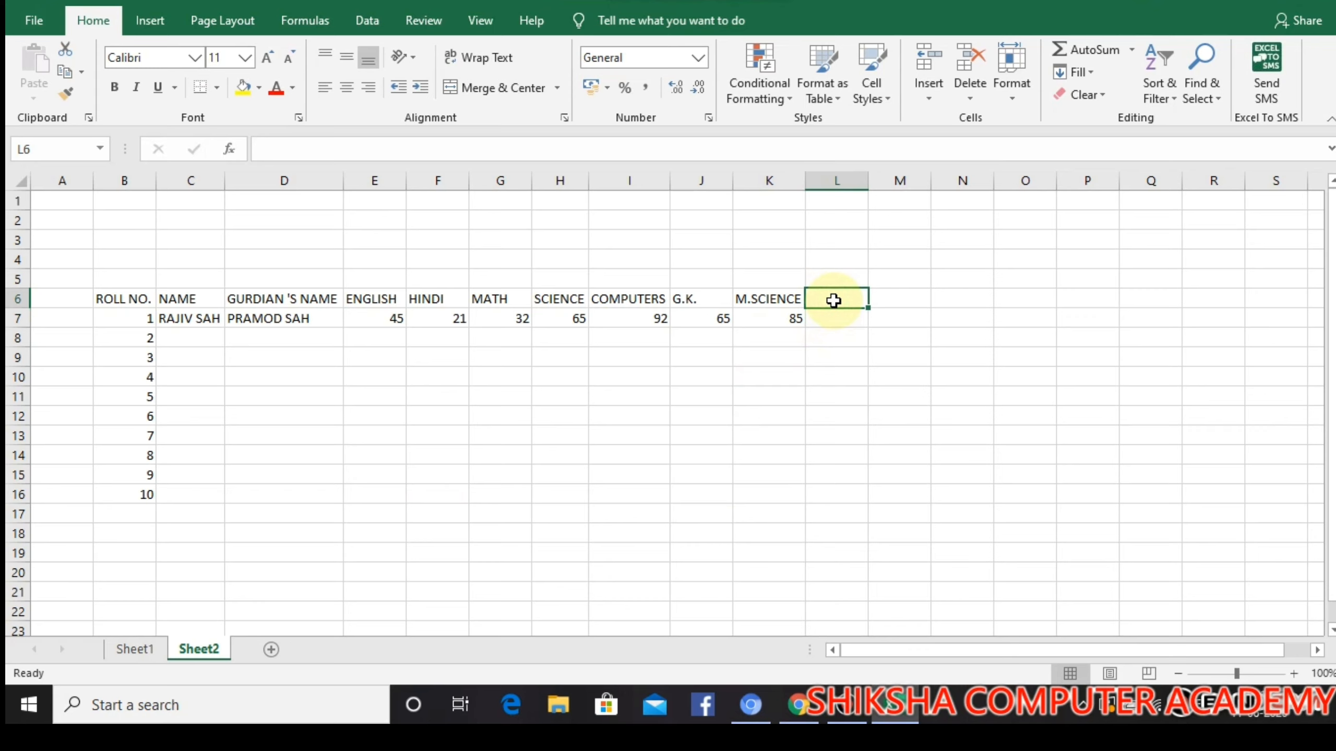
pyautogui.write('TOTAL')
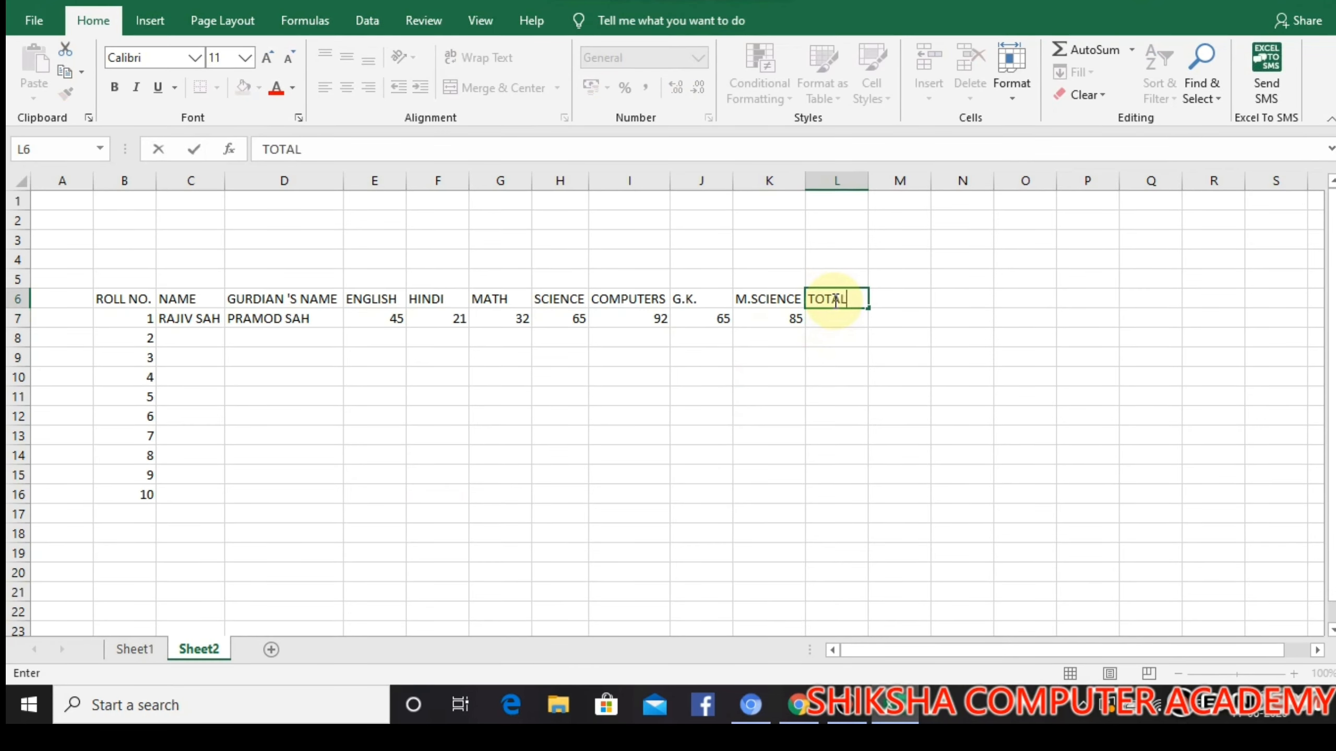
pyautogui.press('Tab')
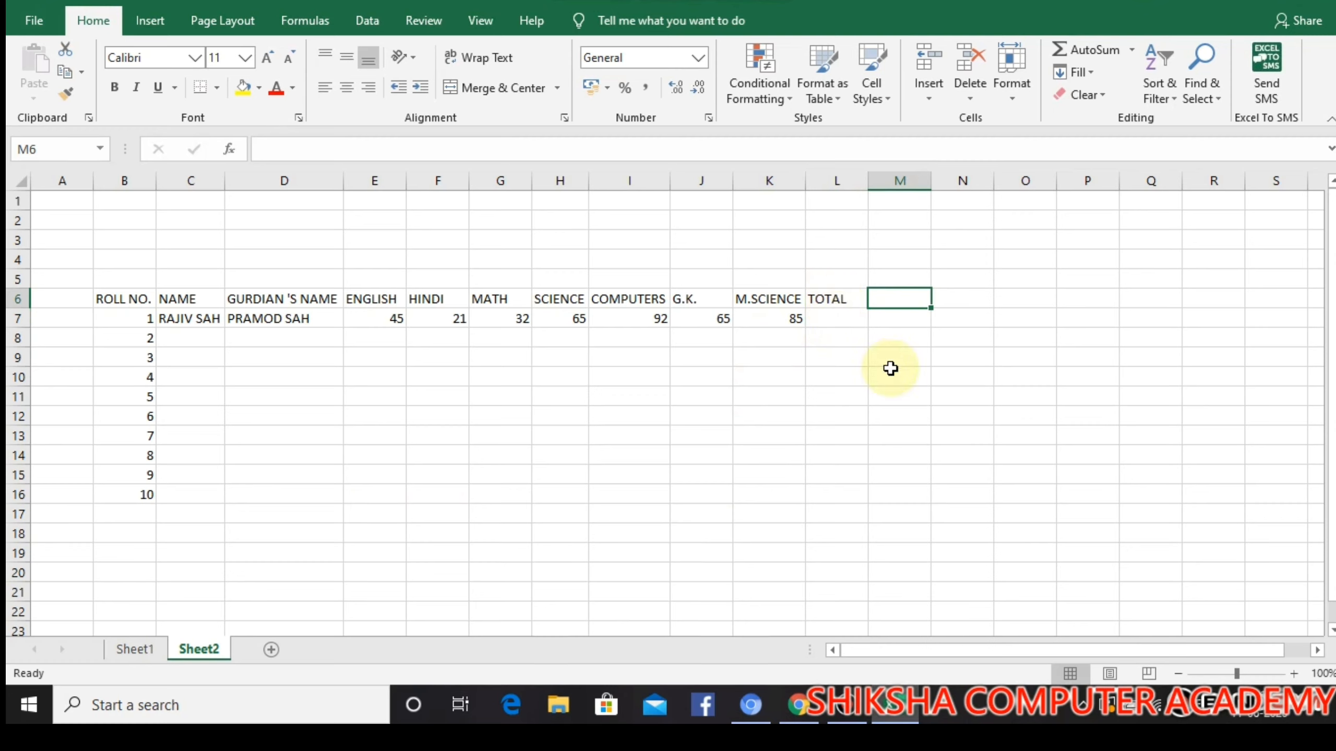
pyautogui.write('PERCE')
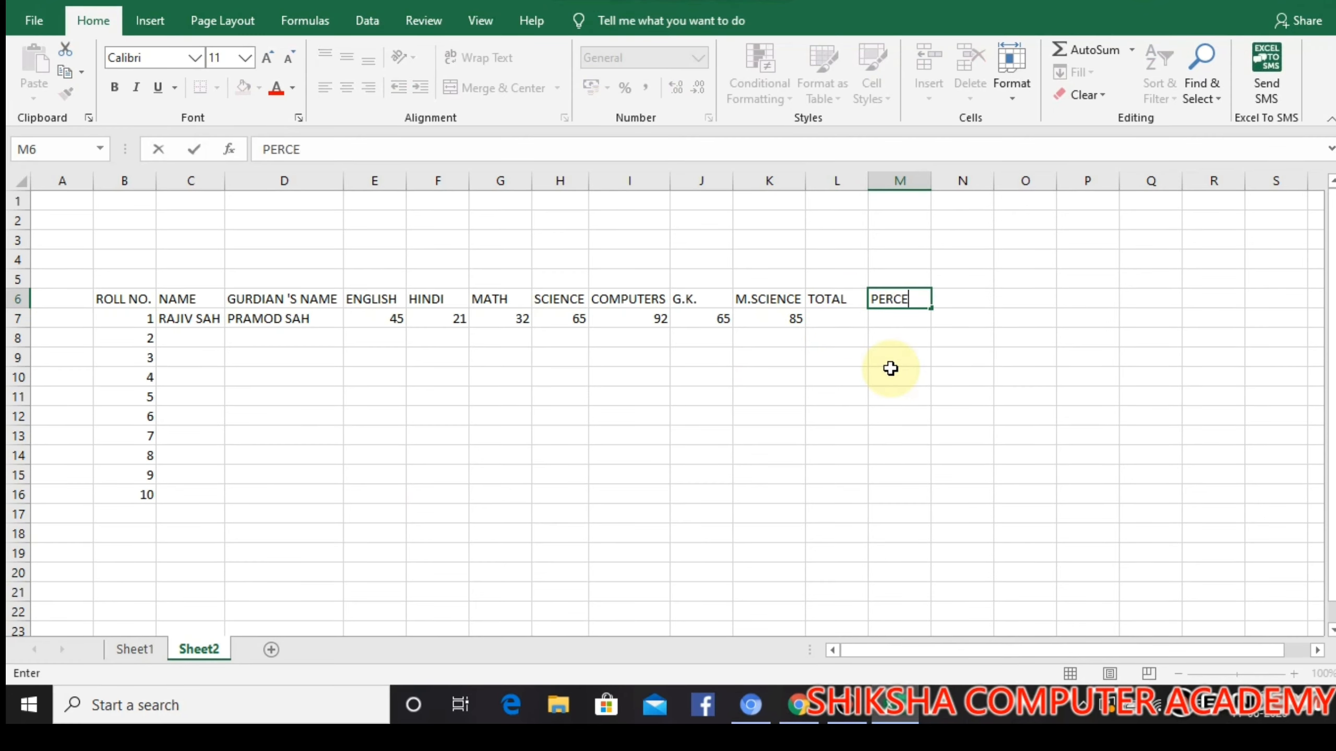
pyautogui.write('NTAGE')
# Widen column M to fit its PERCENTAGE heading and add the heading RESULT in N6
pyautogui.click(929, 199)
pyautogui.moveTo(930, 182); pyautogui.dragTo(952, 182)
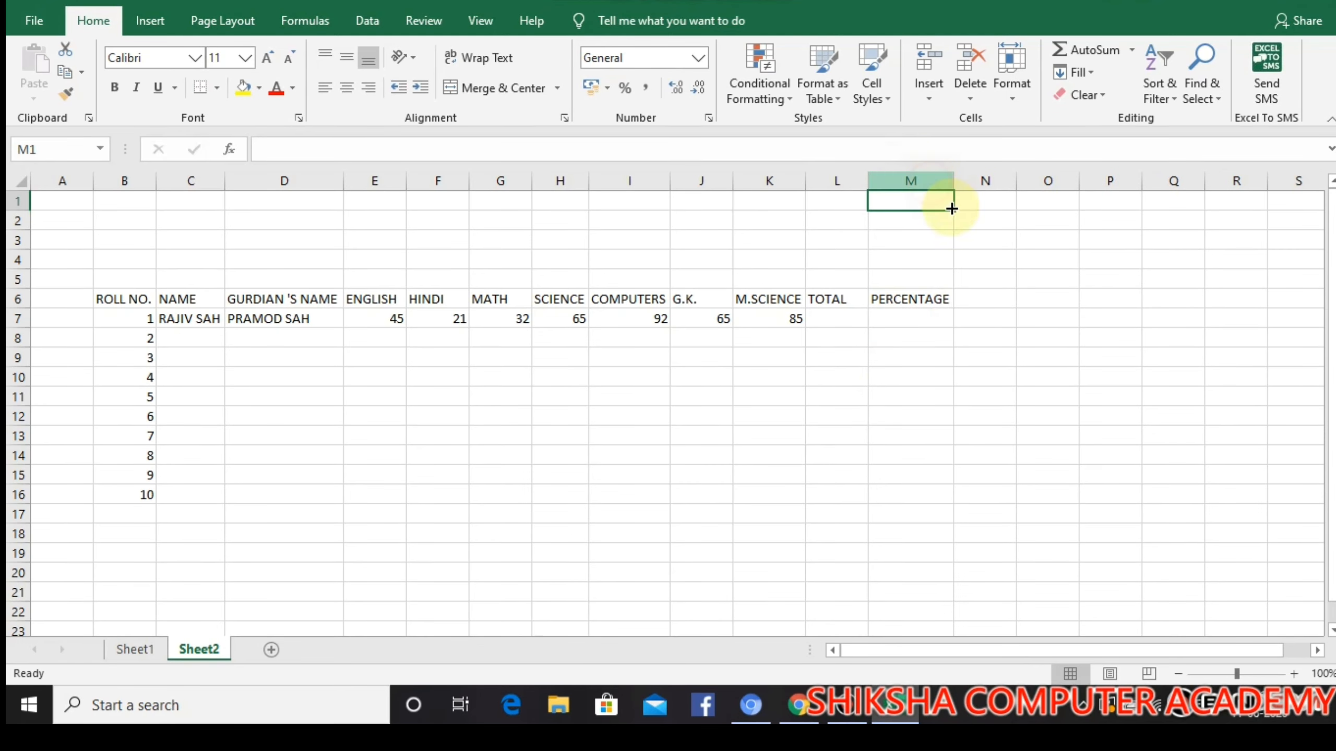
pyautogui.click(997, 301)
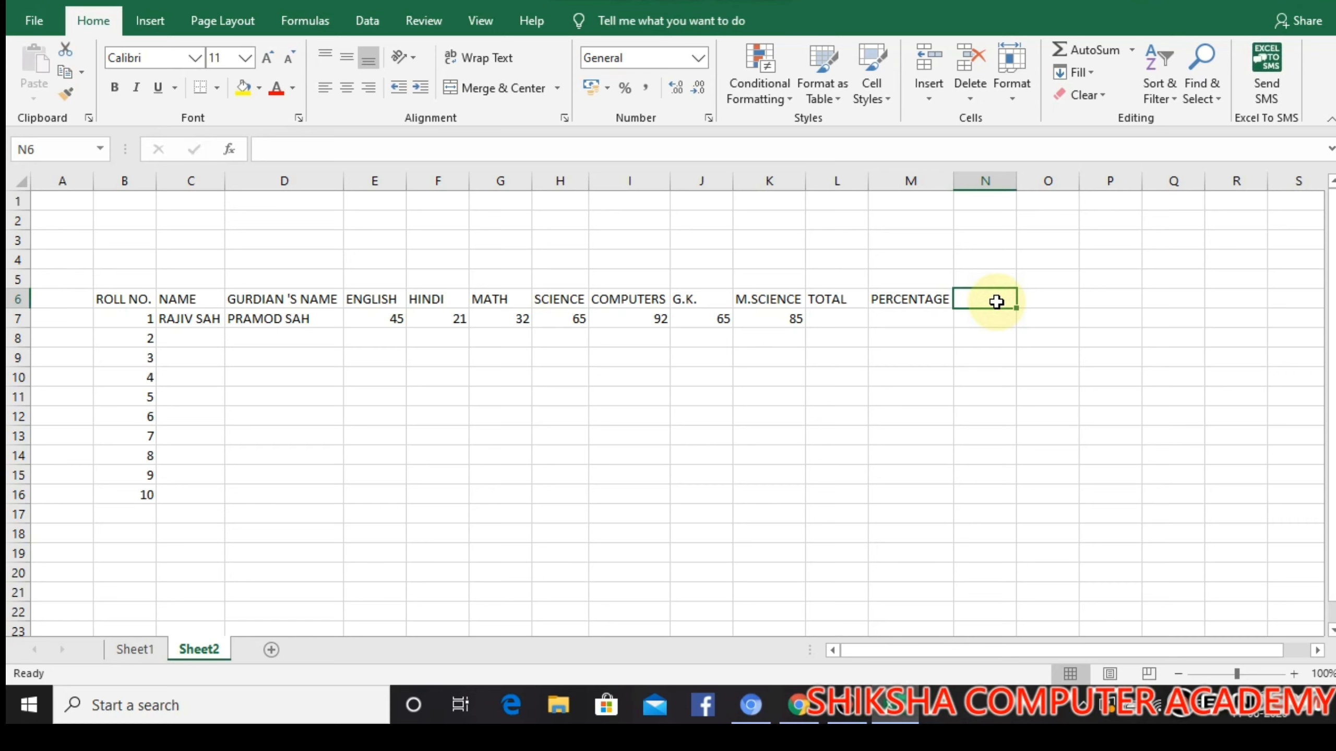
pyautogui.write('RESULT')
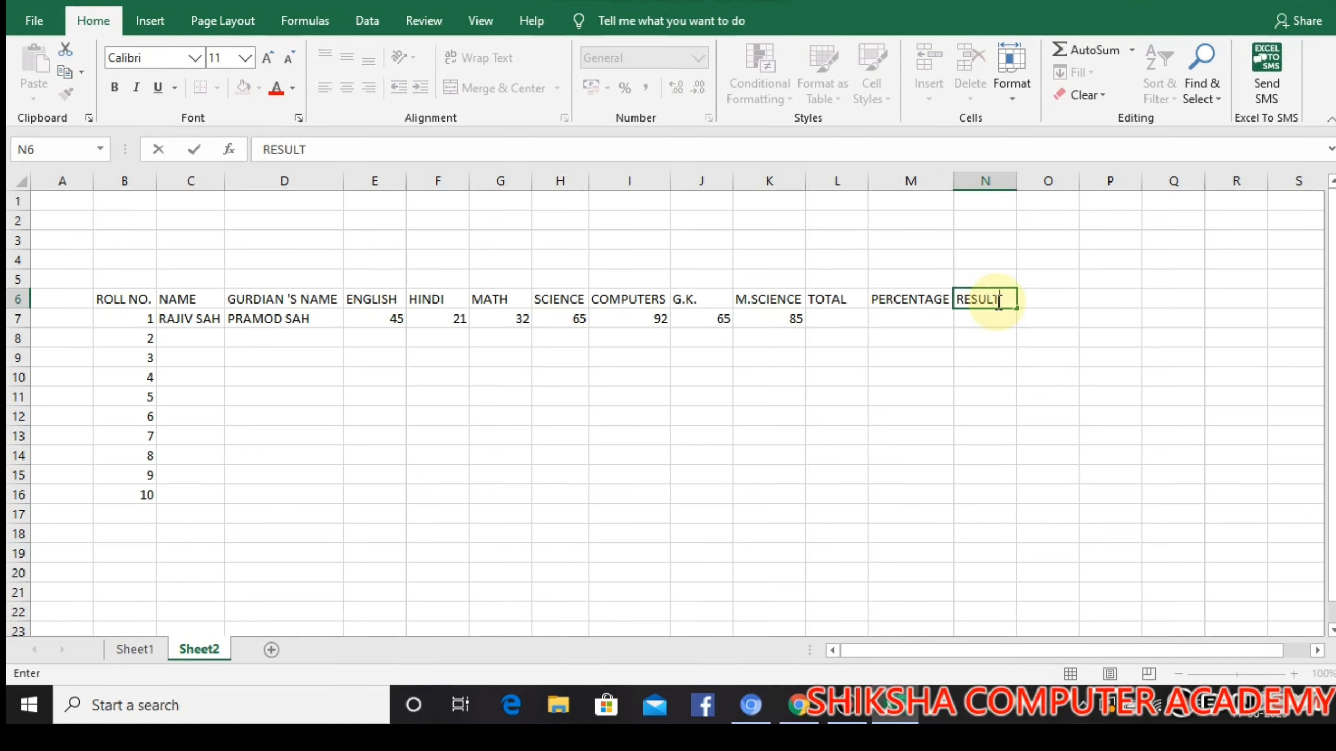
# Calculate roll number 1's total in L7 with the formula =SUM(E7:K7)
pyautogui.click(854, 321)
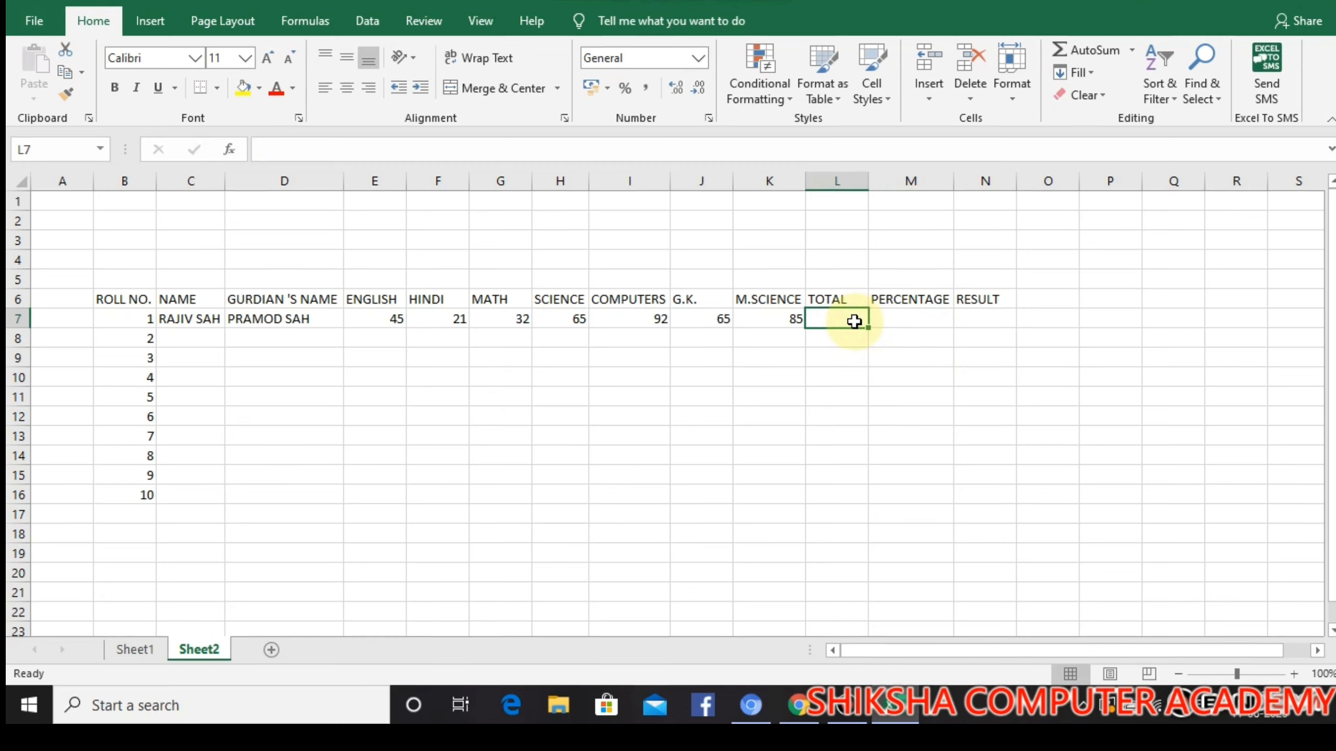
pyautogui.write('=')
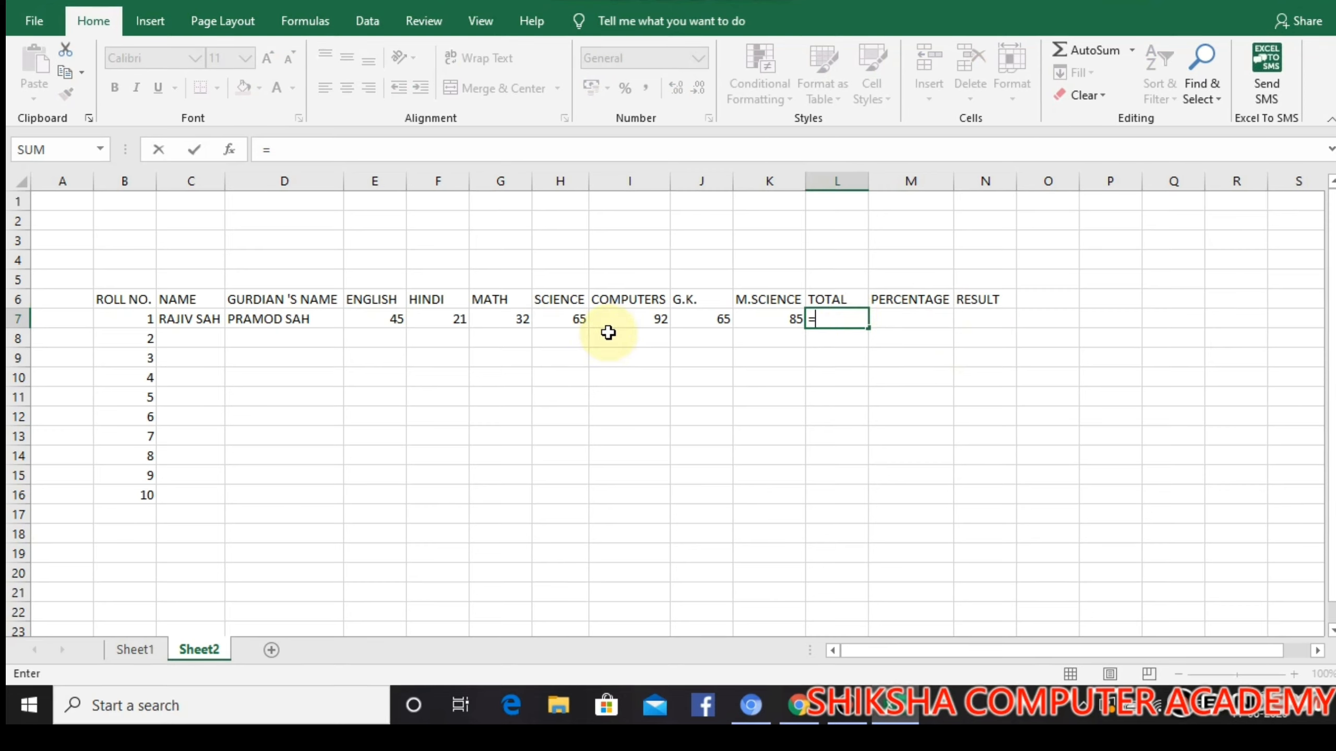
pyautogui.write('SUM(')
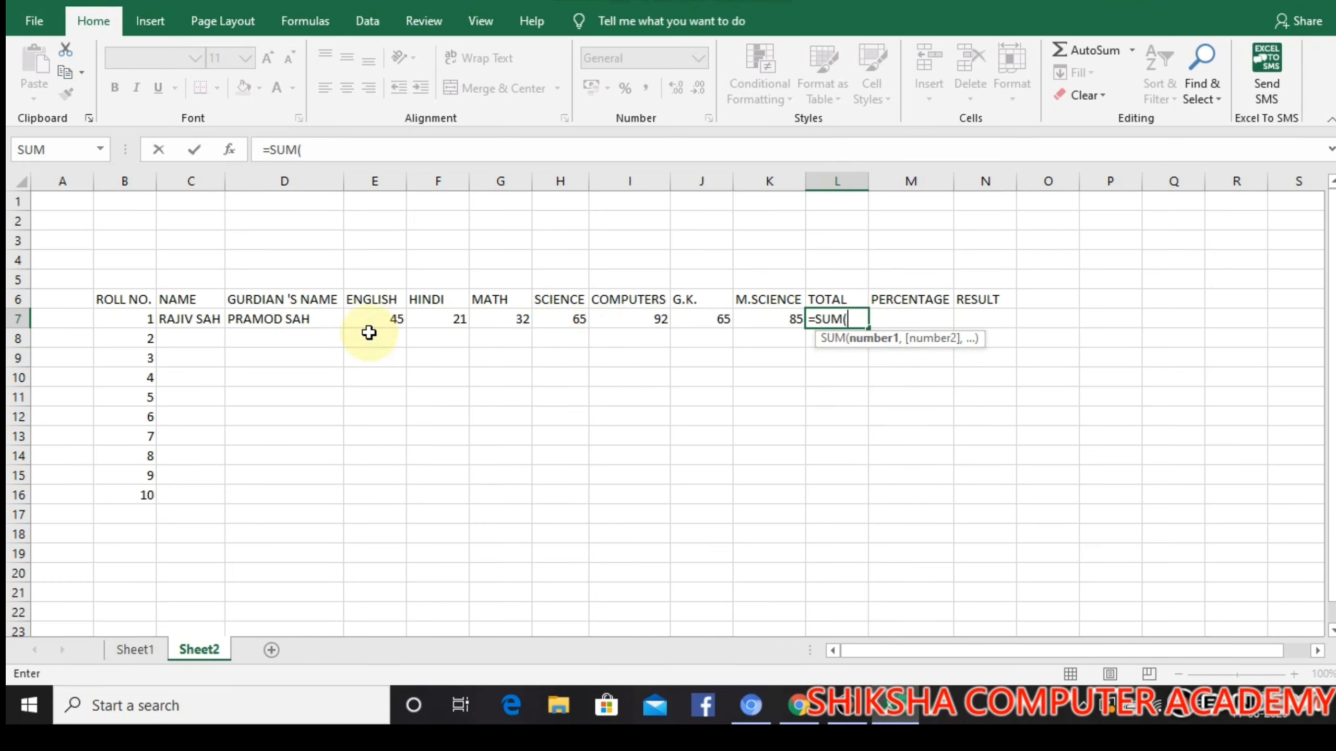
pyautogui.click(358, 318)
pyautogui.moveTo(358, 318); pyautogui.dragTo(755, 322)
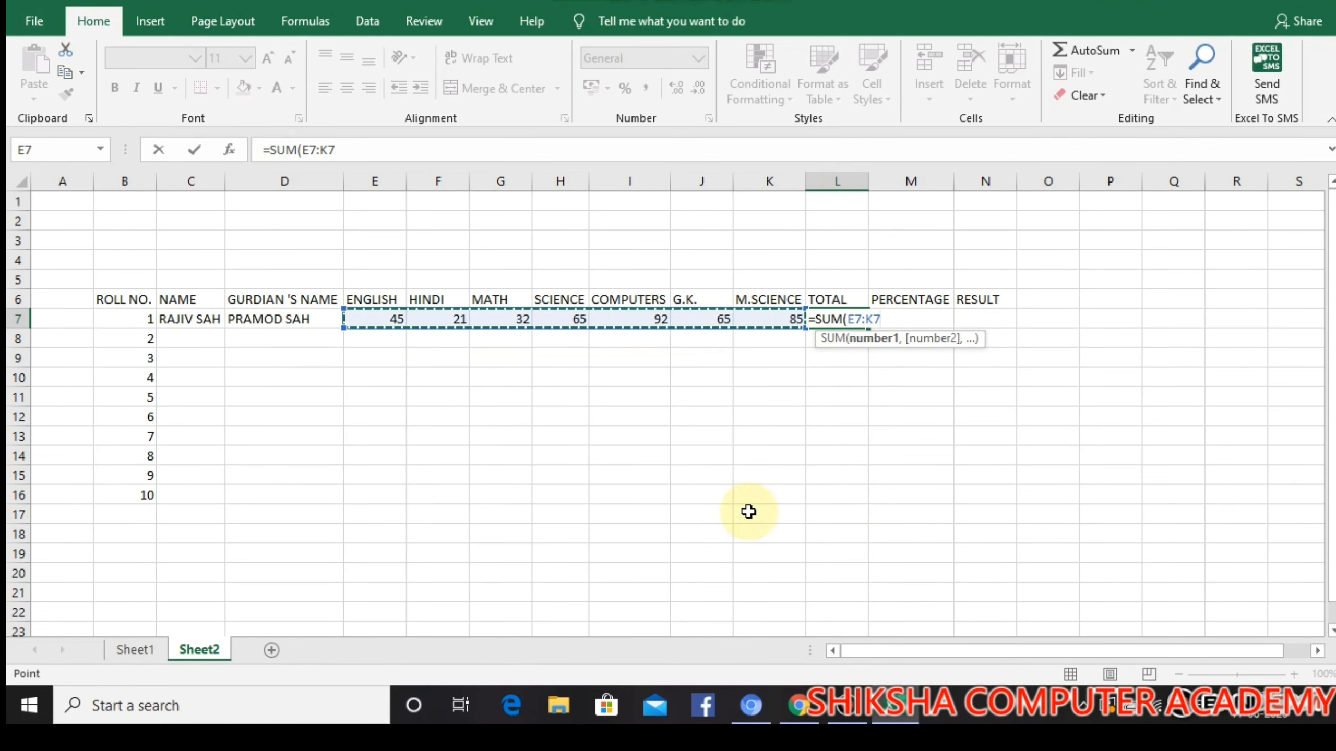
pyautogui.write(')')
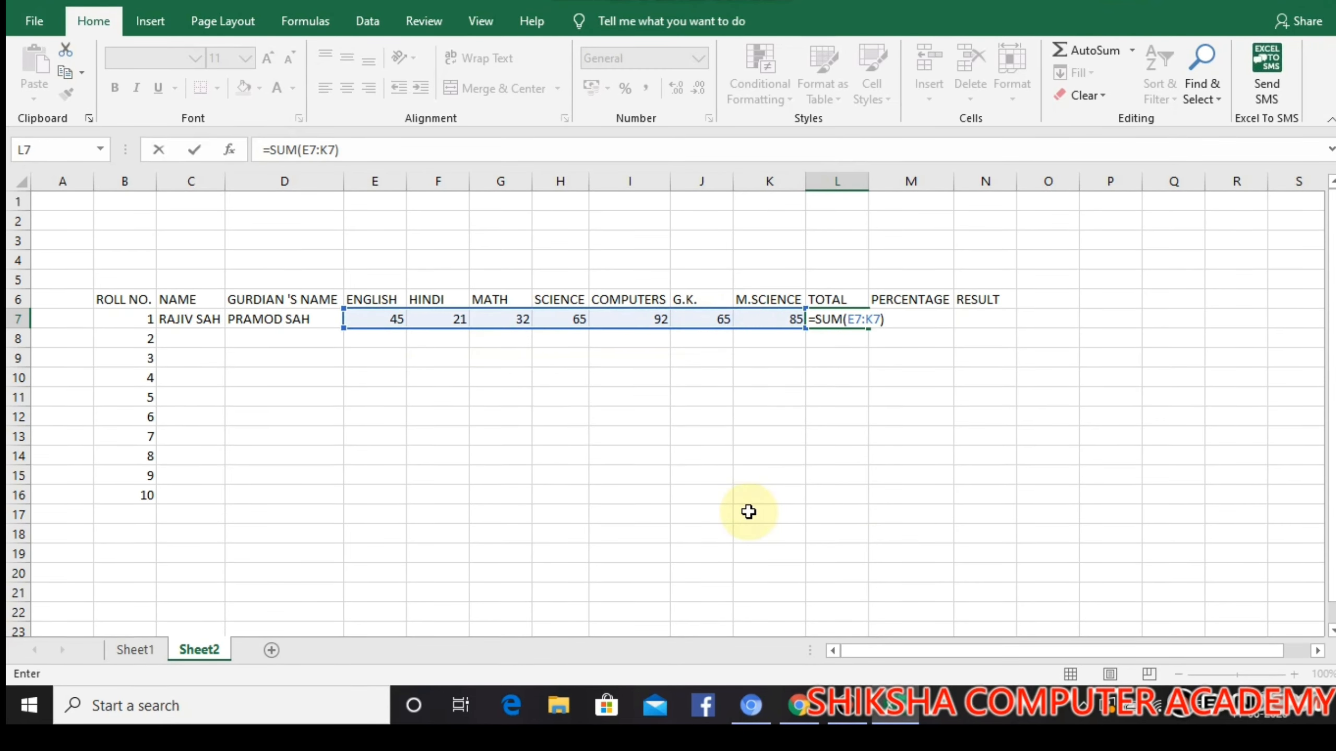
pyautogui.press('Return')
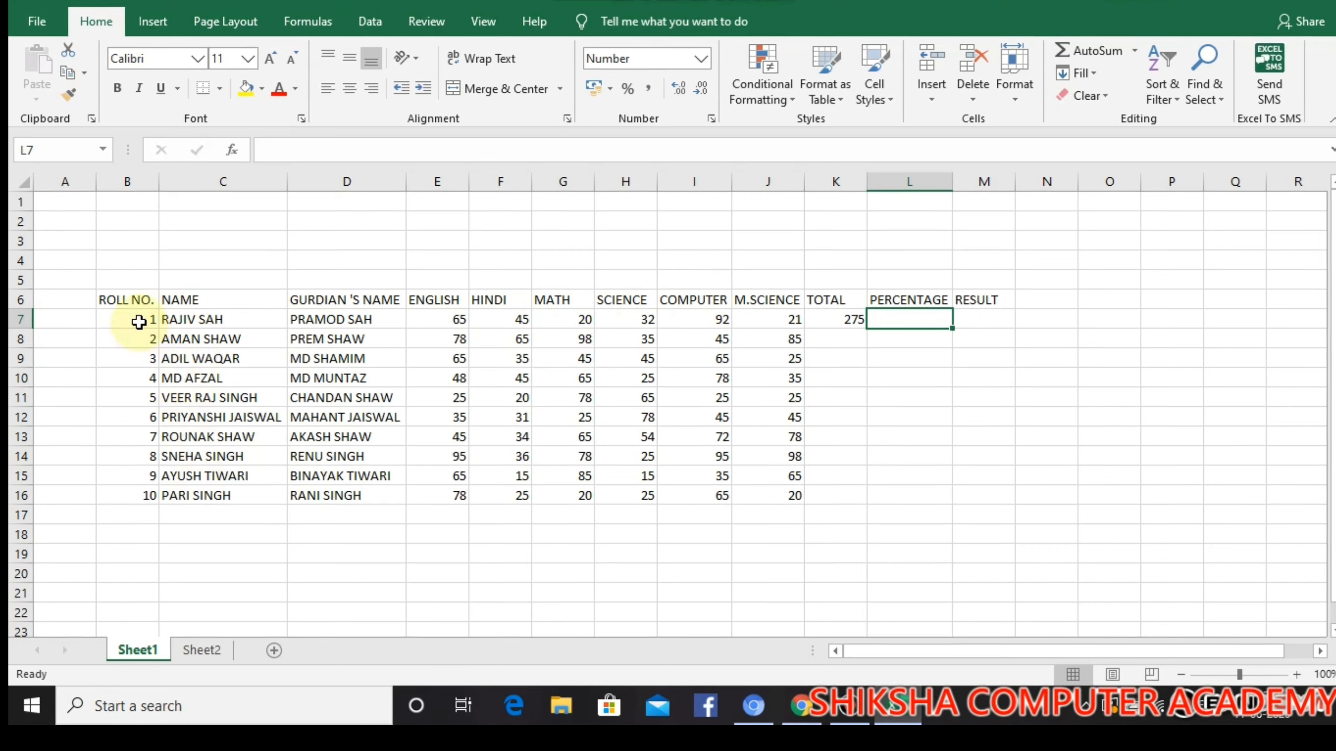
# Fill the total formula from K7 down to K16 for all ten students on Sheet1
pyautogui.click(852, 322)
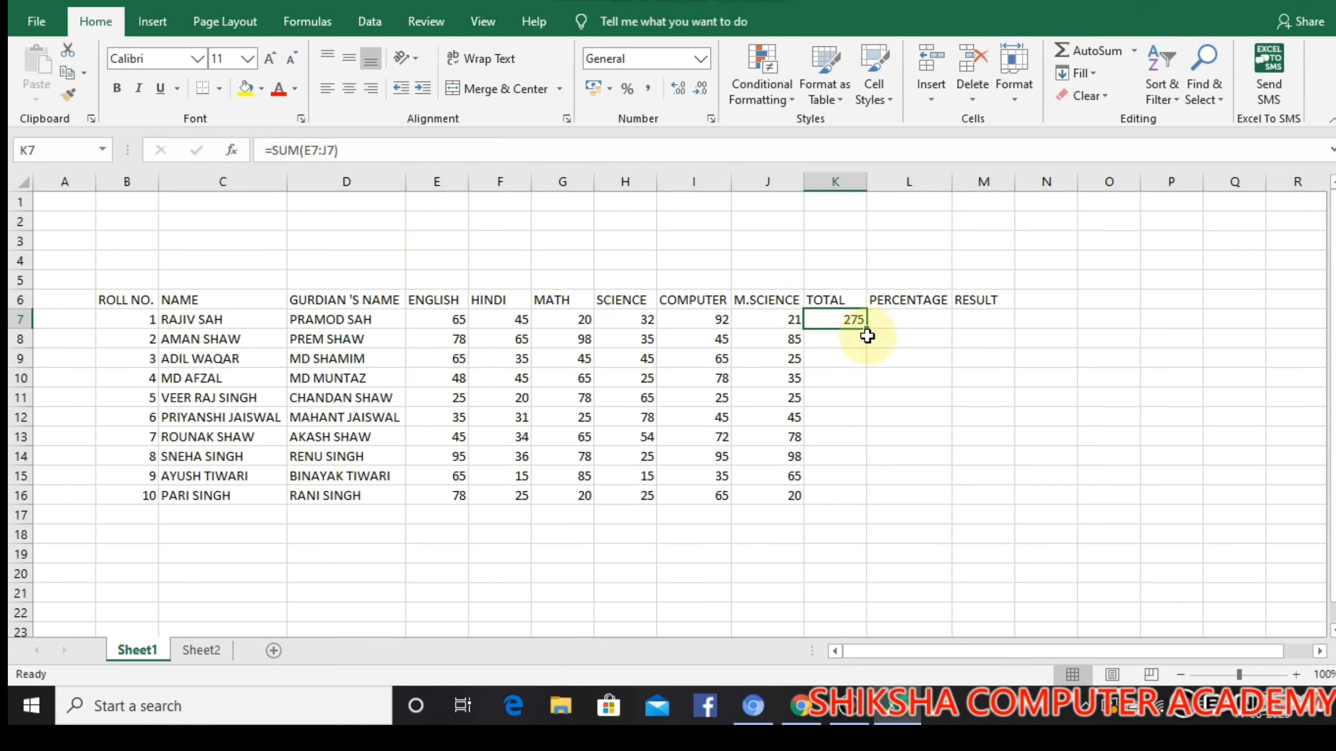
pyautogui.moveTo(868, 329); pyautogui.dragTo(880, 506)
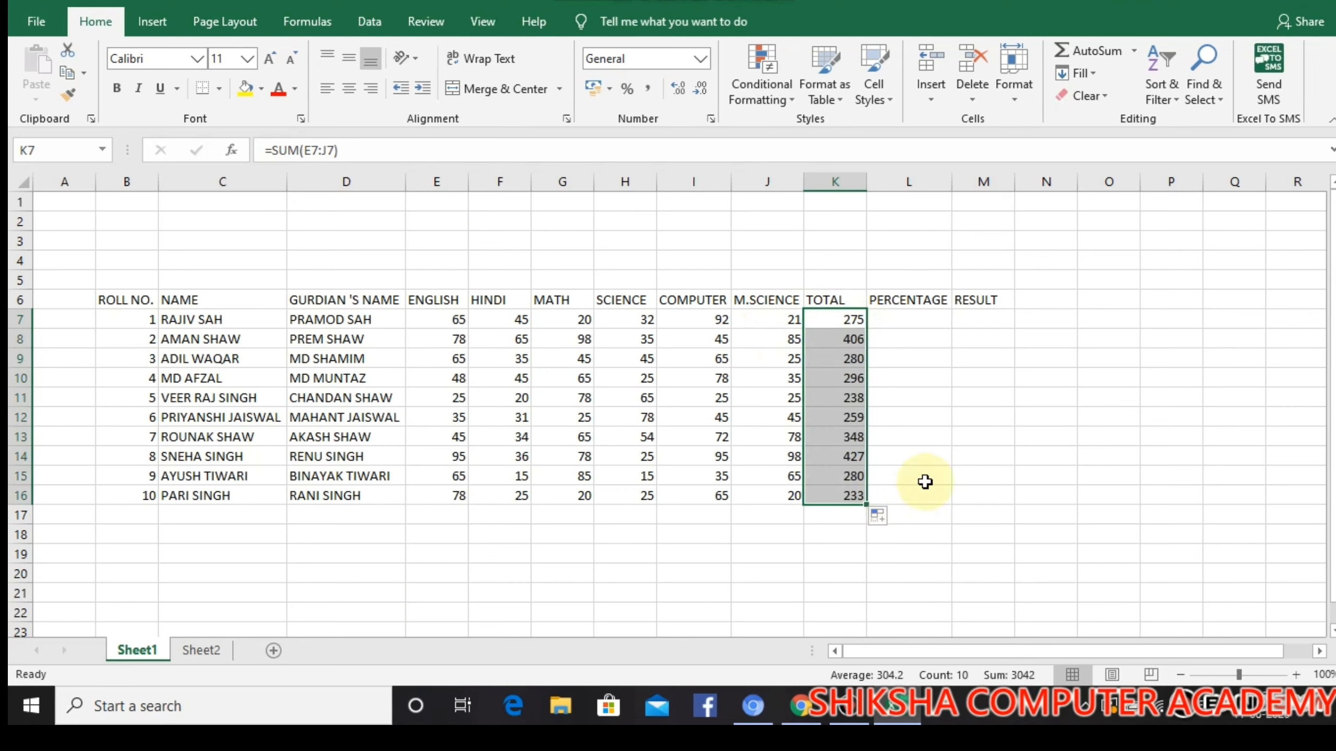
pyautogui.click(916, 402)
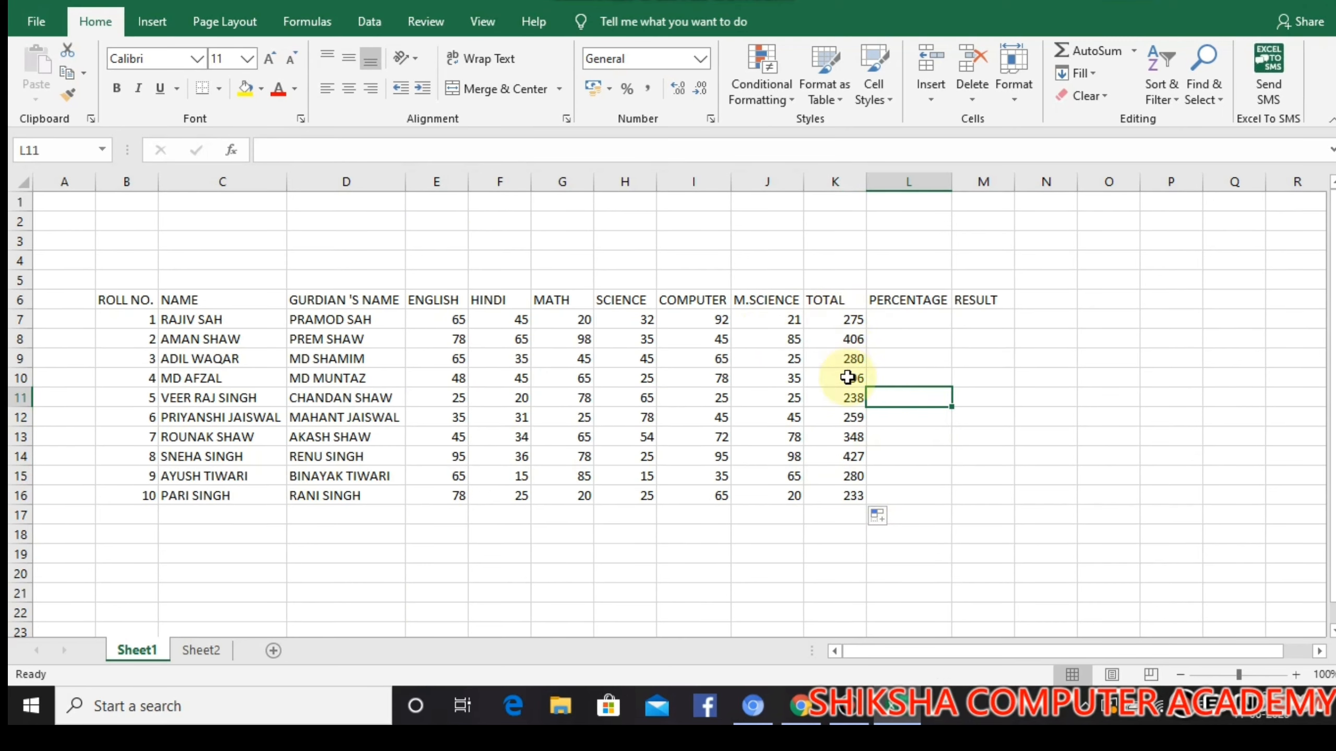
# Begin the percentage formula in L7 with =K7*, referencing roll number 1's total
pyautogui.click(881, 316)
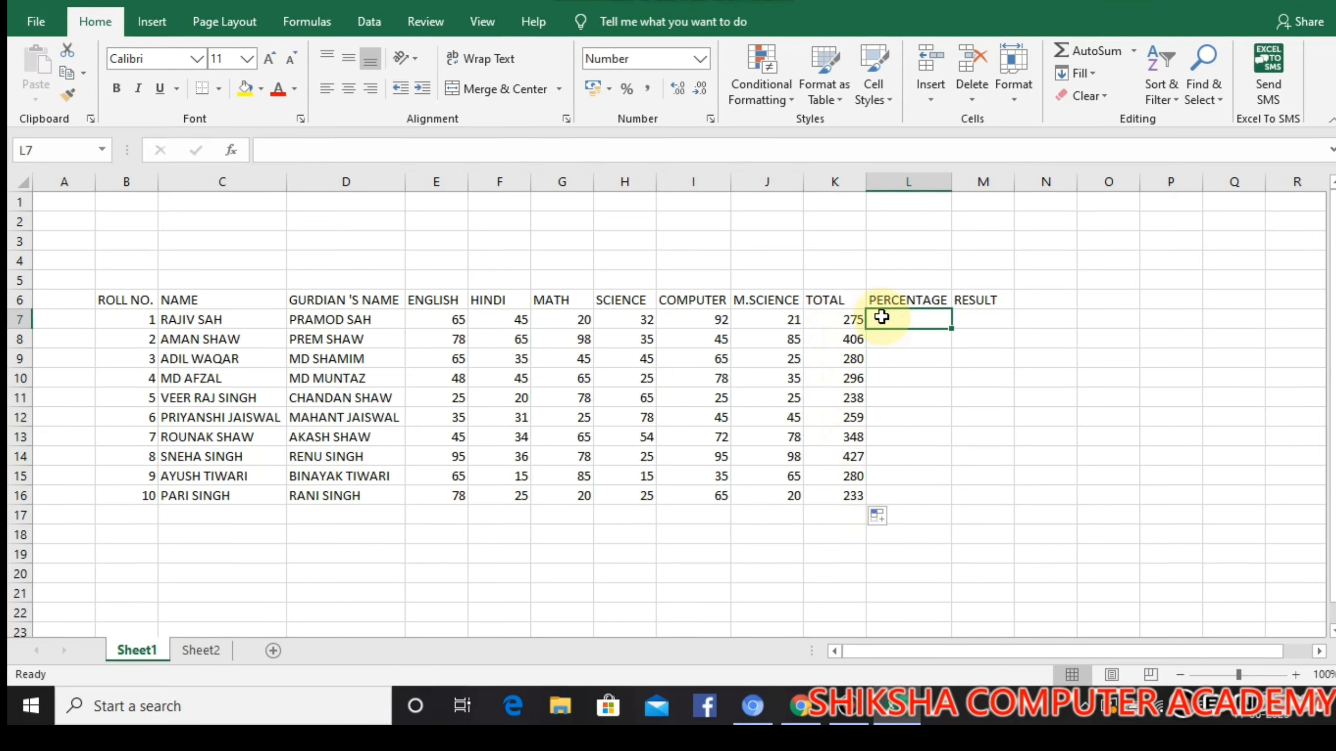
pyautogui.write('=')
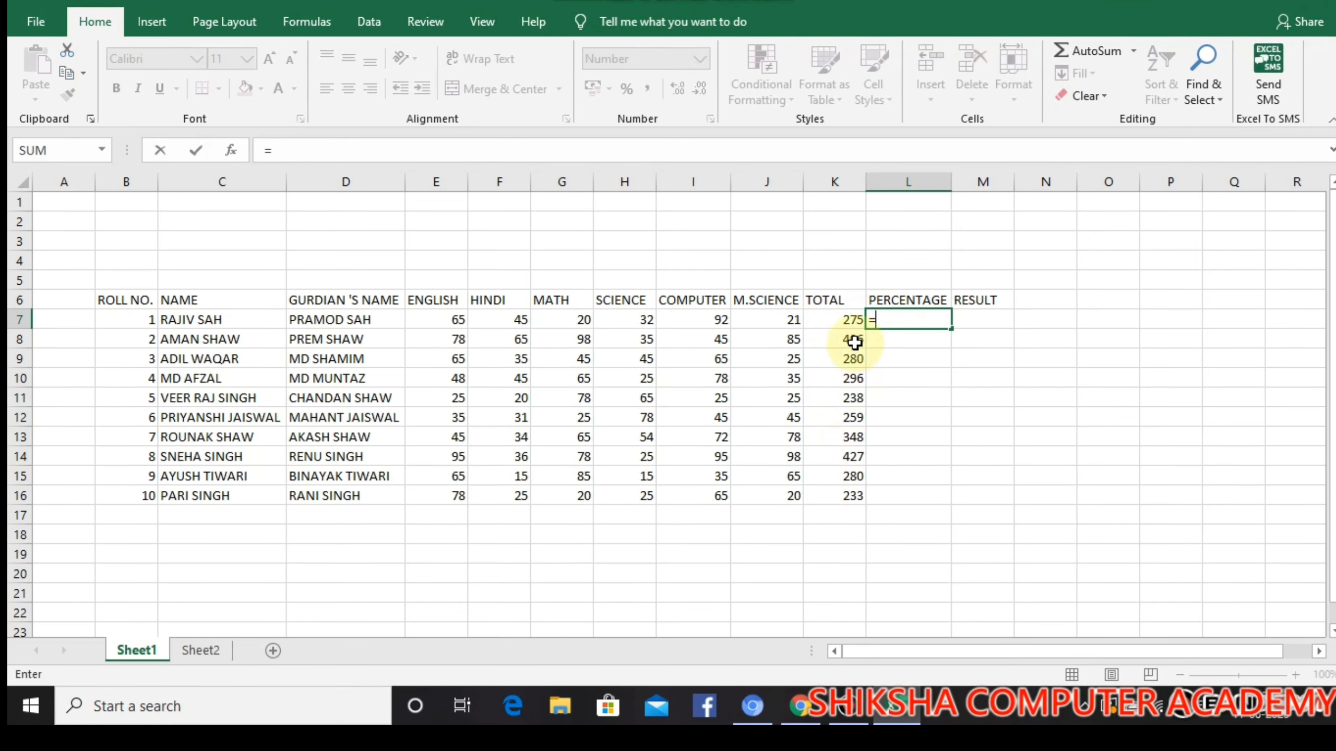
pyautogui.click(837, 320)
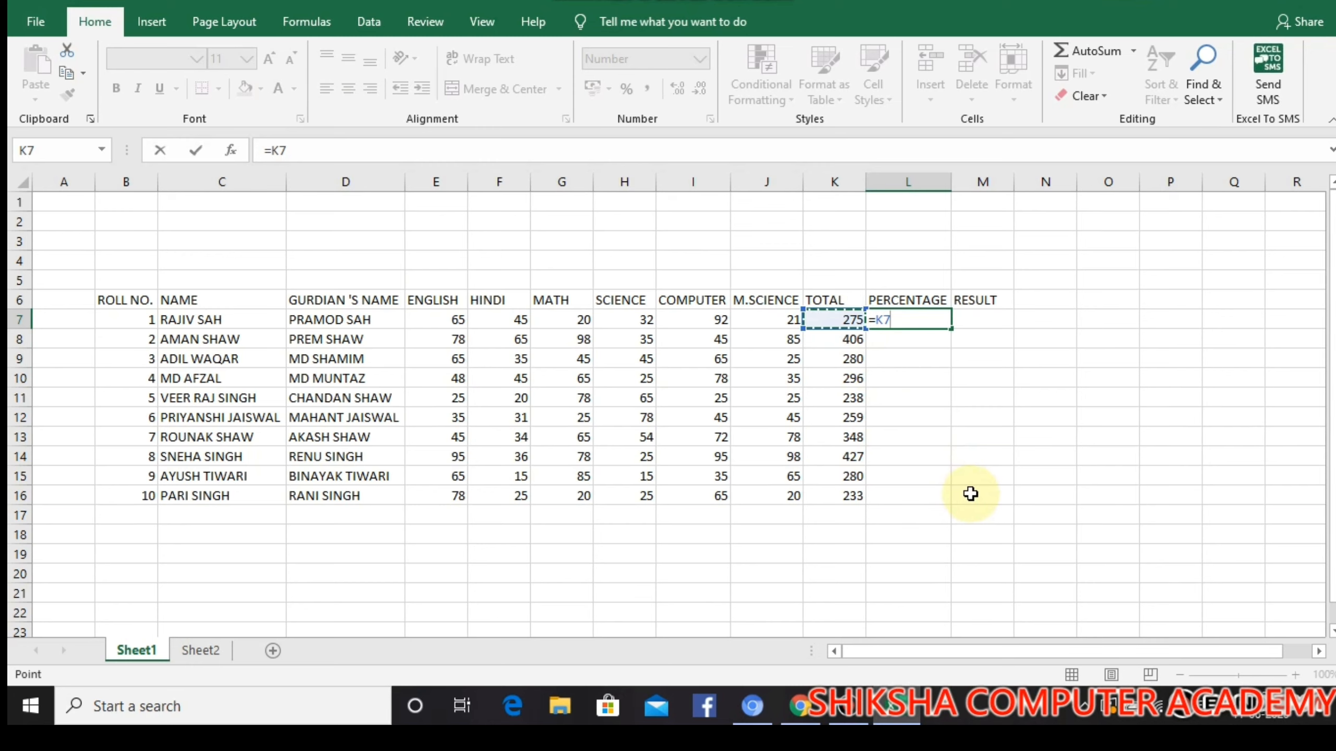
pyautogui.write('*')
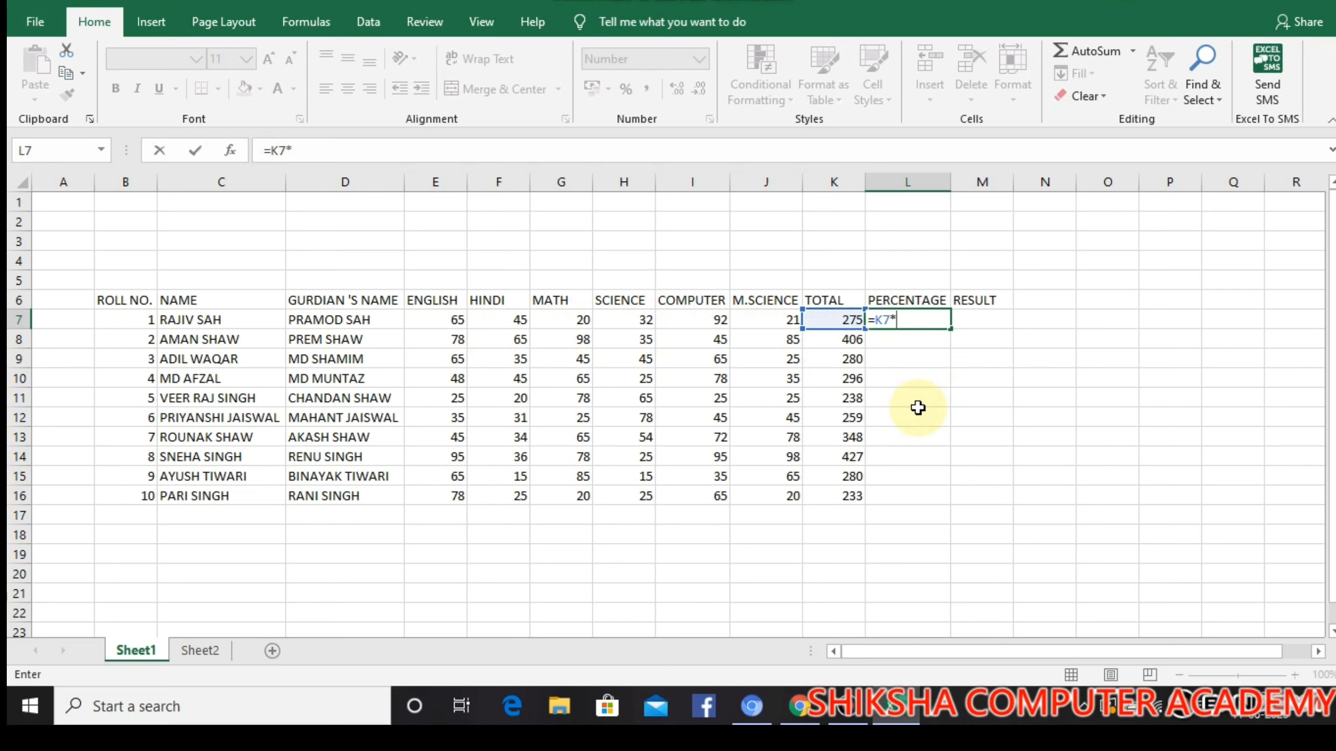
# Complete roll number 1's percentage formula in L7 as =K7/600*100
pyautogui.write('600')
pyautogui.press('BackSpace')
pyautogui.press('BackSpace')
pyautogui.press('BackSpace')
pyautogui.press('BackSpace')
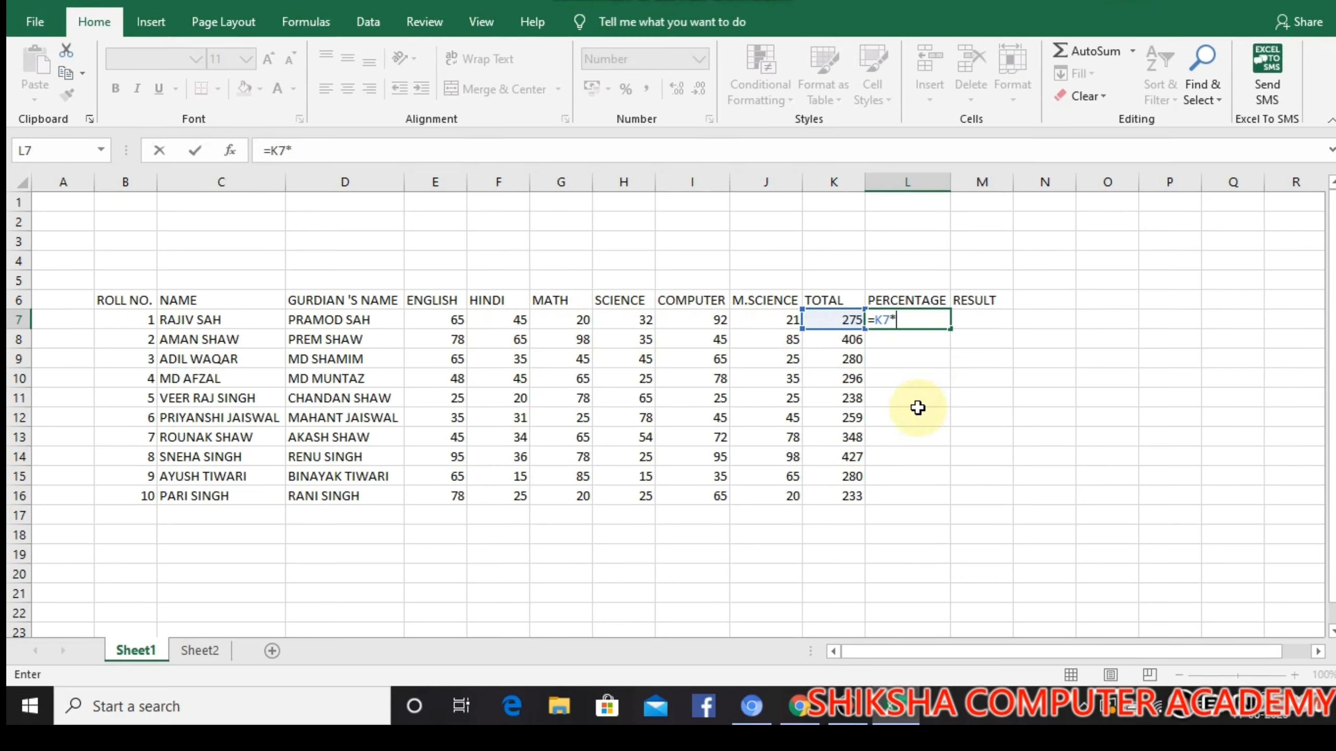
pyautogui.write('/600')
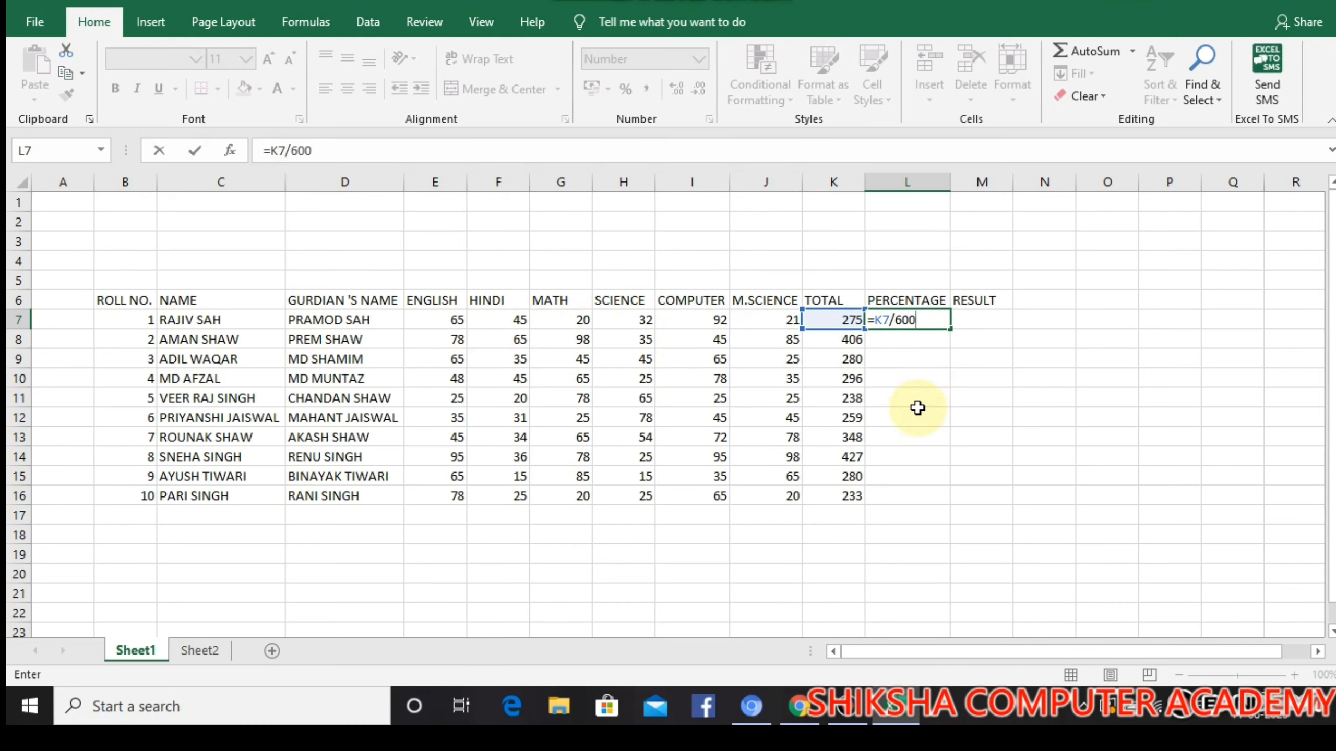
pyautogui.write('*100')
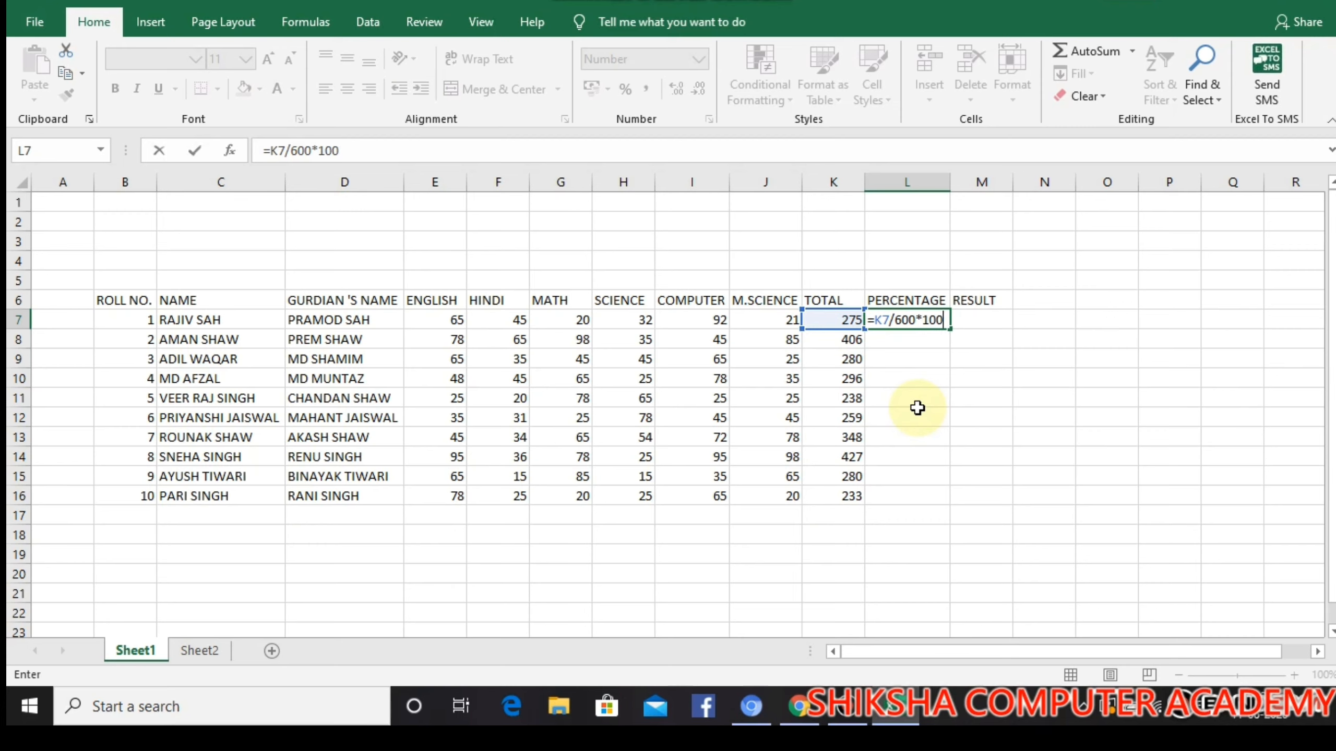
pyautogui.press('Return')
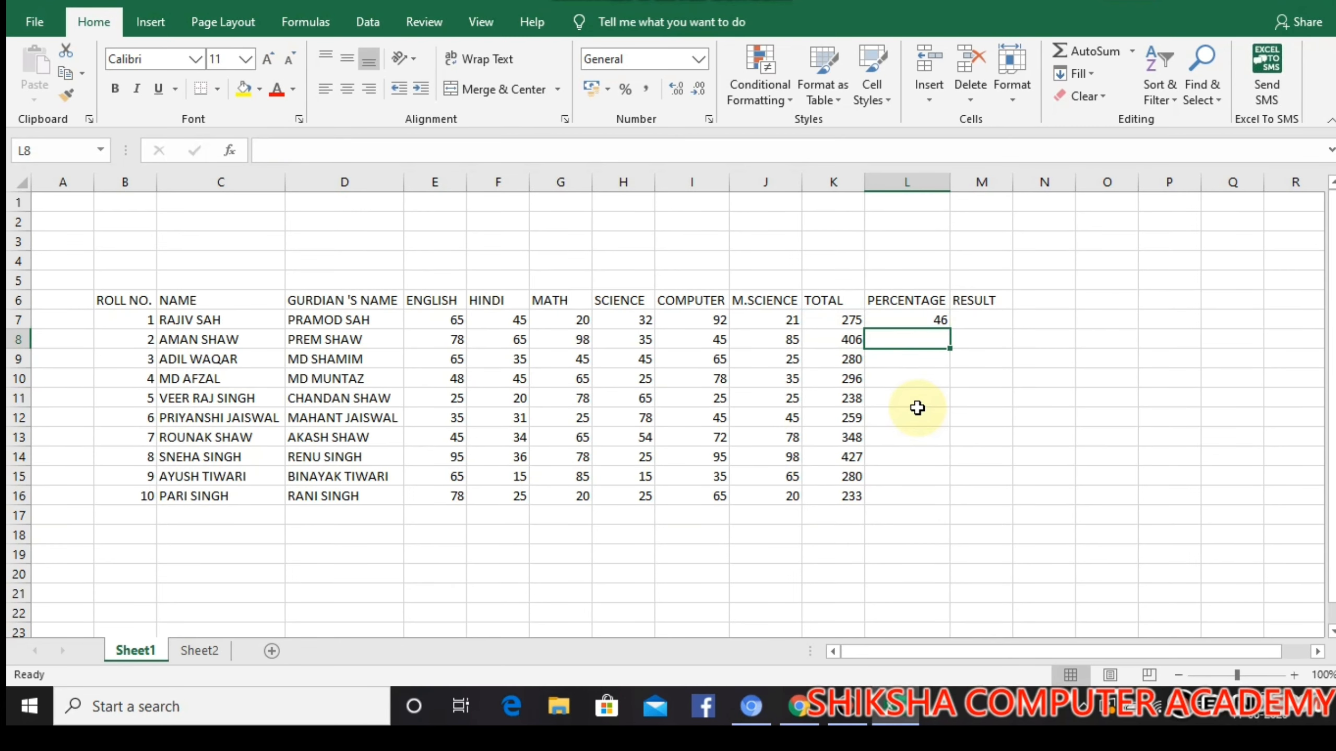
# Fill the percentage formula from L7 down to L16 for all ten students
pyautogui.click(936, 322)
pyautogui.moveTo(949, 328); pyautogui.dragTo(922, 506)
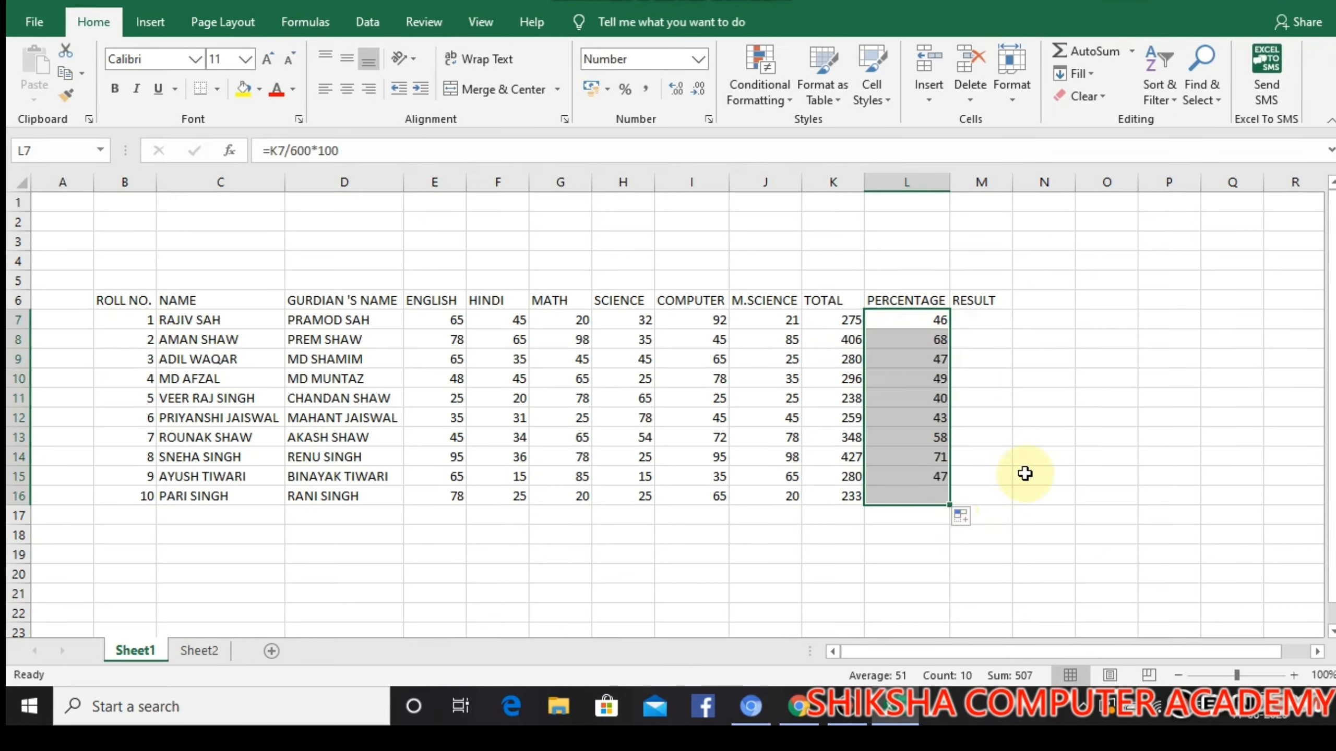
pyautogui.click(1036, 367)
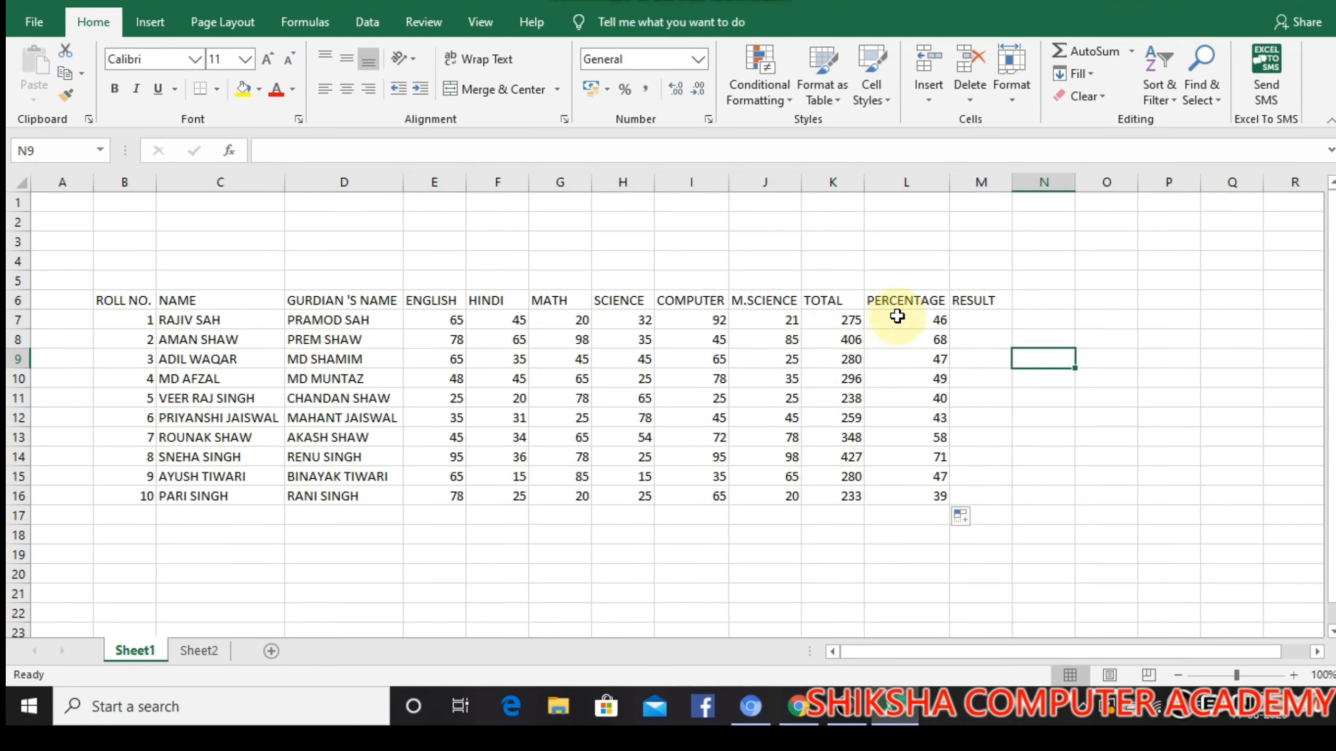
# Begin an IF formula in M7 with the condition L7>=50.00 for roll number 1's result
pyautogui.click(968, 321)
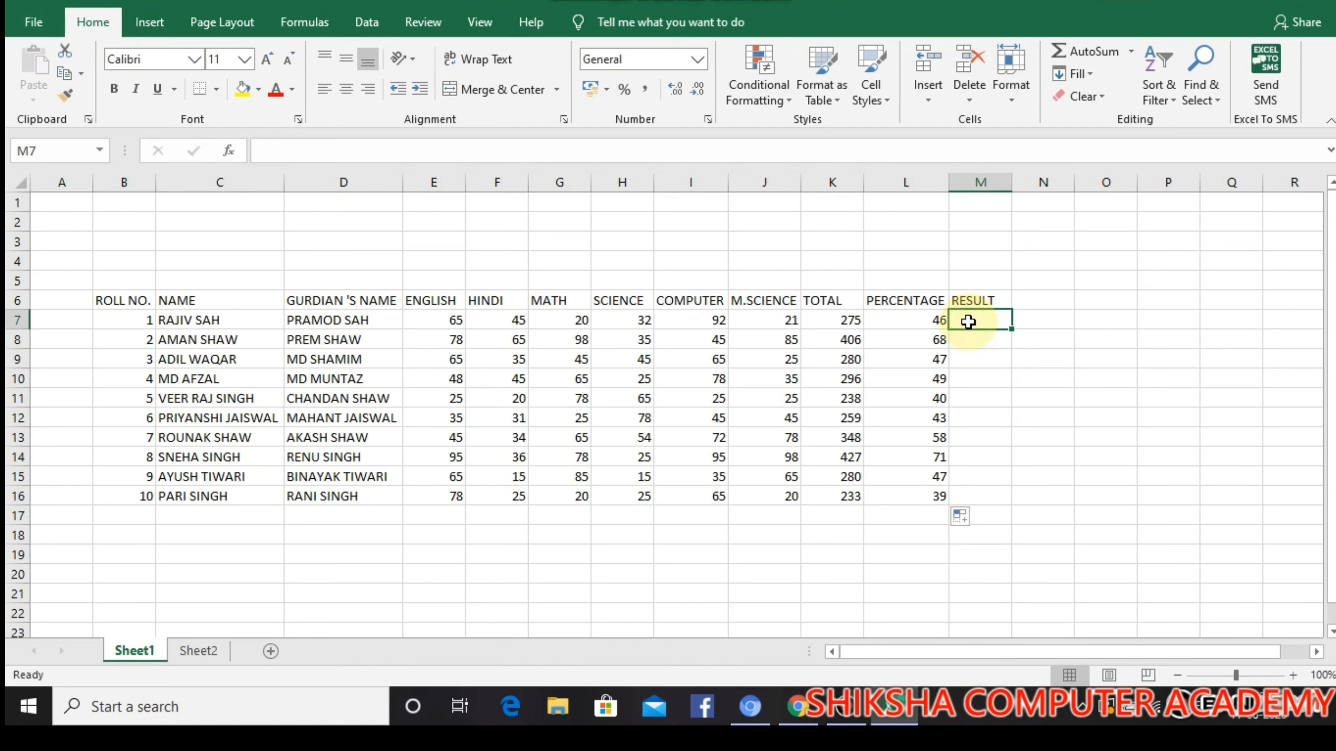
pyautogui.write('=')
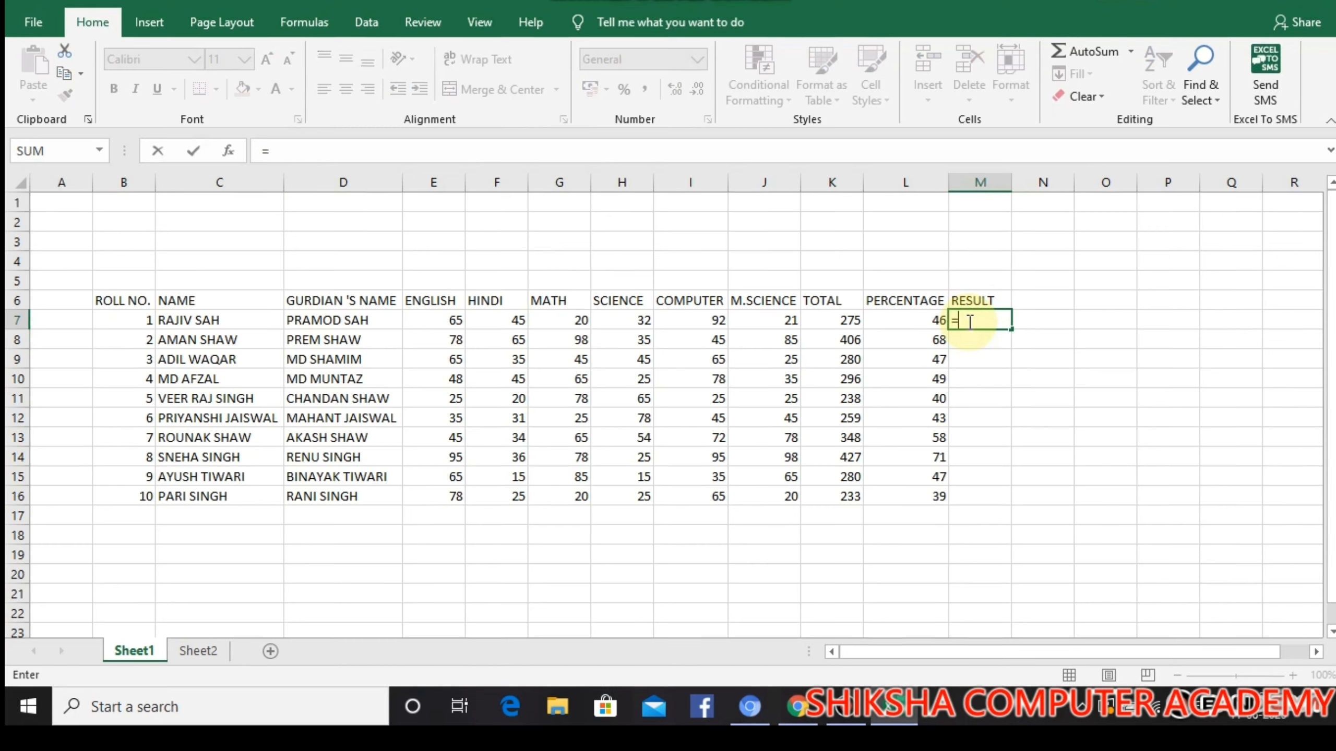
pyautogui.write('IF')
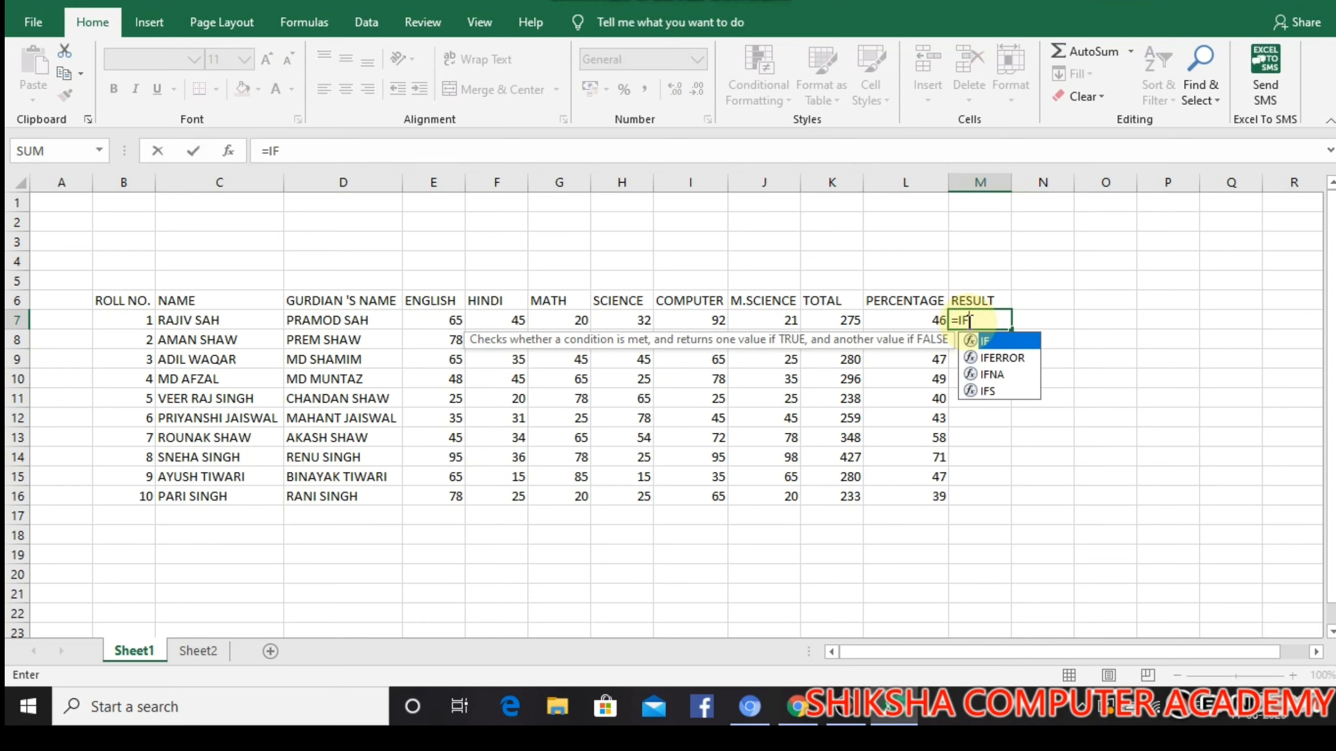
pyautogui.write('(')
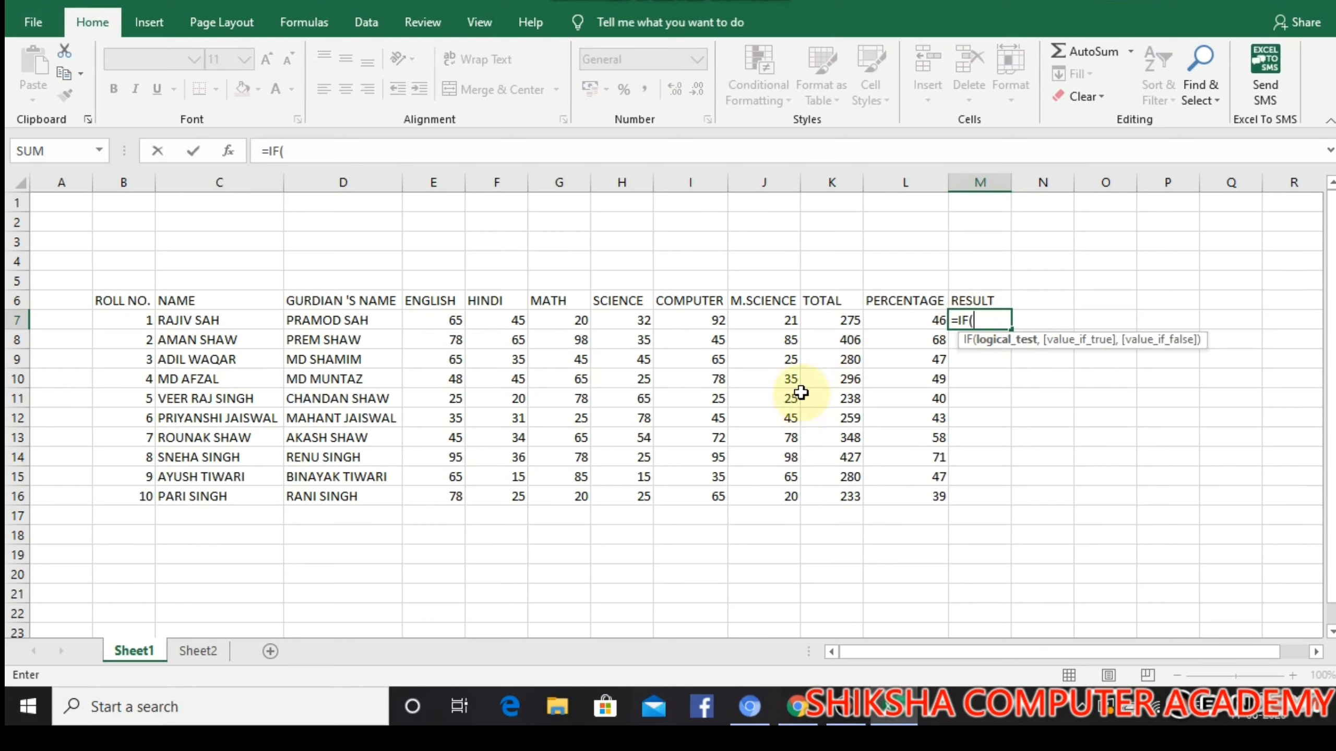
pyautogui.click(929, 328)
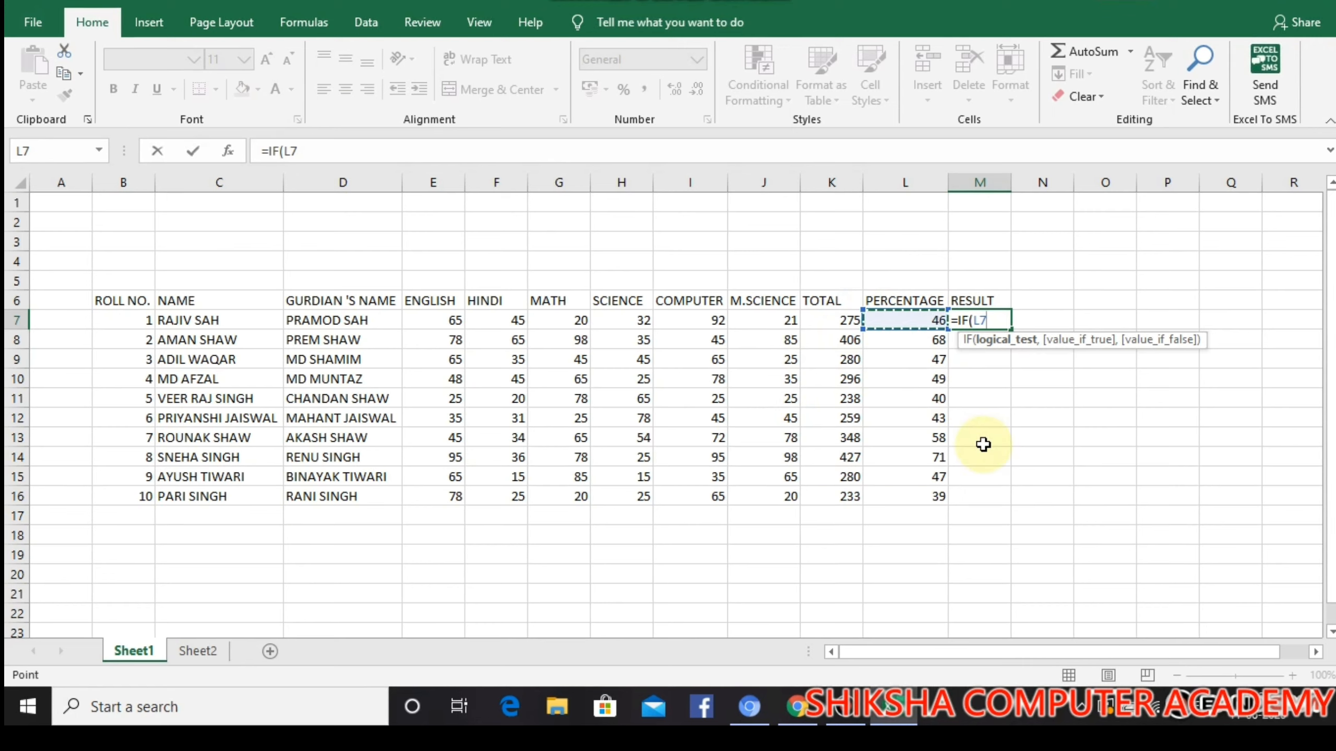
pyautogui.write('>=')
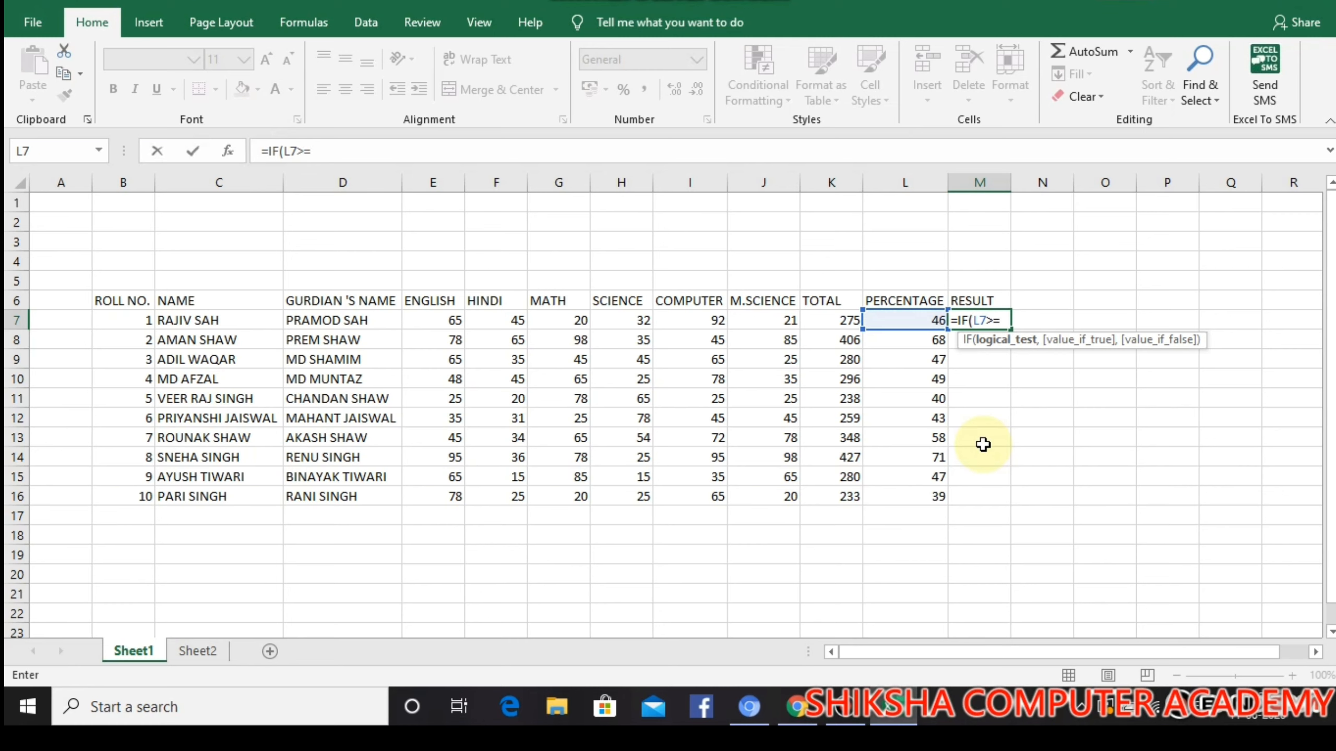
pyautogui.write('50')
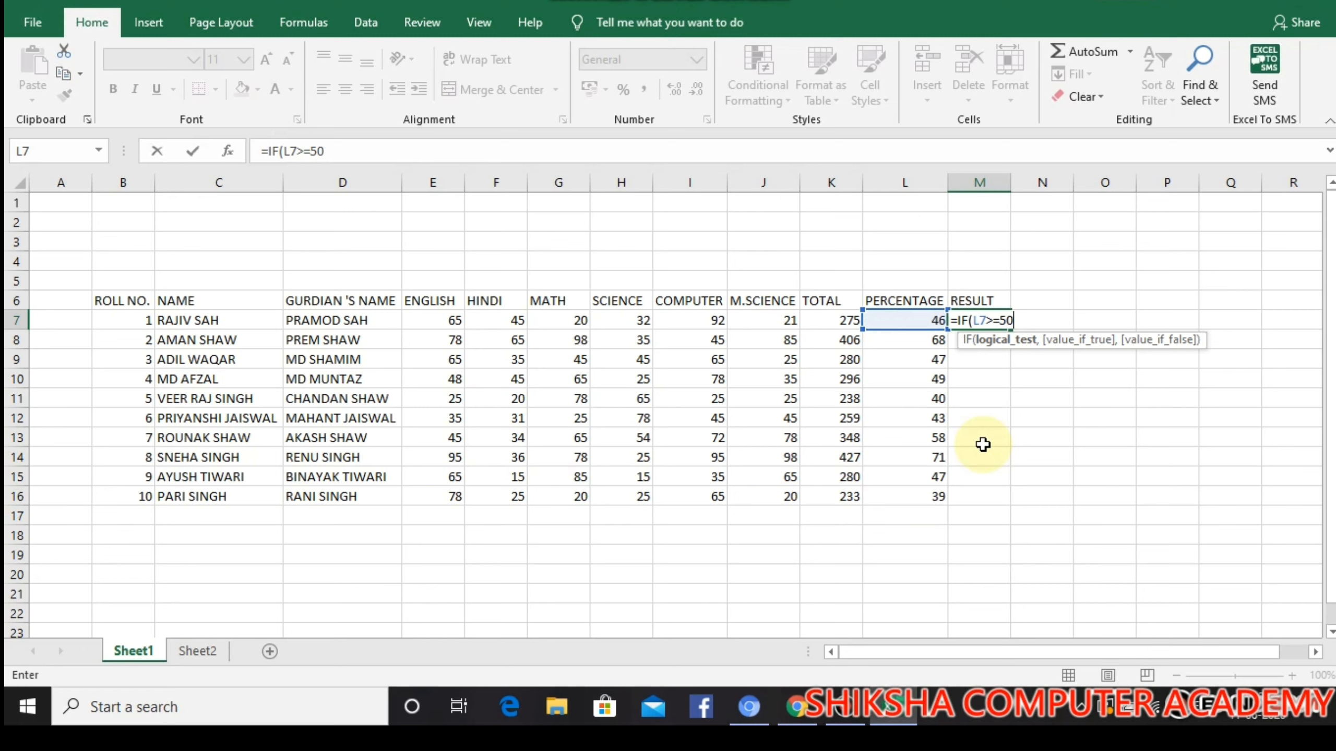
pyautogui.write('.00')
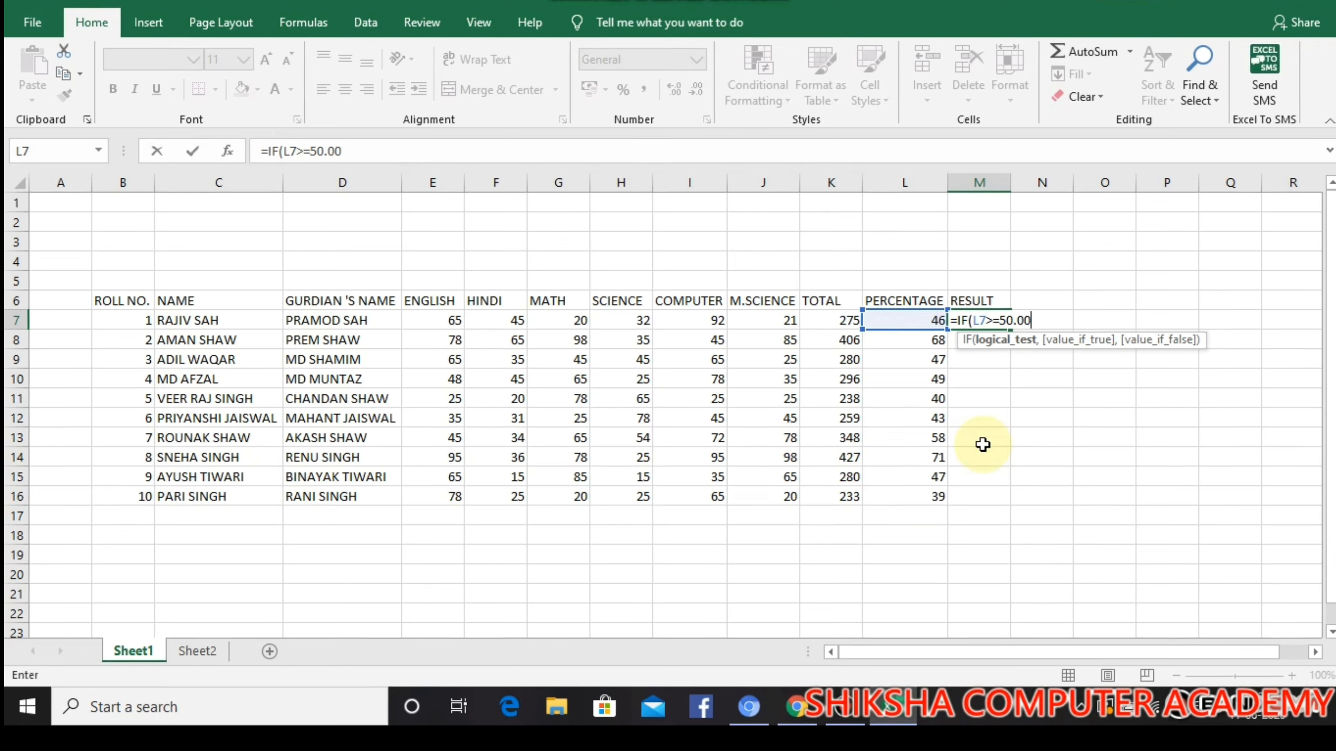
pyautogui.write(',"PASS')
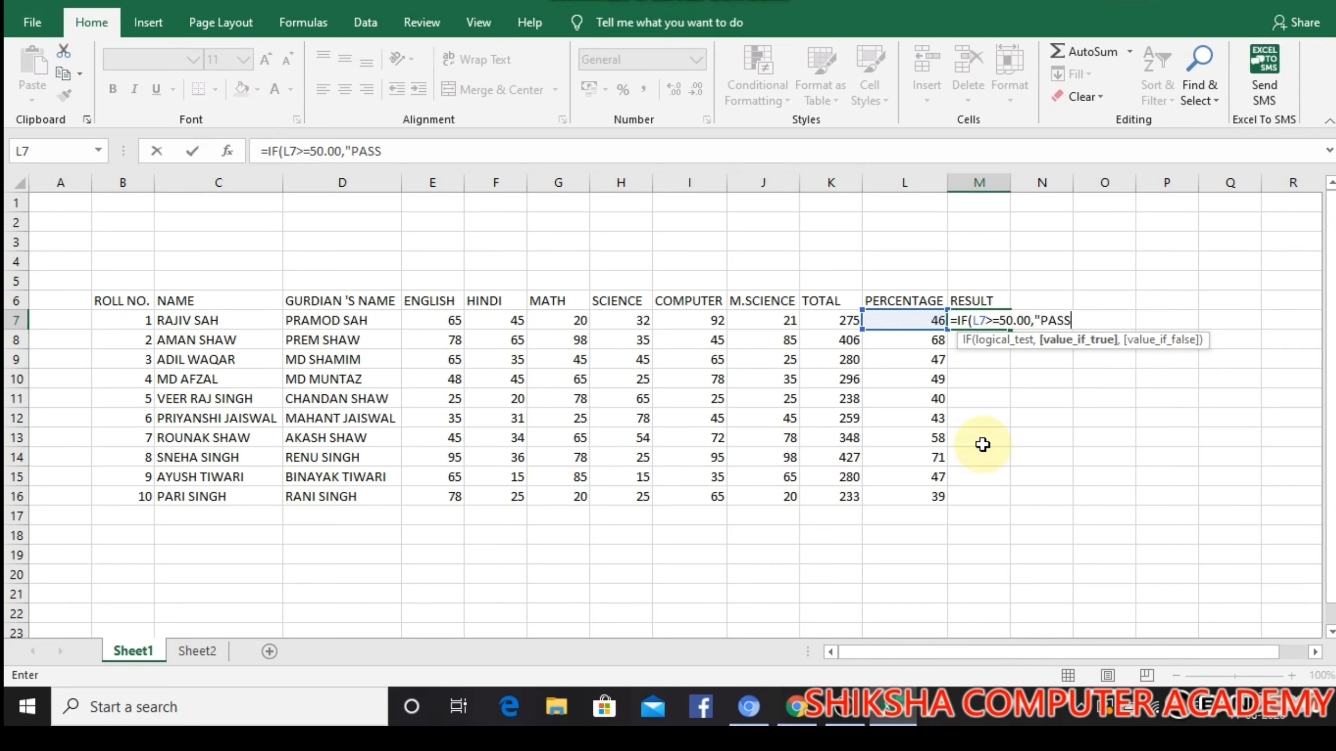
pyautogui.write('",')
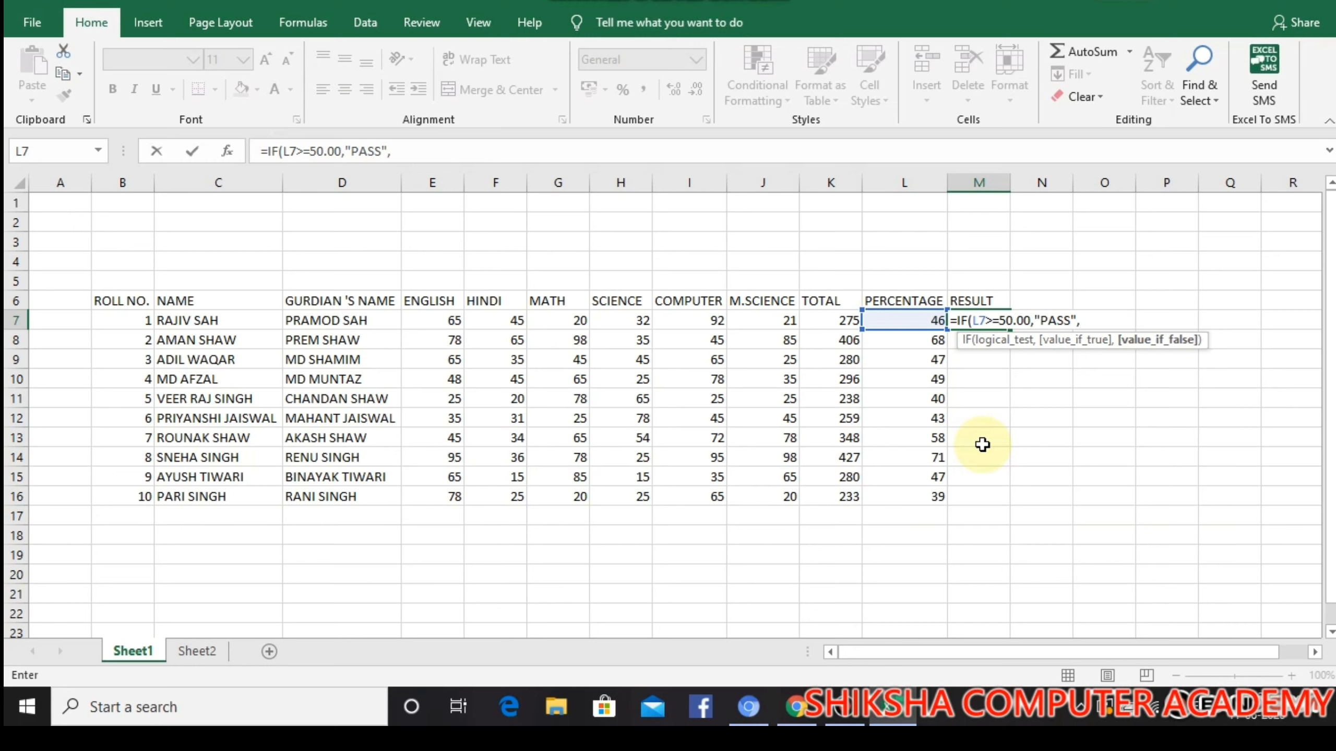
pyautogui.write('FAIL')
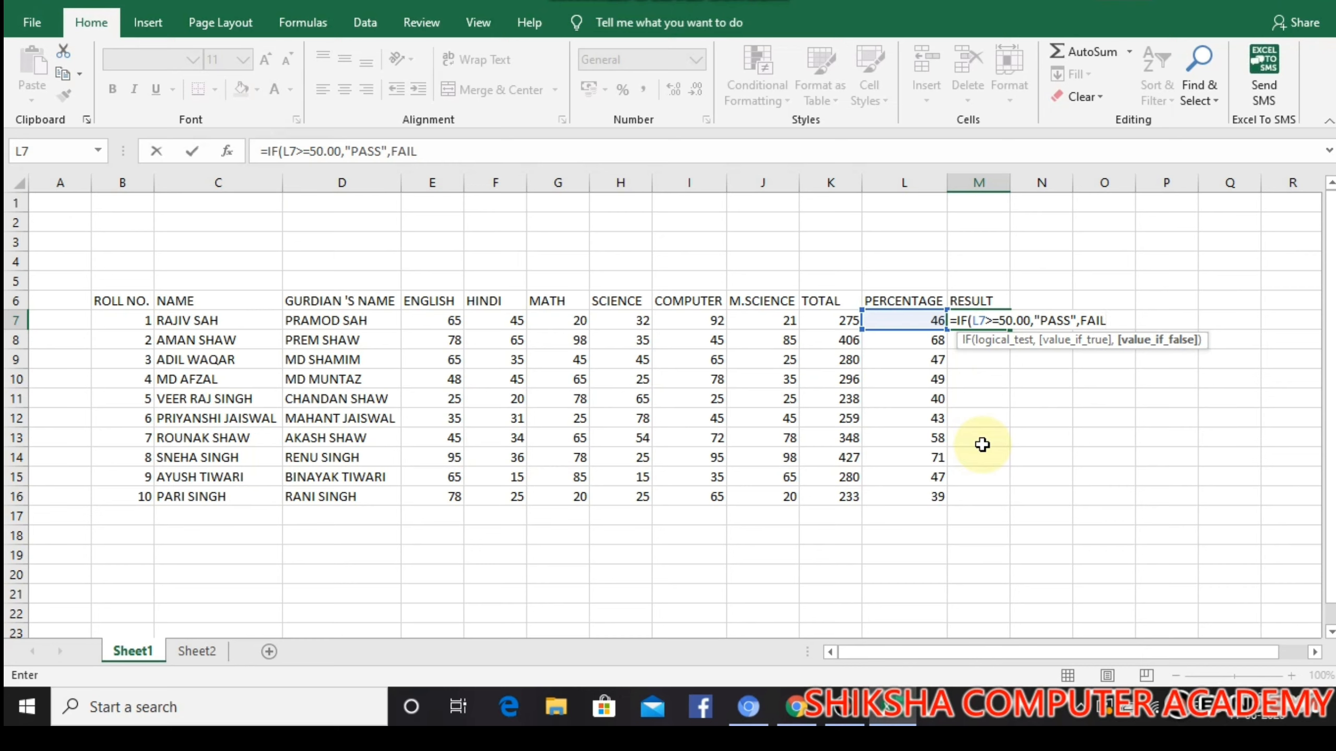
pyautogui.write('"')
# Add "PASS" and FAIL" as the IF outcomes in M7, try to enter the formula, and decline the suggested correction
pyautogui.press('Return')
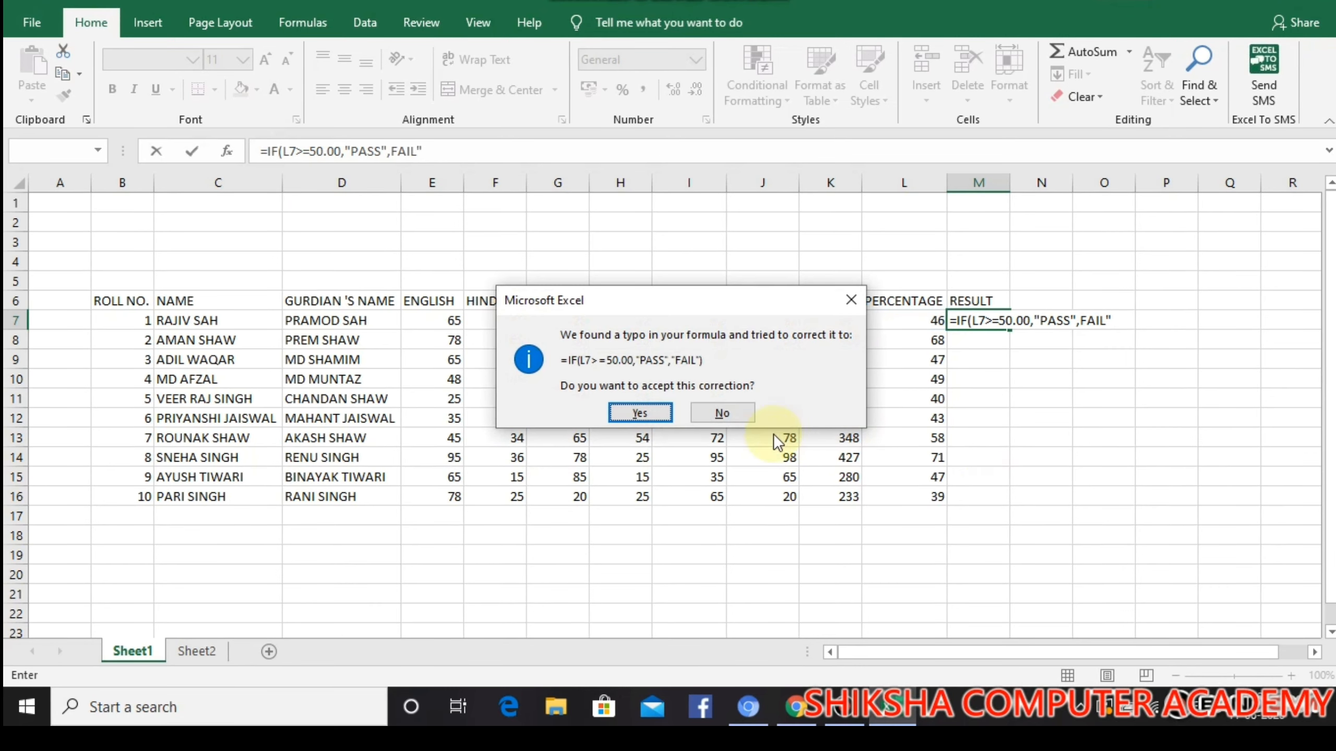
pyautogui.click(722, 413)
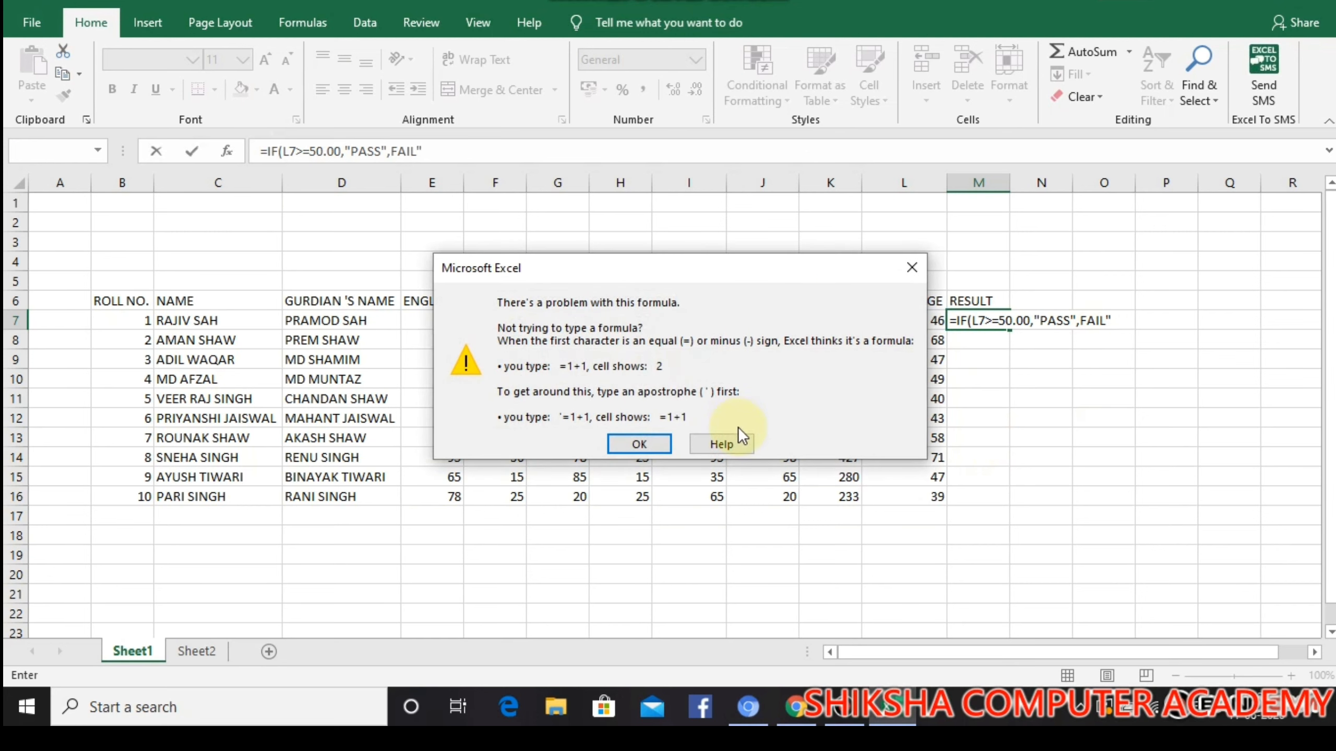
pyautogui.click(639, 444)
# Correct the M7 formula to =IF(L7>=50.00,"PASS","FAIL") by adding the missing quotation mark and closing parenthesis
pyautogui.click(1129, 321)
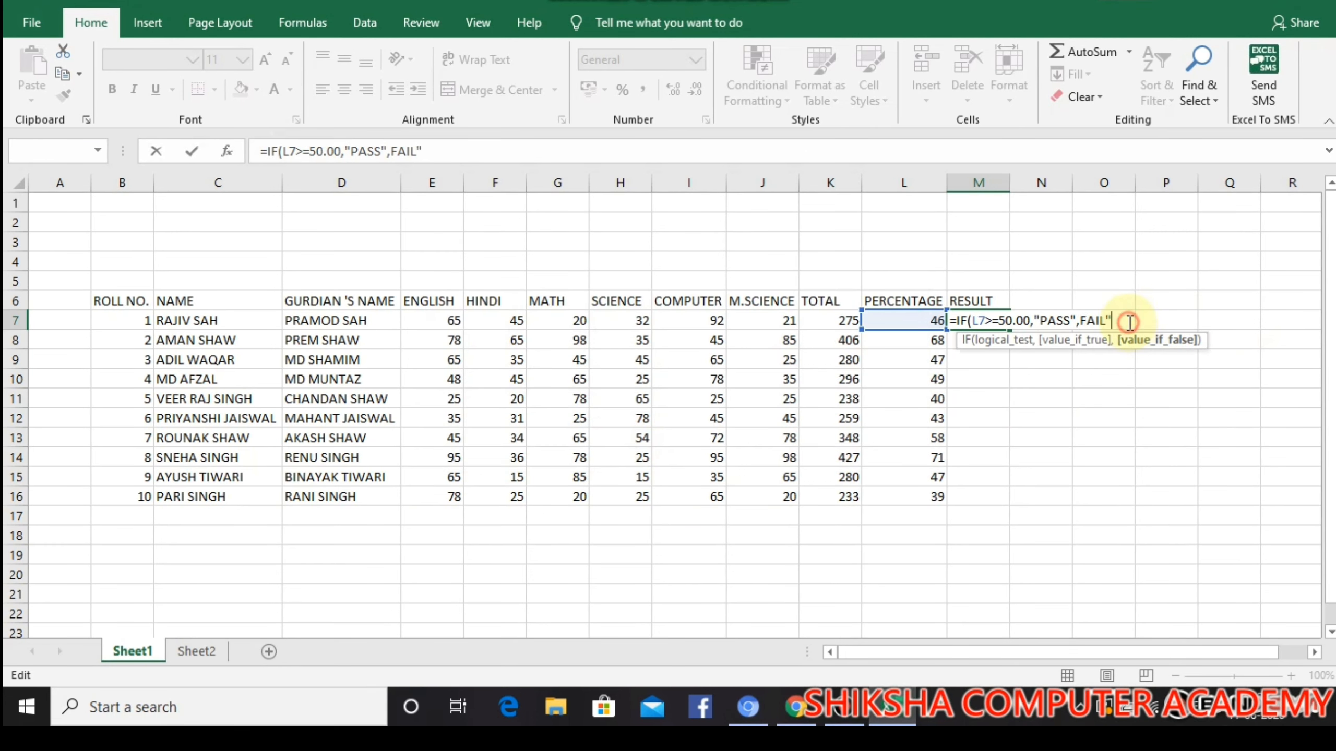
pyautogui.press('Left')
pyautogui.press('Left')
pyautogui.press('Left')
pyautogui.write('"')
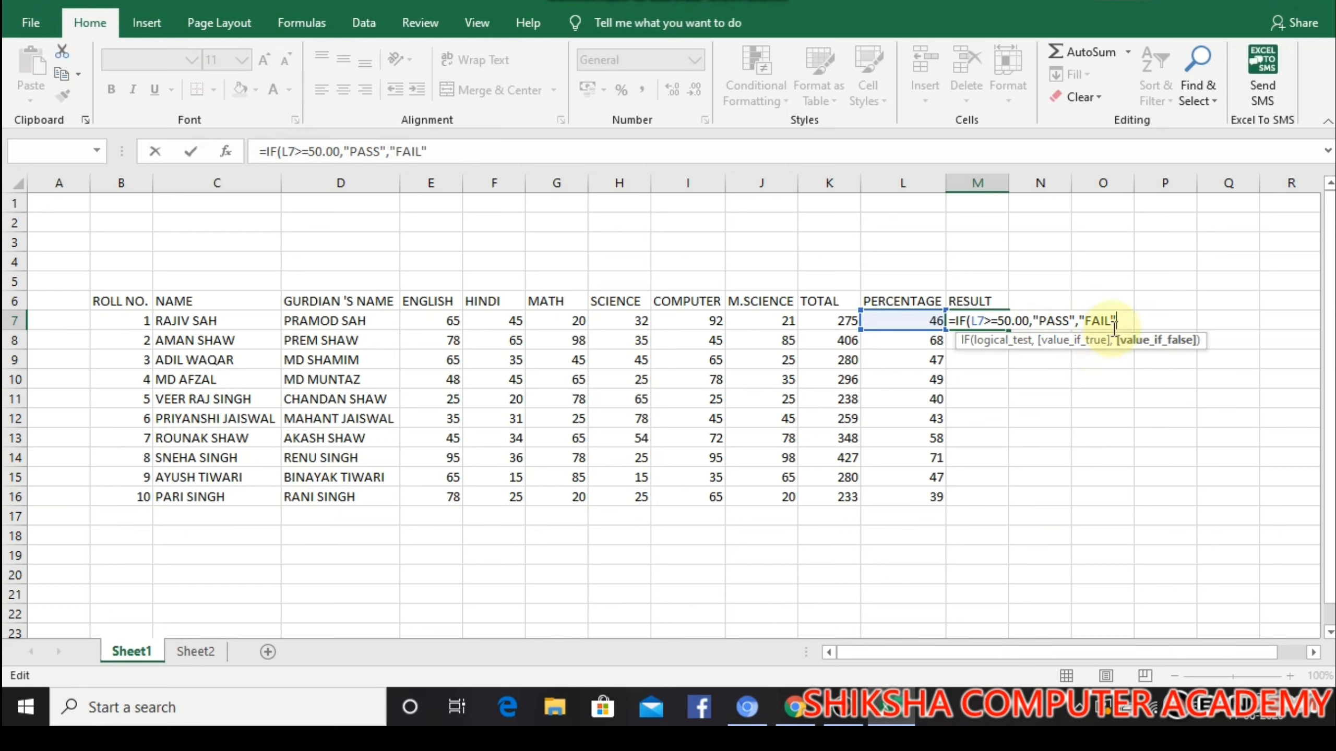
pyautogui.write(')')
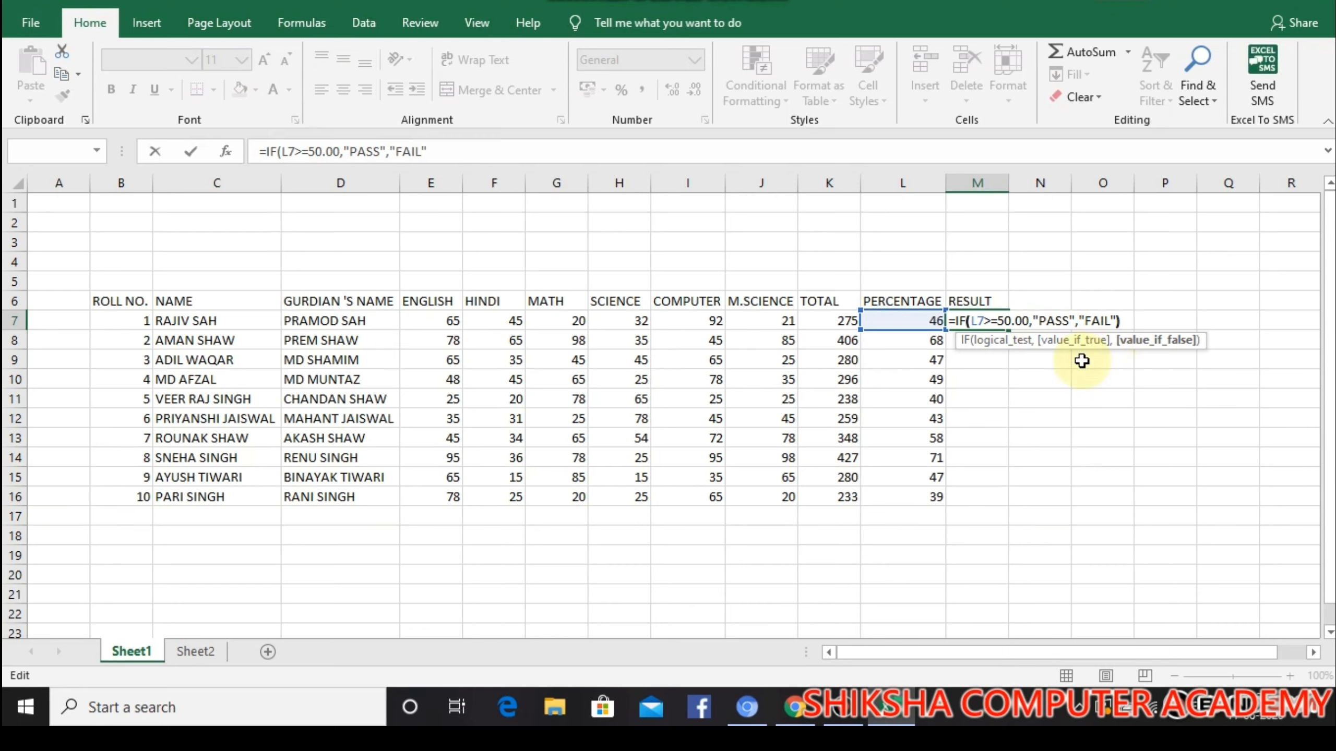
pyautogui.press('Return')
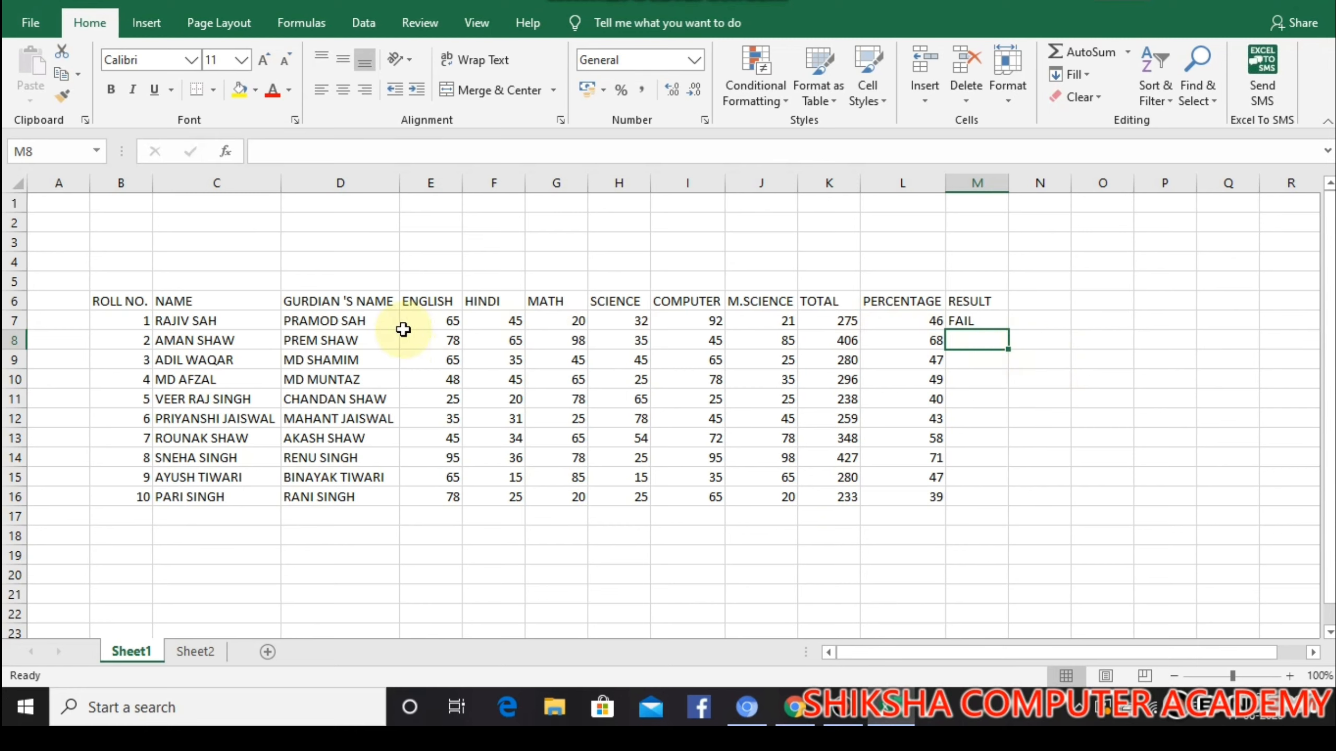
# Fill the PASS/FAIL formula from M7 down to M16 for all ten students
pyautogui.click(984, 323)
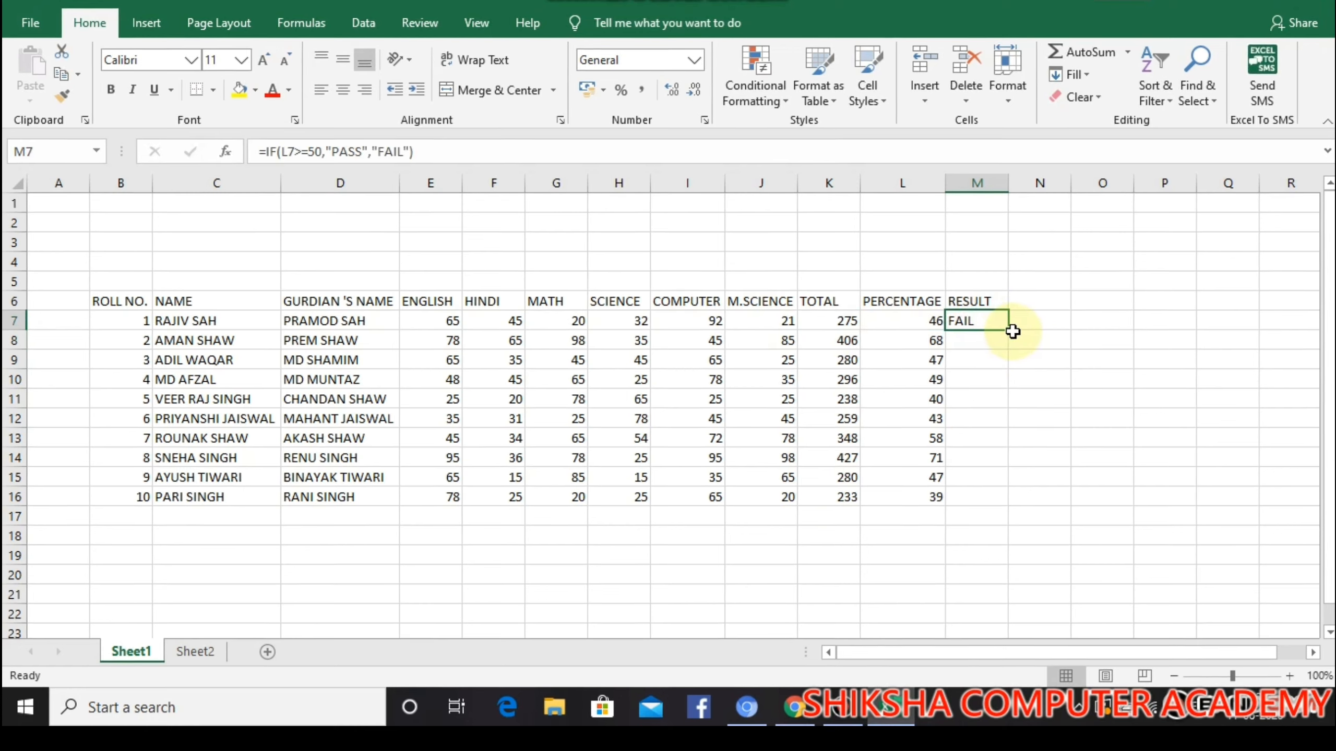
pyautogui.moveTo(1008, 330); pyautogui.dragTo(1009, 502)
pyautogui.click(1050, 402)
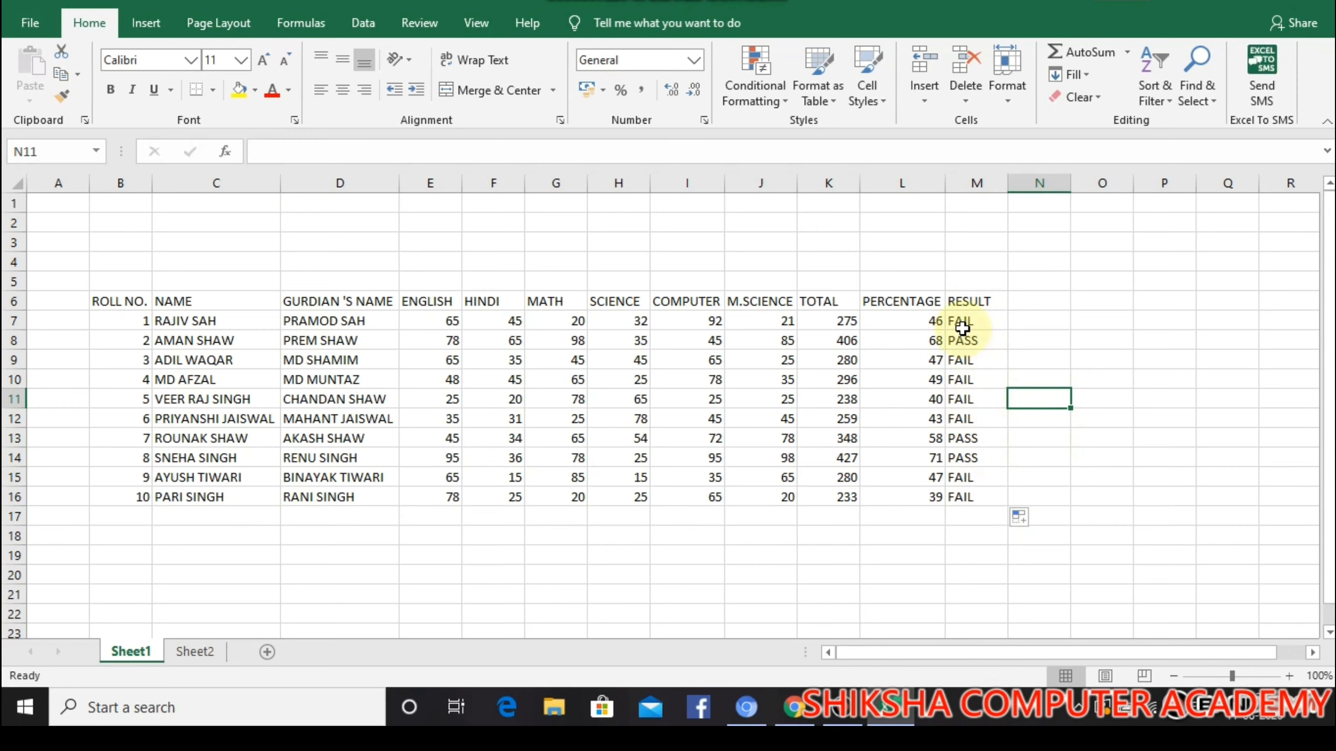
# Shade the heading row from A6 to M6 with a light green fill
pyautogui.moveTo(80, 298); pyautogui.dragTo(971, 295)
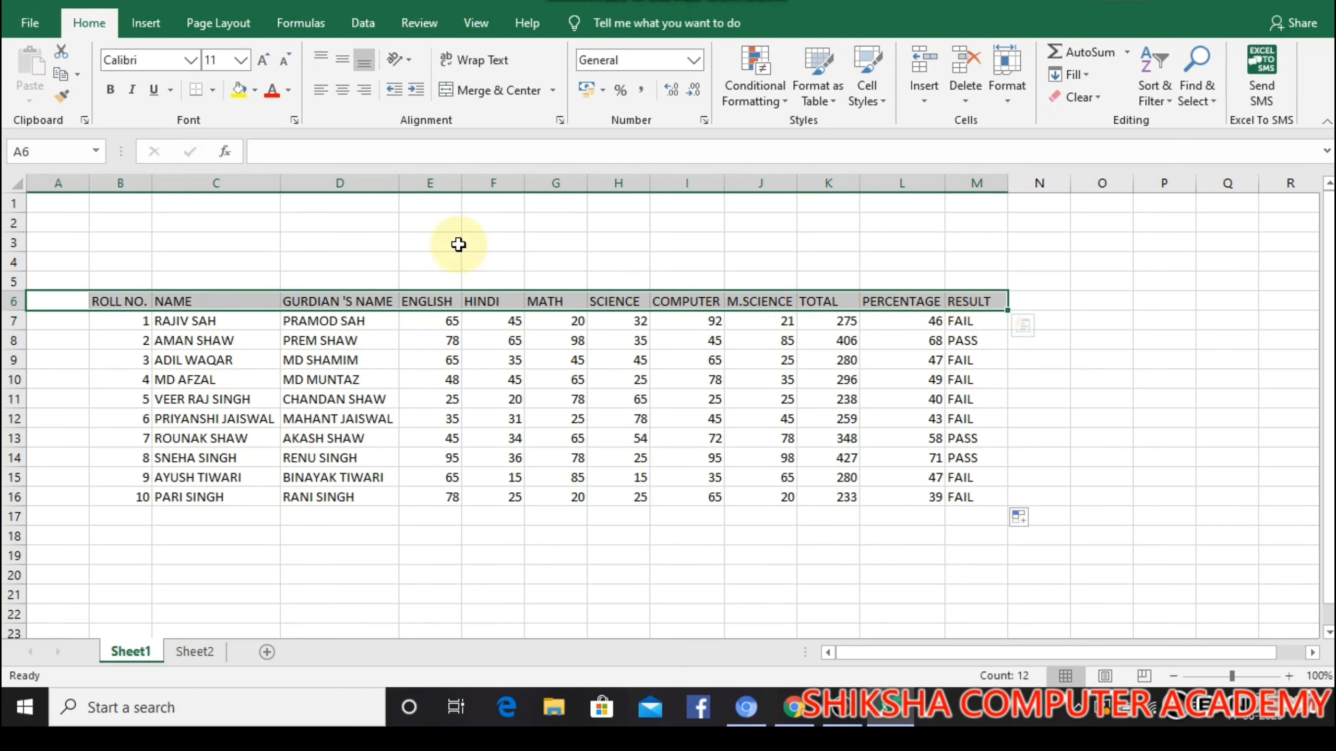
pyautogui.click(253, 91)
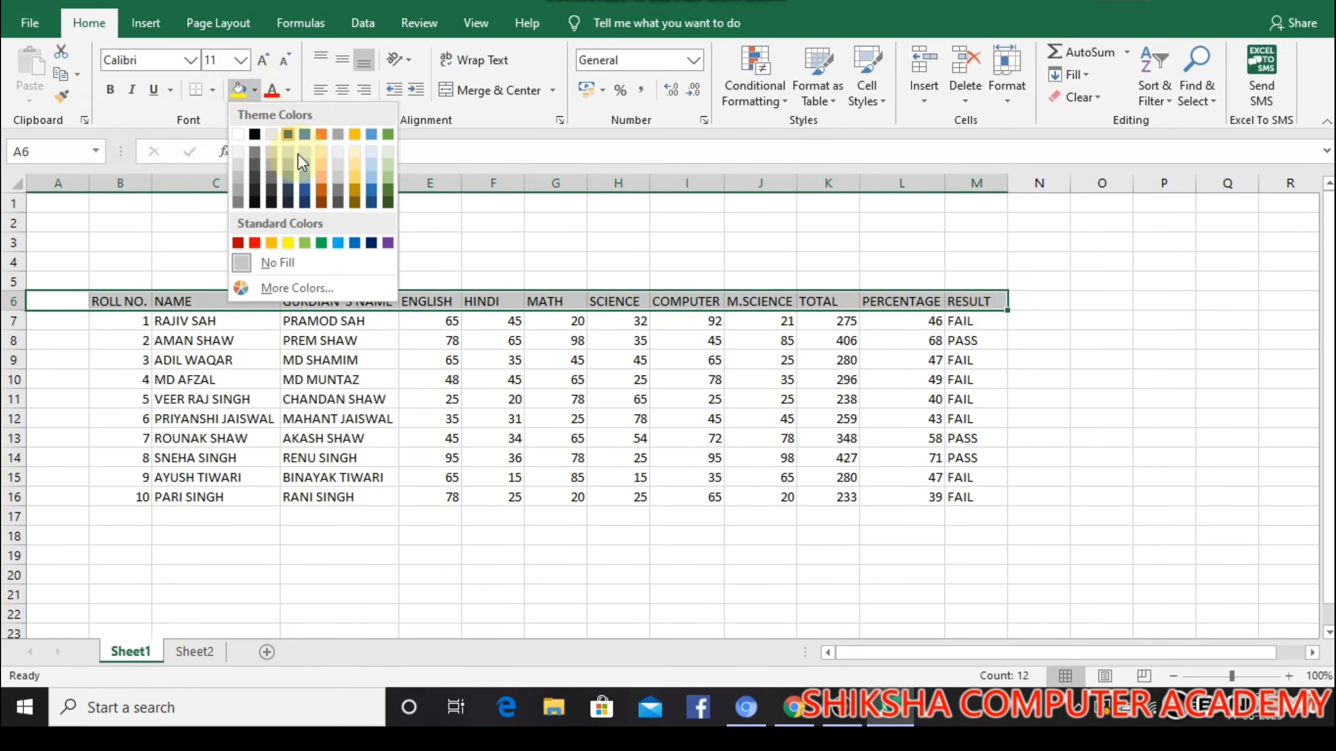
pyautogui.click(390, 164)
pyautogui.click(203, 339)
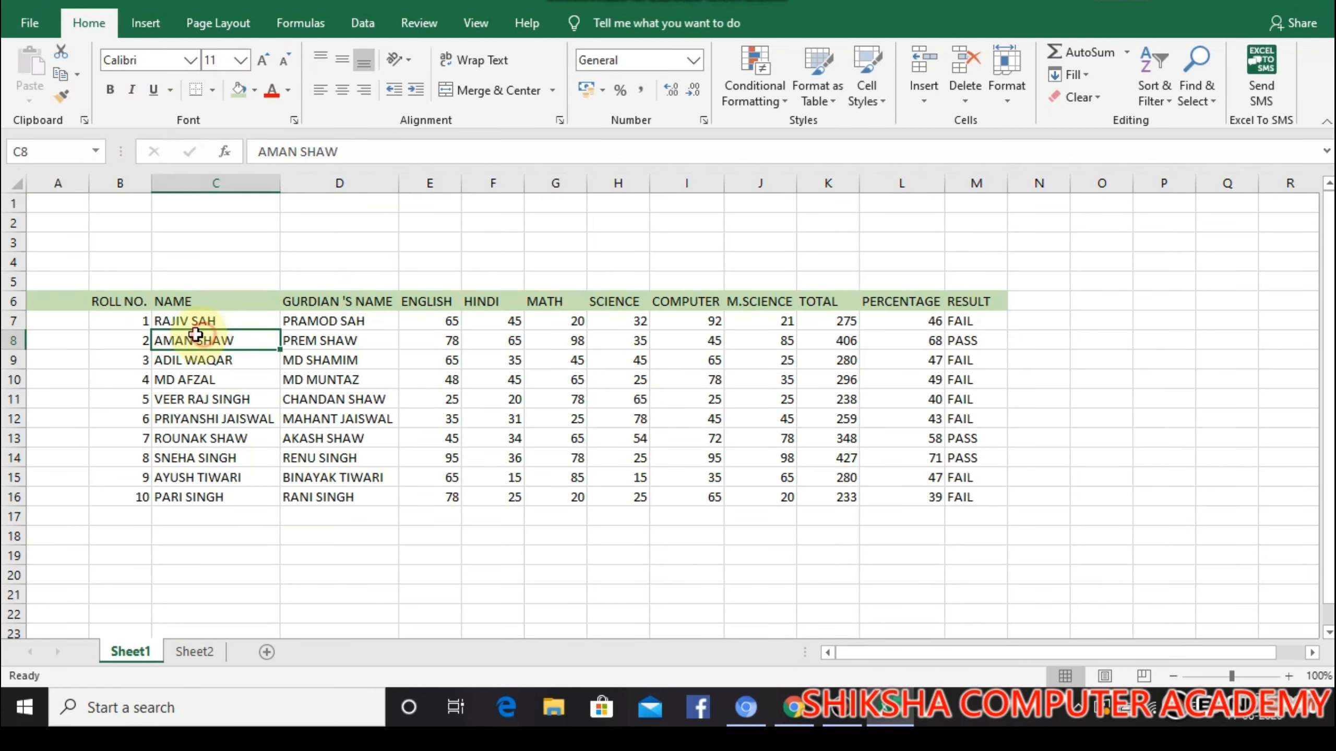
# Shade the roll numbers, names and guardian names in B7:D16 with a light orange fill
pyautogui.click(133, 322)
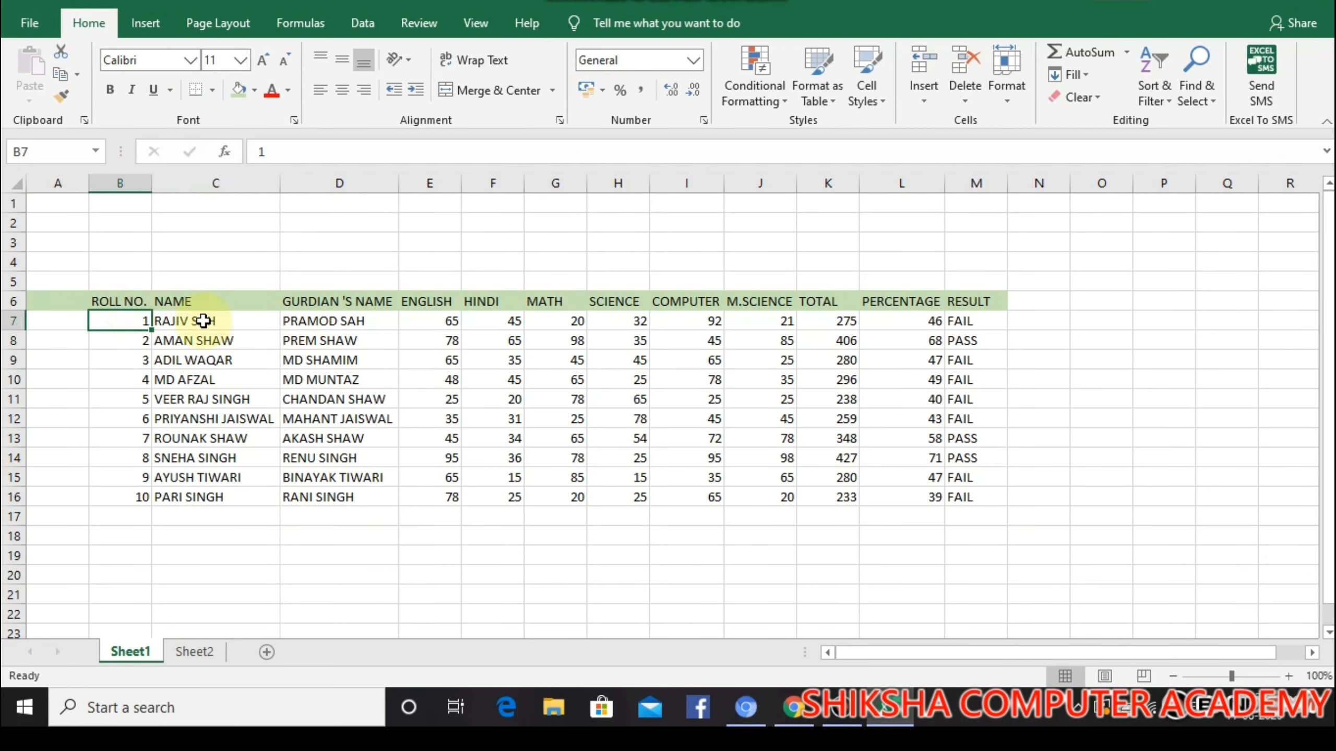
pyautogui.moveTo(108, 319); pyautogui.dragTo(329, 491)
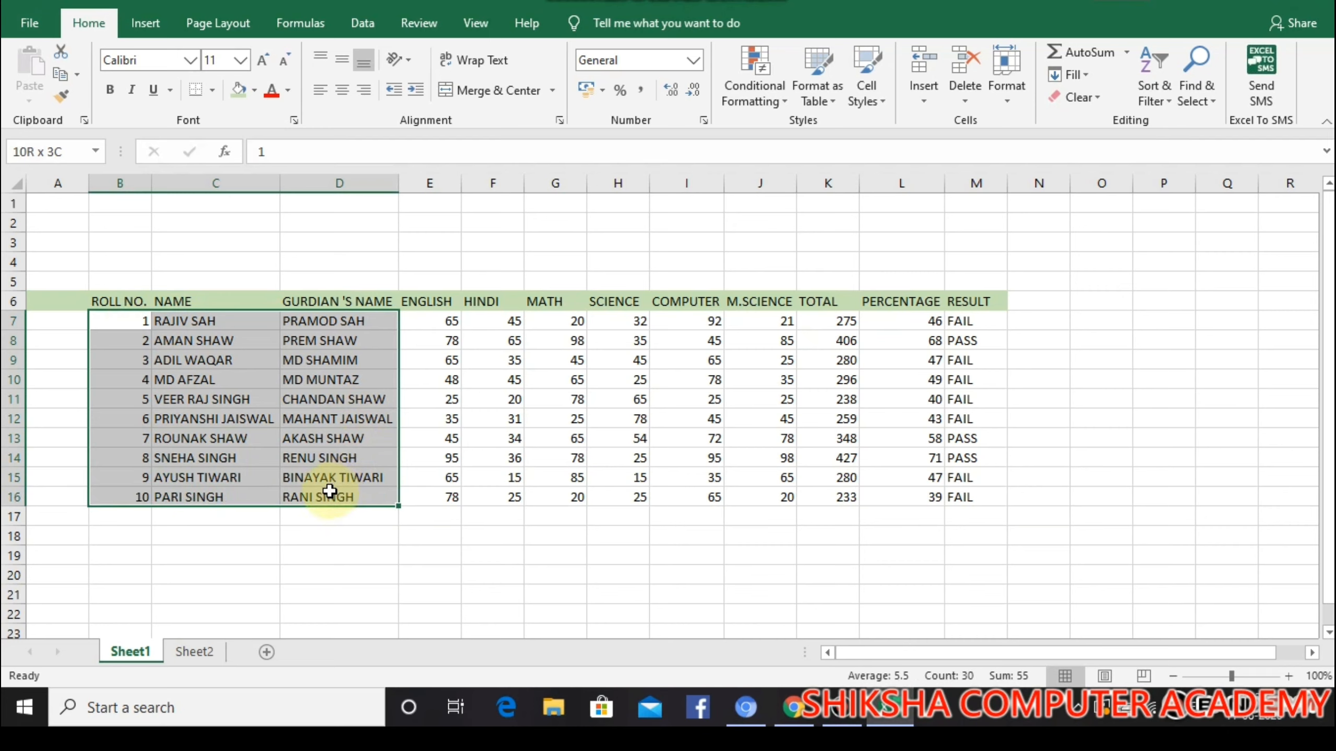
pyautogui.click(240, 89)
pyautogui.click(255, 90)
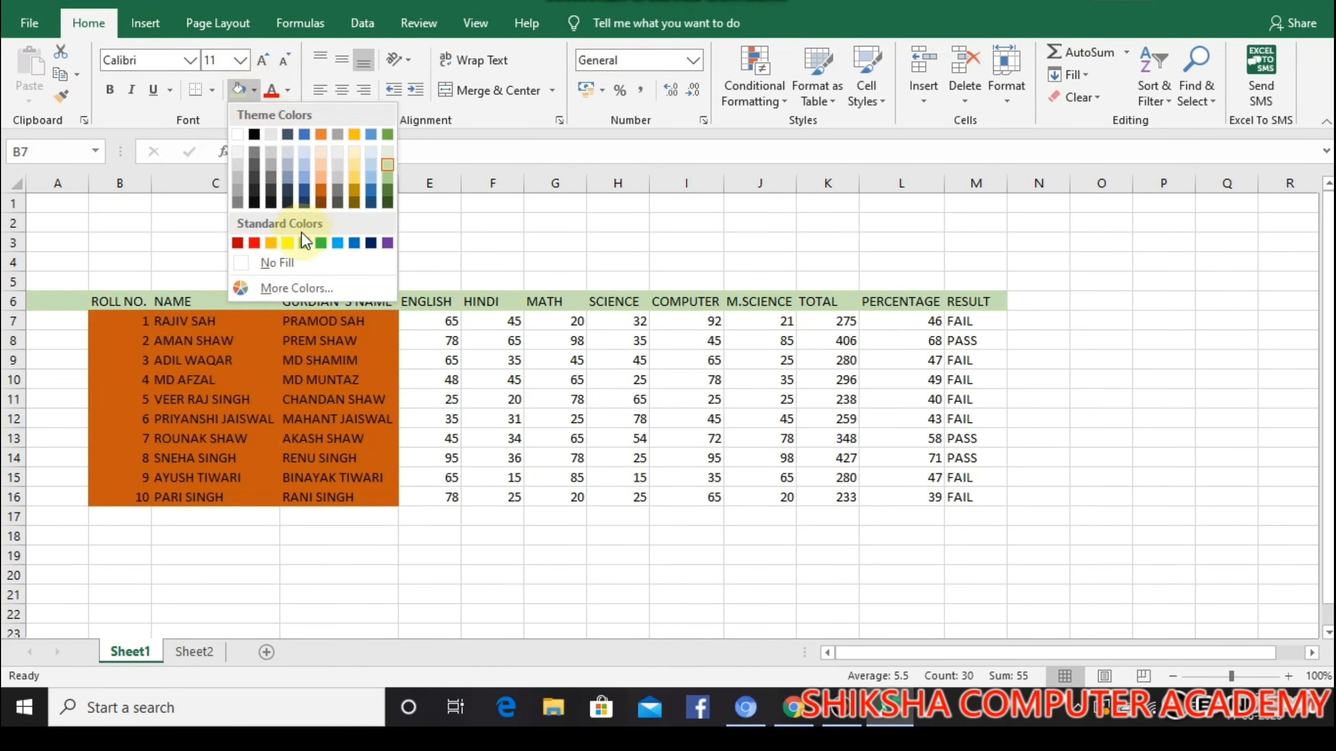
pyautogui.click(326, 167)
pyautogui.click(429, 573)
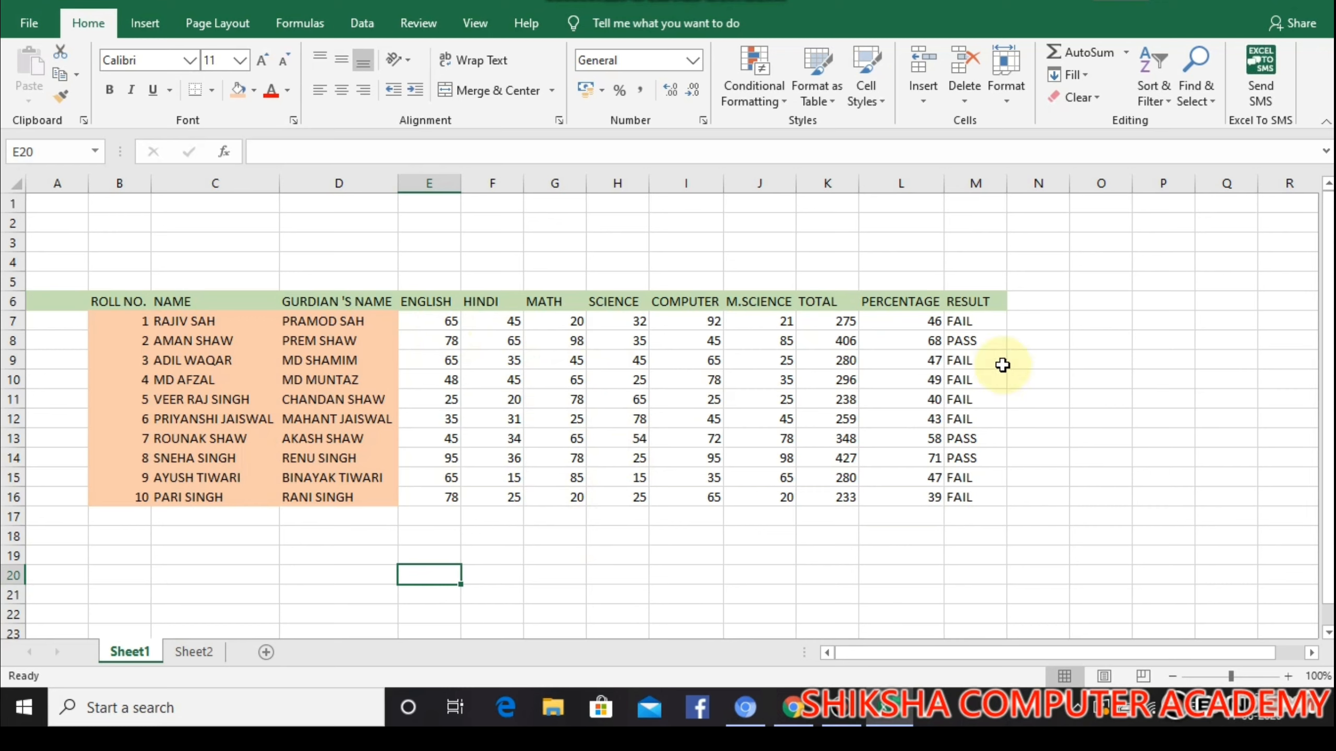
# Give roll number 1's FAIL result in M7 a red fill
pyautogui.click(966, 322)
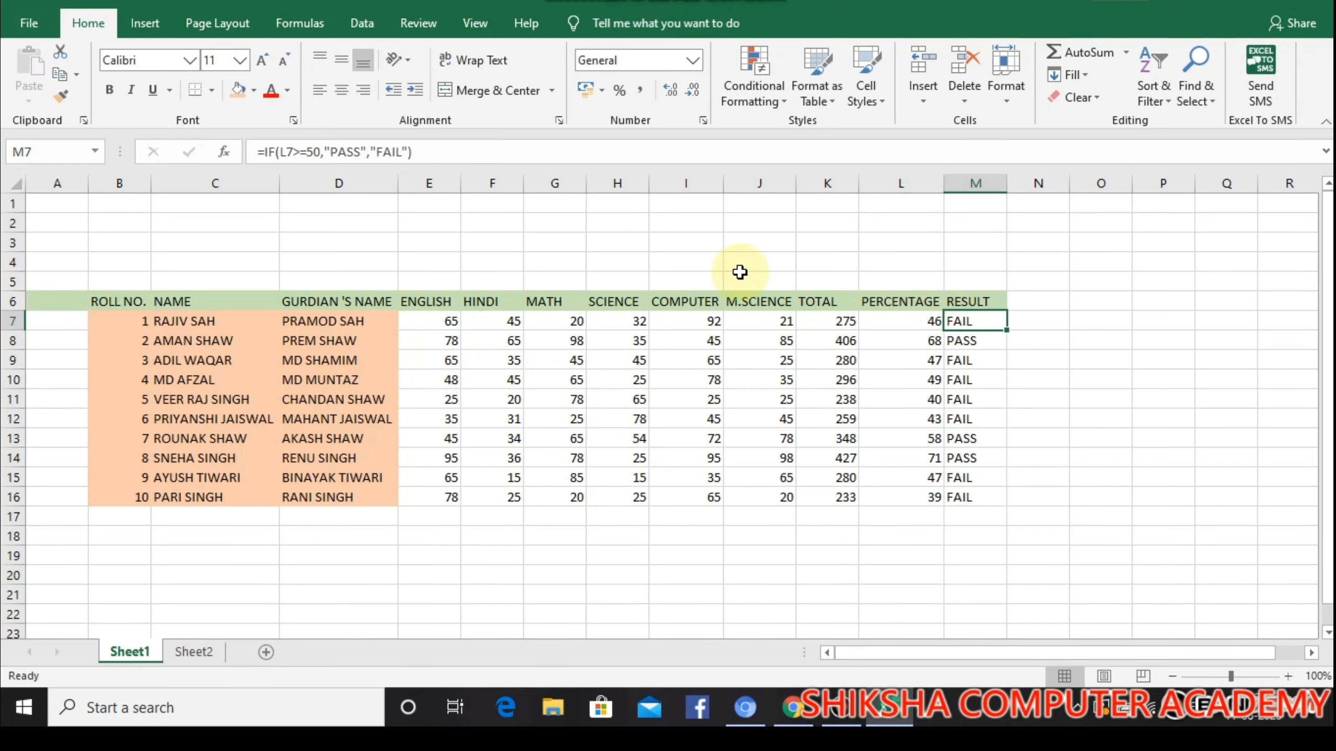
pyautogui.click(253, 91)
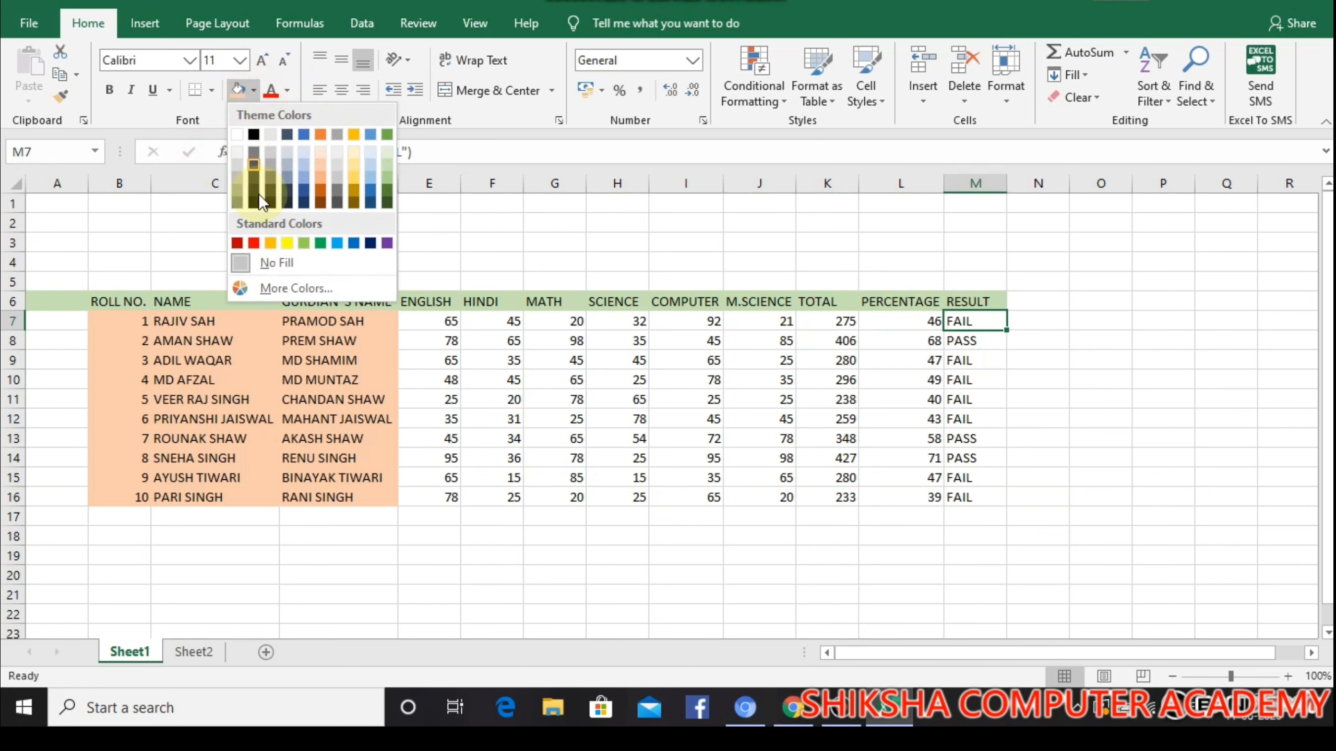
pyautogui.click(248, 243)
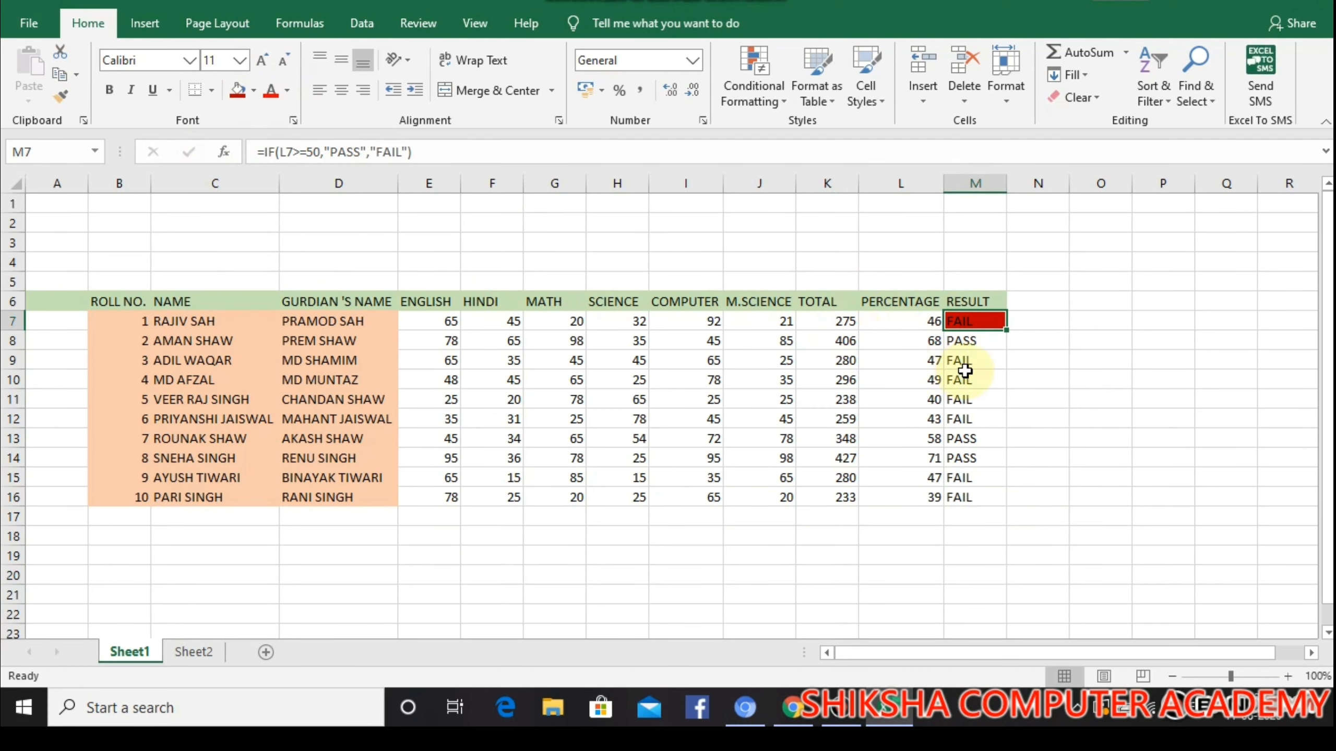
# Give the remaining FAIL results in M9:M12 and M15:M16 the same red fill
pyautogui.moveTo(966, 363); pyautogui.dragTo(973, 421)
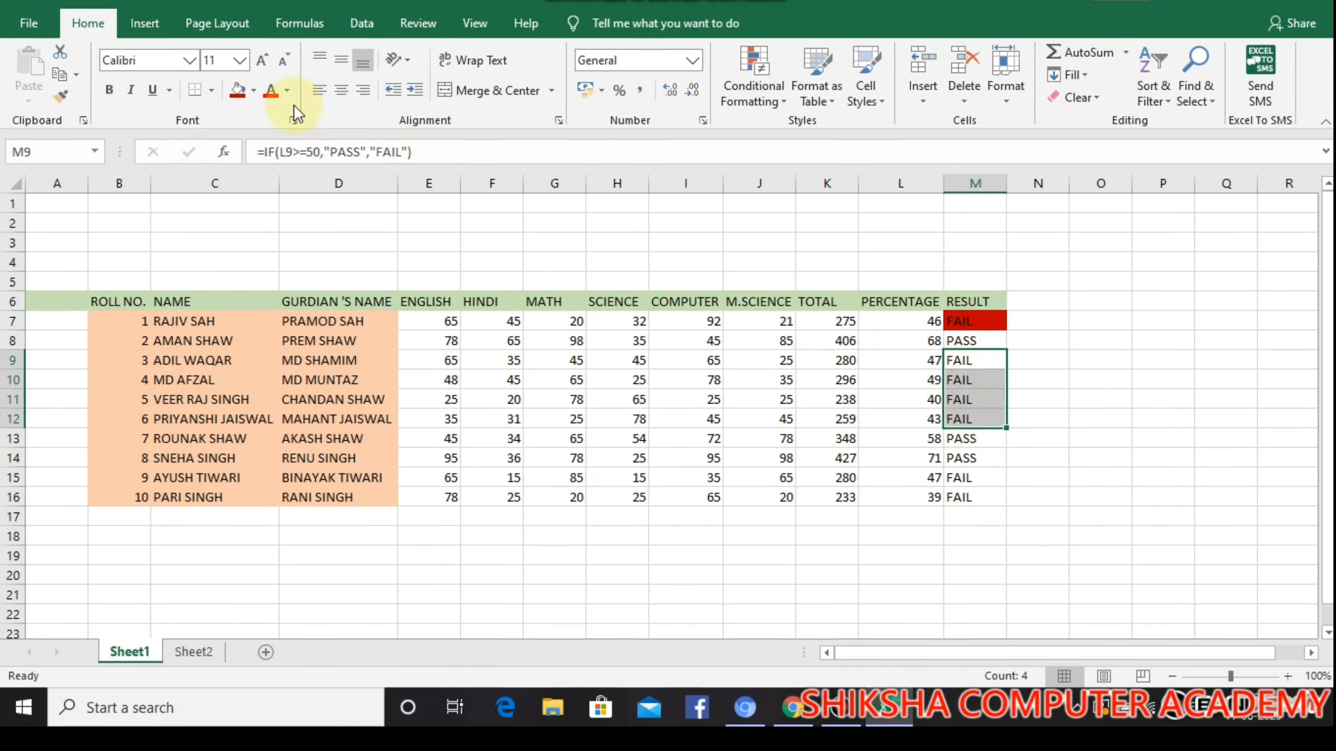
pyautogui.click(236, 92)
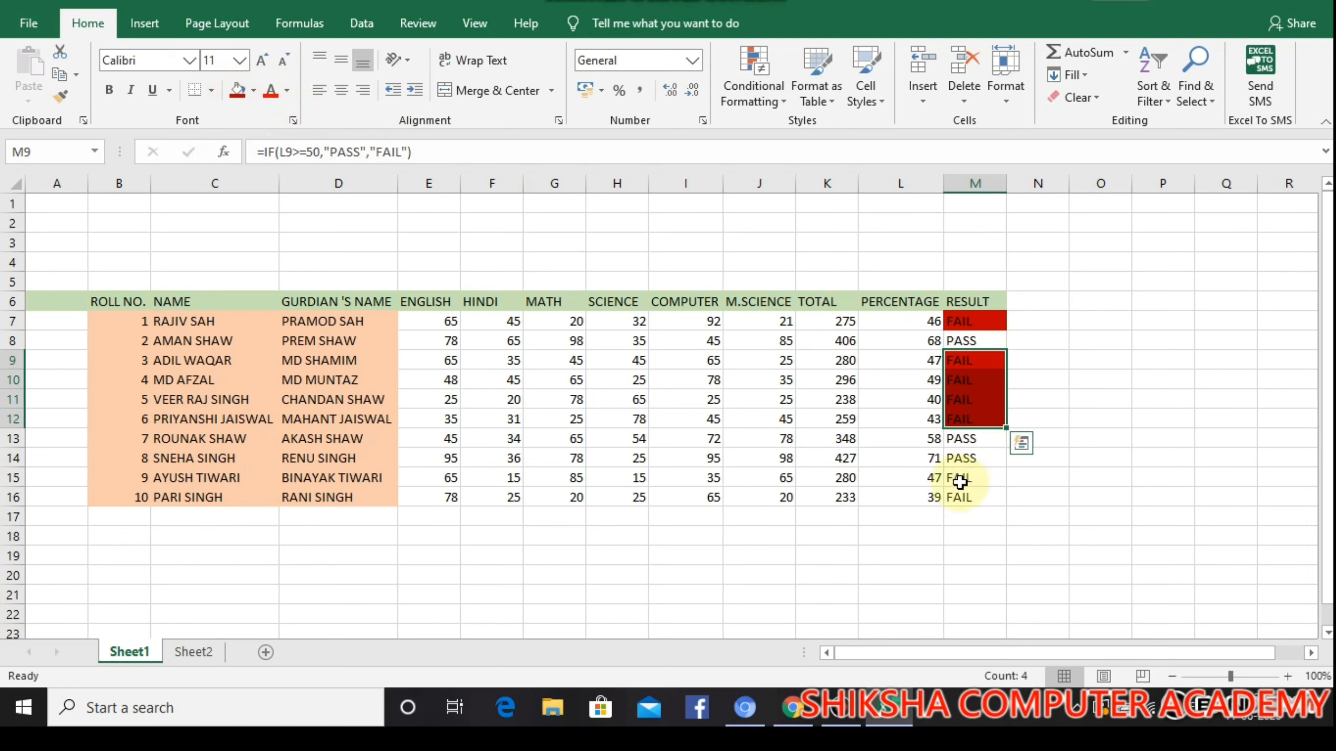
pyautogui.moveTo(963, 478); pyautogui.dragTo(962, 497)
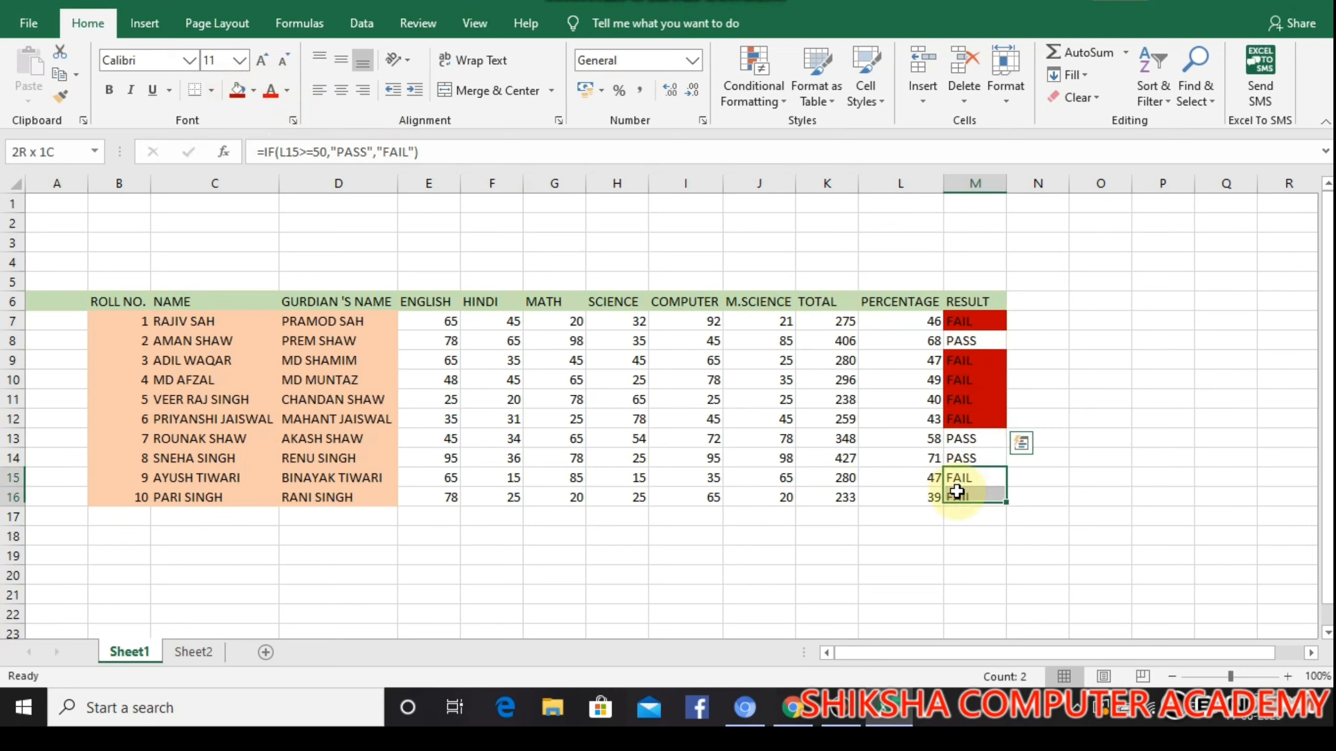
pyautogui.click(240, 92)
pyautogui.click(1178, 419)
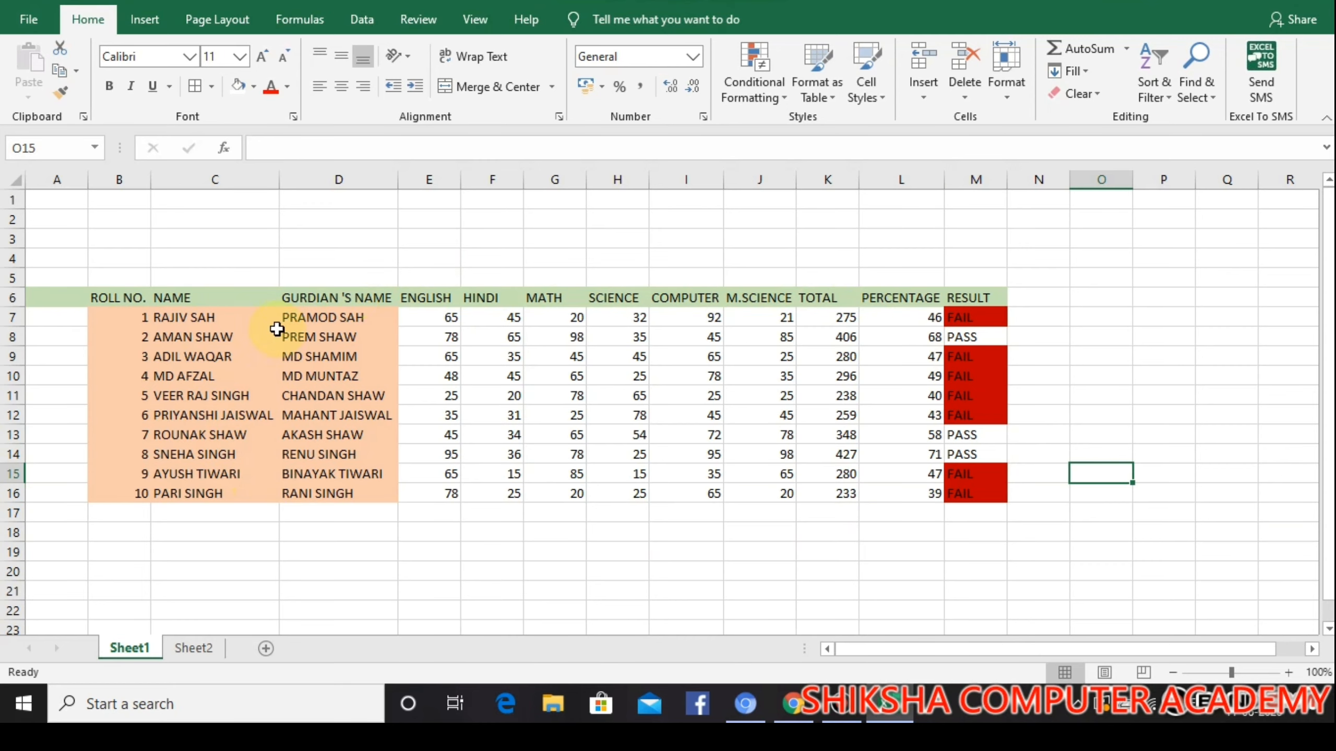
# On Sheet2, merge and center cells D3:L4 into one block for the title
pyautogui.click(195, 648)
pyautogui.click(277, 432)
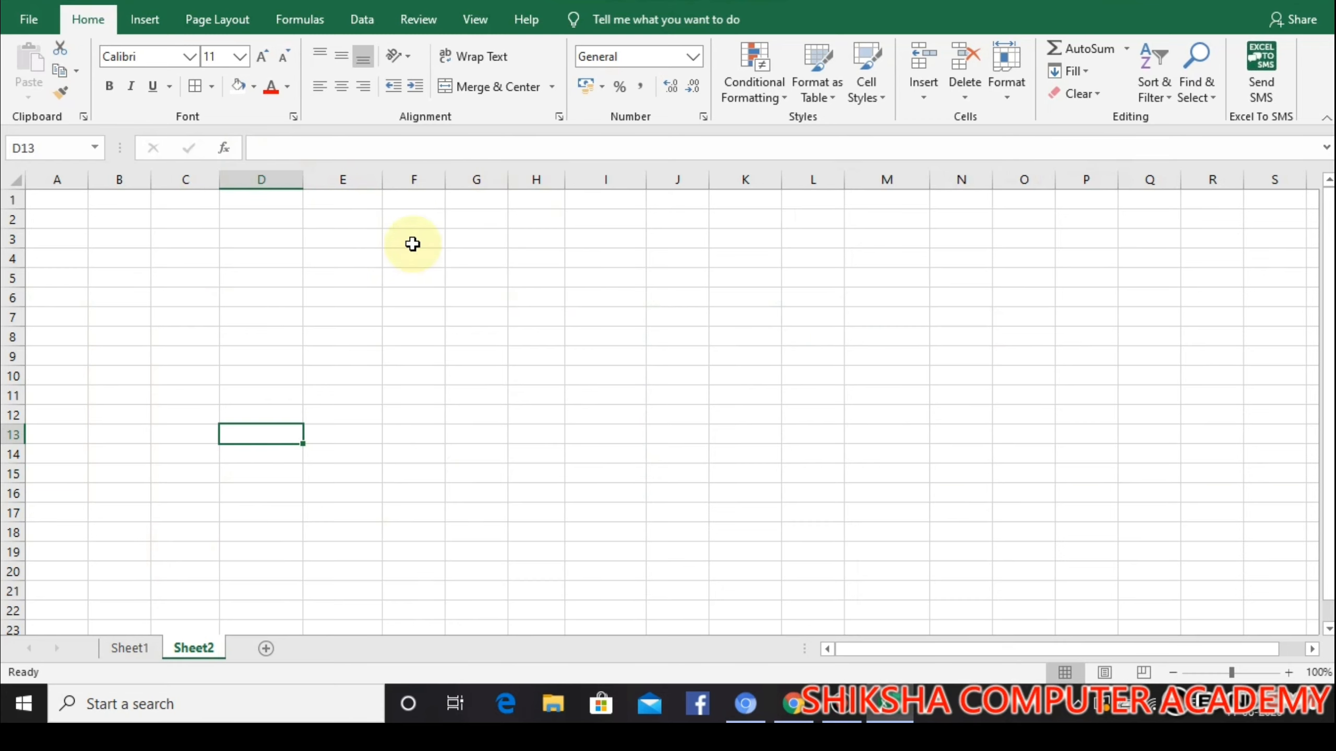
pyautogui.moveTo(271, 235); pyautogui.dragTo(810, 268)
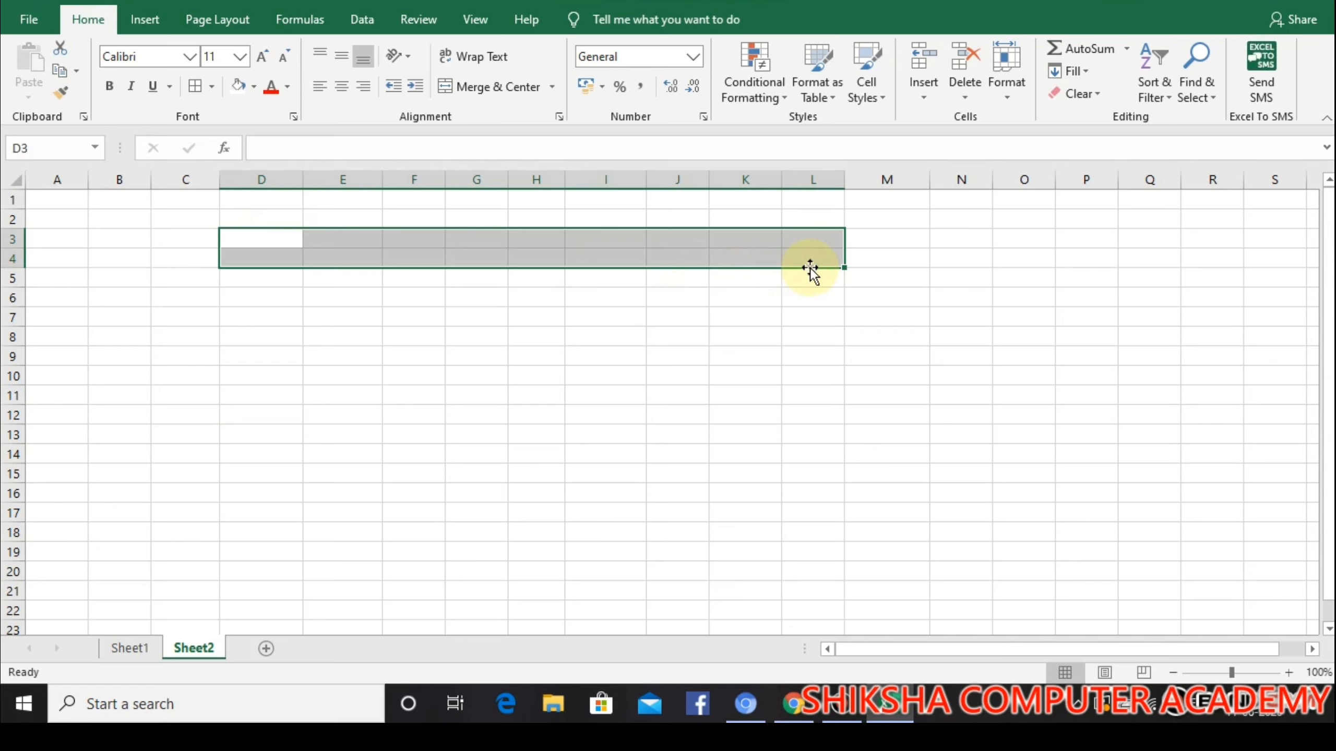
pyautogui.click(520, 87)
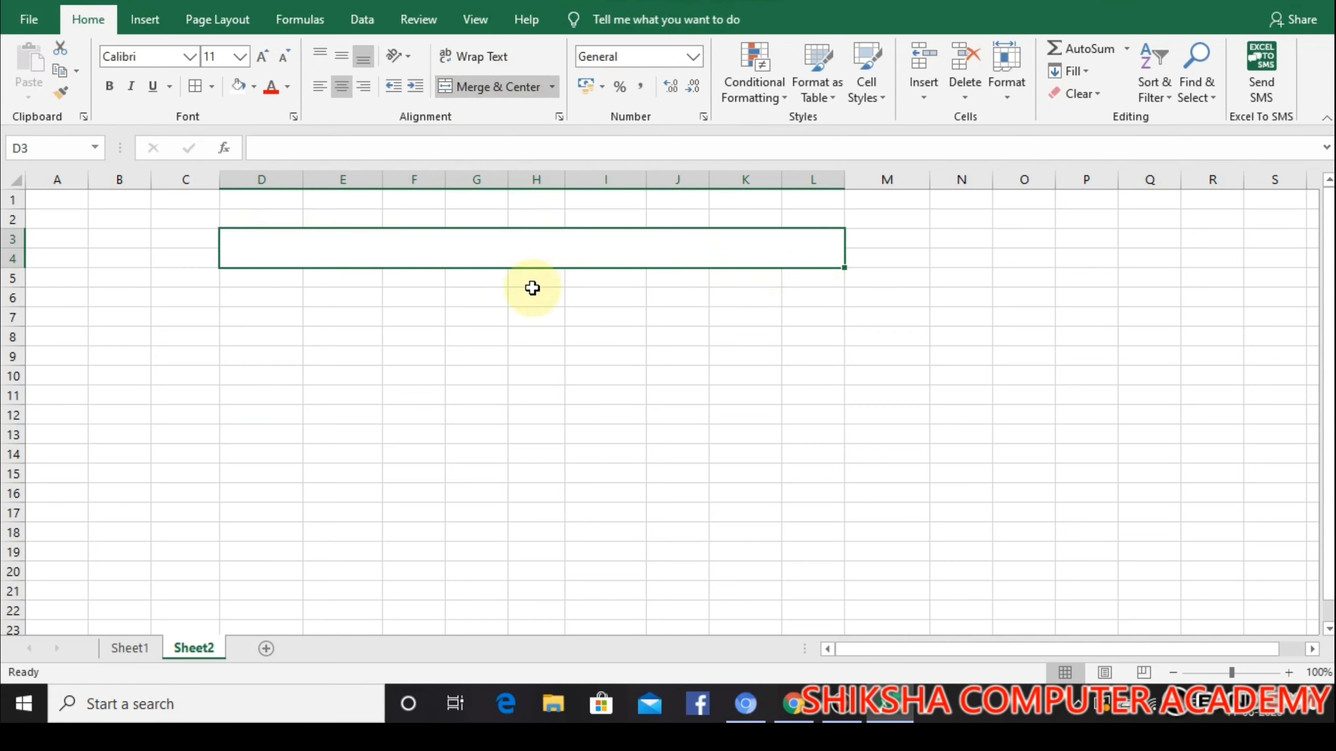
# Enter the title SHIKSHA COMPUTER ACADEMY in the merged block D3:L4
pyautogui.write('S')
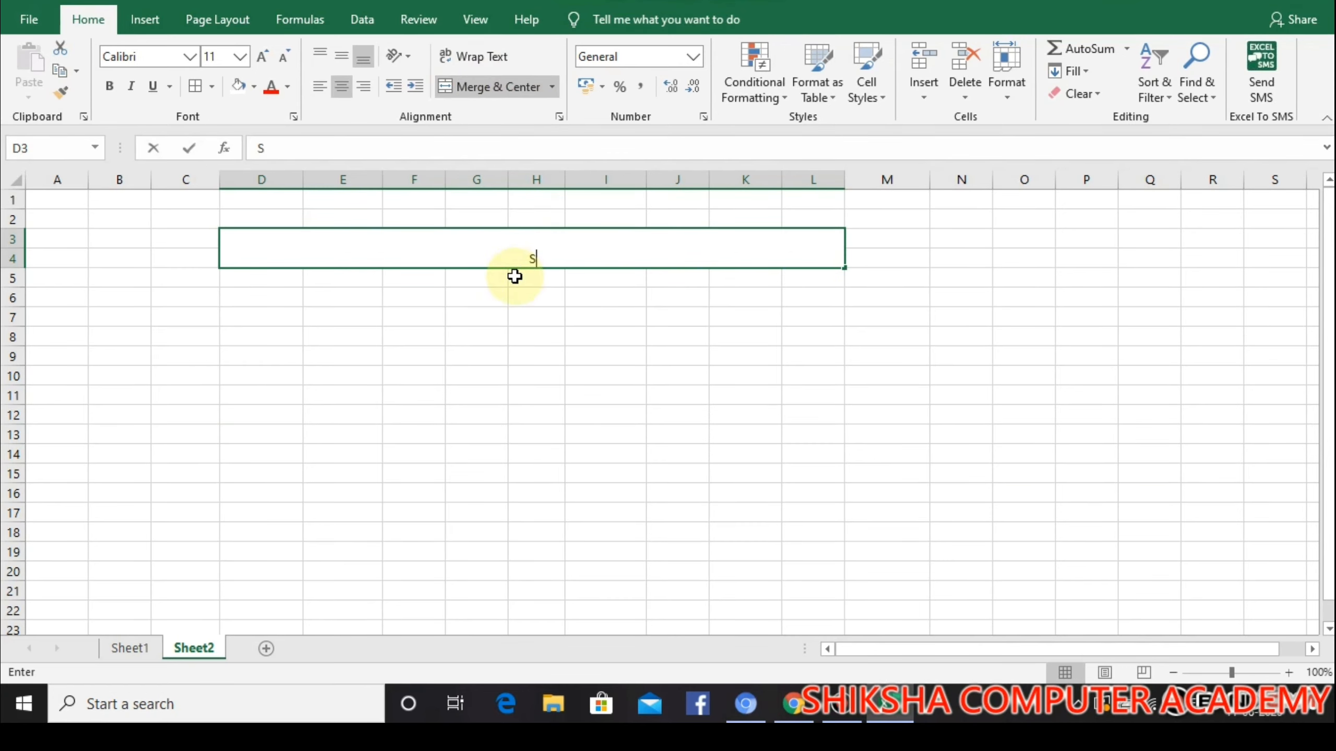
pyautogui.write('HIKSHA')
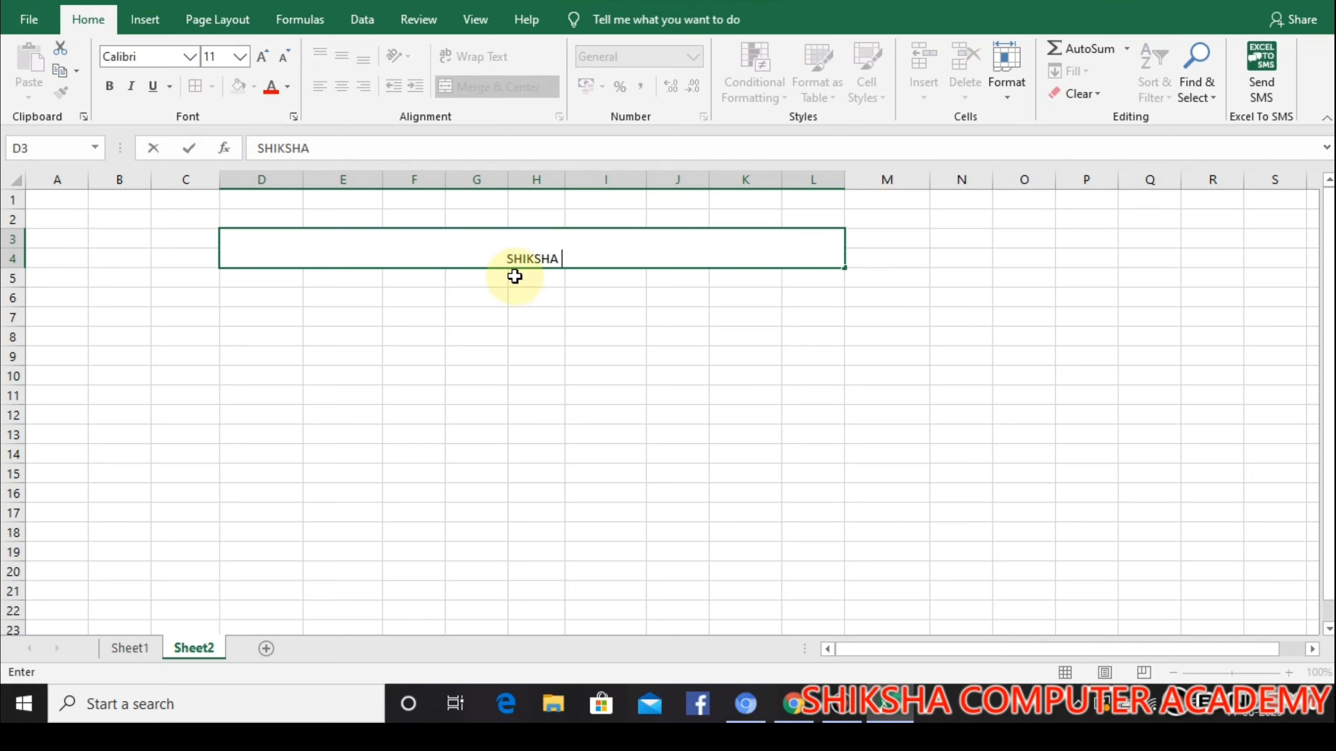
pyautogui.write(' COMPU')
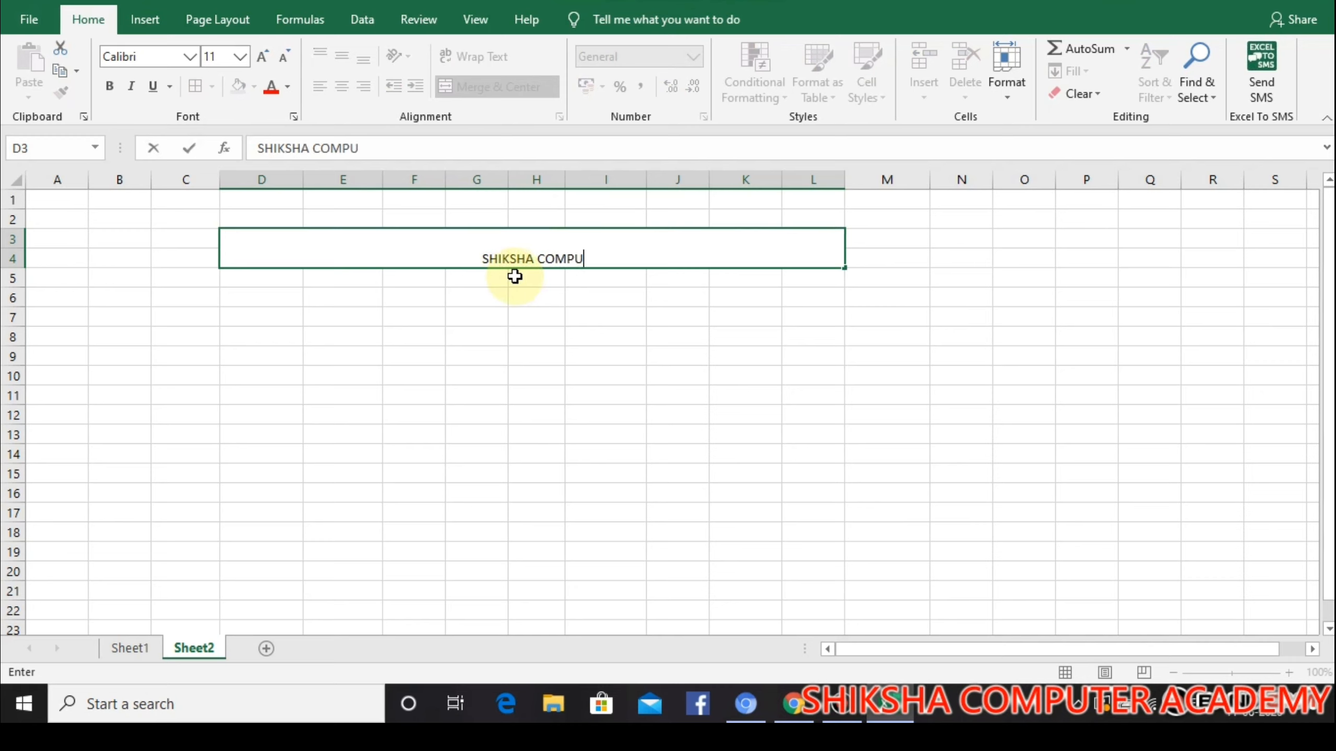
pyautogui.write('TER c')
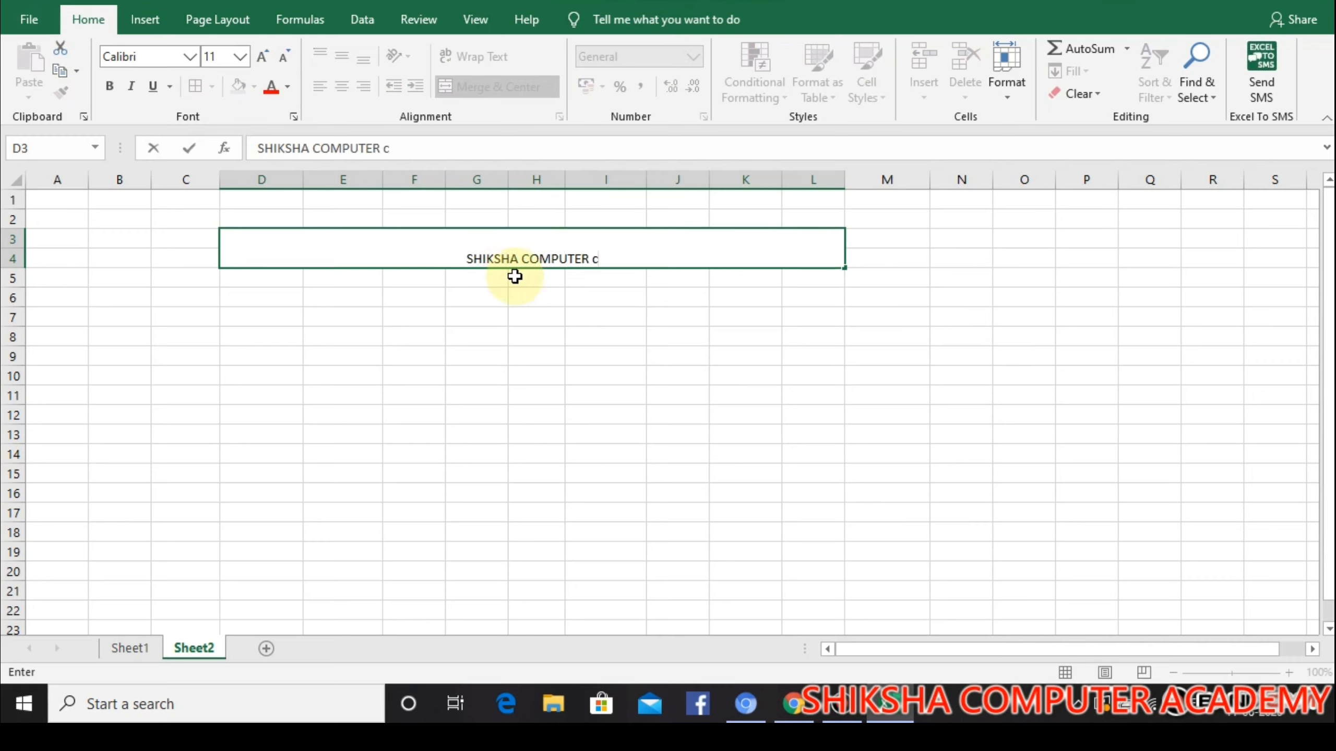
pyautogui.press('BackSpace')
pyautogui.write('CDE')
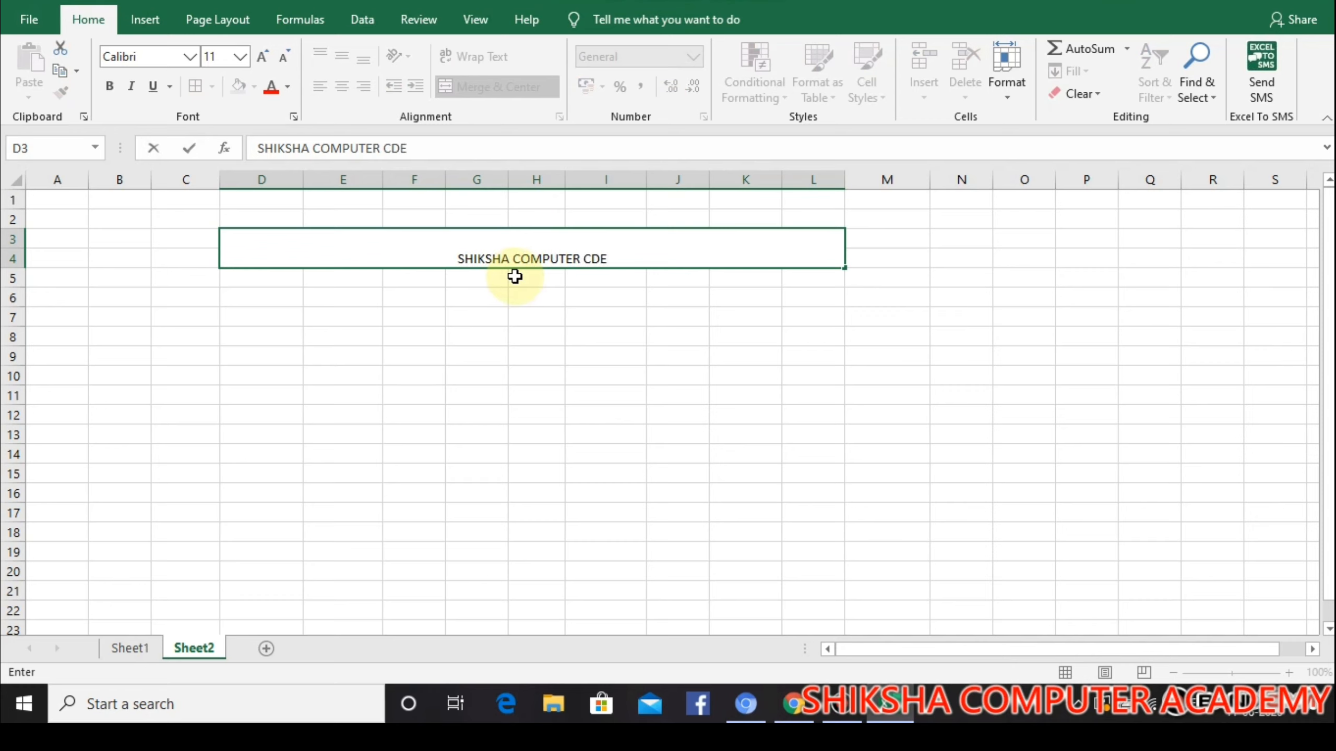
pyautogui.press('BackSpace')
pyautogui.press('BackSpace')
pyautogui.press('BackSpace')
pyautogui.write('c')
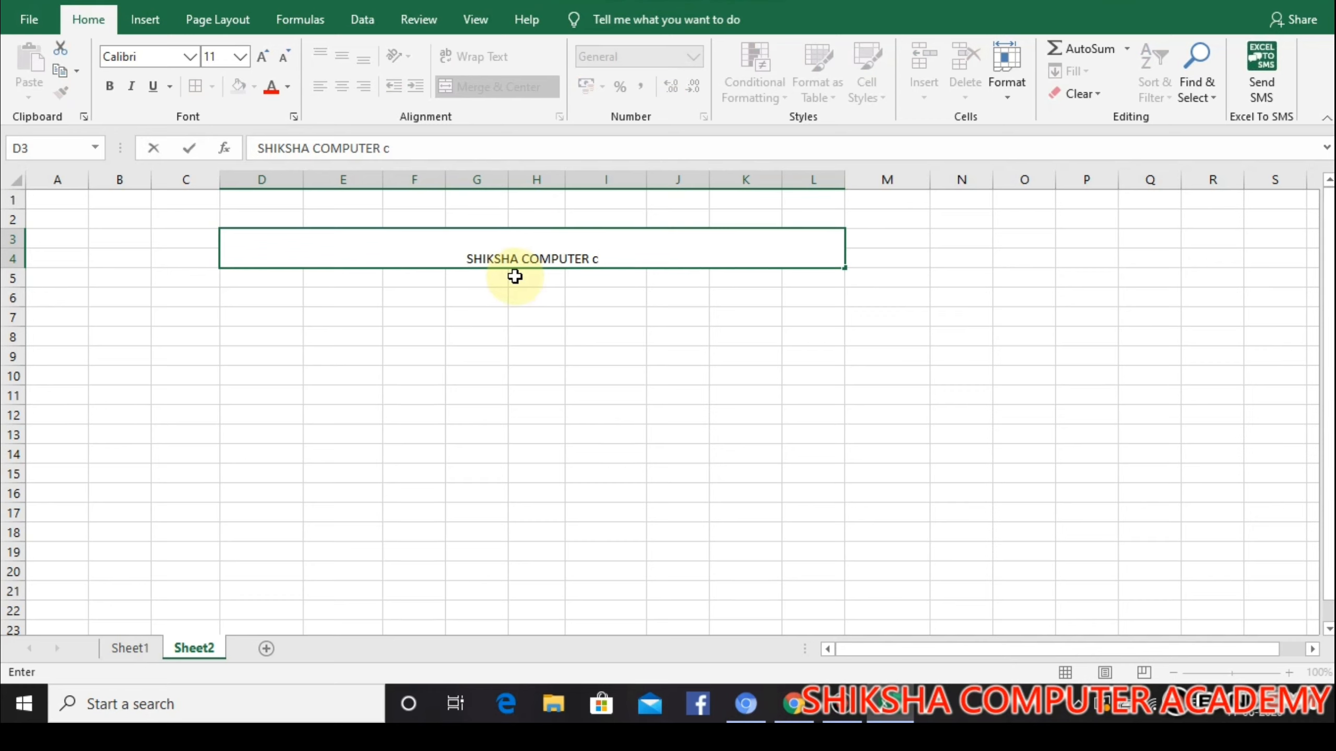
pyautogui.press('BackSpace')
pyautogui.write('ac')
pyautogui.press('BackSpace')
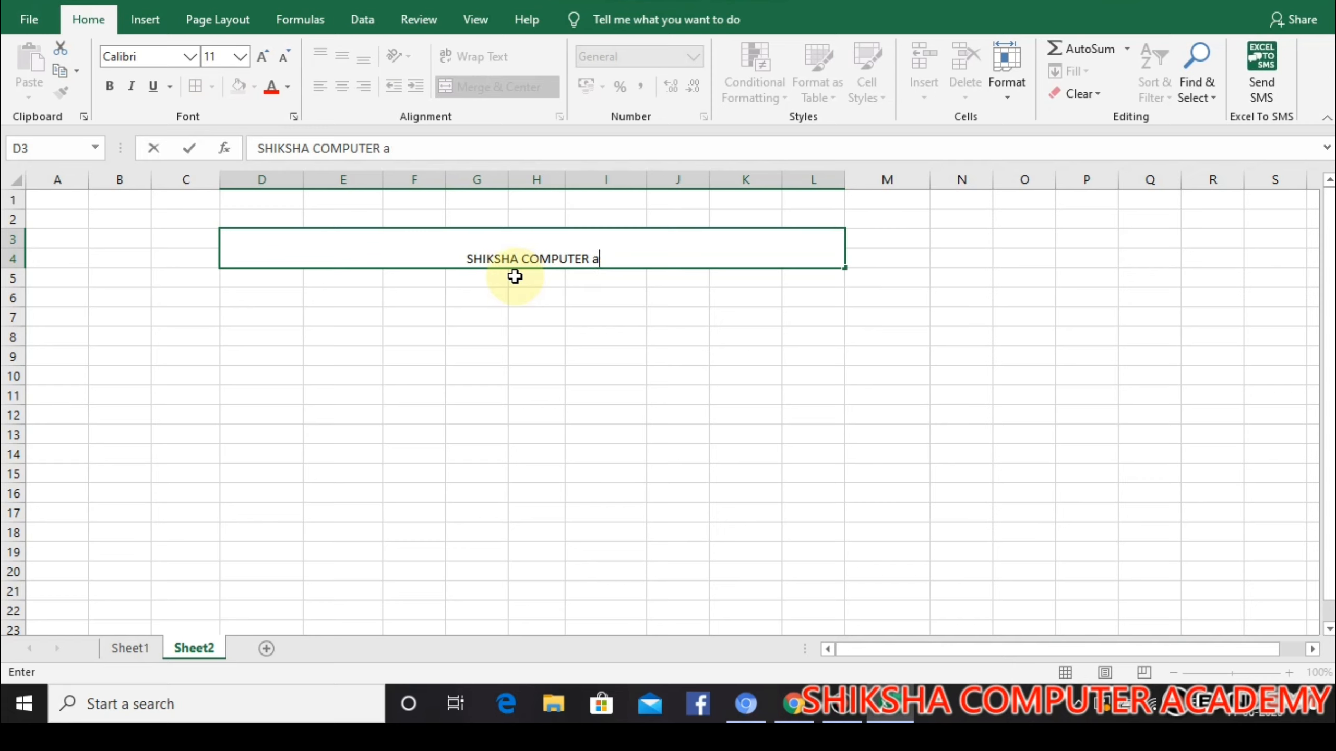
pyautogui.press('BackSpace')
pyautogui.write('AC')
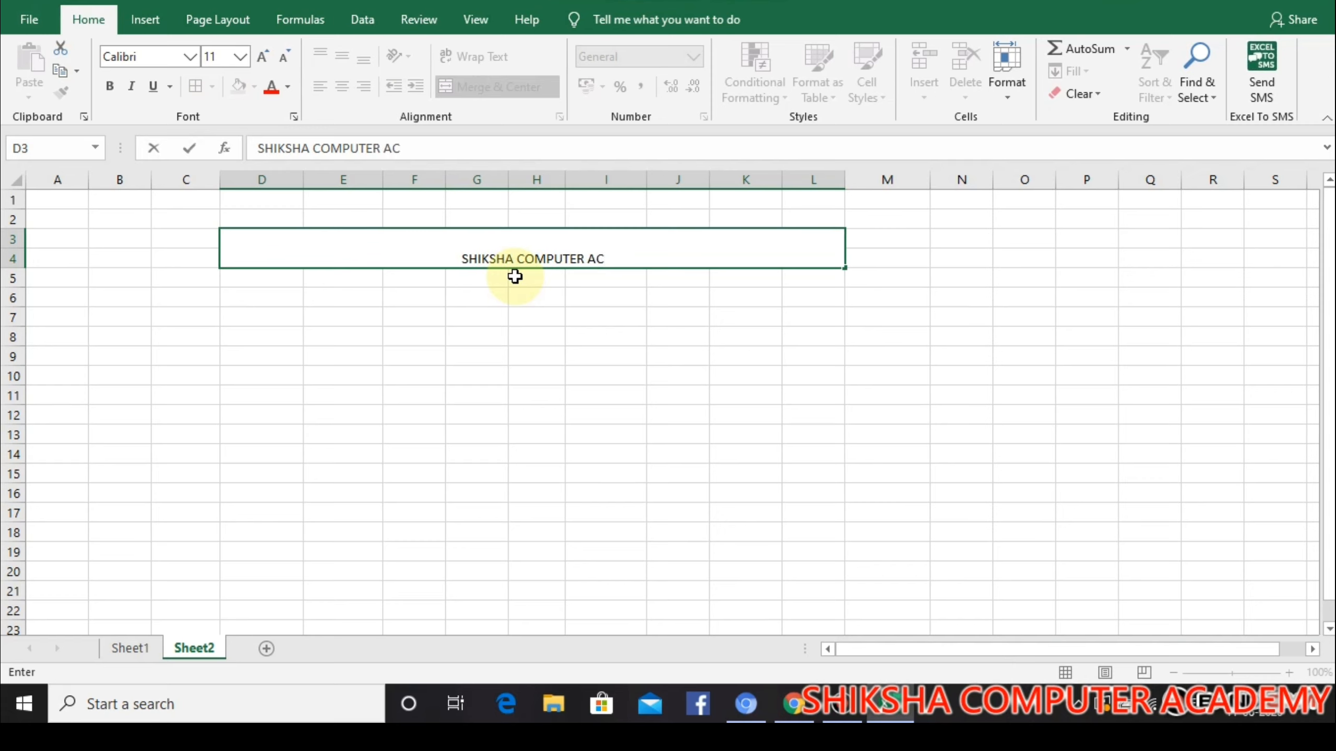
pyautogui.write('ADEMY')
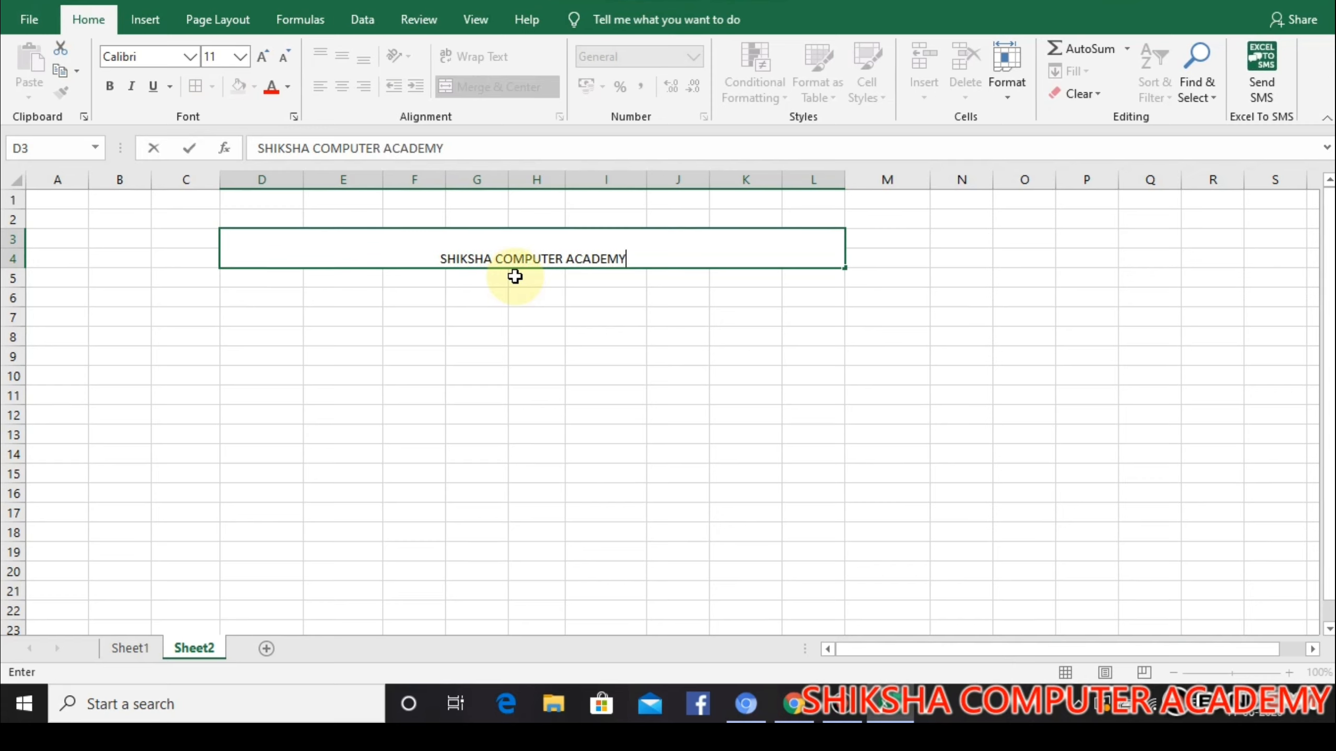
# Format the academy title in red Algerian font and enlarge it by several font sizes
pyautogui.moveTo(641, 262); pyautogui.dragTo(438, 259)
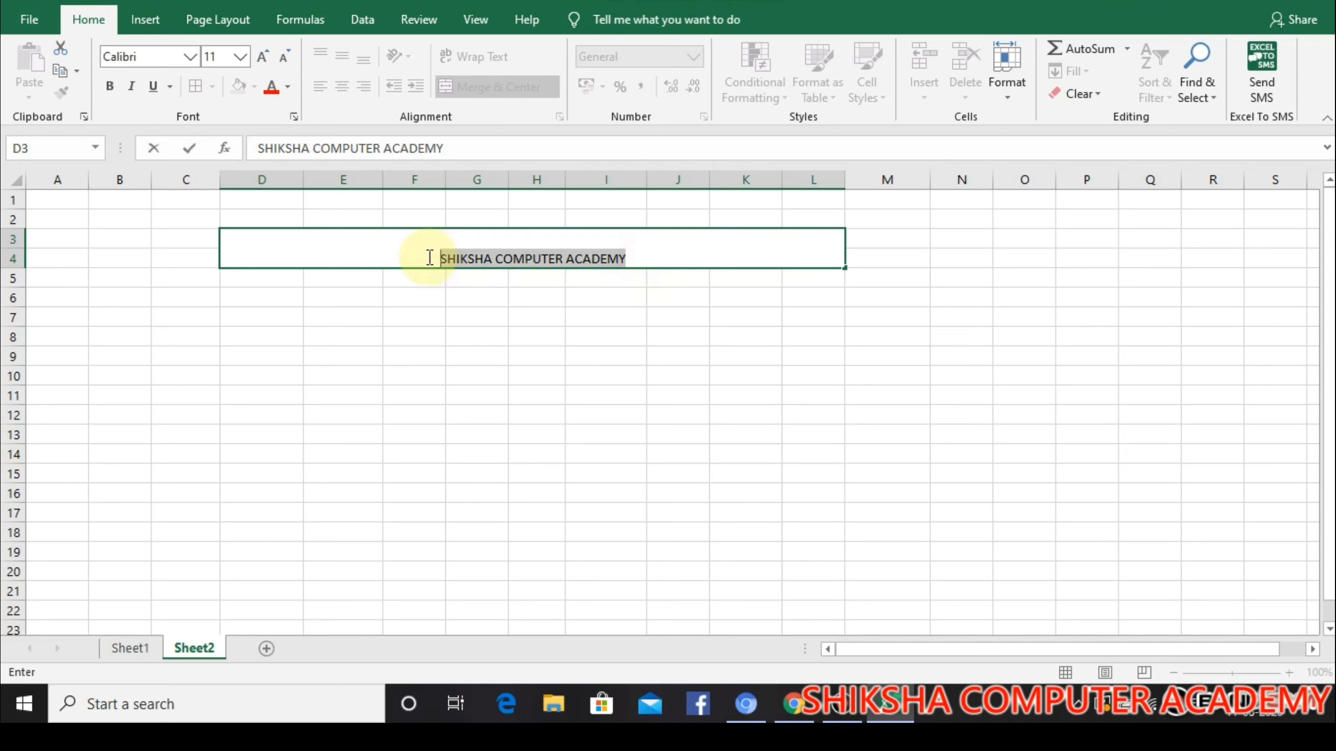
pyautogui.click(272, 88)
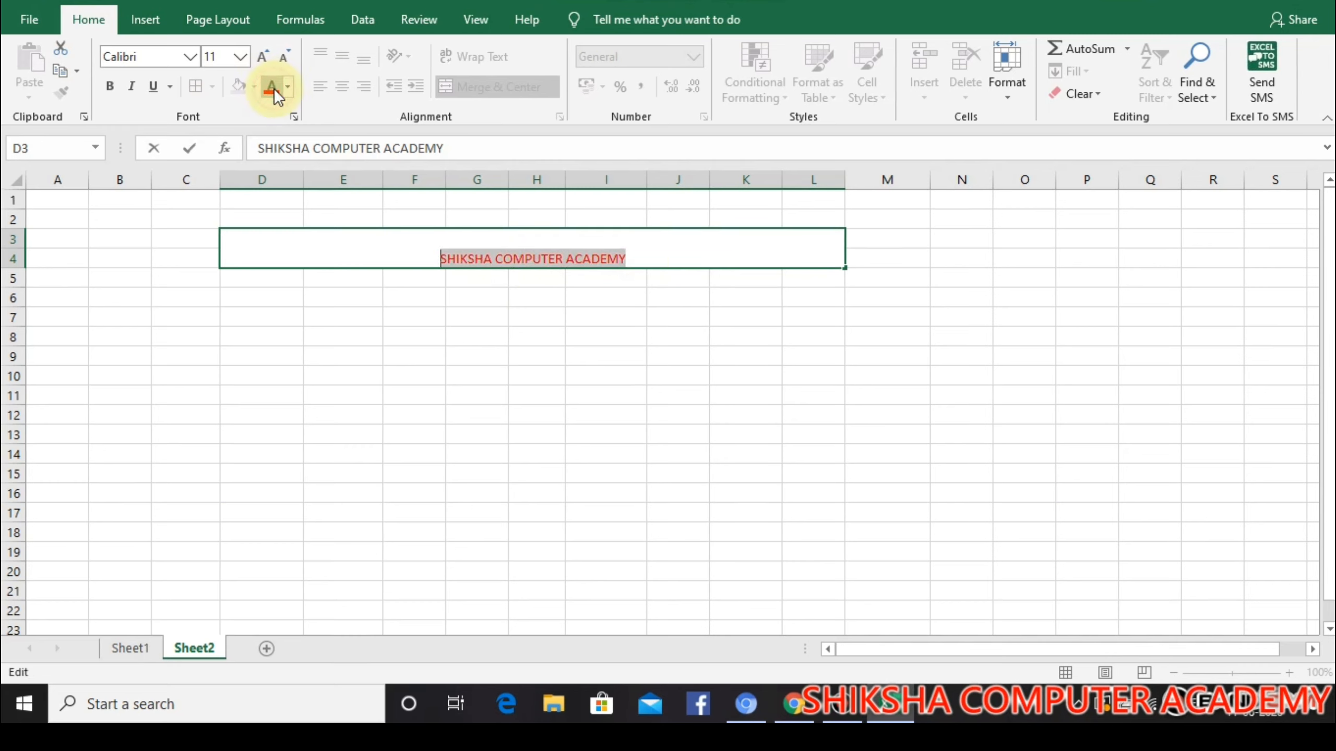
pyautogui.click(190, 56)
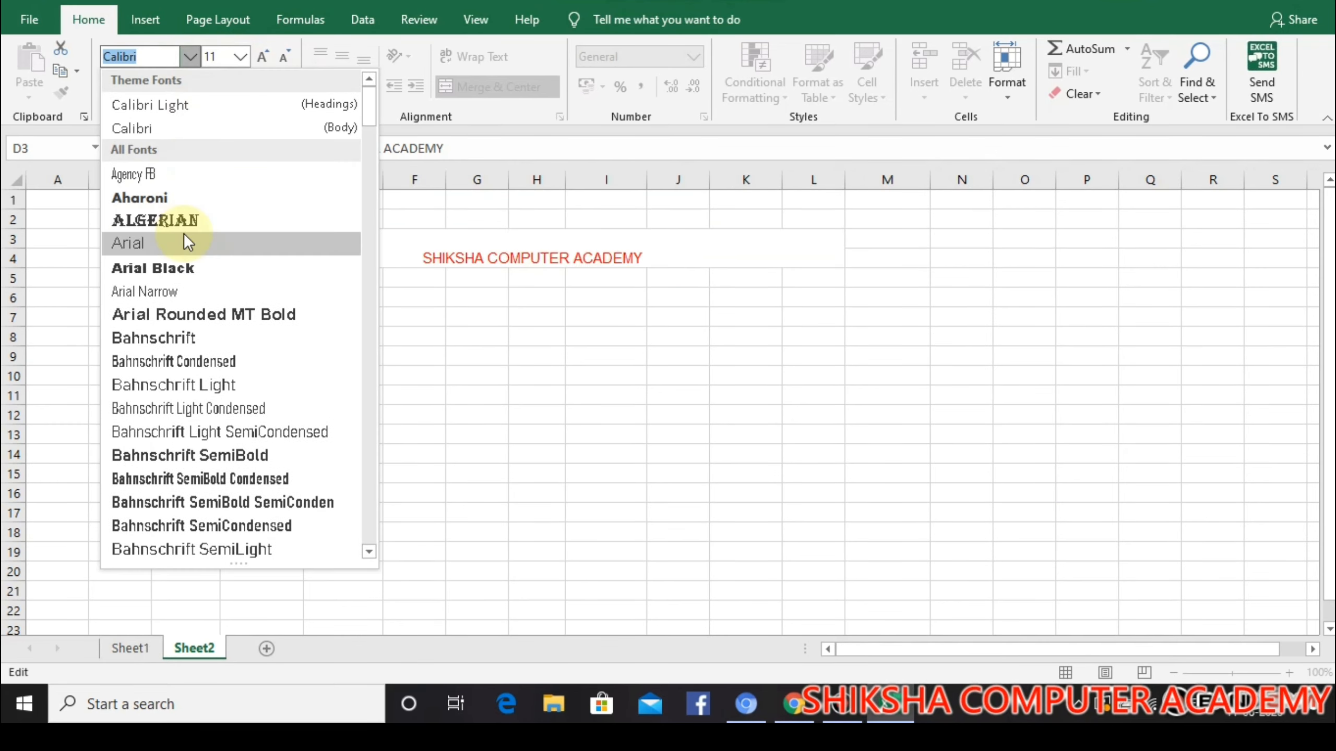
pyautogui.click(184, 218)
pyautogui.click(266, 56)
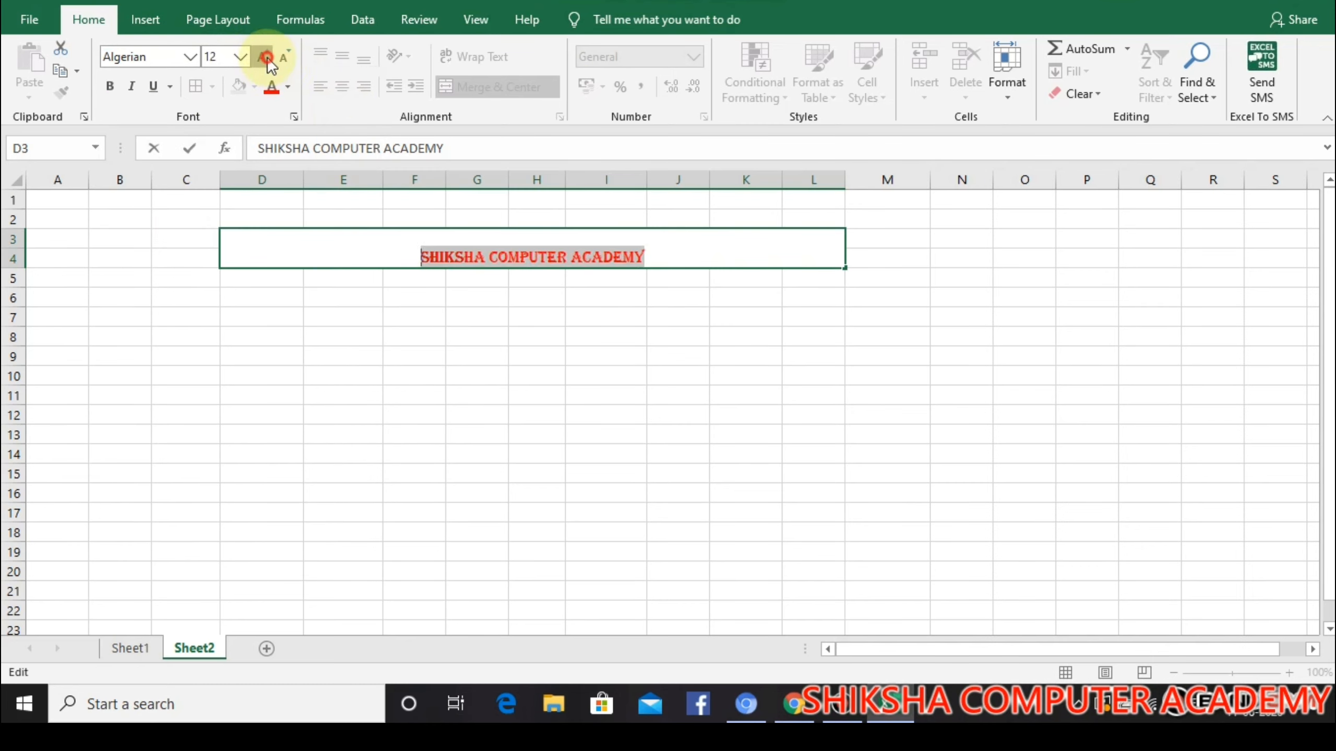
pyautogui.click(266, 56)
pyautogui.click(265, 57)
pyautogui.click(266, 57)
pyautogui.click(265, 56)
pyautogui.click(327, 278)
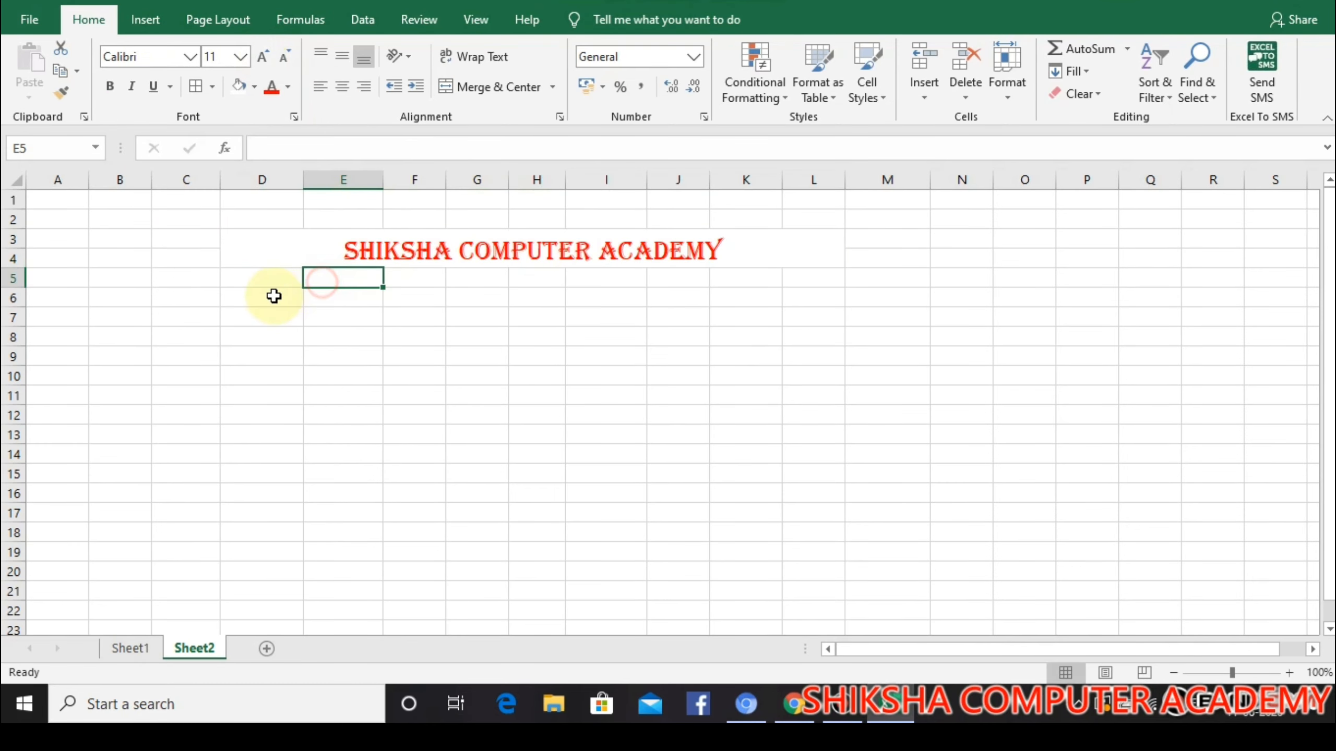
# Merge and center D5:L5 below the title and enter the academy's postal address in capitals
pyautogui.moveTo(263, 278); pyautogui.dragTo(800, 272)
pyautogui.click(445, 87)
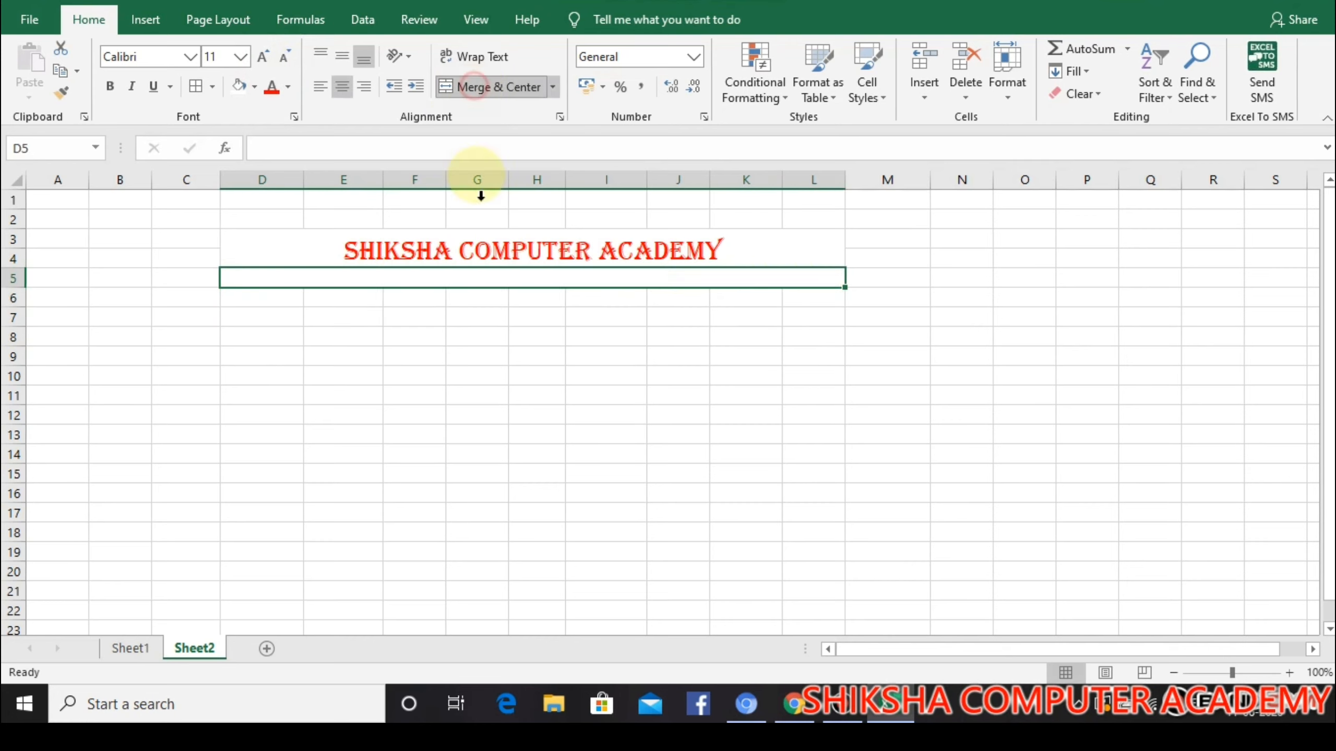
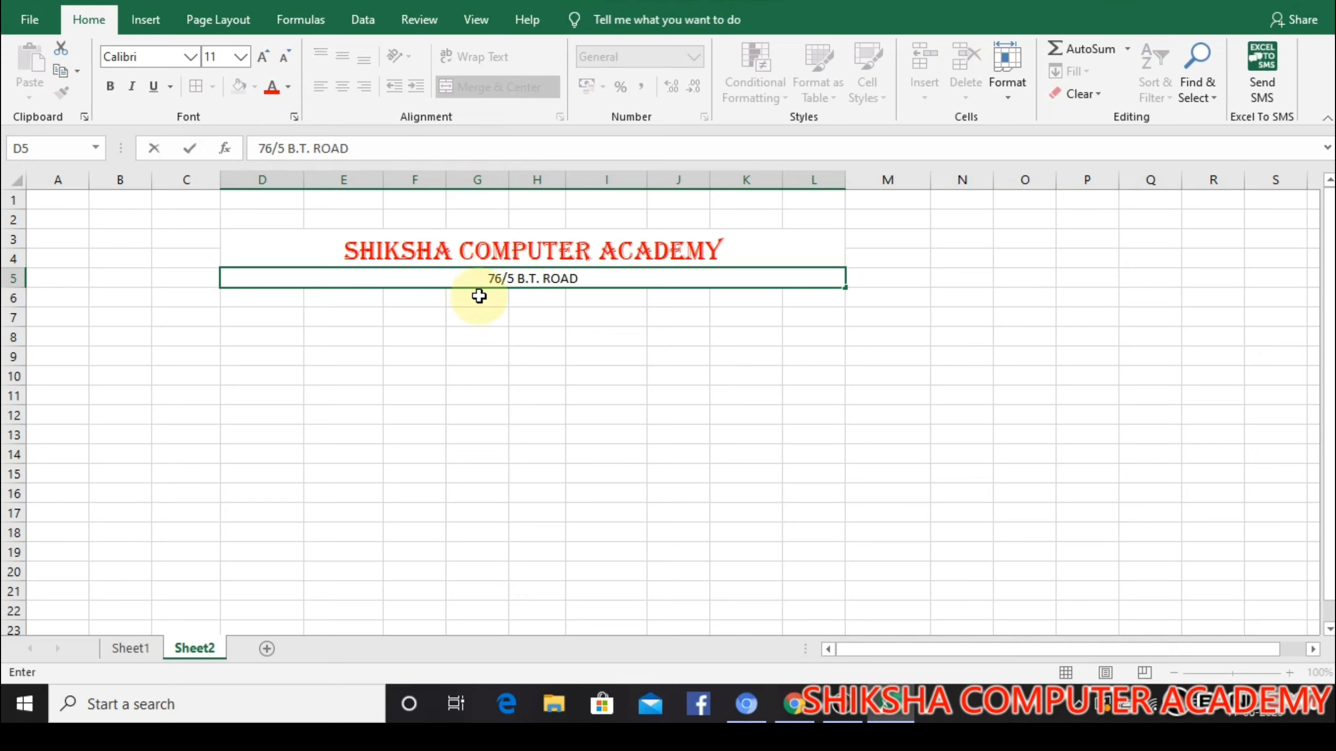
pyautogui.press('BackSpace')
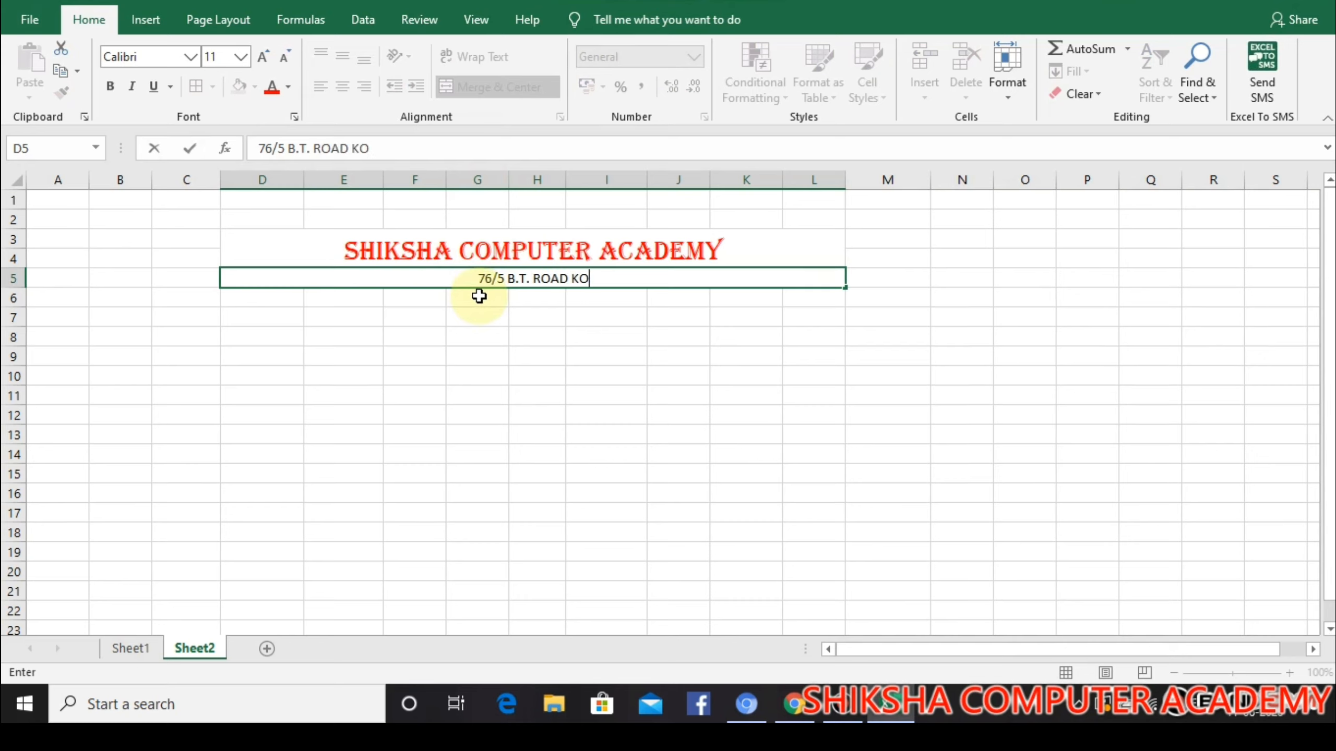
pyautogui.press('BackSpace')
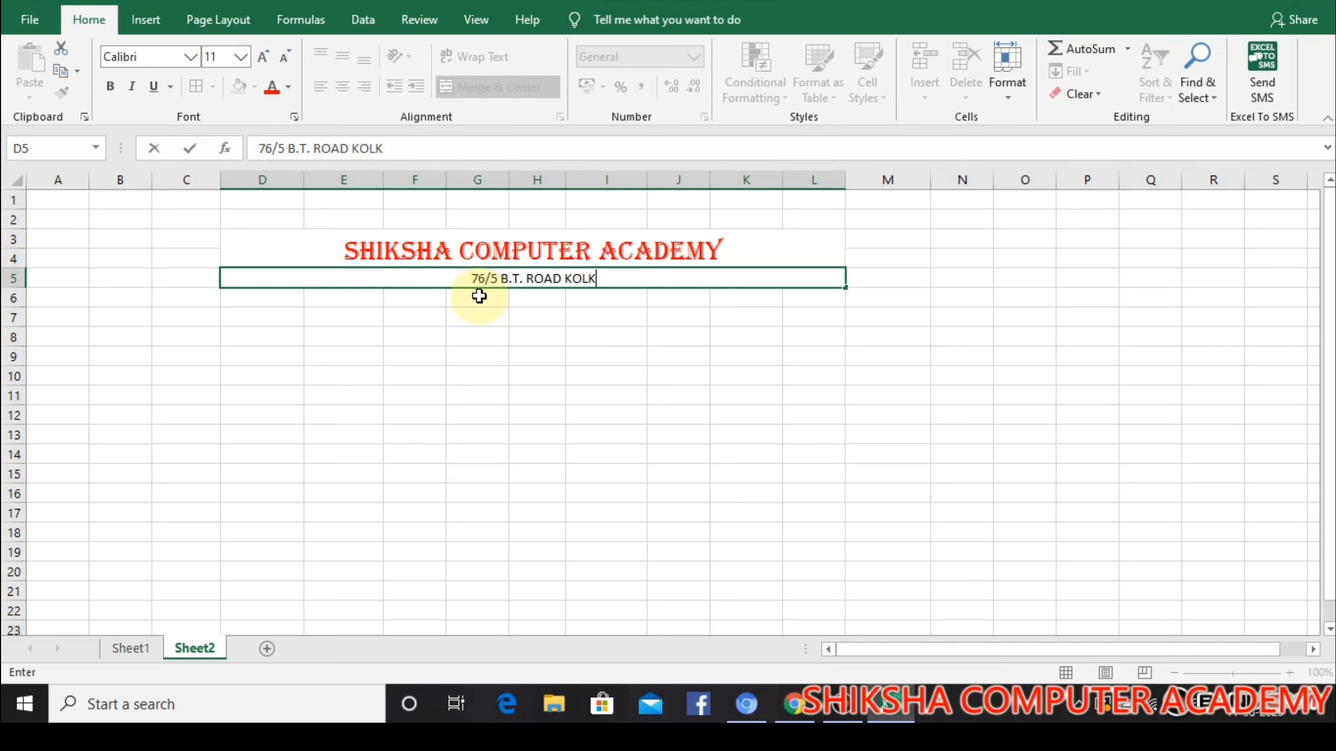
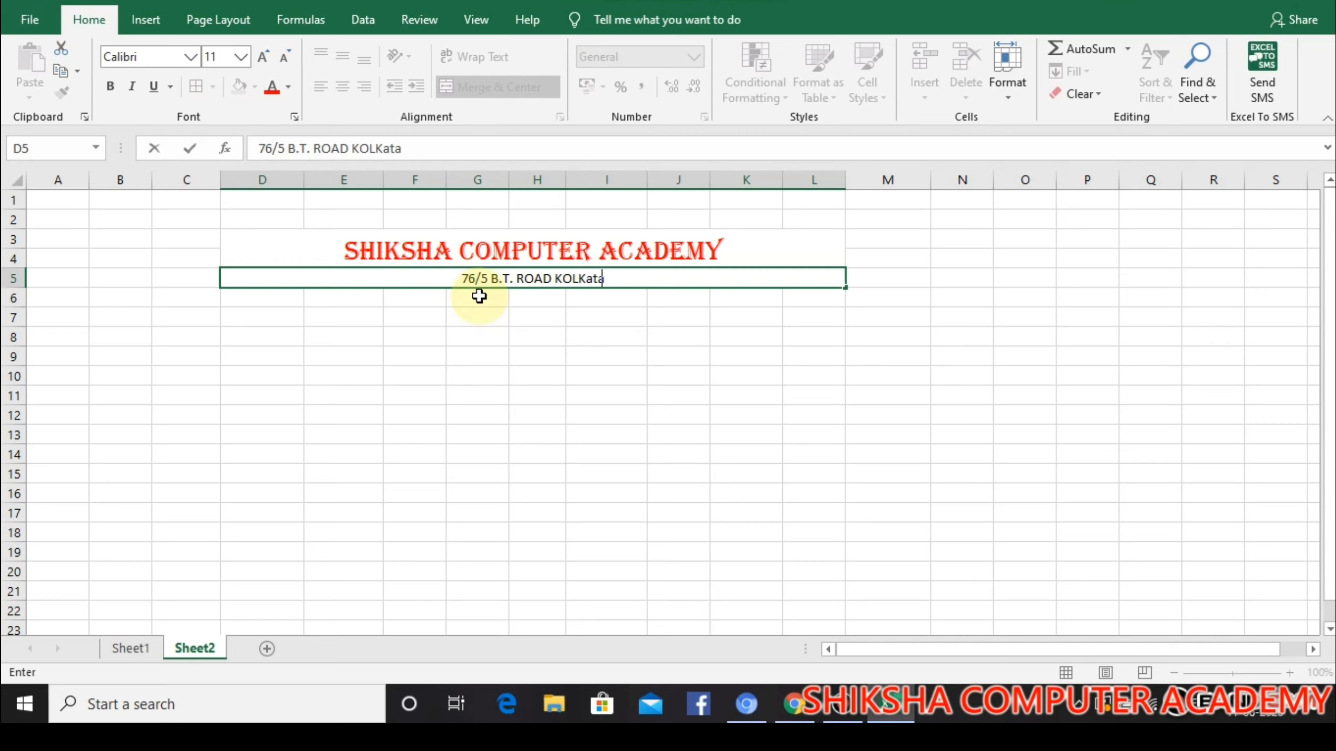
pyautogui.press('BackSpace')
pyautogui.press('BackSpace')
pyautogui.press('BackSpace')
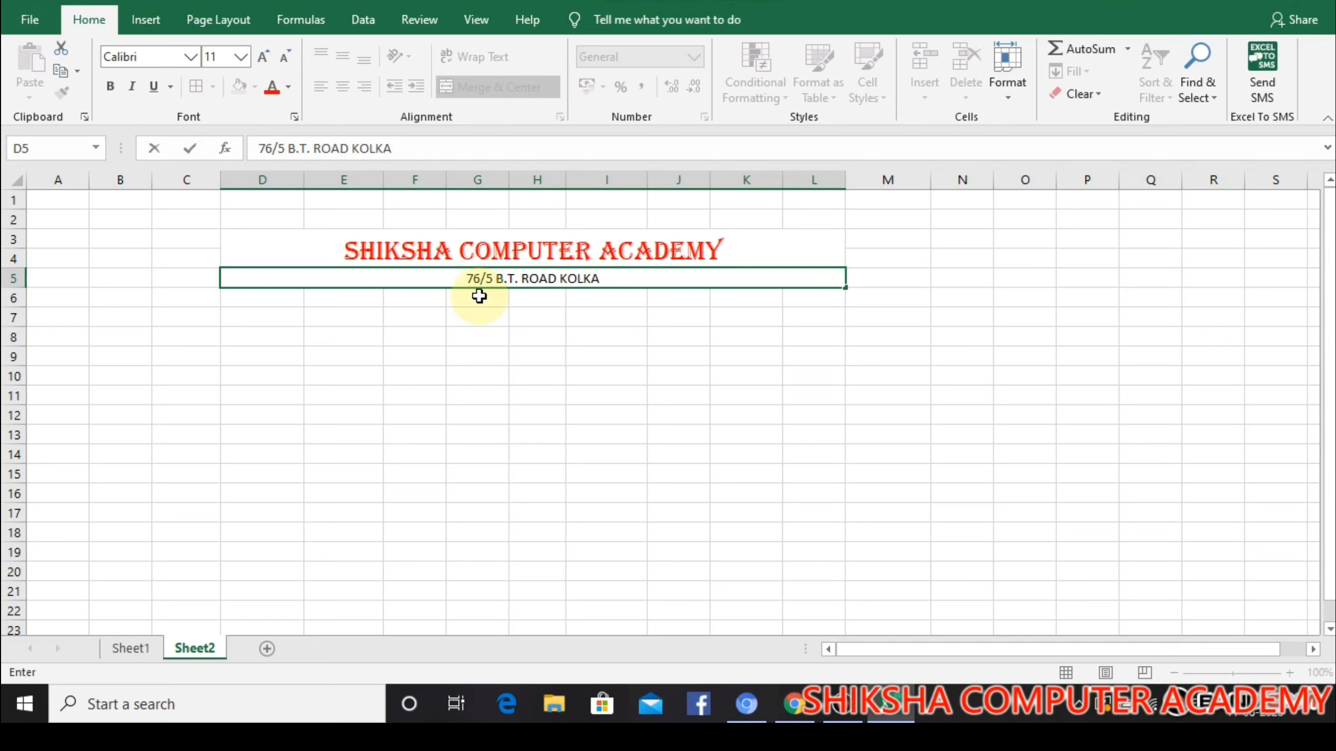
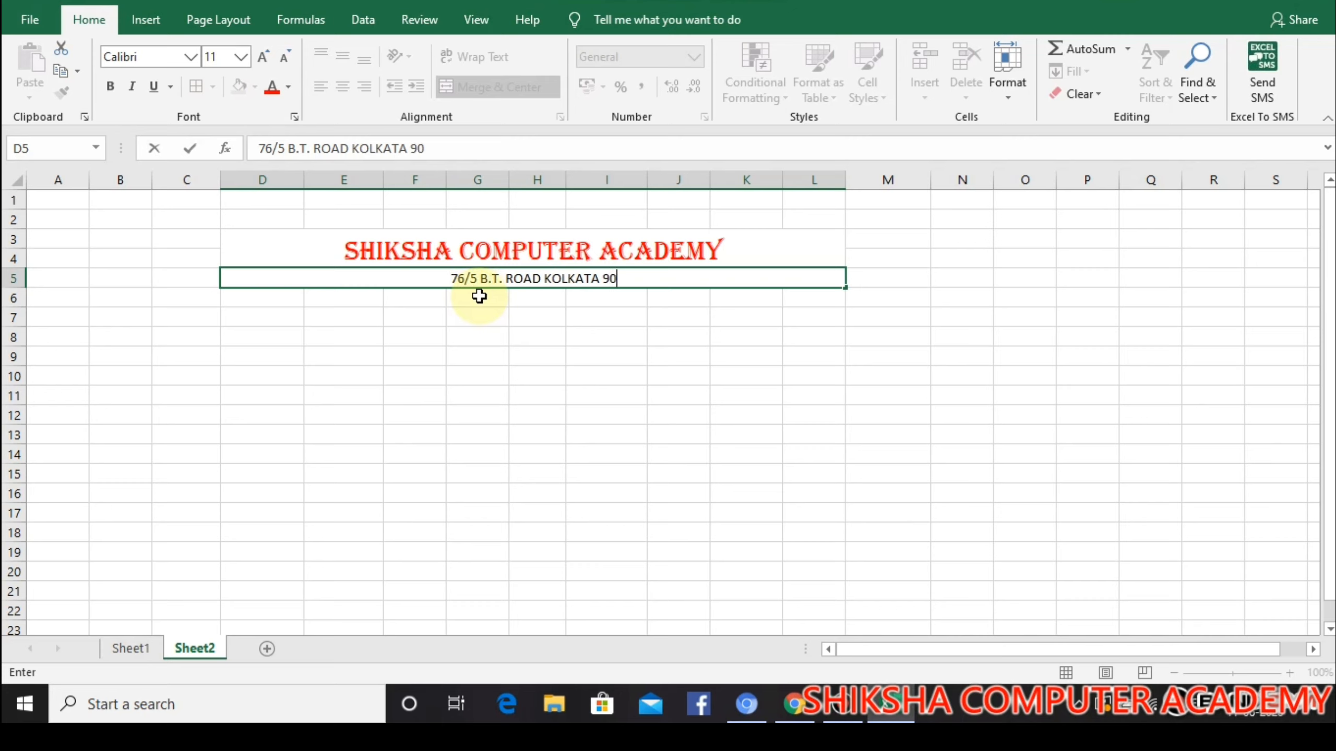
# Make the address line in D5 bold and increase its font size by one level
pyautogui.moveTo(621, 281); pyautogui.dragTo(455, 284)
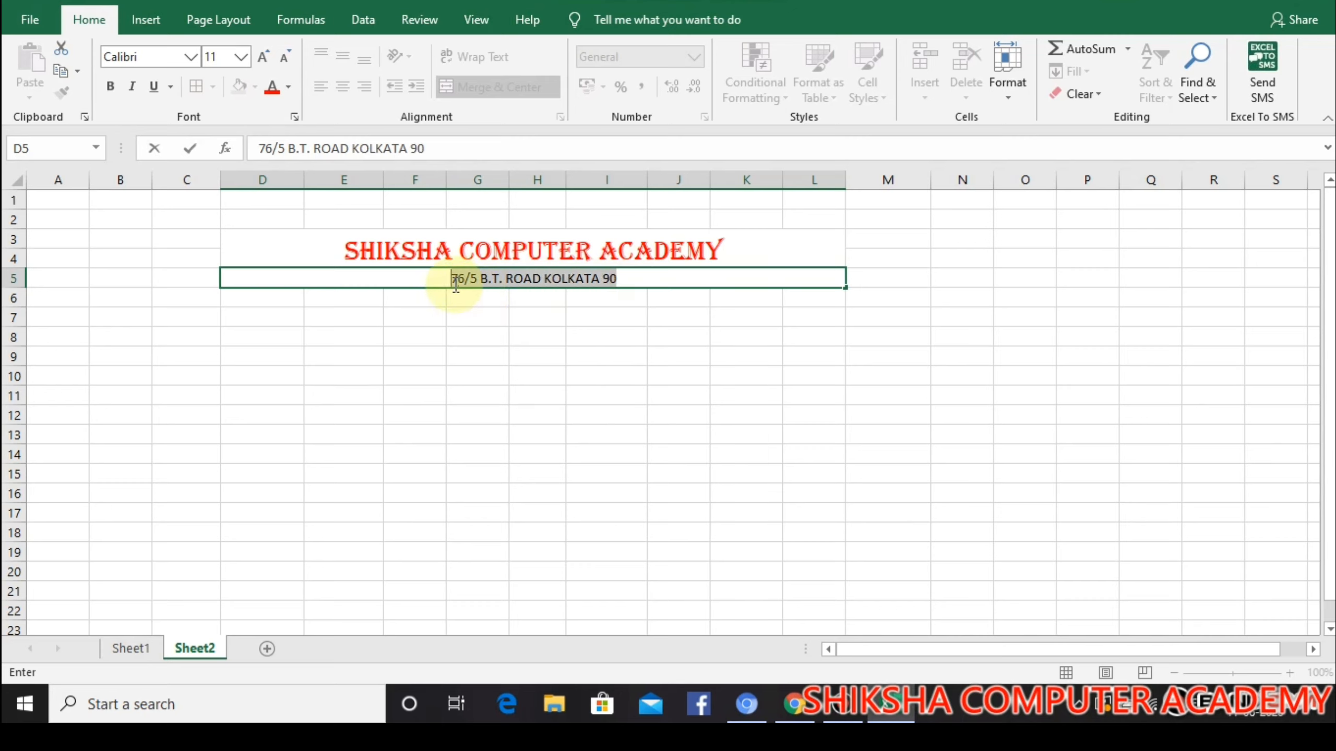
pyautogui.click(111, 86)
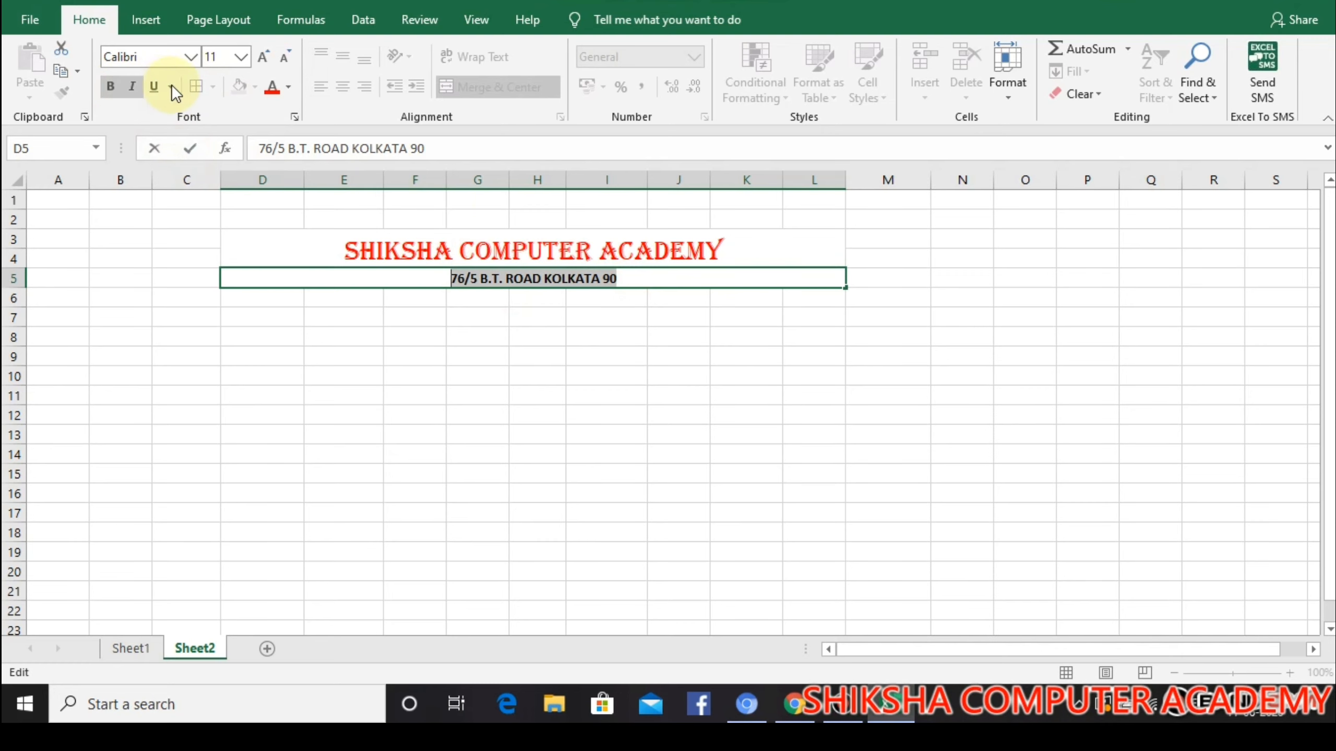
pyautogui.click(269, 62)
pyautogui.moveTo(489, 416); pyautogui.dragTo(498, 404)
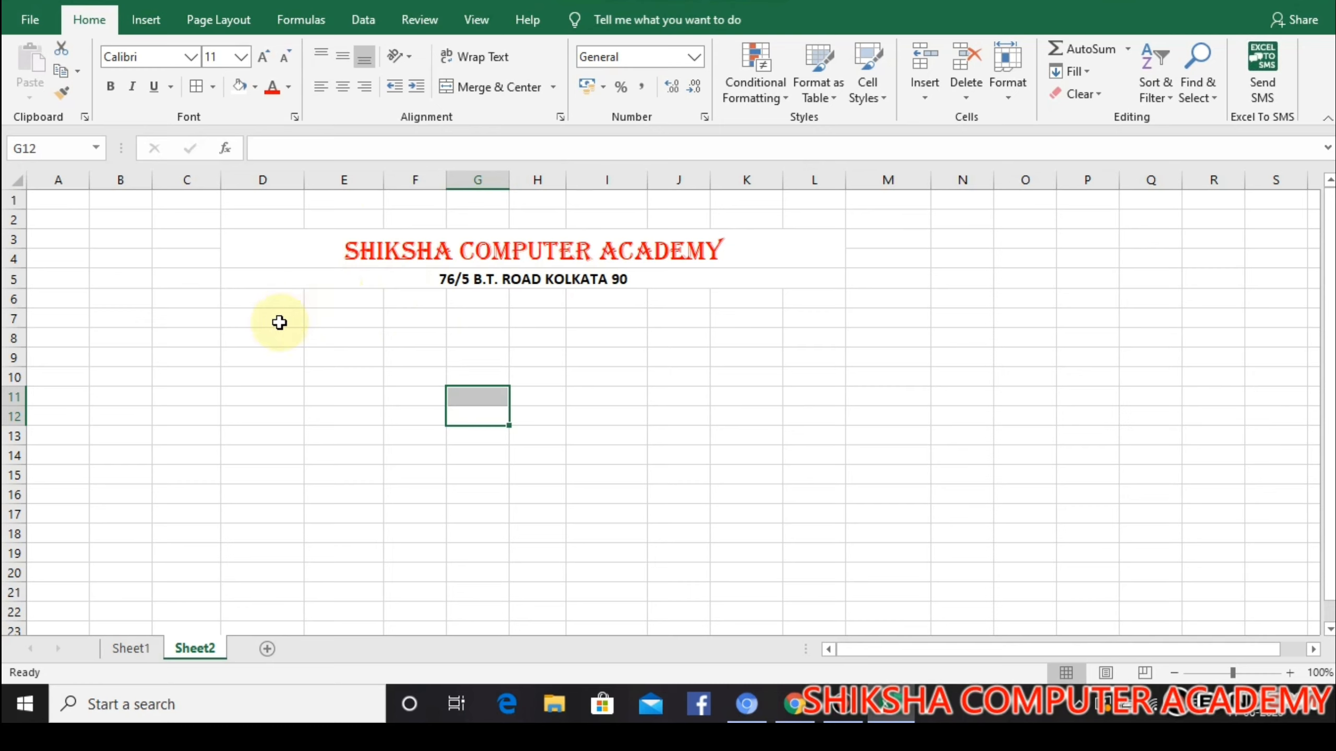
# Merge and center D7:E7 below the address line and enter the label NAME
pyautogui.moveTo(278, 319); pyautogui.dragTo(315, 339)
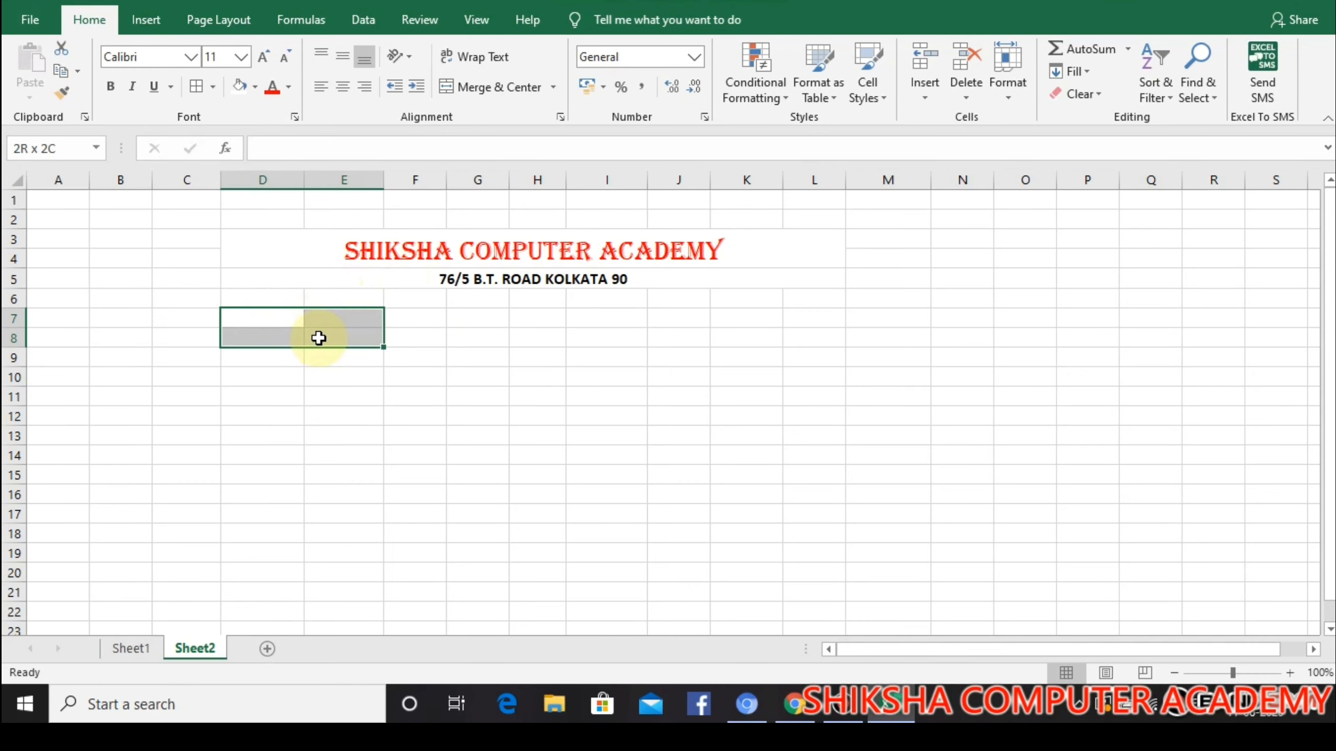
pyautogui.click(282, 318)
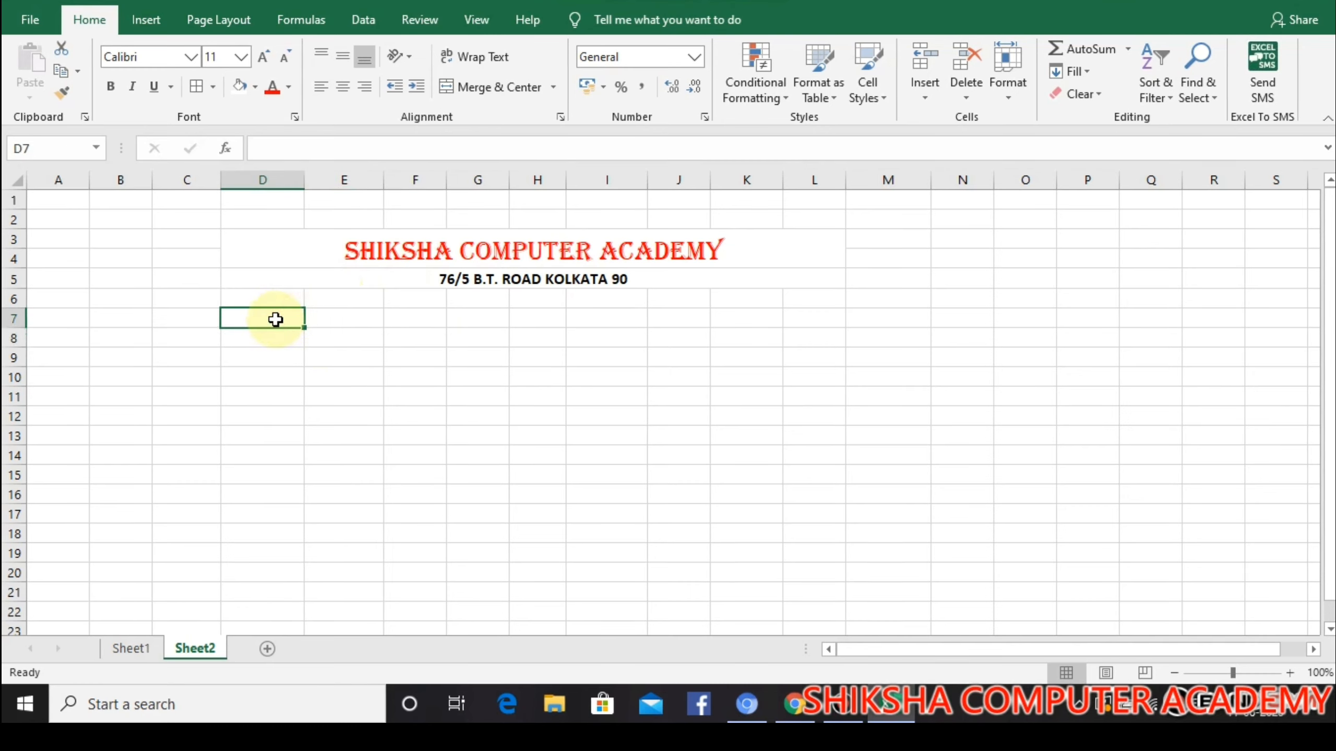
pyautogui.moveTo(275, 320); pyautogui.dragTo(345, 319)
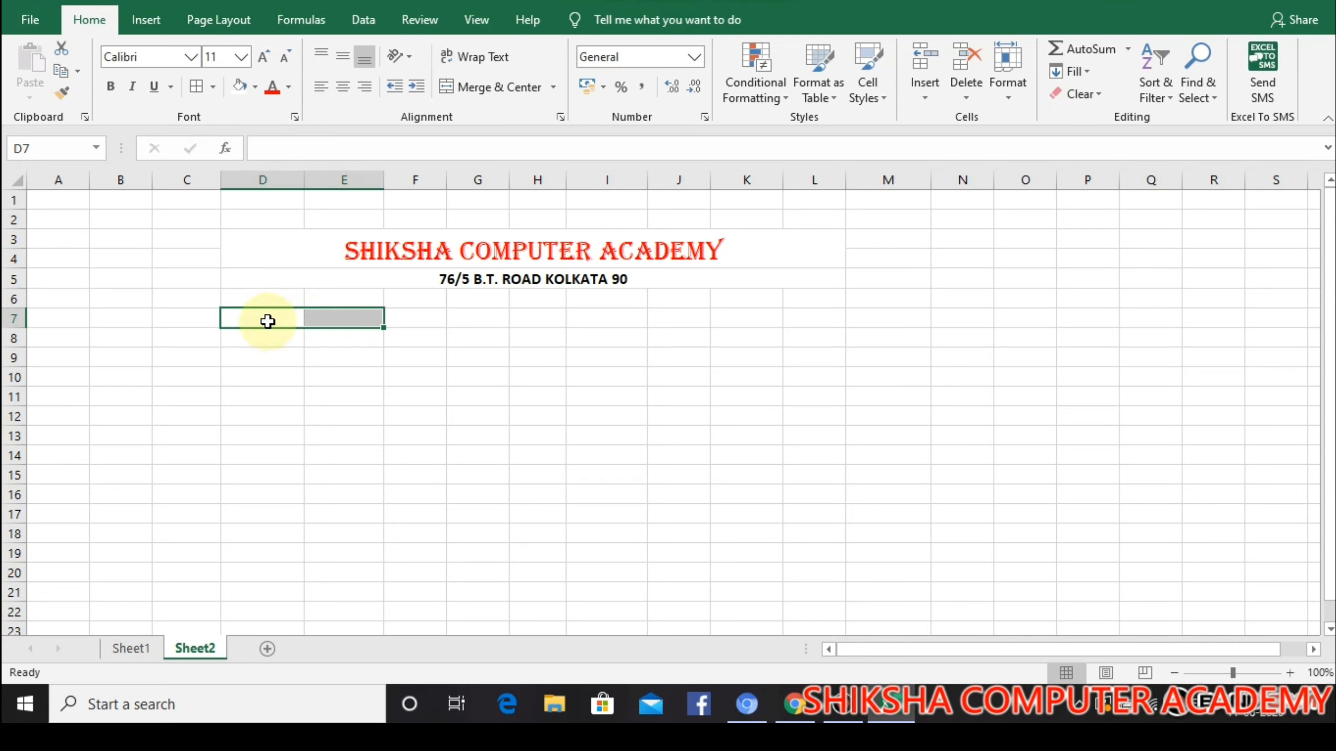
pyautogui.click(500, 87)
pyautogui.write('NAME')
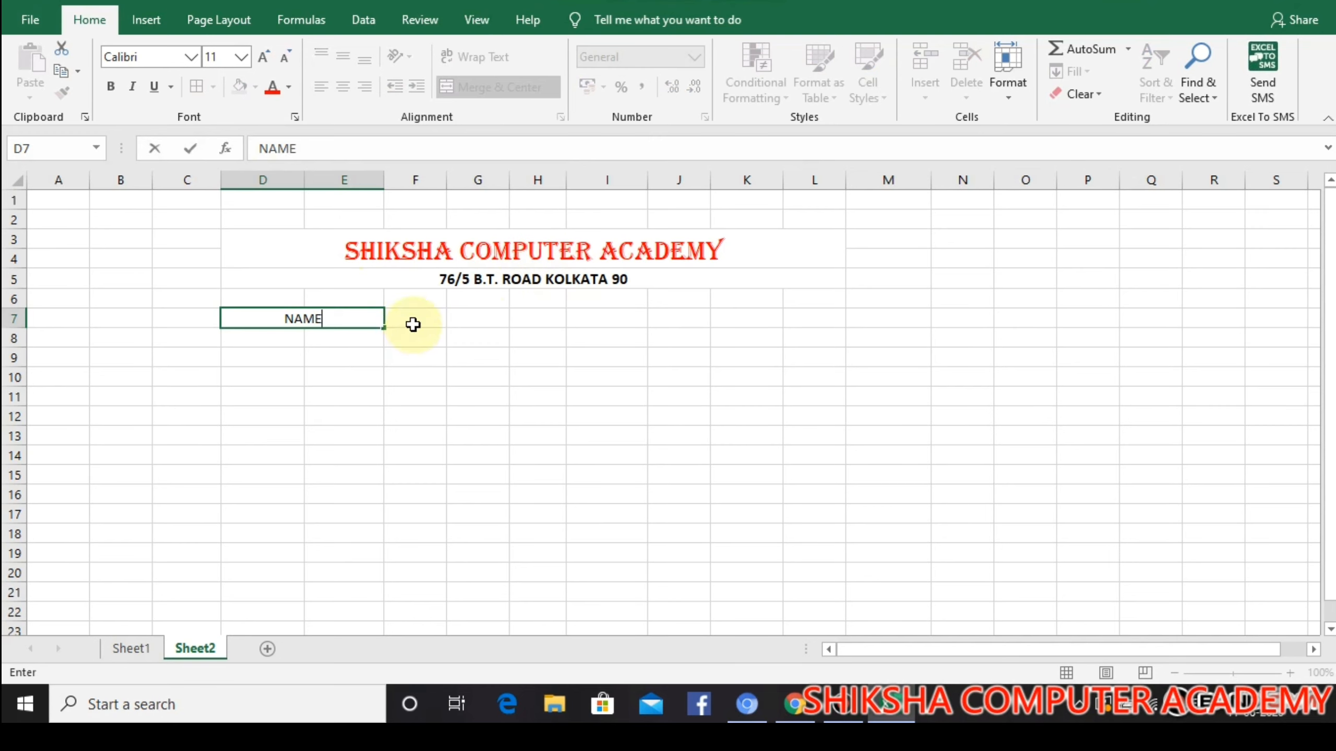
# Merge and center F7:G7, H7:I7 and J7:K7 separately, entering the label CLASS in H7:I7
pyautogui.moveTo(412, 324); pyautogui.dragTo(625, 318)
pyautogui.click(457, 87)
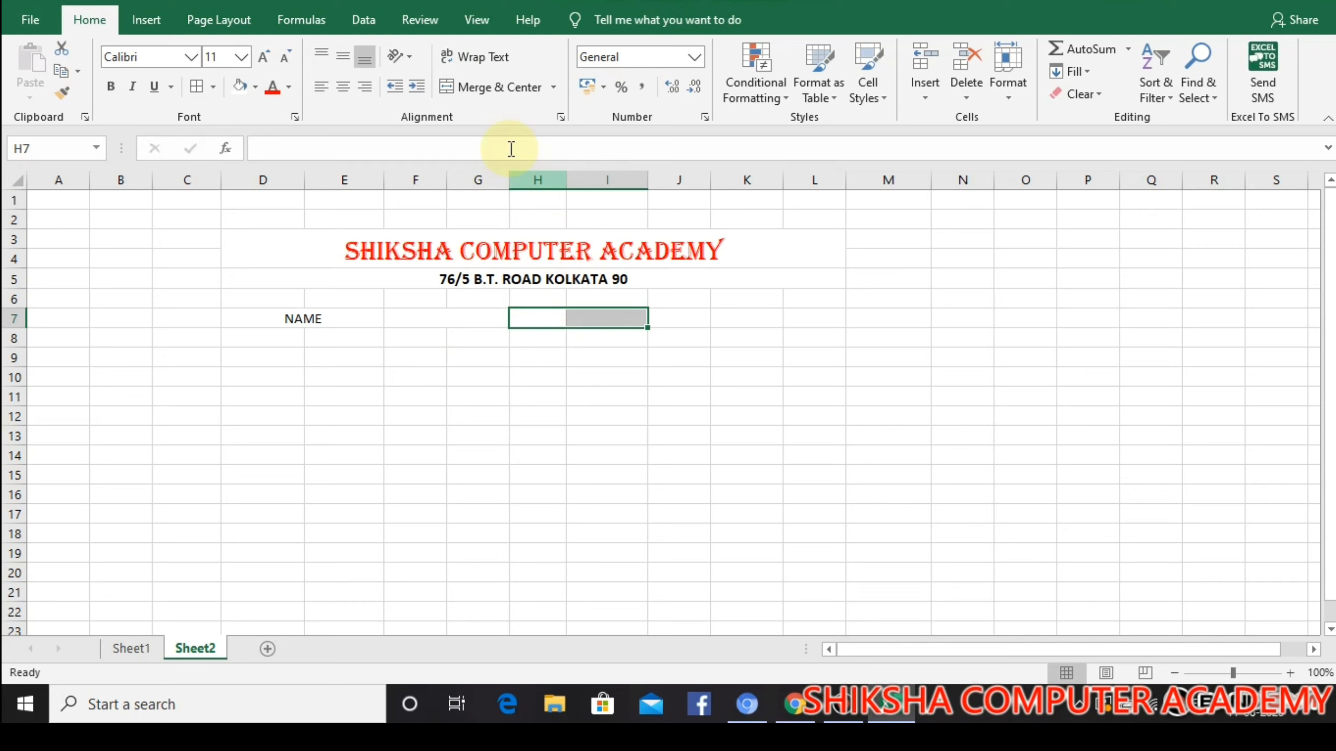
pyautogui.click(497, 88)
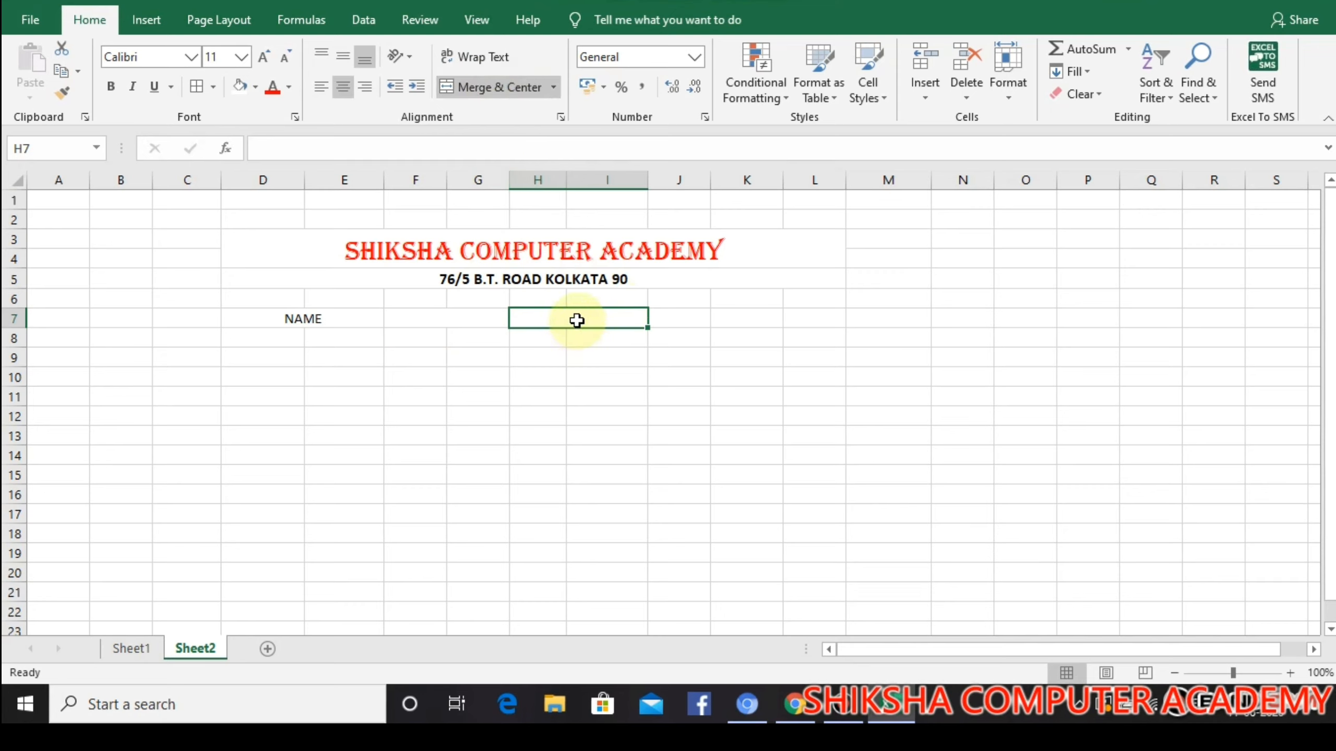
pyautogui.write('CLASS')
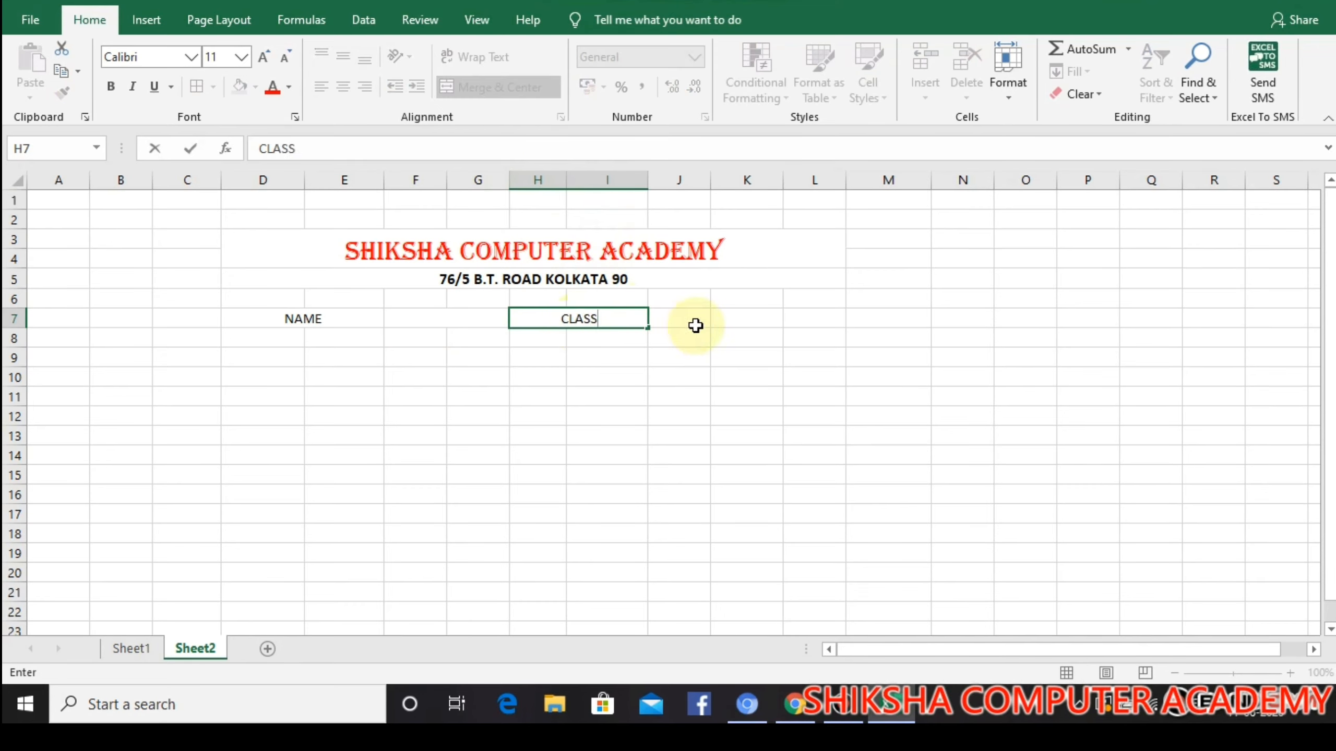
pyautogui.moveTo(695, 322); pyautogui.dragTo(739, 319)
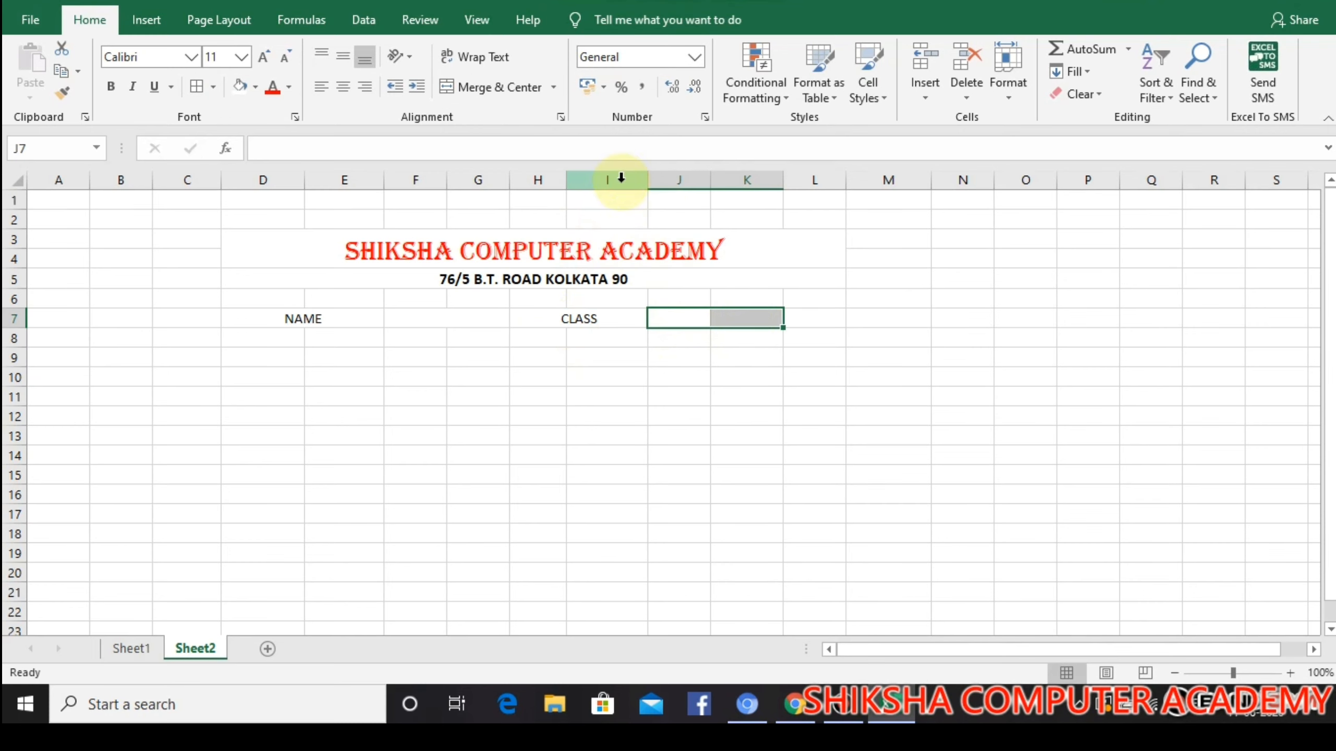
pyautogui.click(481, 88)
# Merge and center D8:E8 with the label FATHER'S NAME, and merge F8:G8 as its blank field
pyautogui.moveTo(289, 348); pyautogui.dragTo(347, 338)
pyautogui.click(473, 87)
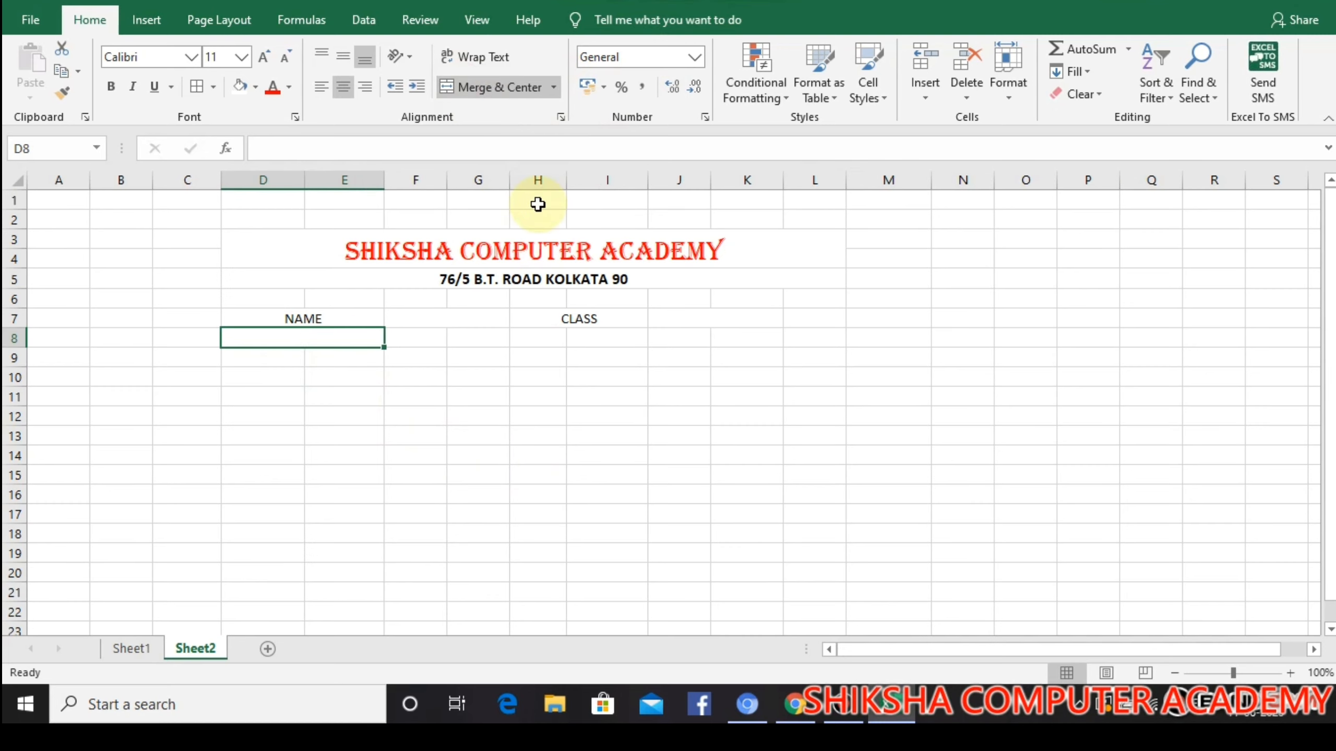
pyautogui.write('FATHER')
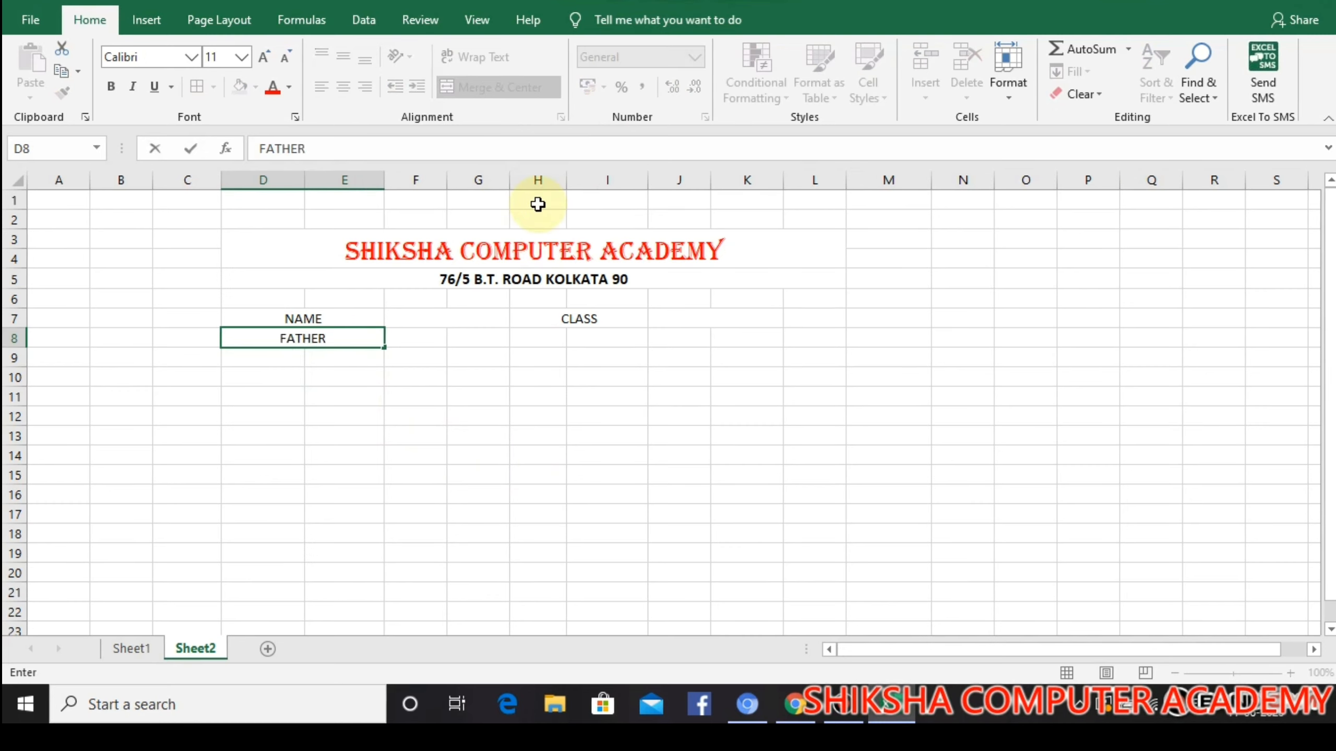
pyautogui.write("'S NAME")
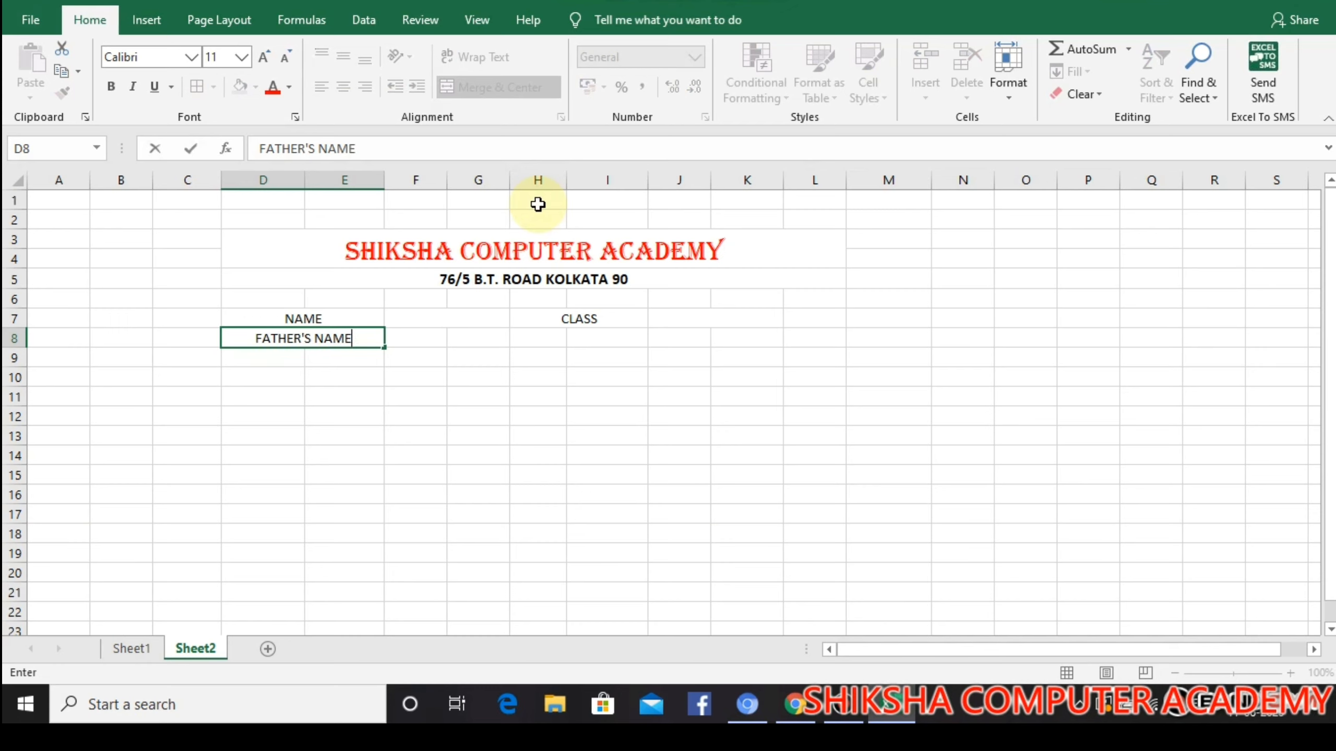
pyautogui.moveTo(408, 338); pyautogui.dragTo(471, 337)
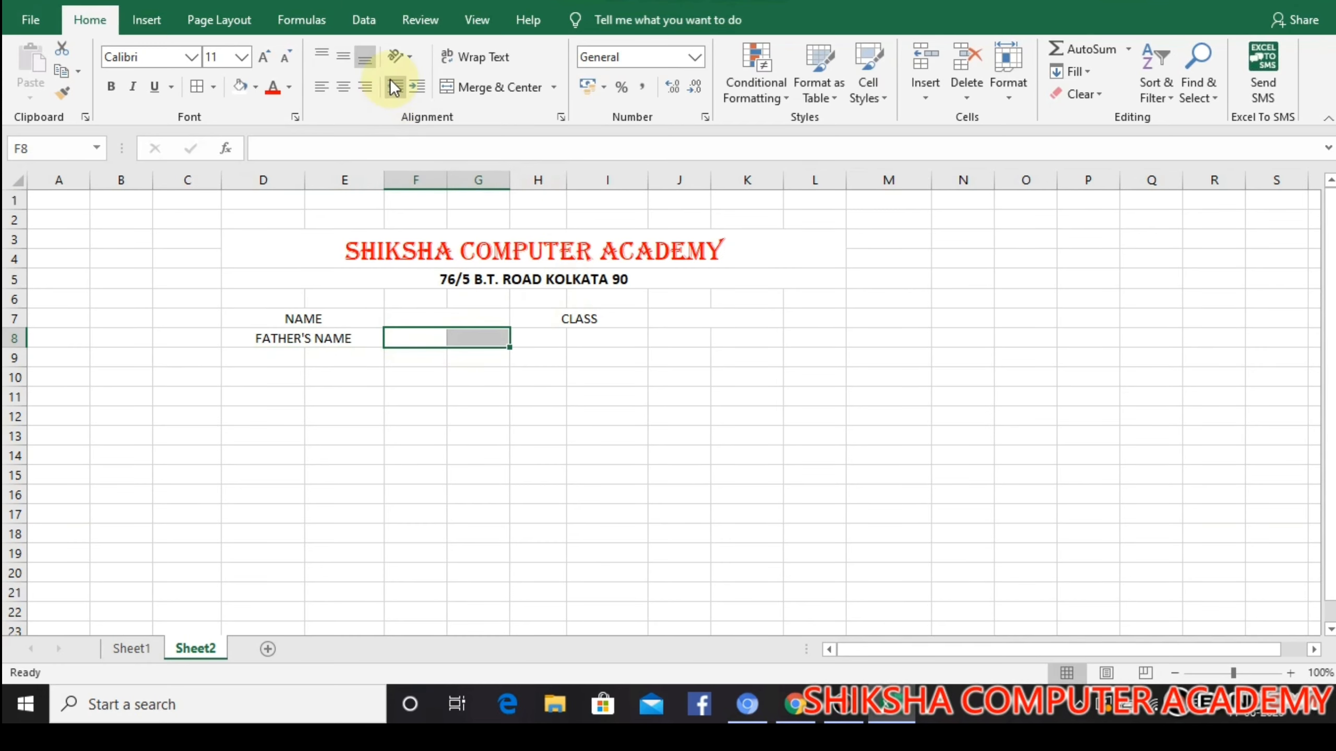
pyautogui.click(486, 97)
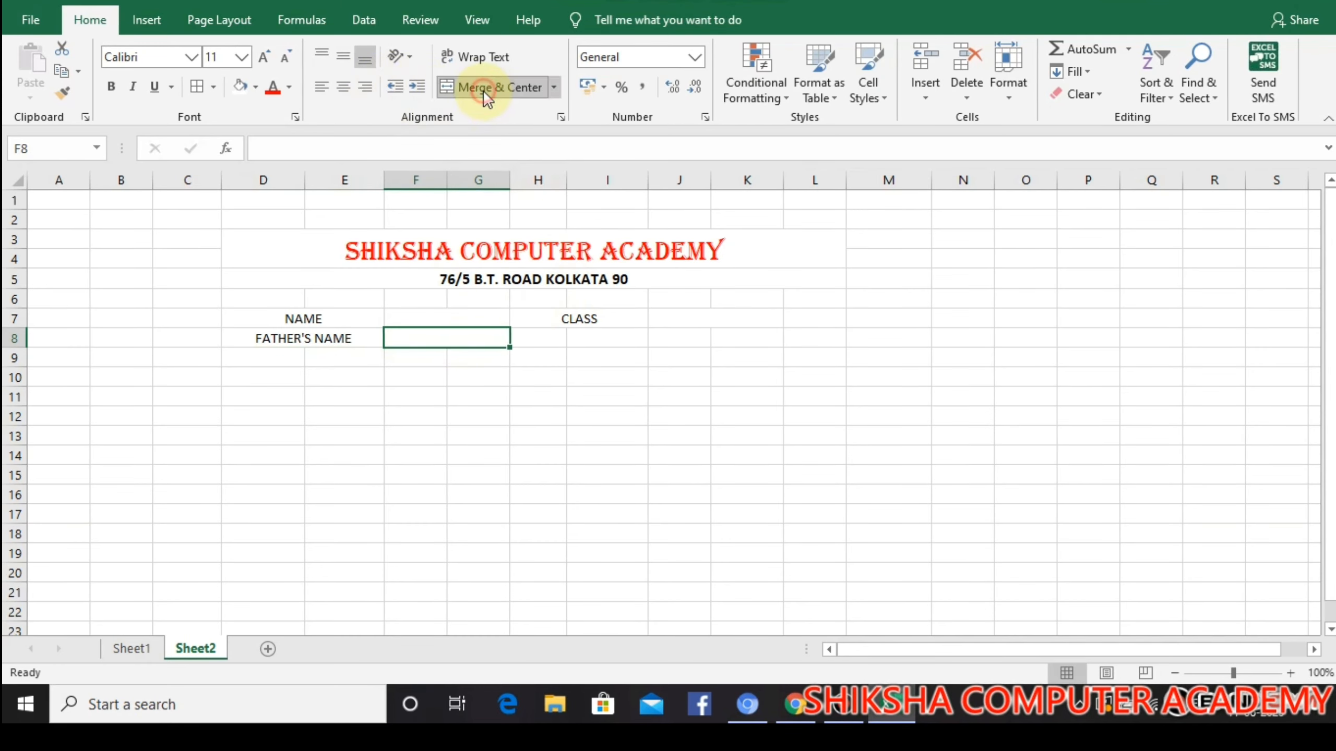
# Merge and center H8:I8 with the label ROLL NO., and merge J8:K8 as its blank field
pyautogui.moveTo(544, 335); pyautogui.dragTo(598, 336)
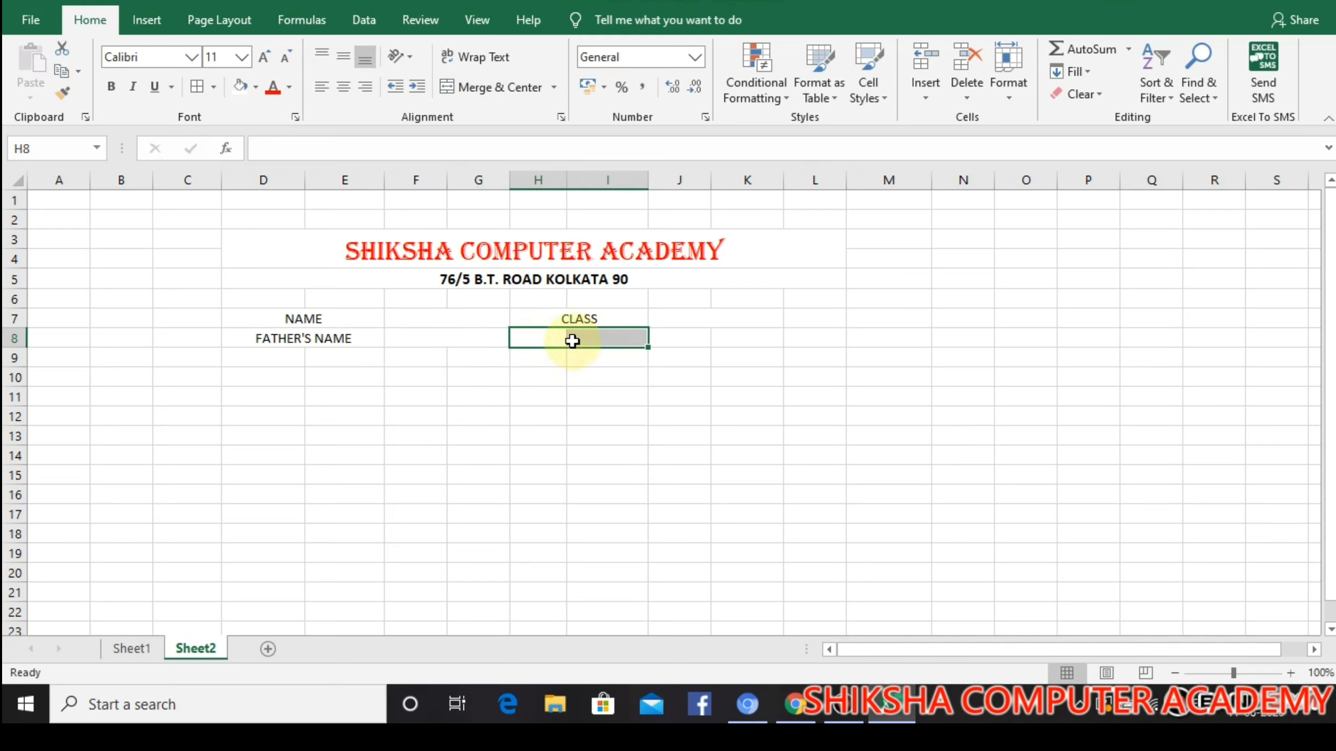
pyautogui.click(521, 86)
pyautogui.write('ROLL NO')
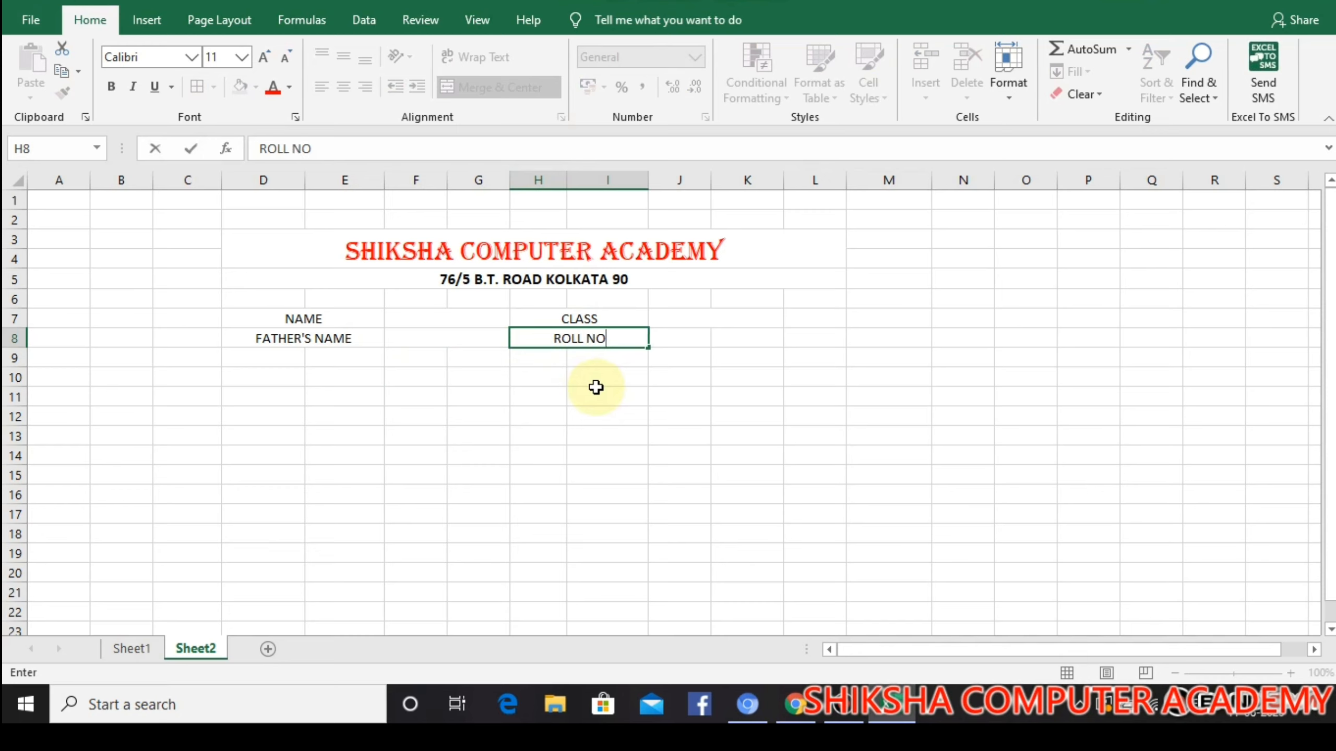
pyautogui.write('.')
pyautogui.moveTo(689, 340); pyautogui.dragTo(745, 340)
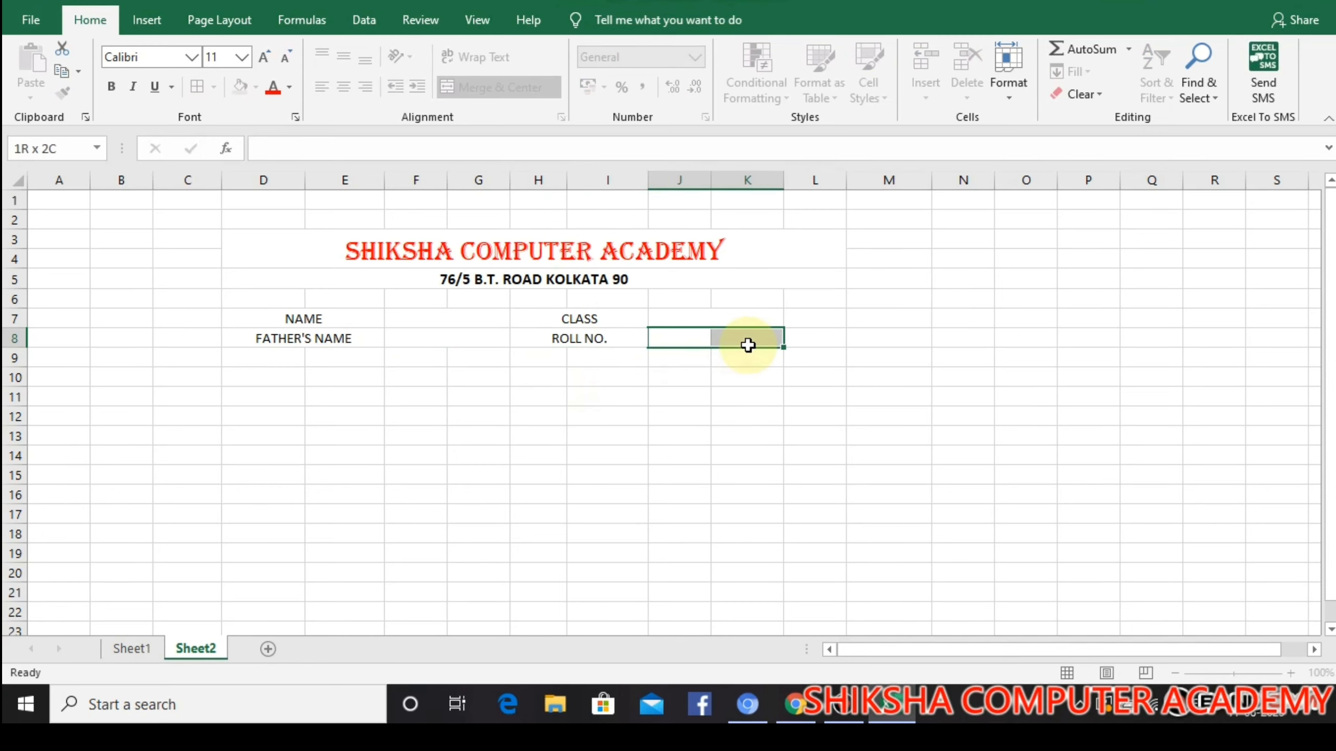
pyautogui.click(535, 91)
pyautogui.click(725, 528)
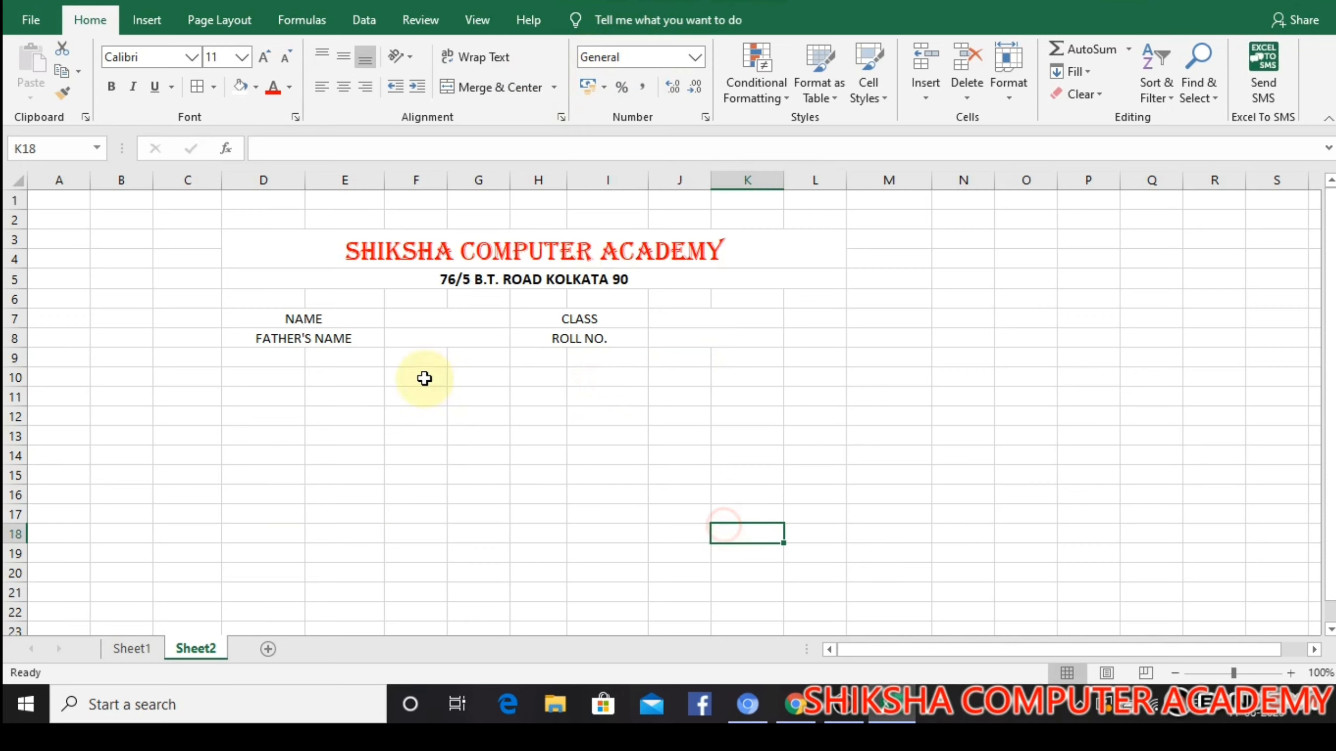
# Apply all borders to the student details block D7:K8
pyautogui.moveTo(236, 322); pyautogui.dragTo(679, 349)
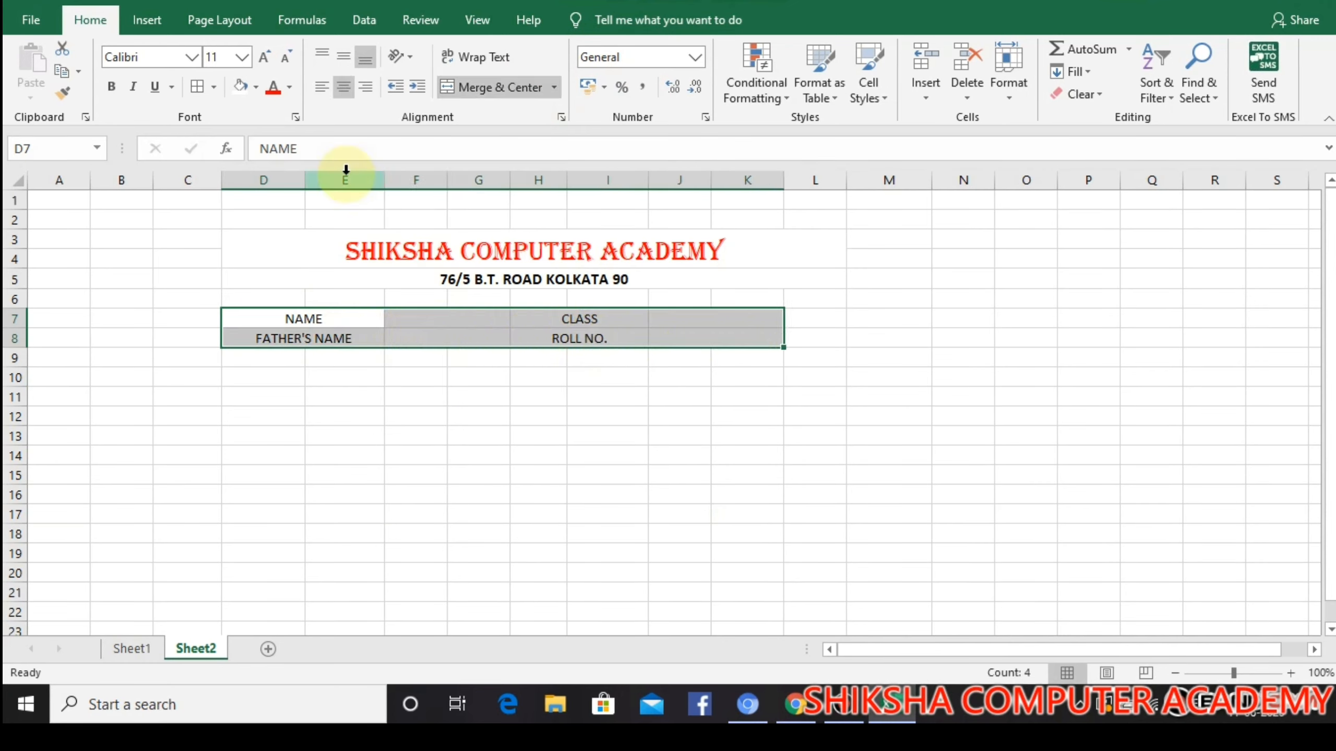
pyautogui.click(215, 88)
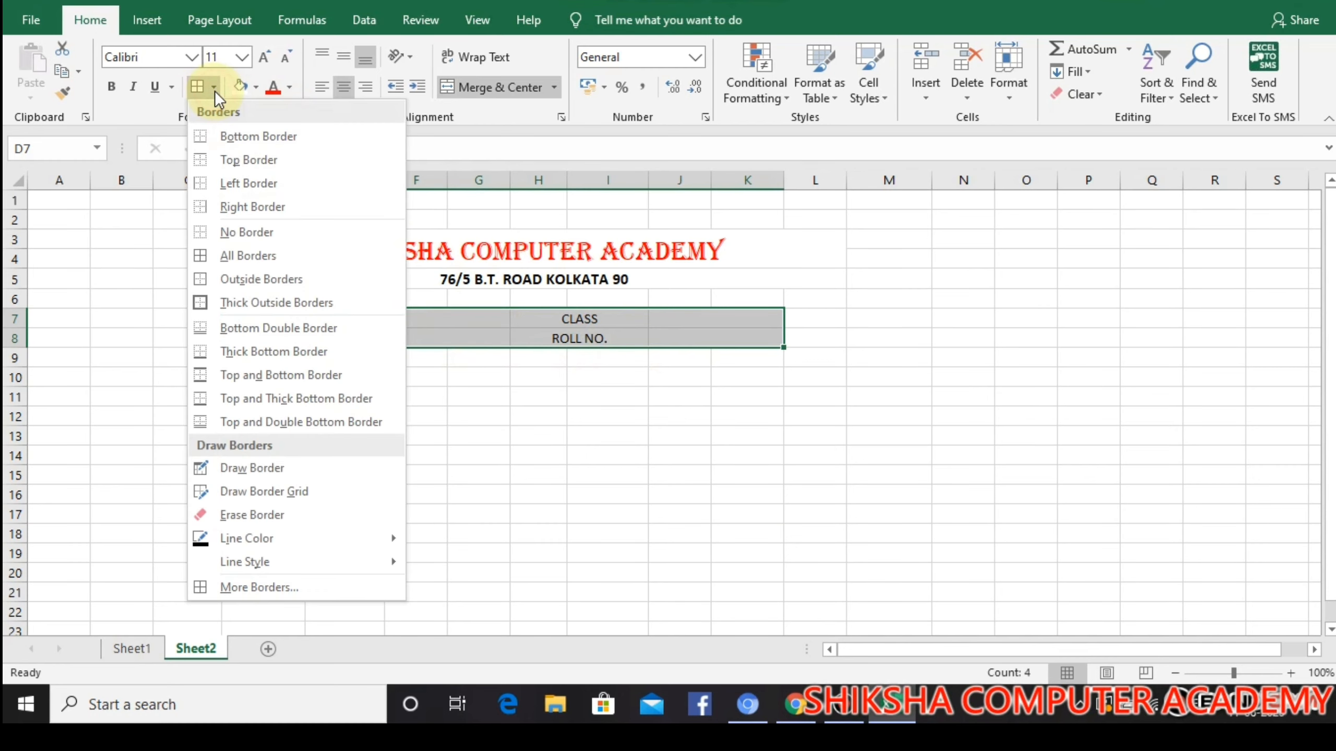
pyautogui.click(236, 256)
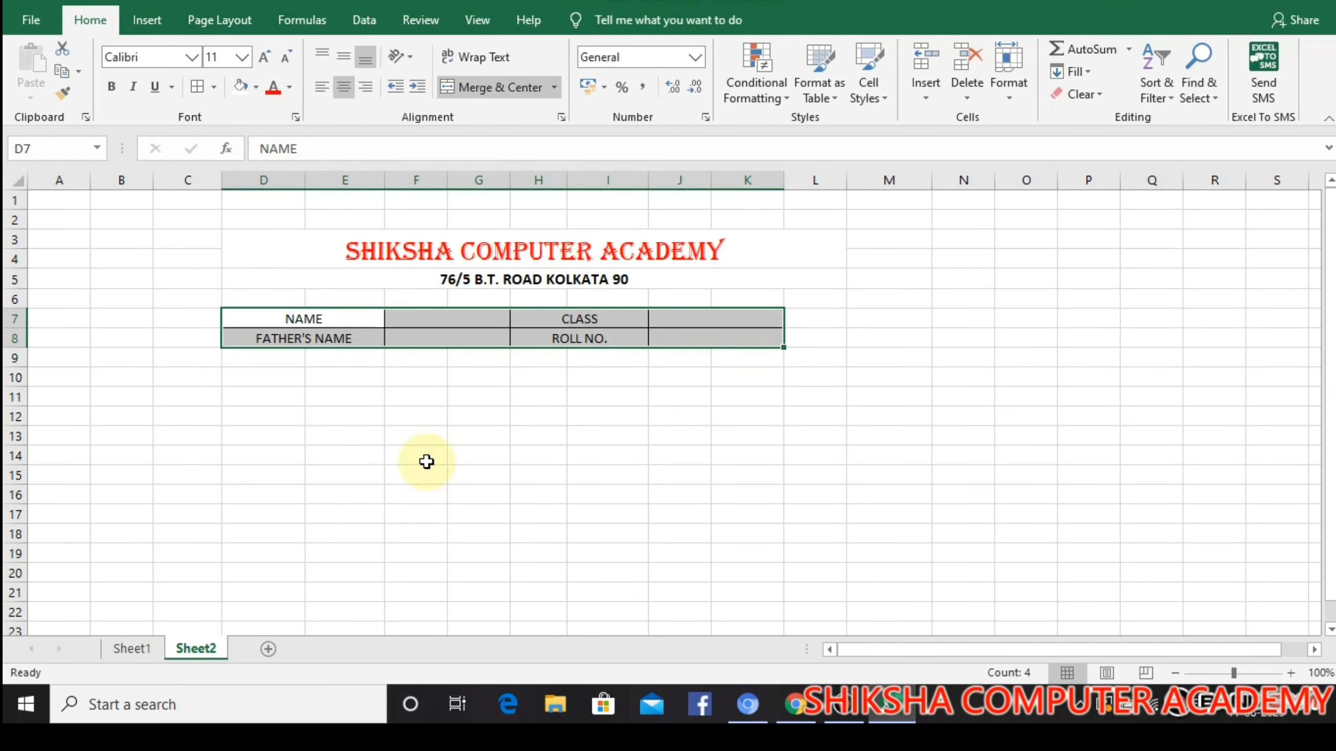
pyautogui.click(478, 474)
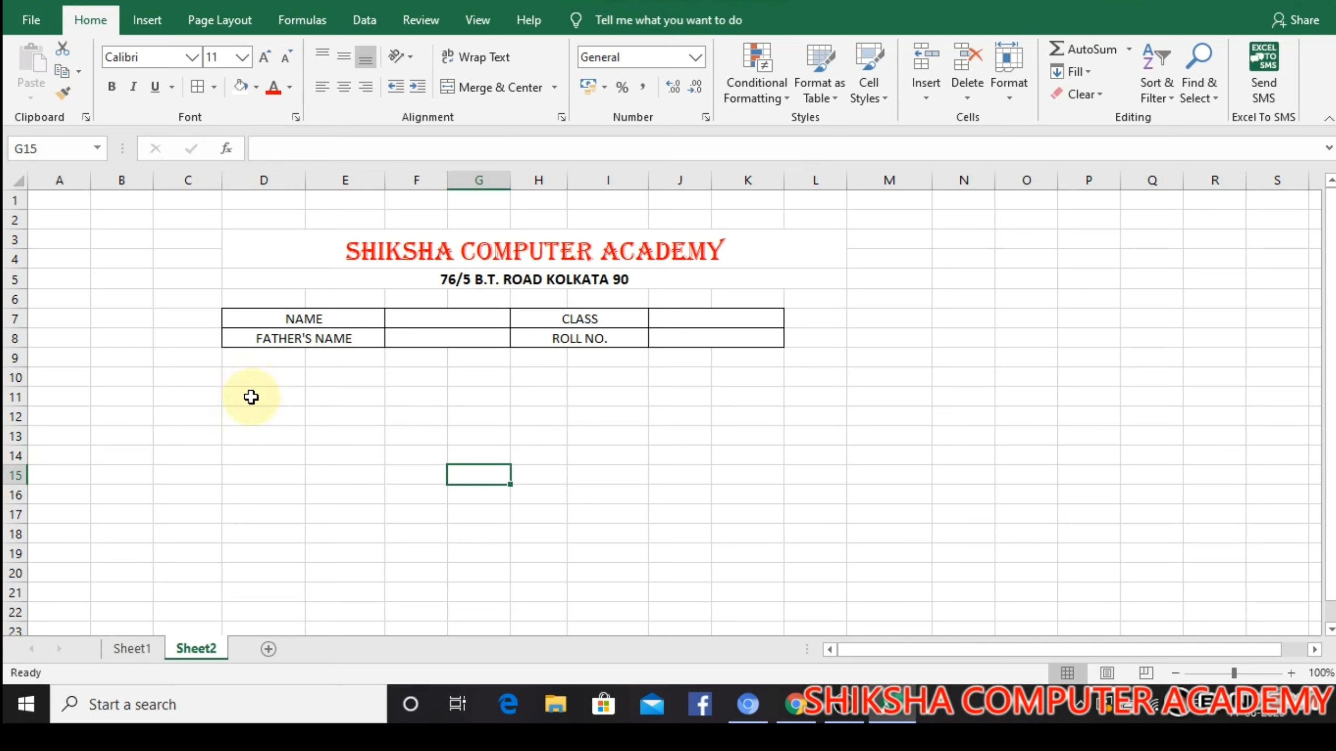
# Merge and center D11:D12 and enter the heading SUBJECT
pyautogui.moveTo(251, 397); pyautogui.dragTo(285, 417)
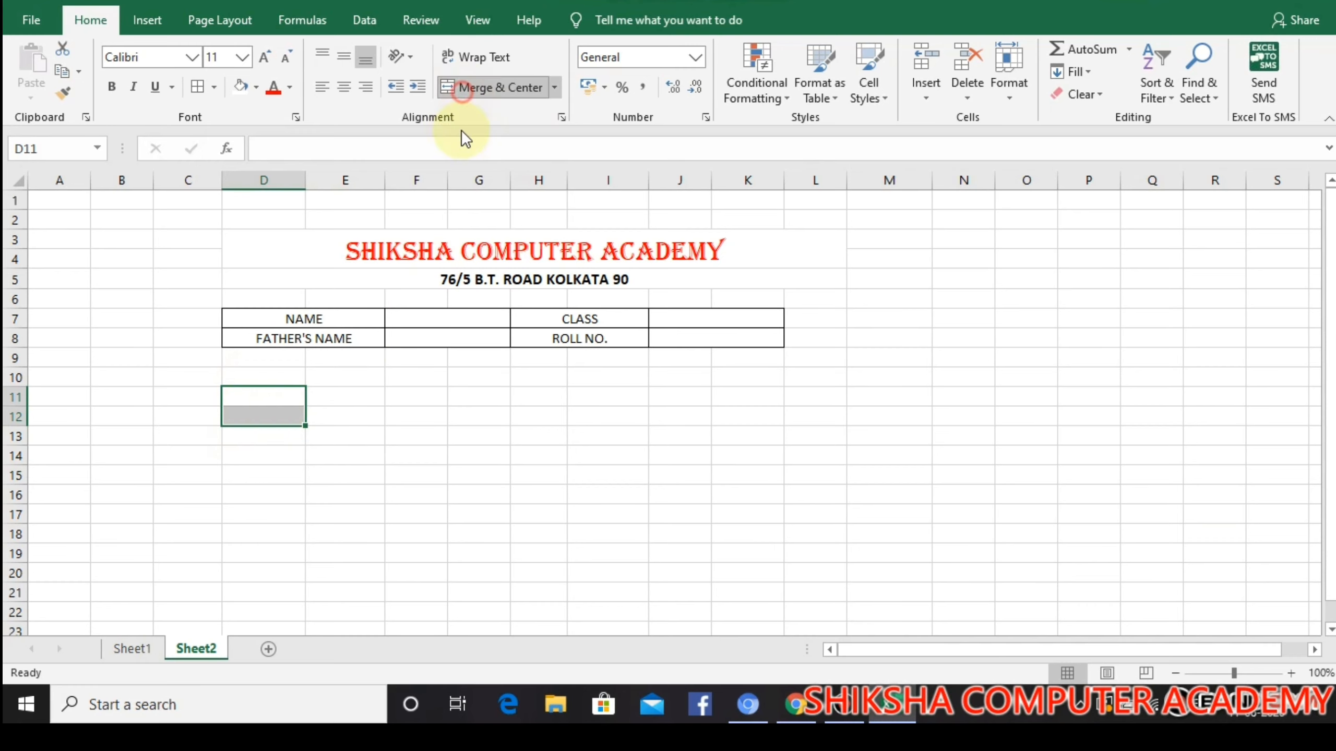
pyautogui.click(463, 94)
pyautogui.write('JECT')
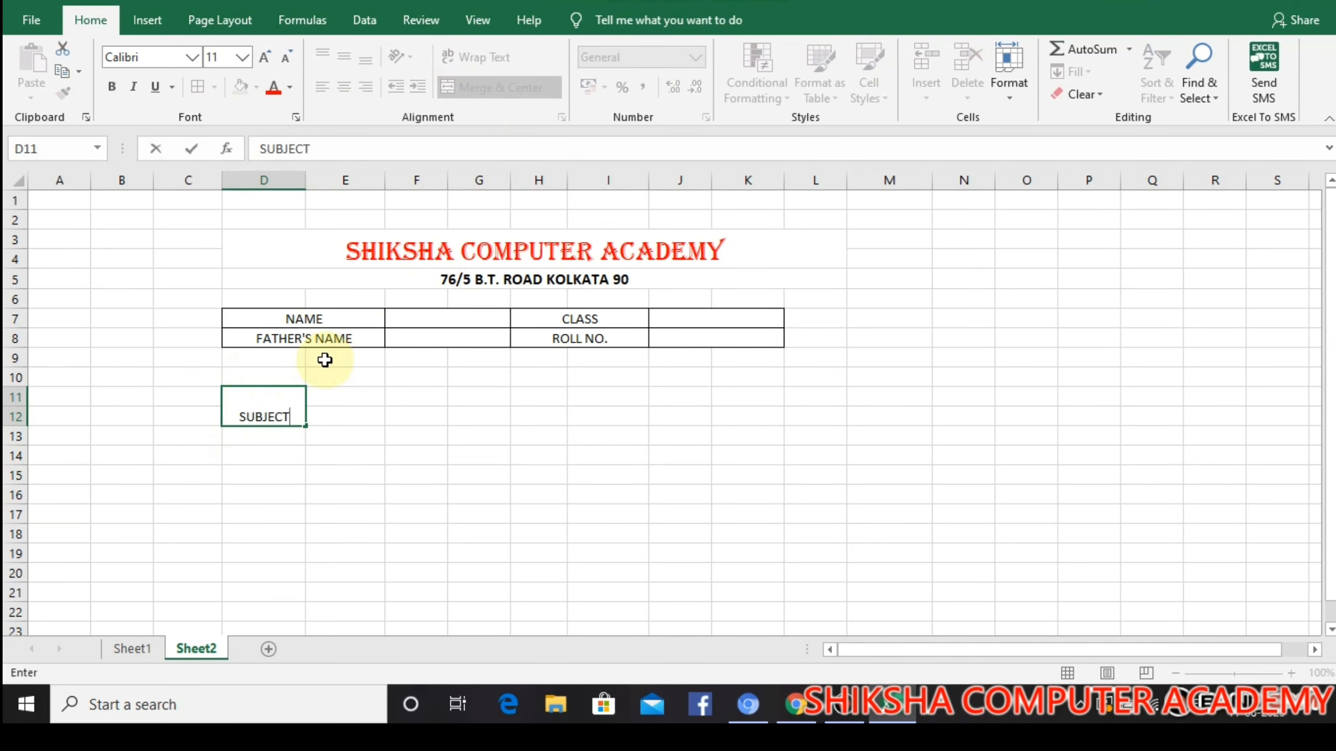
pyautogui.press('Tab')
# Merge and center E11:E12, enter the heading TOTAL MARKS, and widen column E to fit it
pyautogui.moveTo(322, 397); pyautogui.dragTo(334, 421)
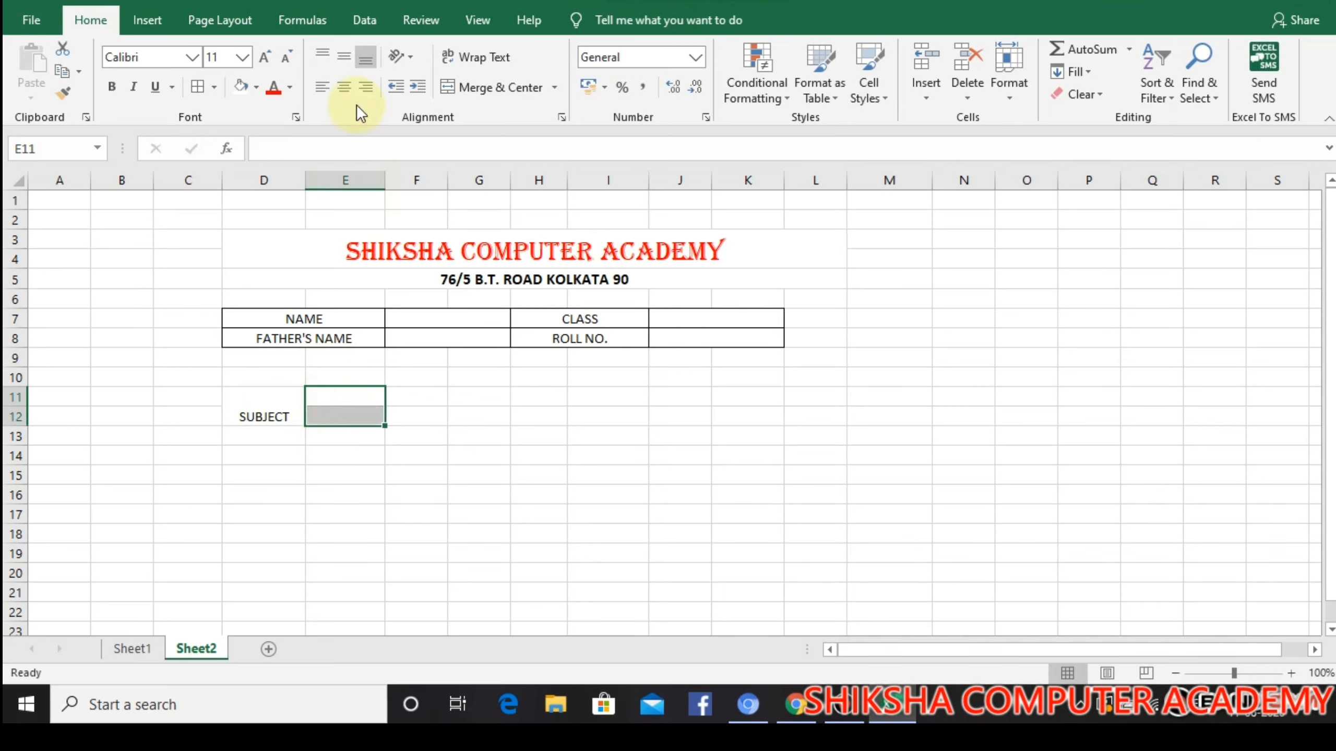
pyautogui.click(451, 87)
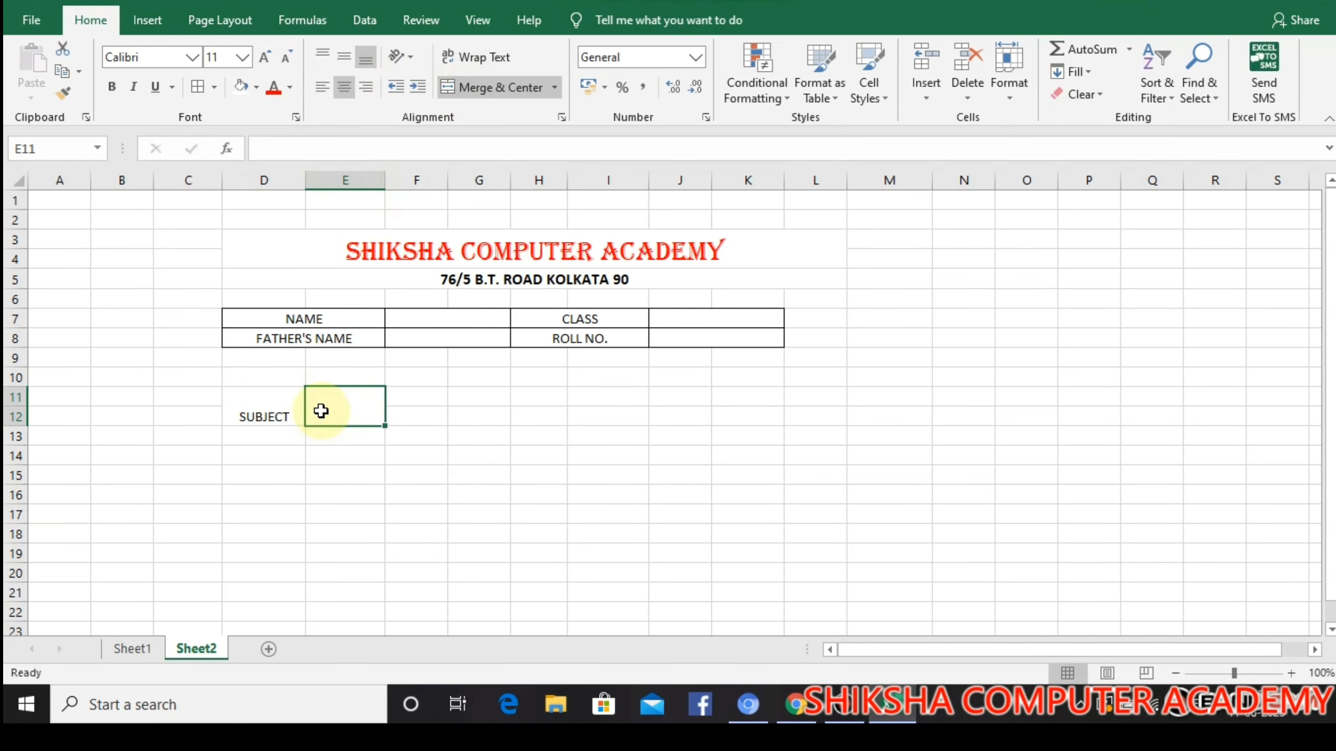
pyautogui.write('TOTAL MARKS')
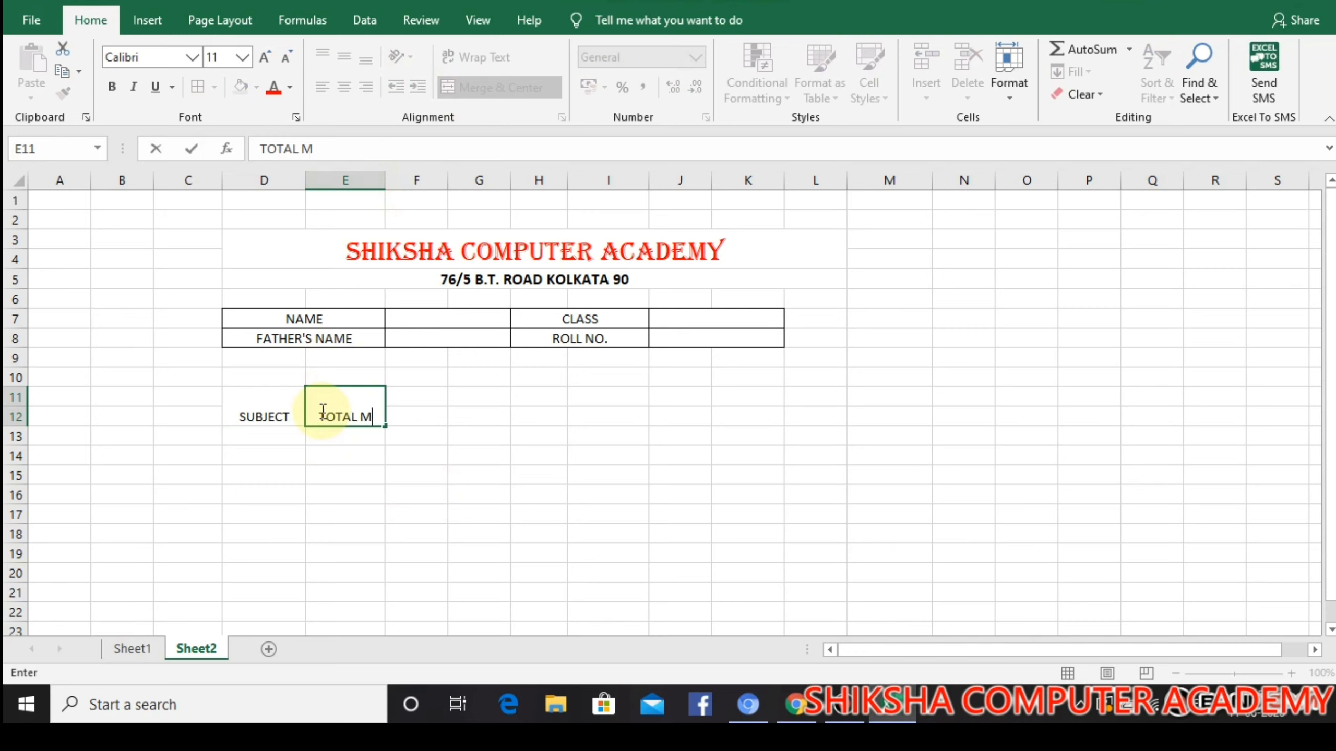
pyautogui.click(481, 417)
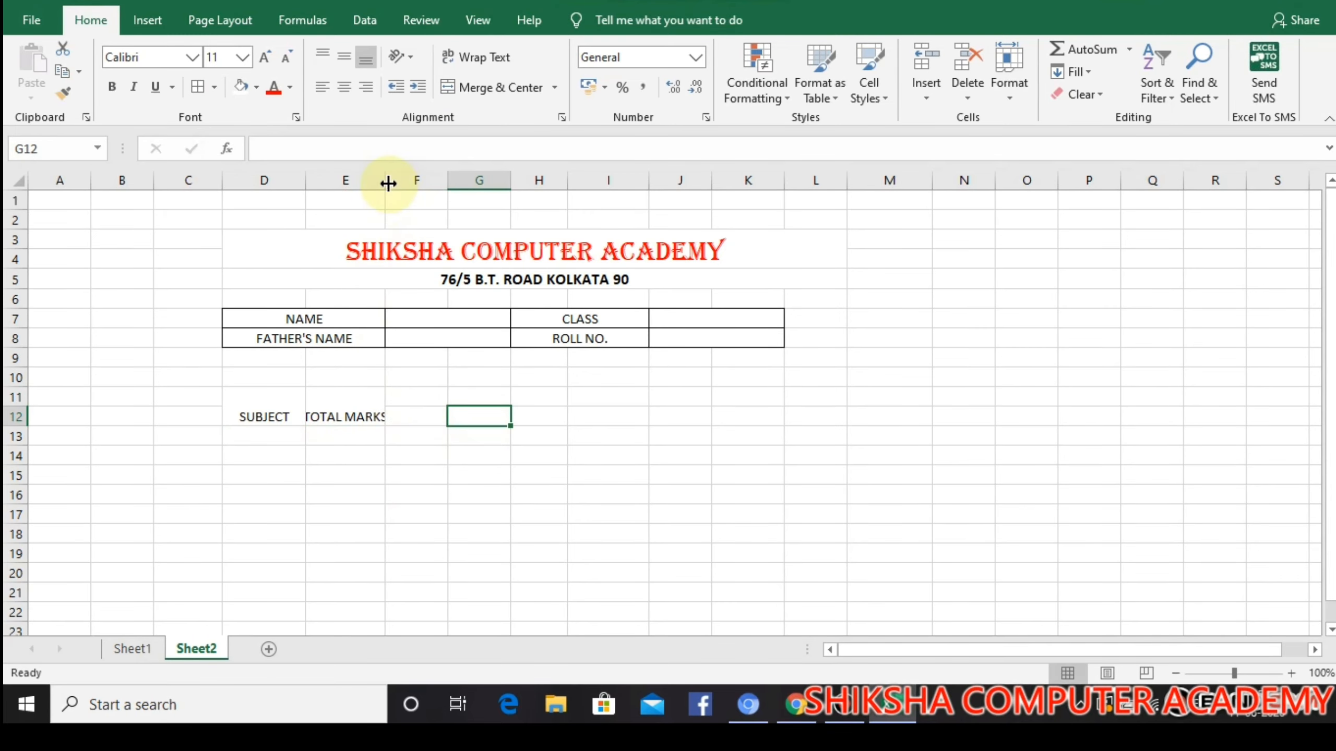
pyautogui.moveTo(388, 181); pyautogui.dragTo(398, 180)
# Merge and center F11:F12, enter the heading PASSING MARKS, and autofit column F
pyautogui.moveTo(439, 395); pyautogui.dragTo(441, 416)
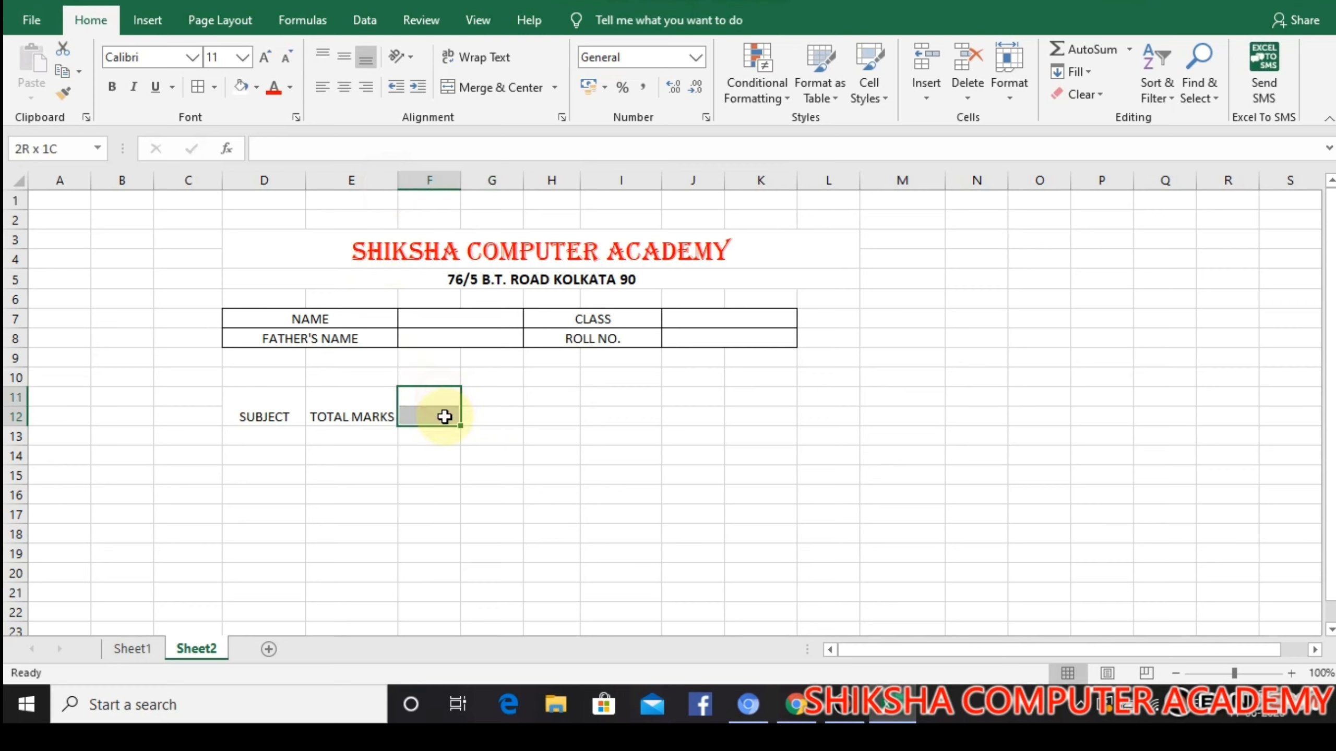
pyautogui.click(499, 86)
pyautogui.write('PASSIN')
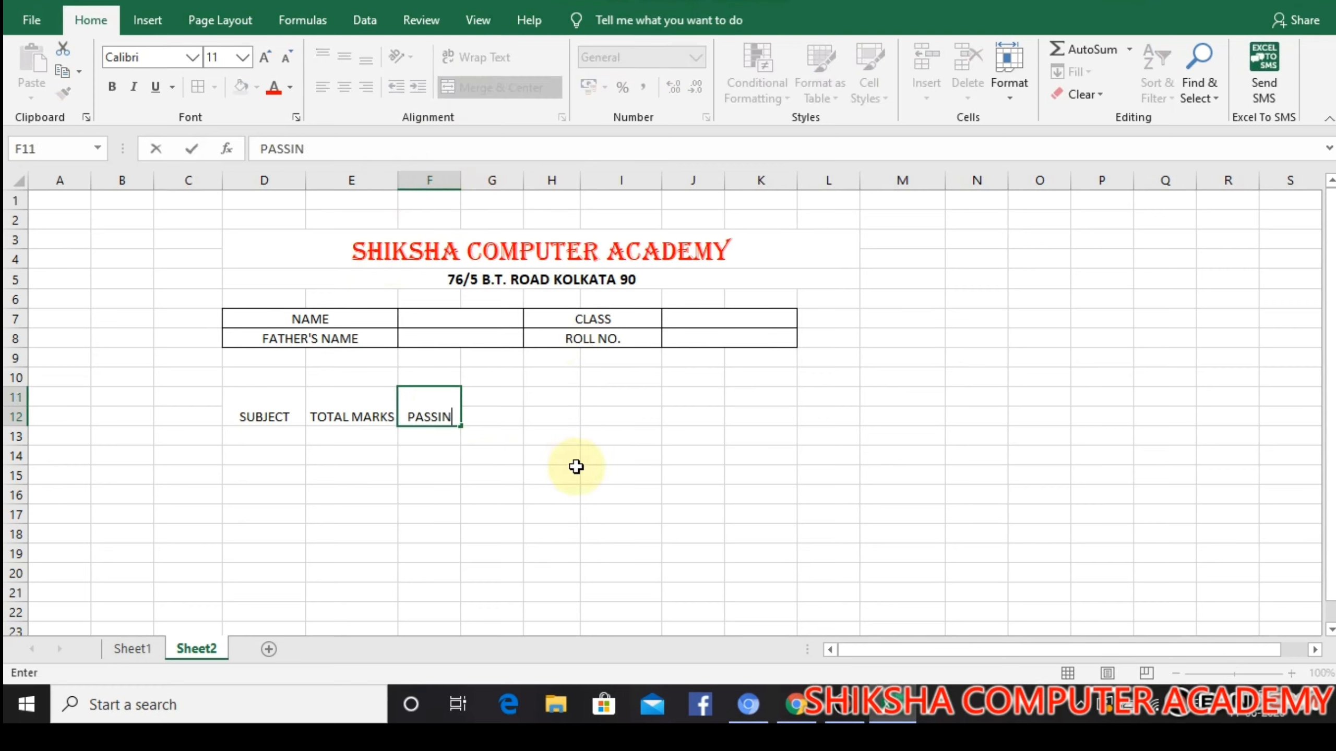
pyautogui.write('G MARKS')
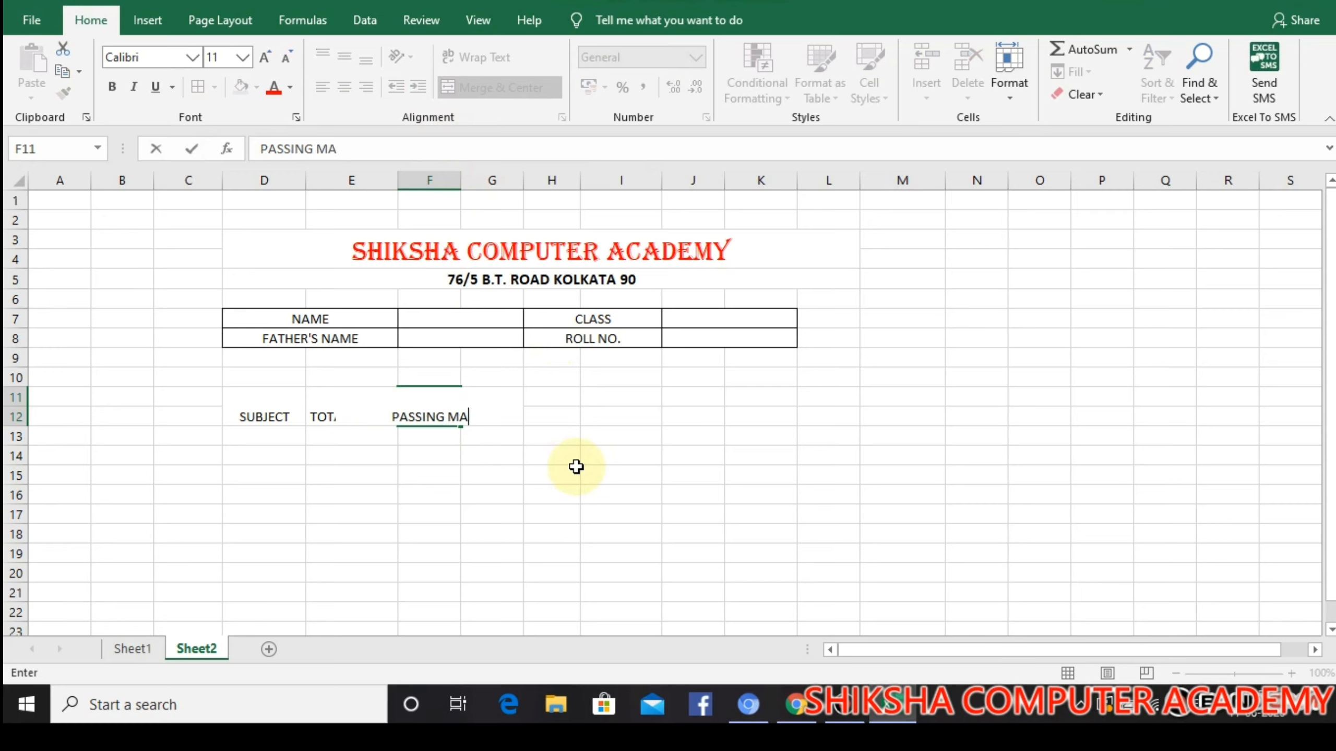
pyautogui.click(619, 477)
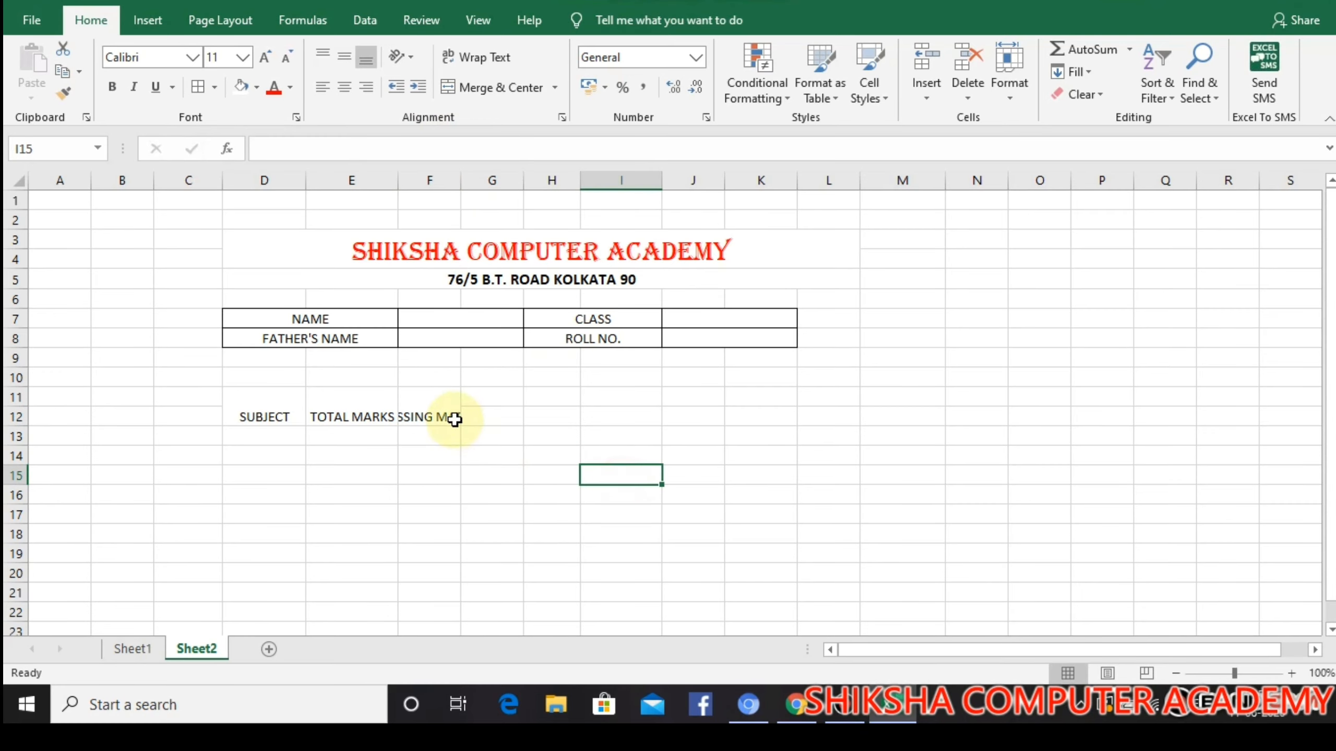
pyautogui.doubleClick(461, 185)
# Merge and center cells G11:G12 for the next column heading
pyautogui.moveTo(523, 403); pyautogui.dragTo(531, 429)
pyautogui.moveTo(531, 428); pyautogui.dragTo(545, 410)
pyautogui.click(529, 404)
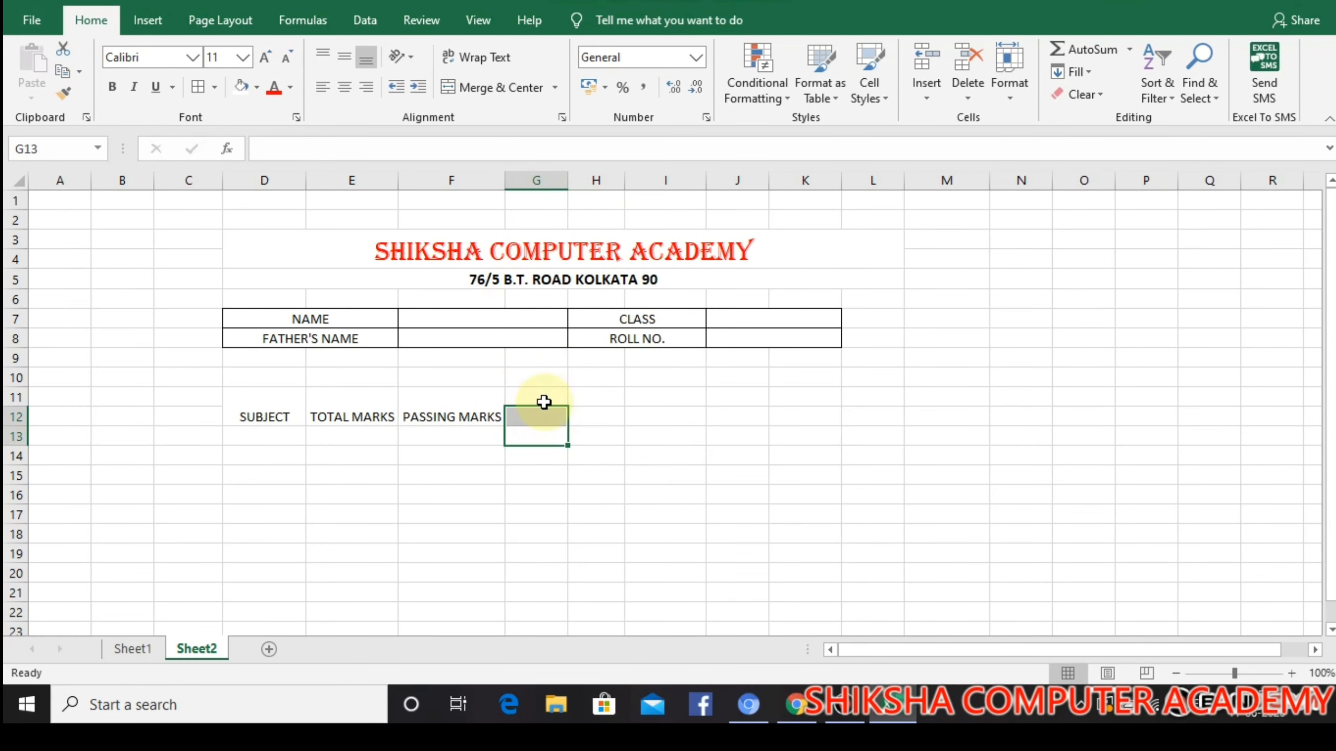
pyautogui.click(532, 399)
pyautogui.moveTo(534, 406); pyautogui.dragTo(535, 418)
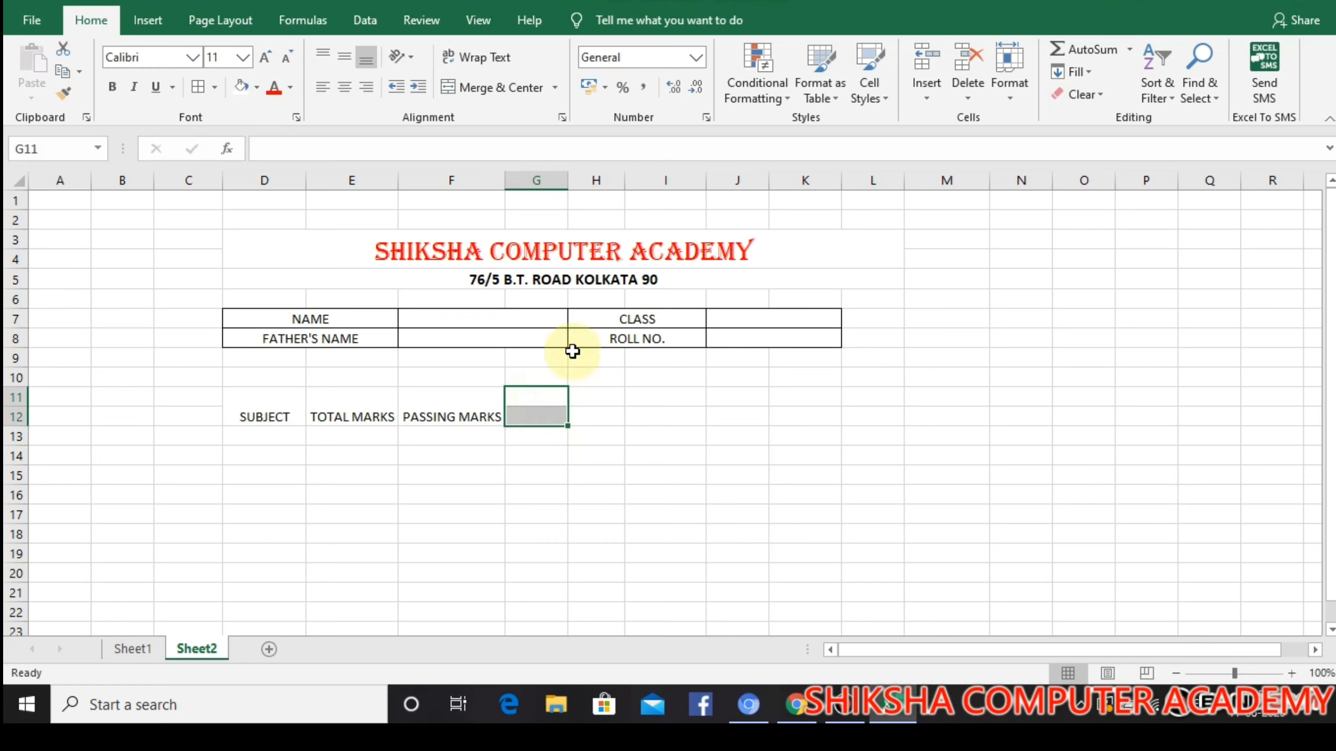
pyautogui.click(475, 88)
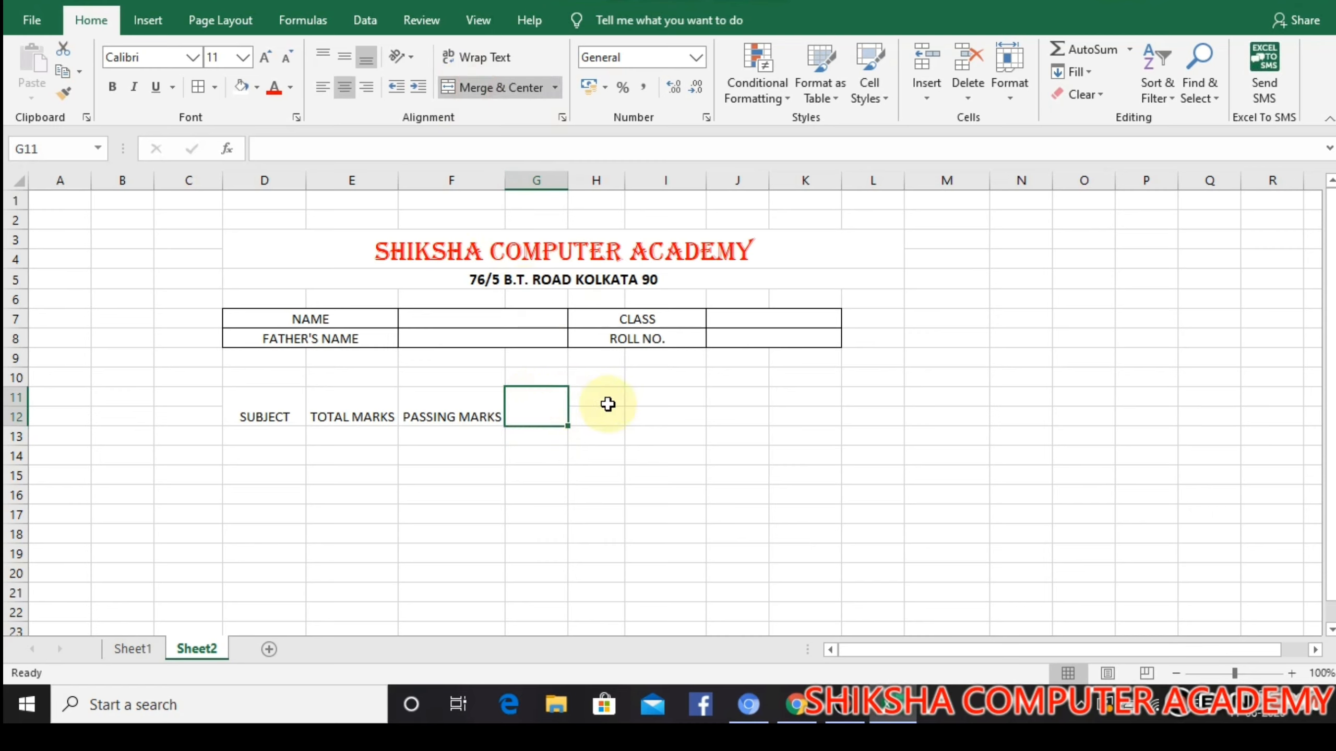
# Enter the heading MARKS OBTAINS in the merged cell G11 and autofit column G to it
pyautogui.write('MARKS')
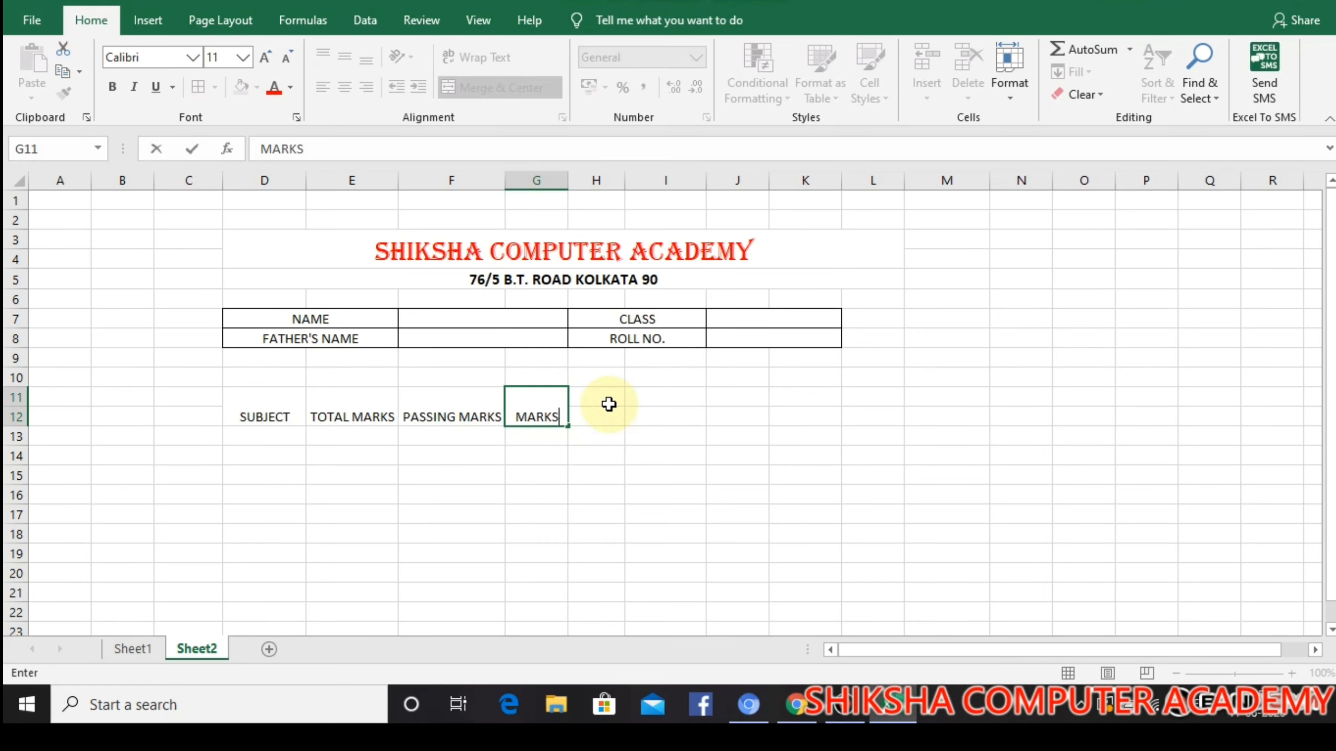
pyautogui.write(' OBTAI')
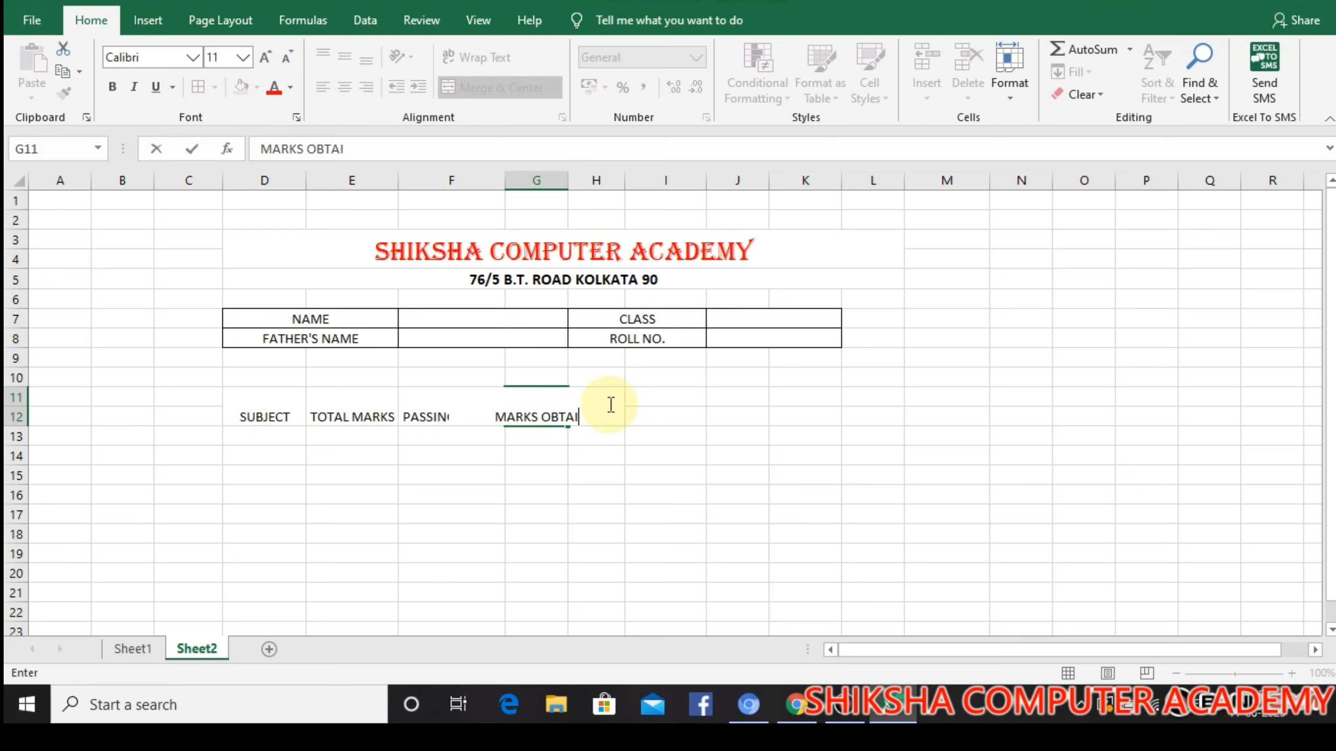
pyautogui.write('NS')
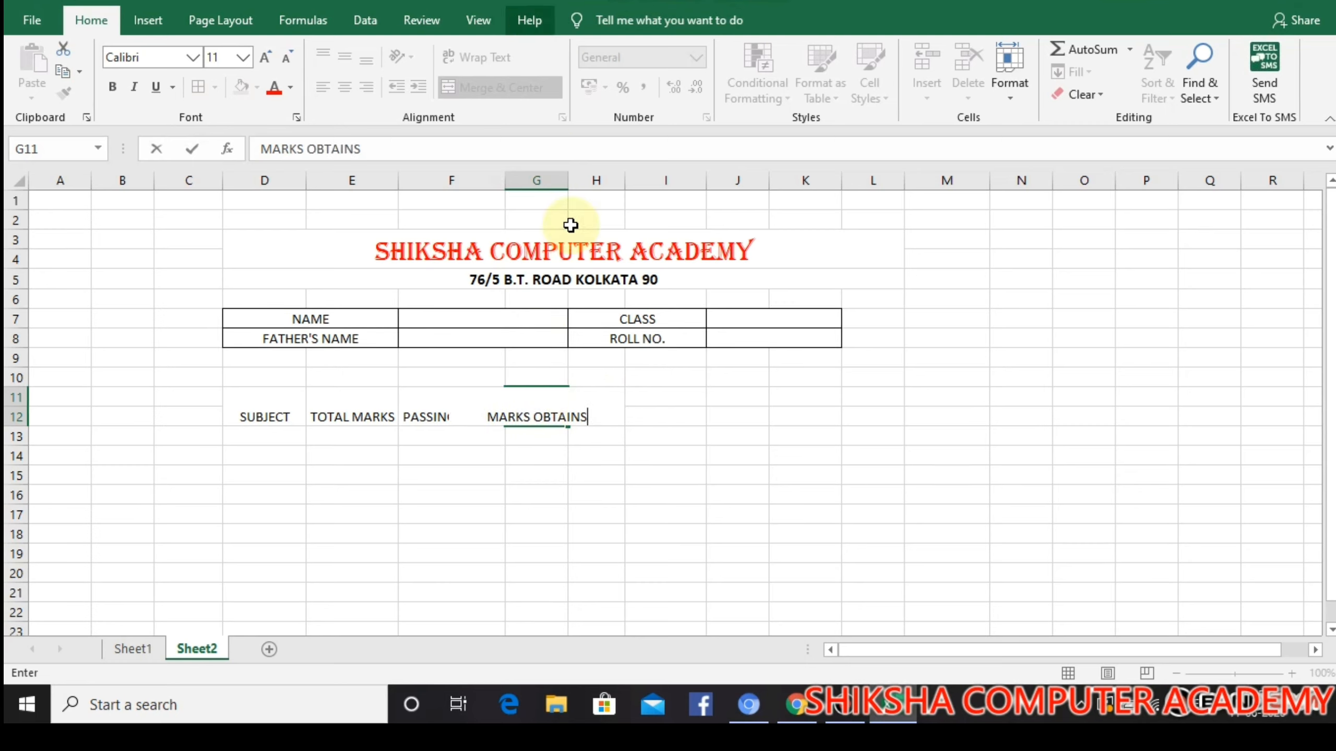
pyautogui.click(592, 201)
pyautogui.moveTo(562, 186); pyautogui.dragTo(562, 186)
pyautogui.doubleClick(562, 186)
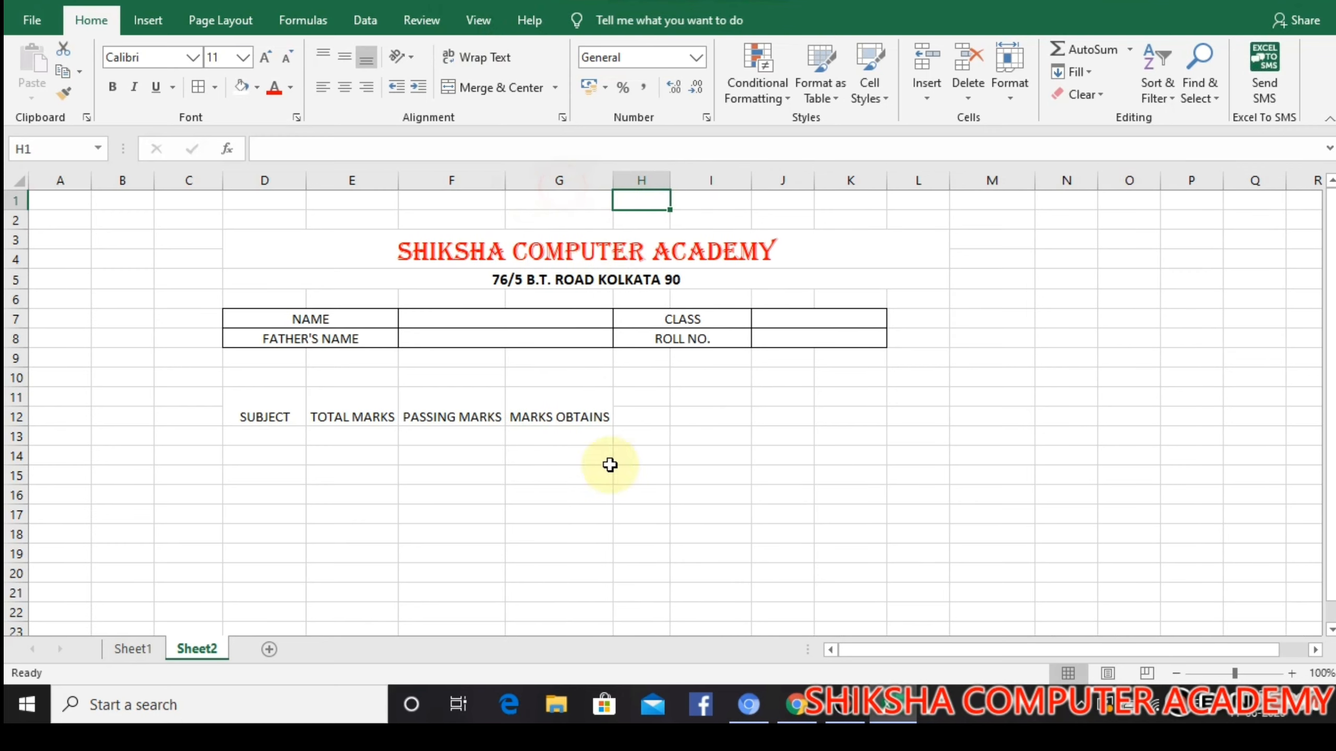
# Fill row 13 with the subject ENGLISH, total marks 100 and passing marks 40
pyautogui.click(265, 434)
pyautogui.write('EN')
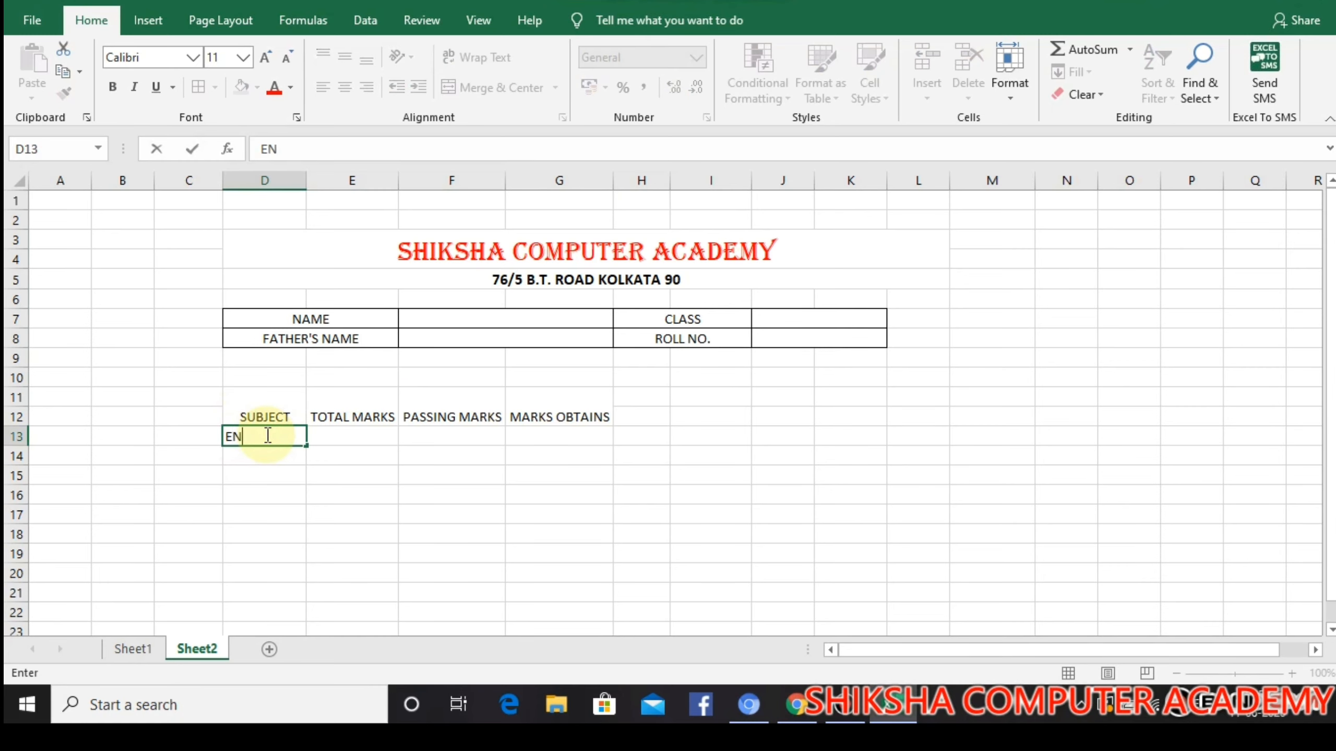
pyautogui.write('GLISH')
pyautogui.click(337, 435)
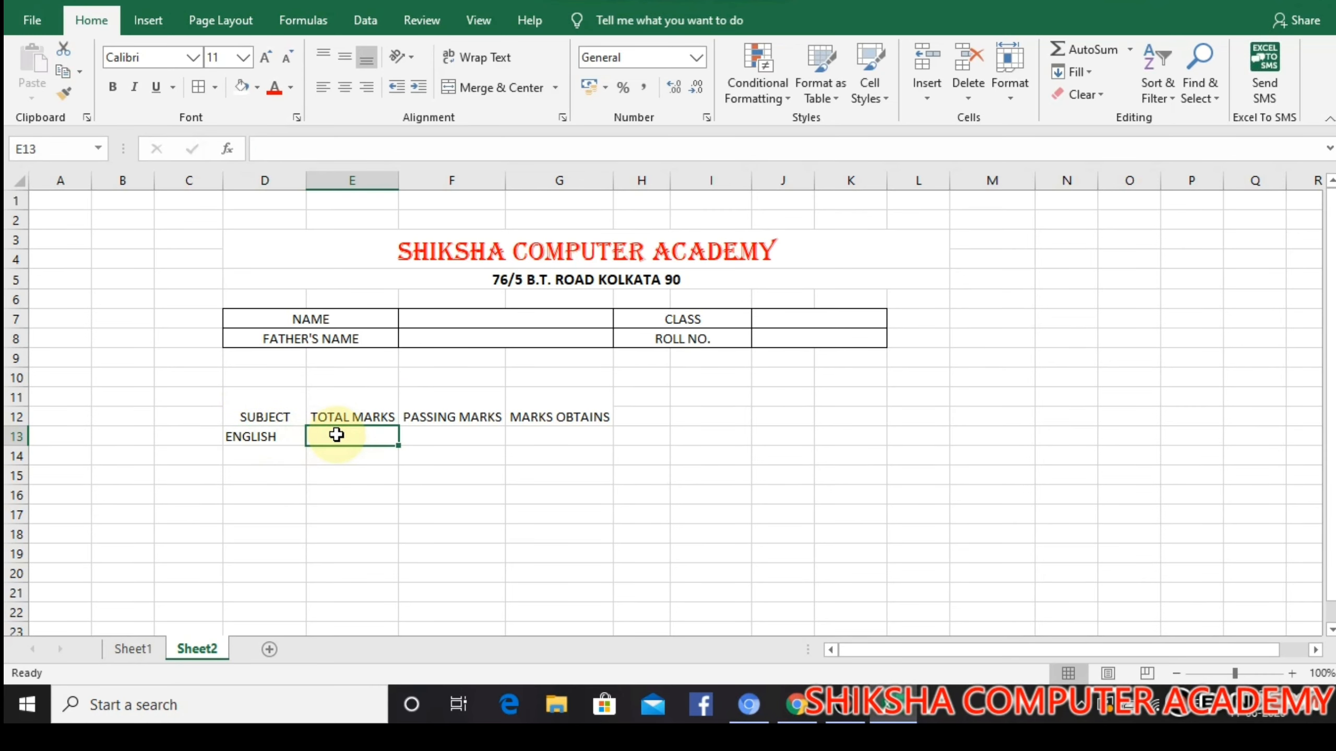
pyautogui.write('100')
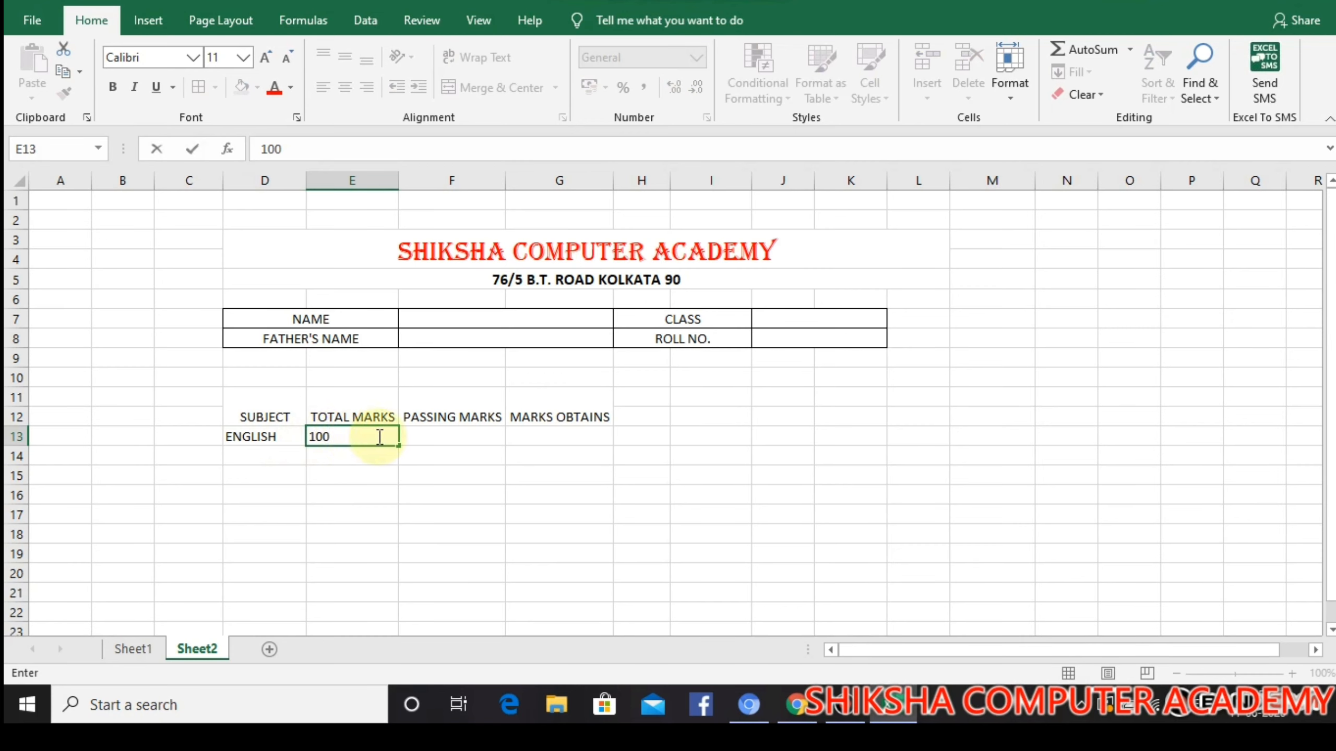
pyautogui.click(420, 438)
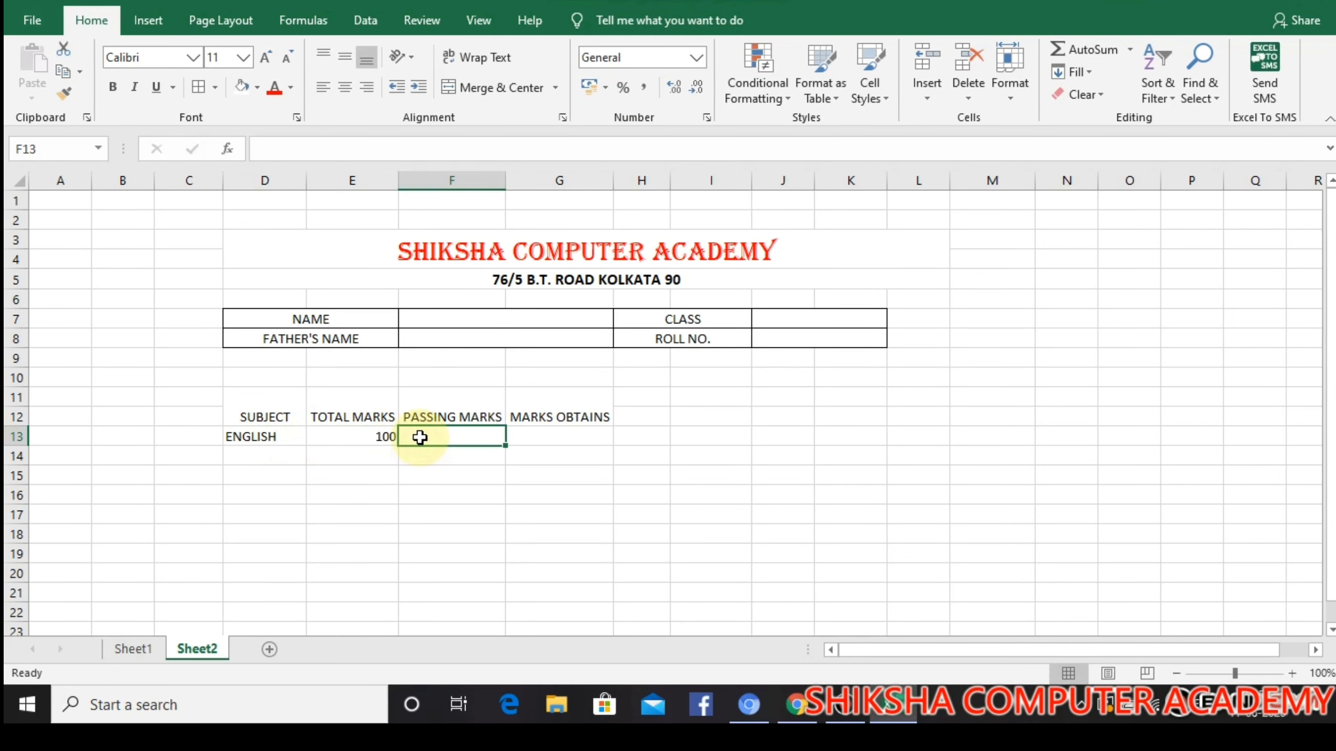
pyautogui.write('40')
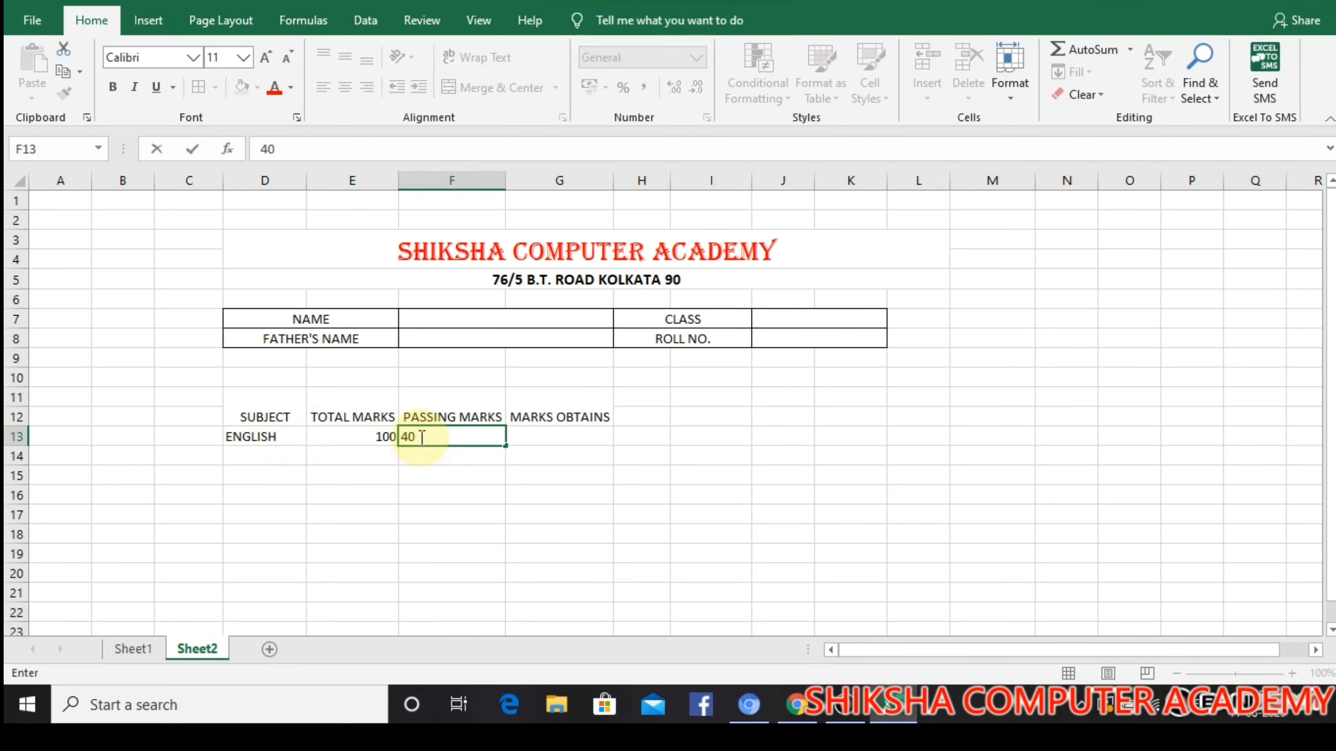
pyautogui.click(629, 454)
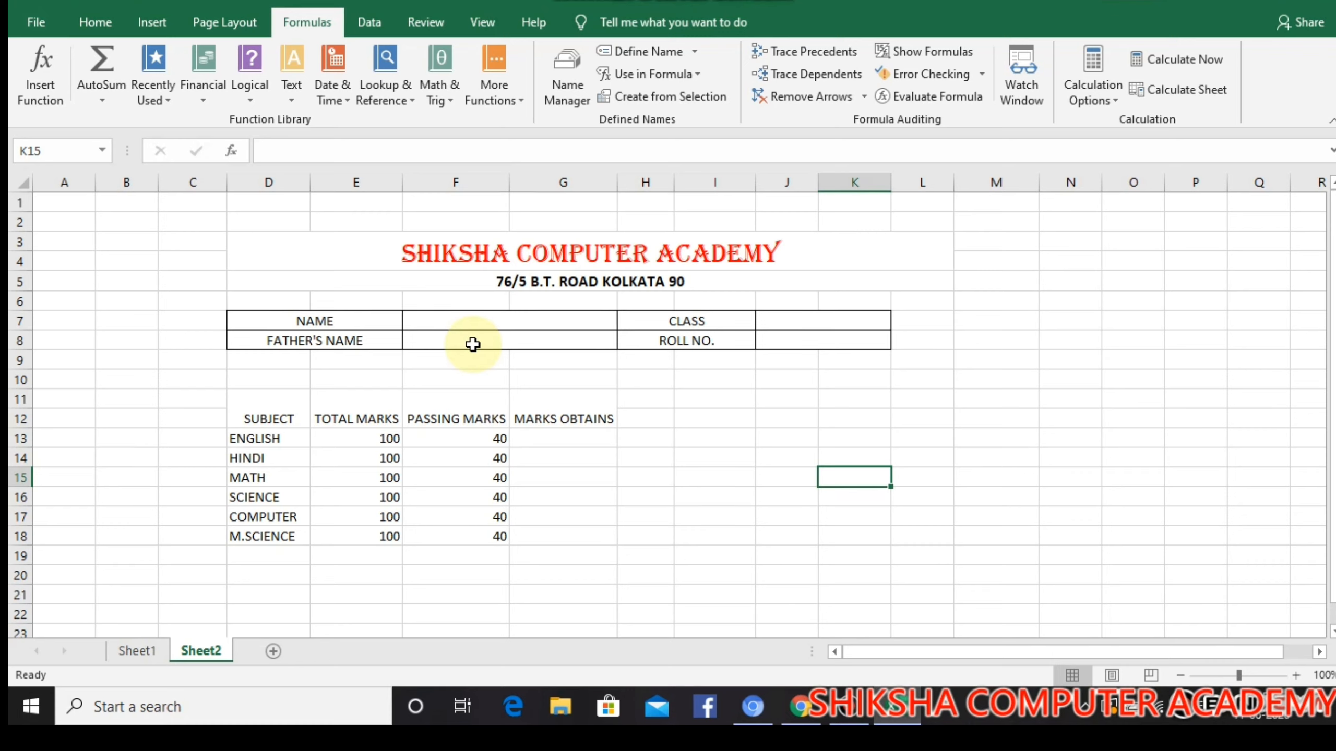
# Define the workbook-scoped name STUDENT for the student table B6:M16 on Sheet1
pyautogui.click(128, 655)
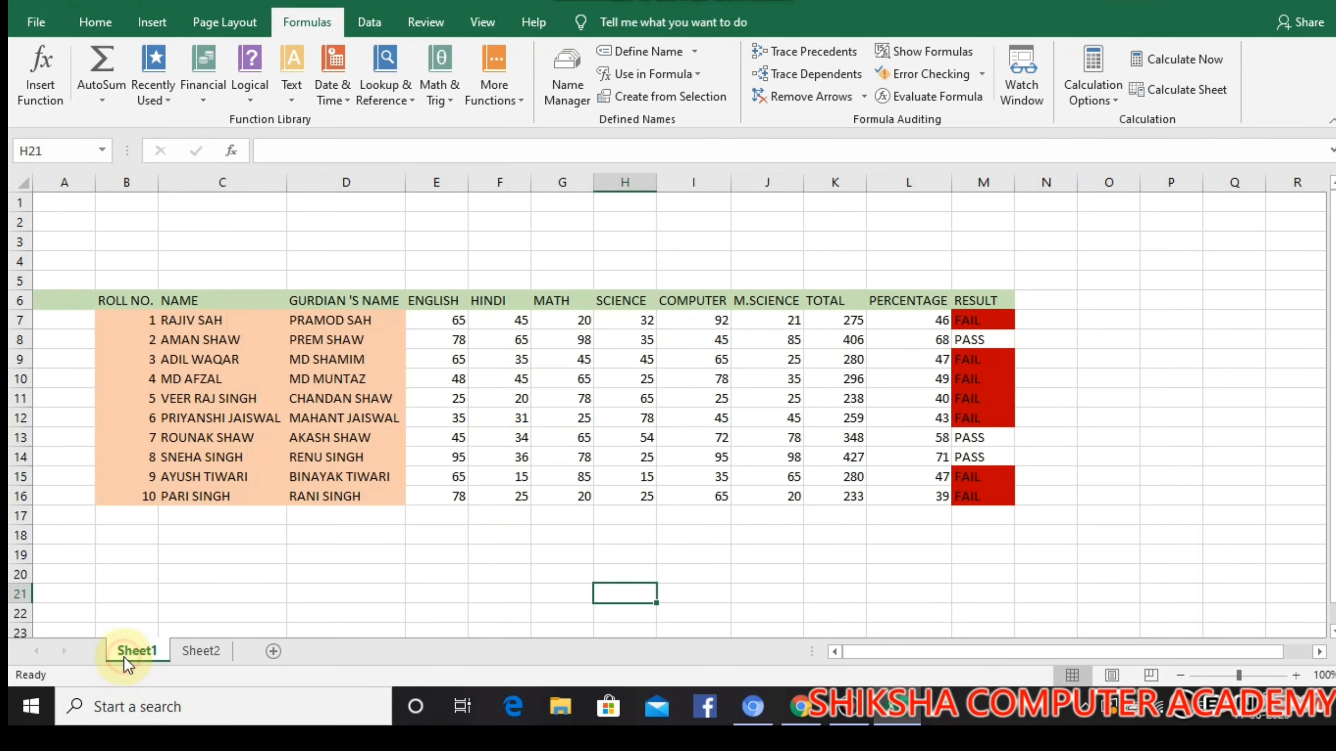
pyautogui.moveTo(127, 291); pyautogui.dragTo(979, 492)
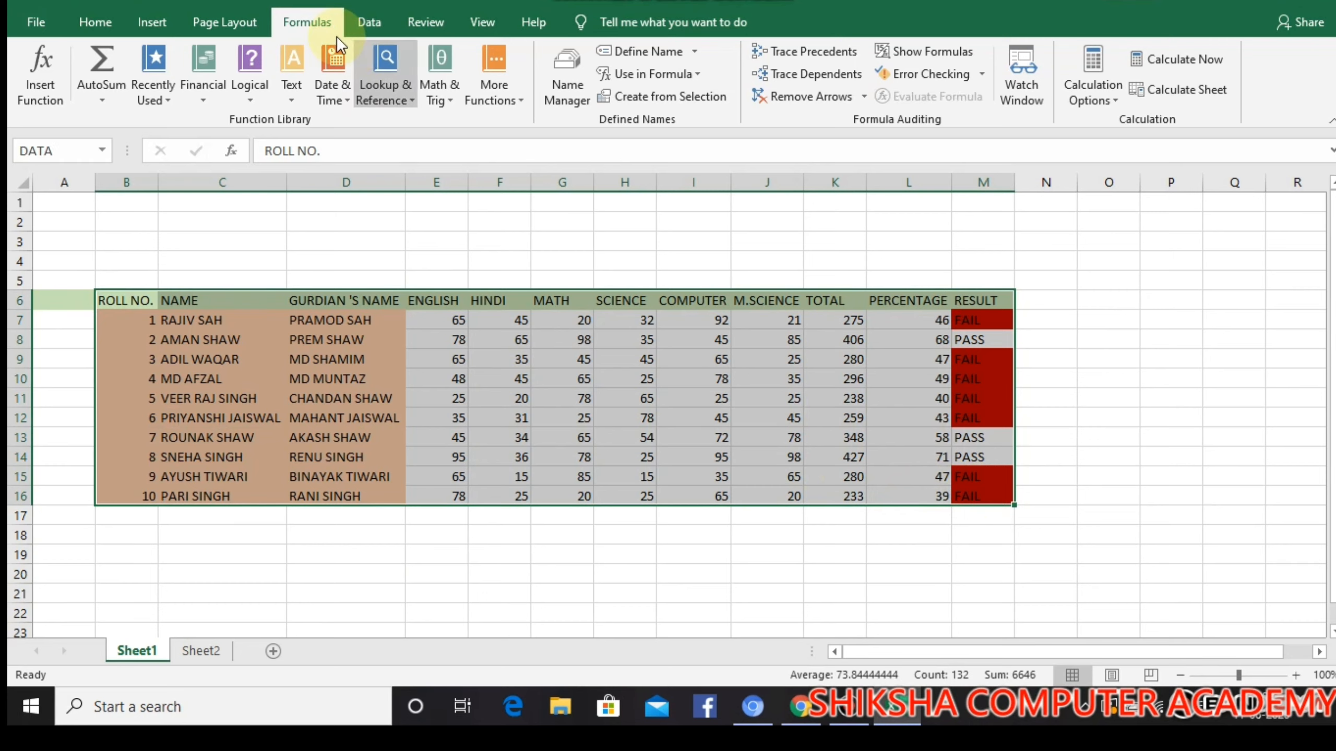
pyautogui.click(680, 52)
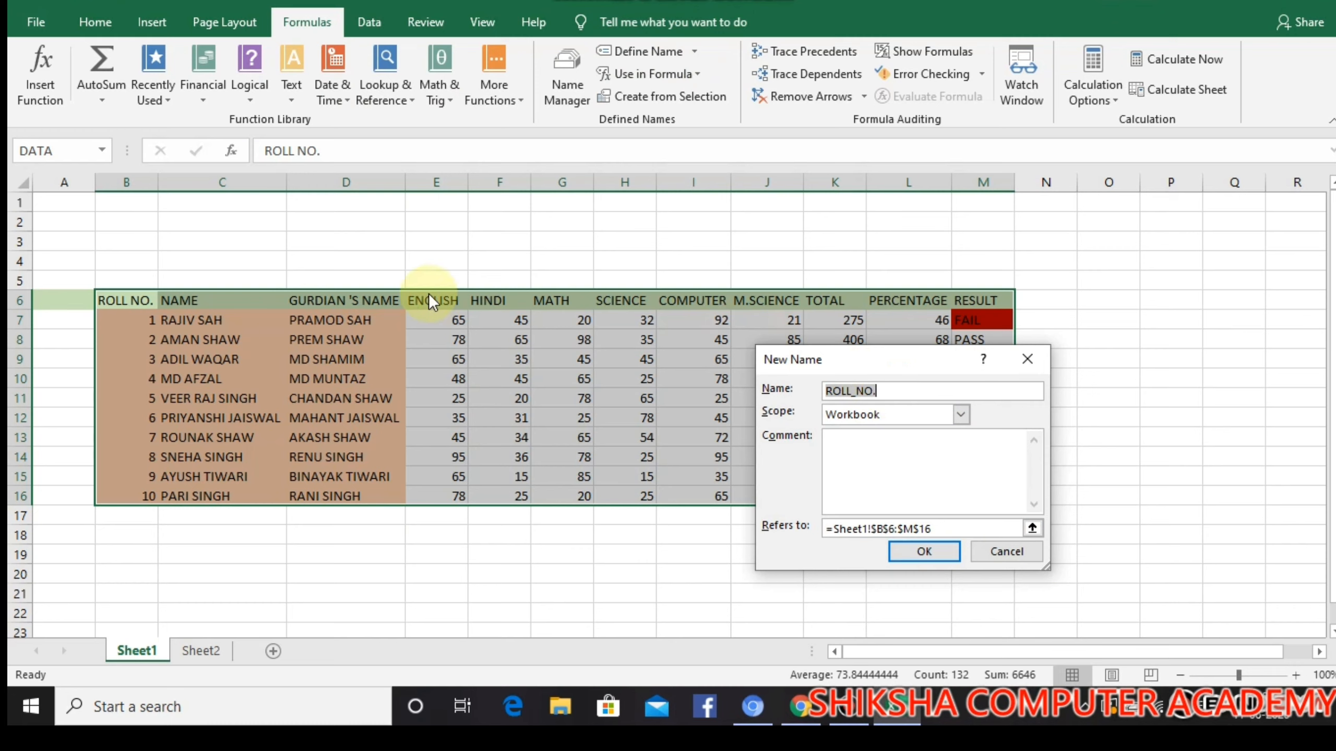
pyautogui.write('STUDENT')
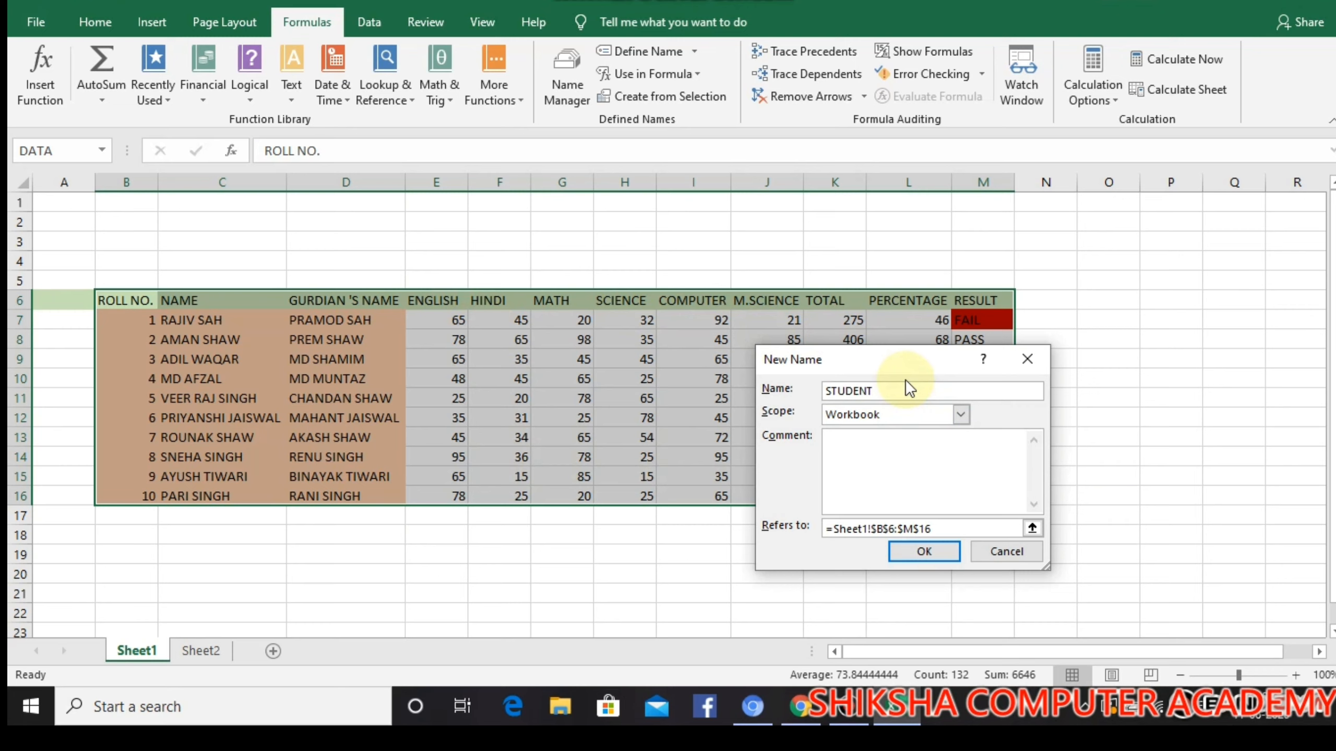
pyautogui.click(931, 550)
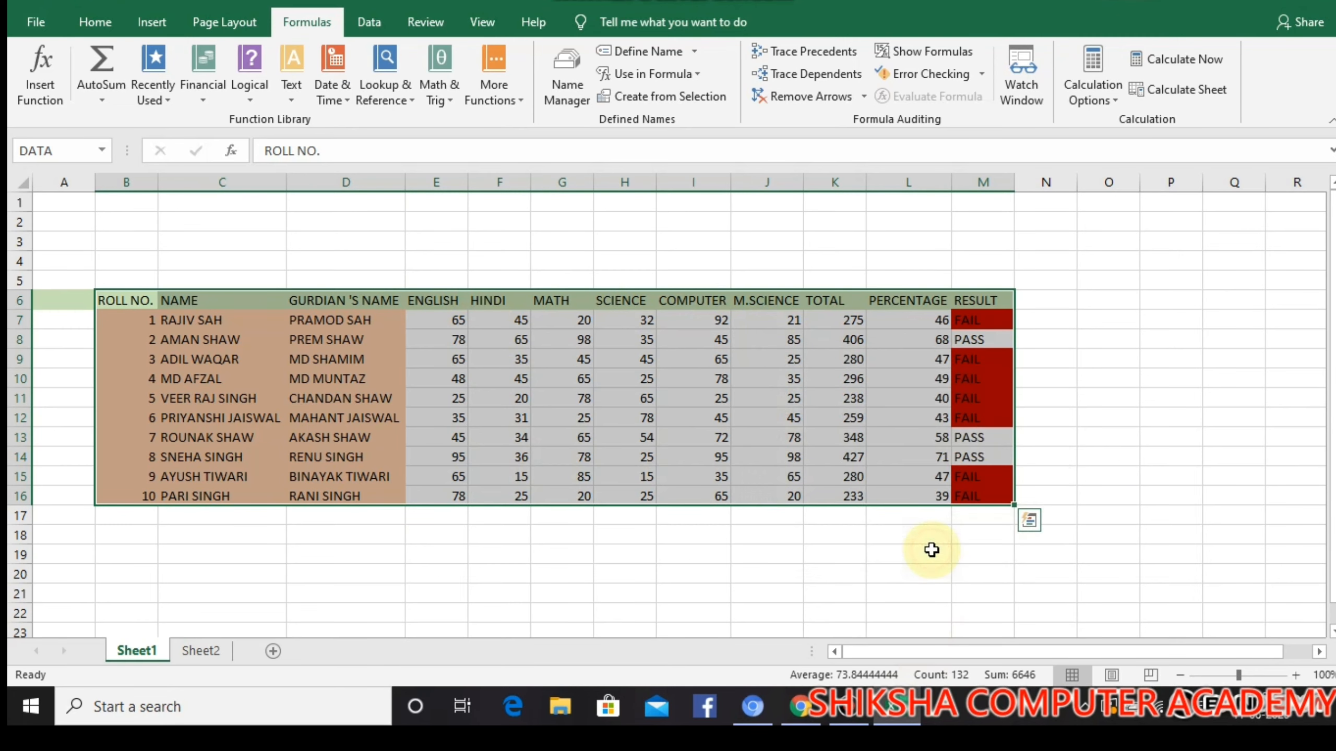
pyautogui.click(189, 532)
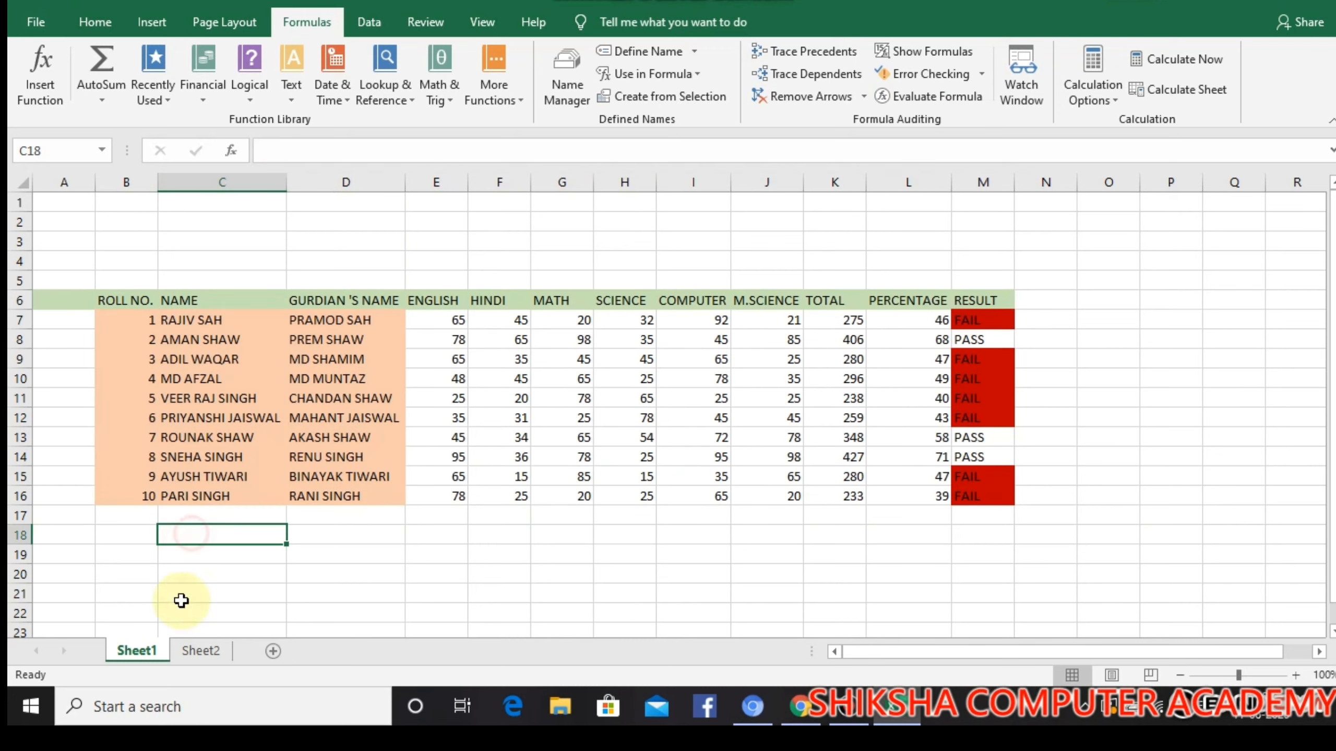
# Begin a VLOOKUP formula in the student name field F7 on Sheet2
pyautogui.click(200, 653)
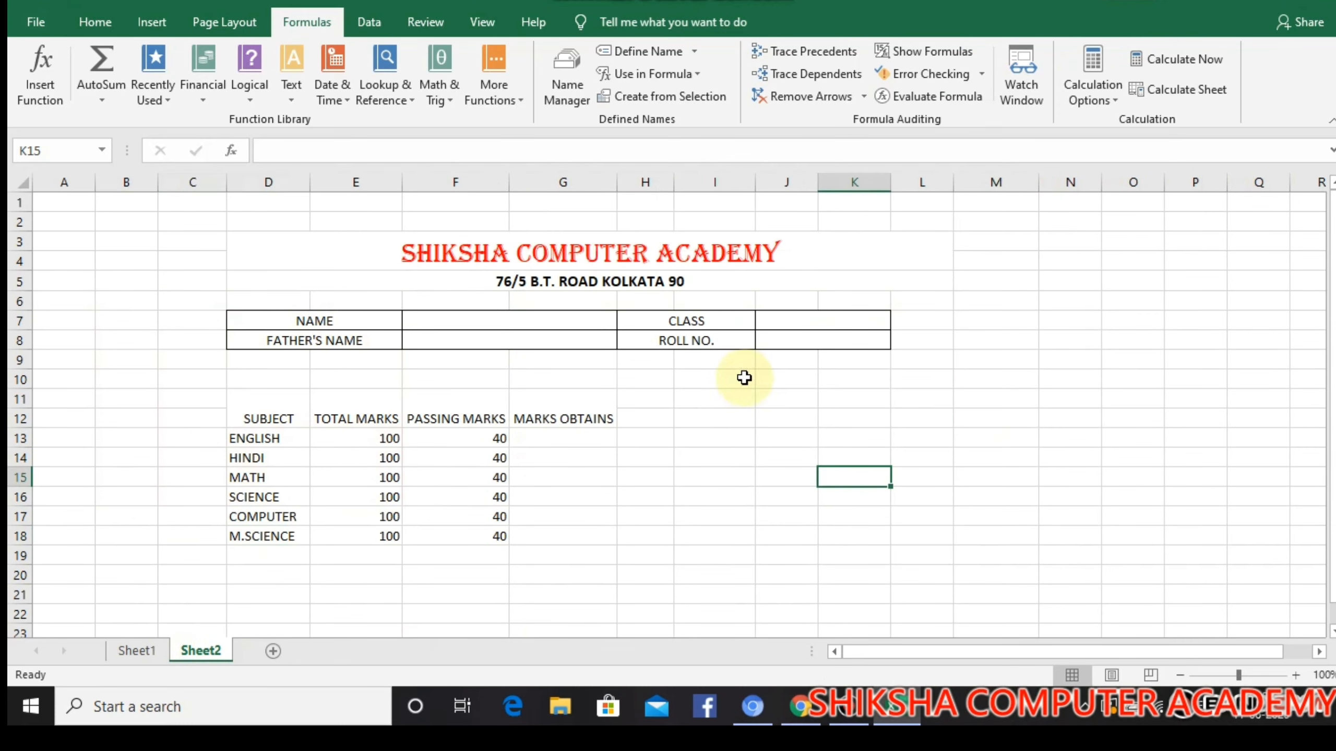
pyautogui.click(799, 342)
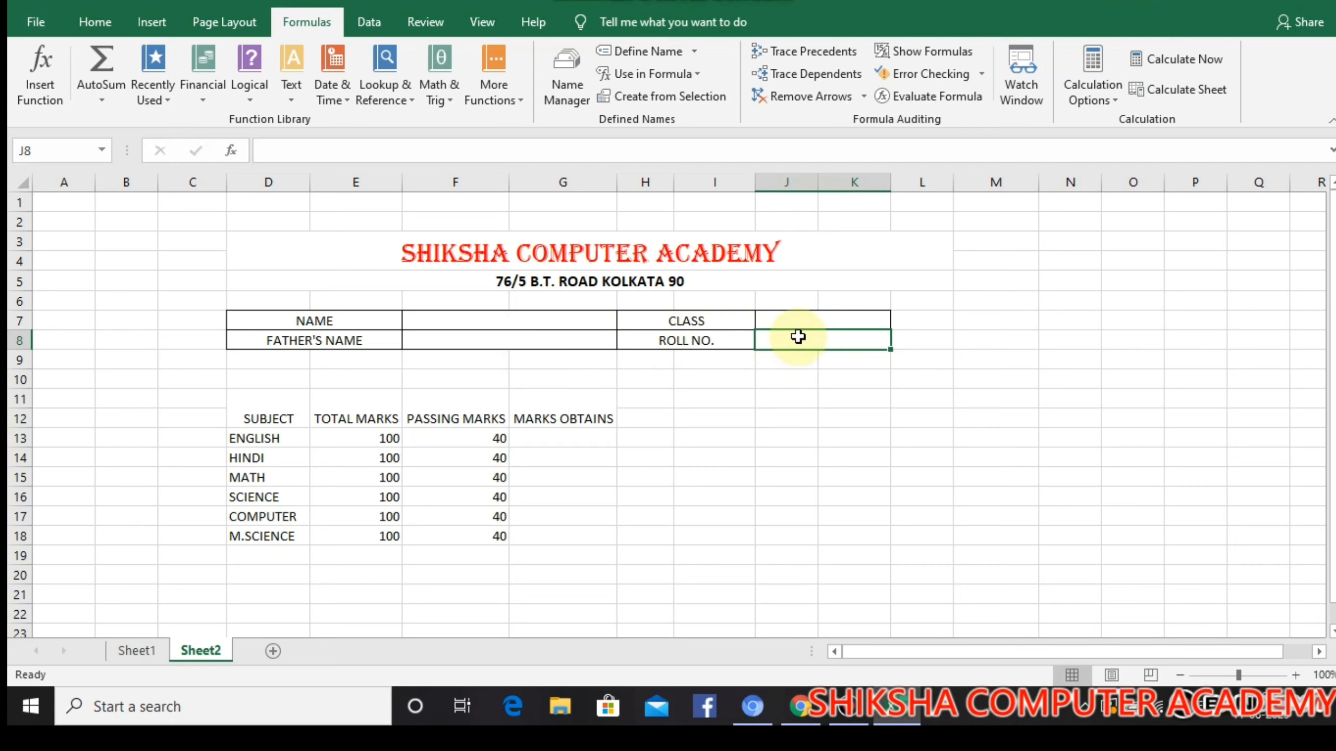
pyautogui.click(582, 319)
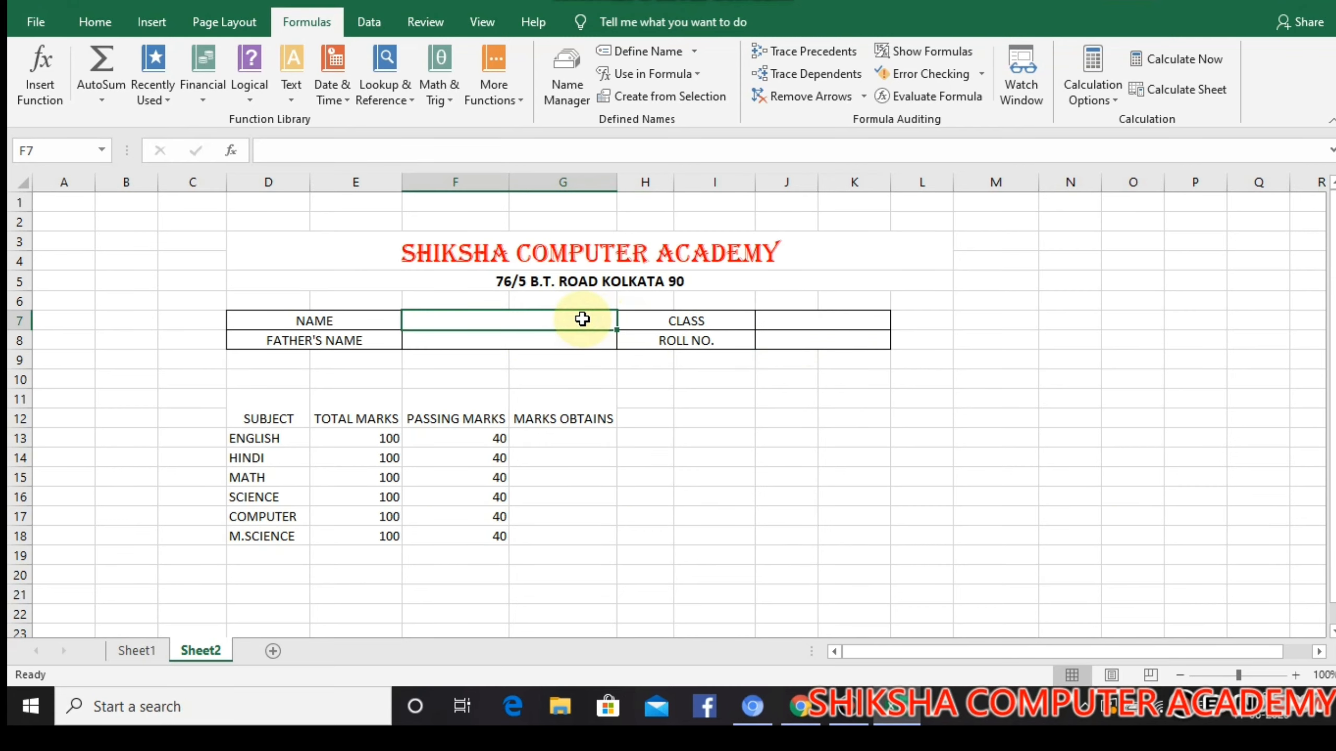
pyautogui.write('=C')
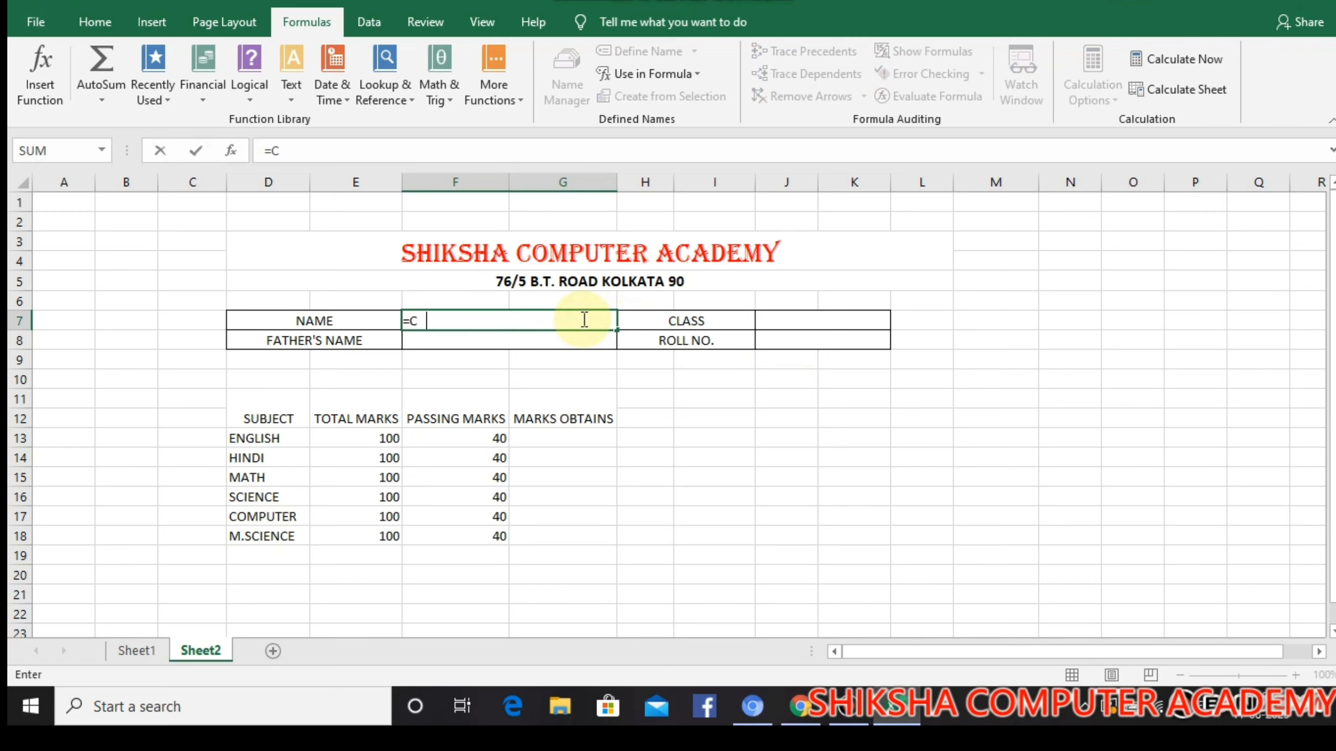
pyautogui.press('BackSpace')
pyautogui.press('BackSpace')
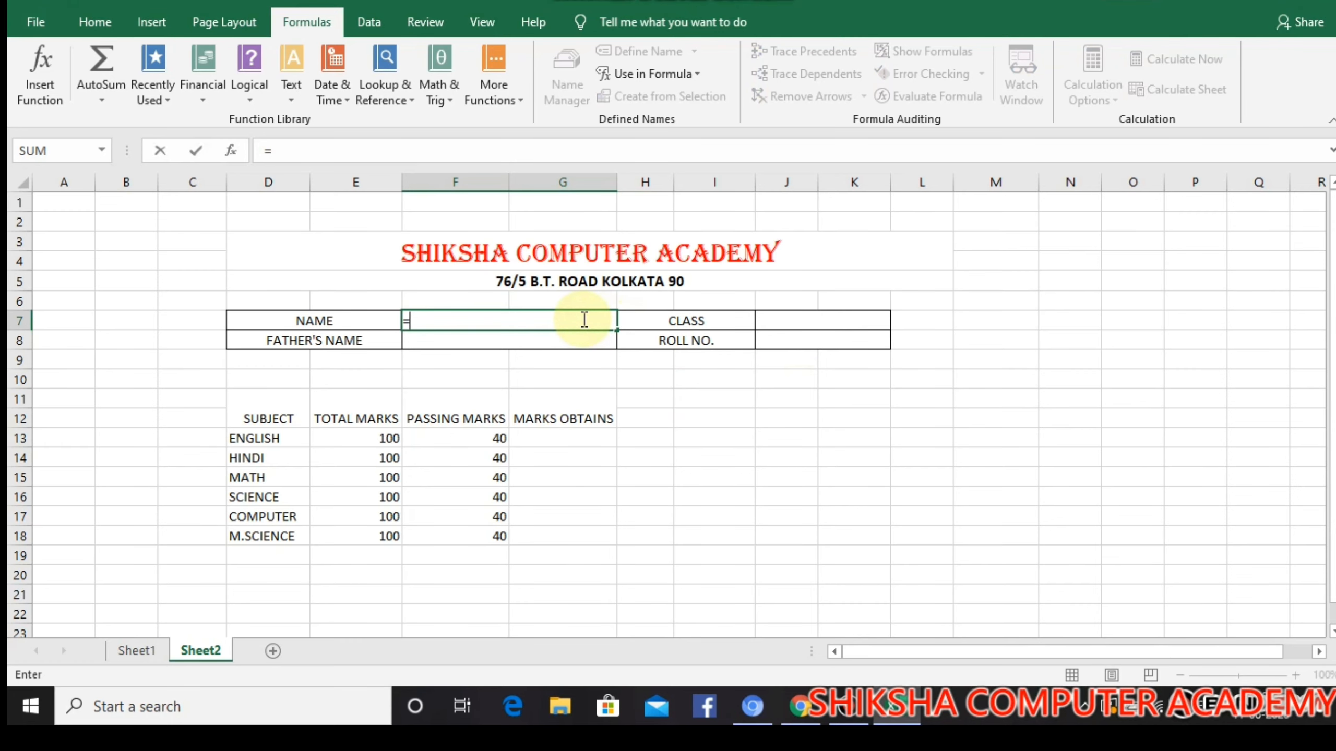
pyautogui.write('VLO')
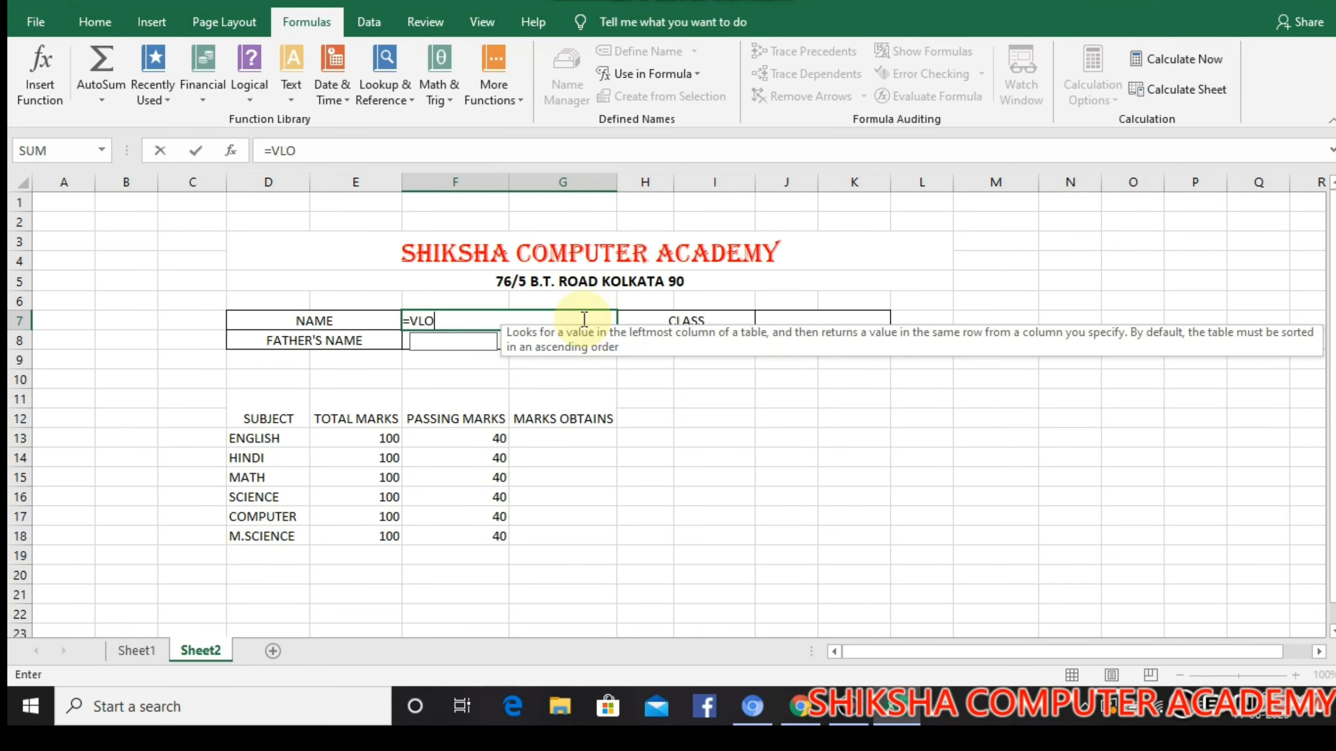
pyautogui.write('OKUP')
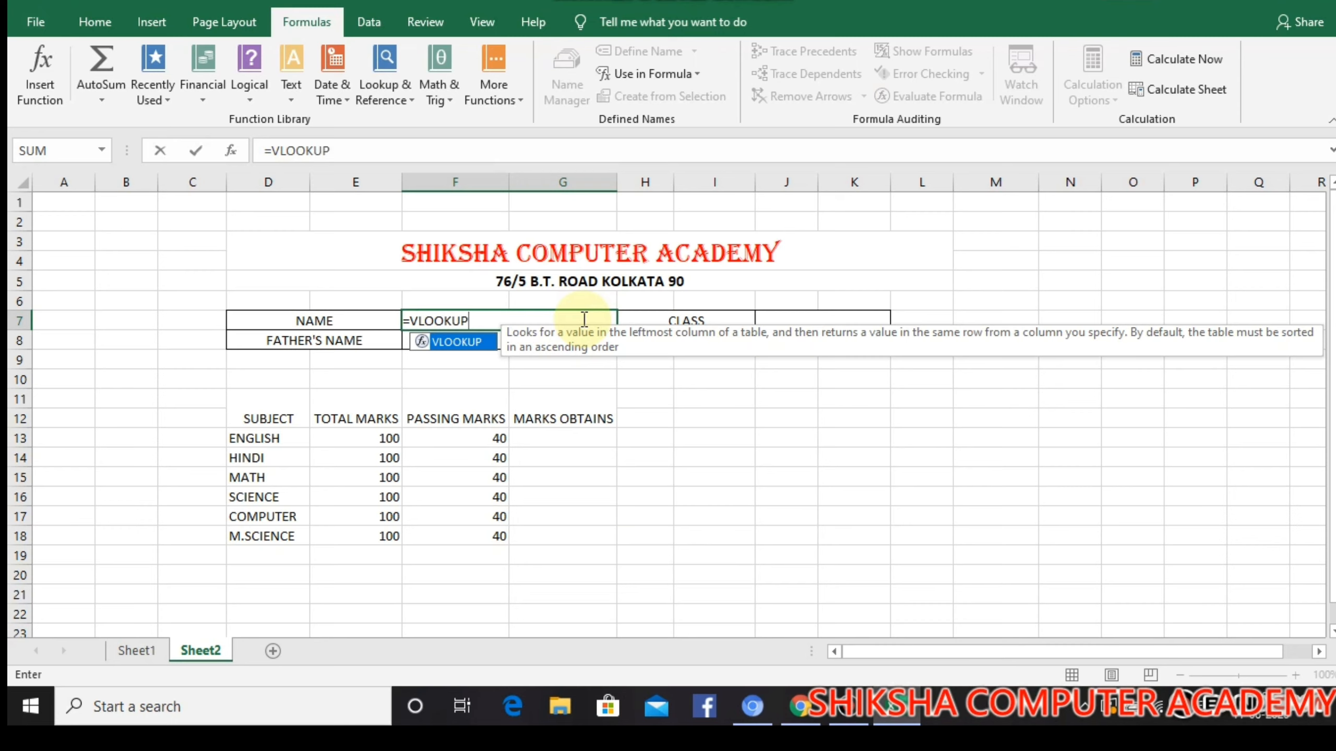
pyautogui.write('(')
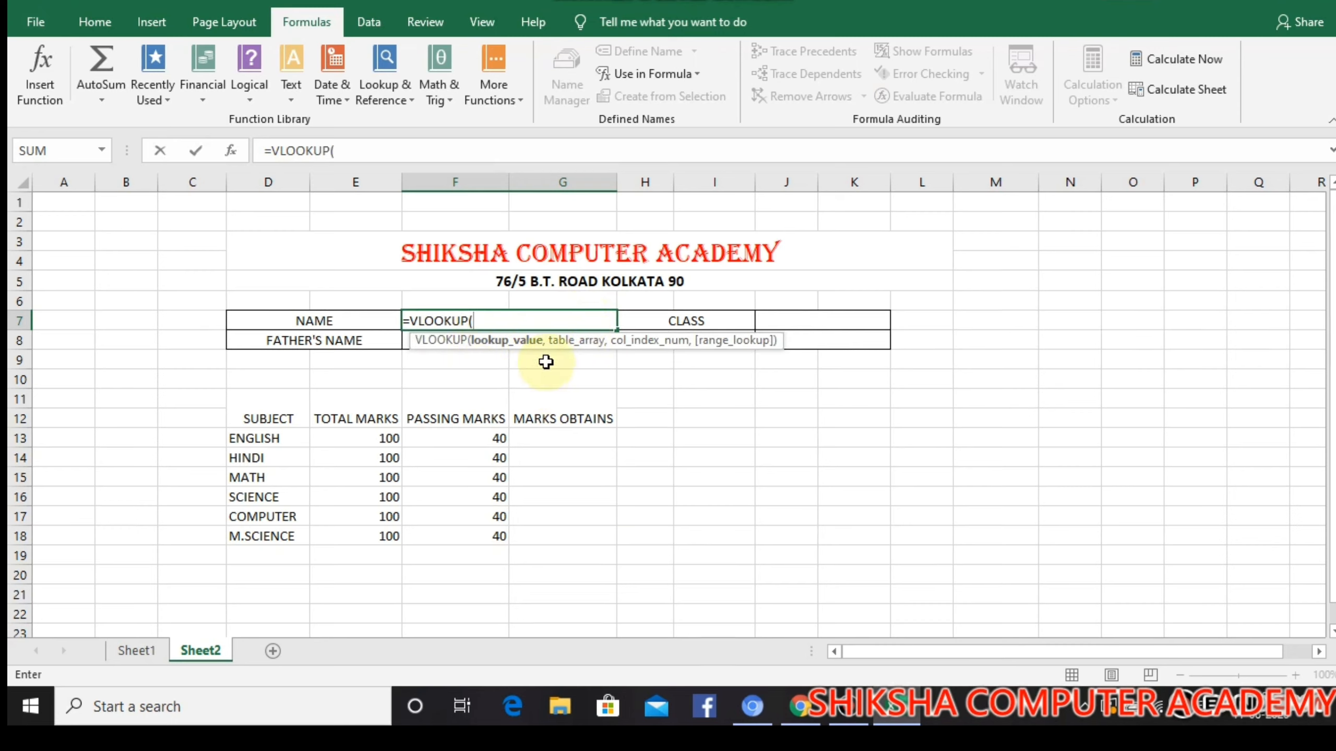
# Give the VLOOKUP the absolute roll number cell $J$8 as lookup value and STUDENT as table array
pyautogui.click(837, 345)
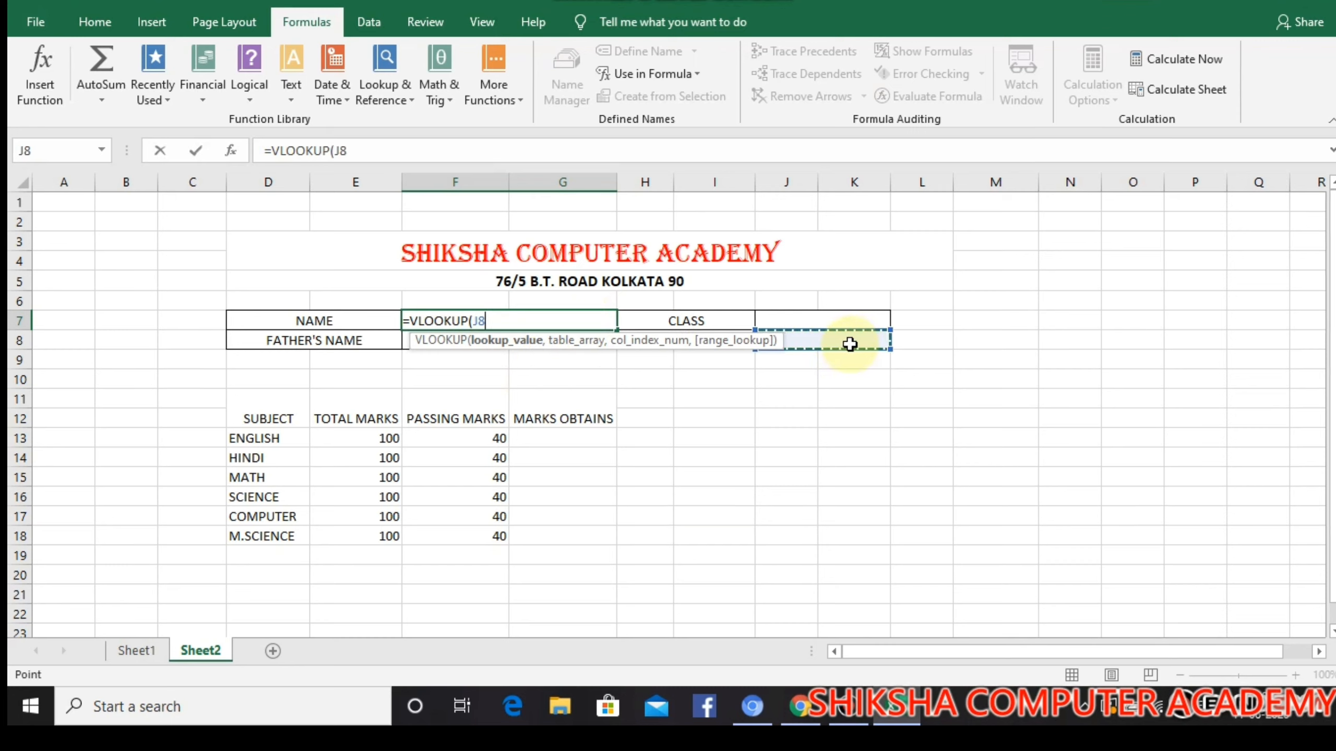
pyautogui.press('F4')
pyautogui.write(',')
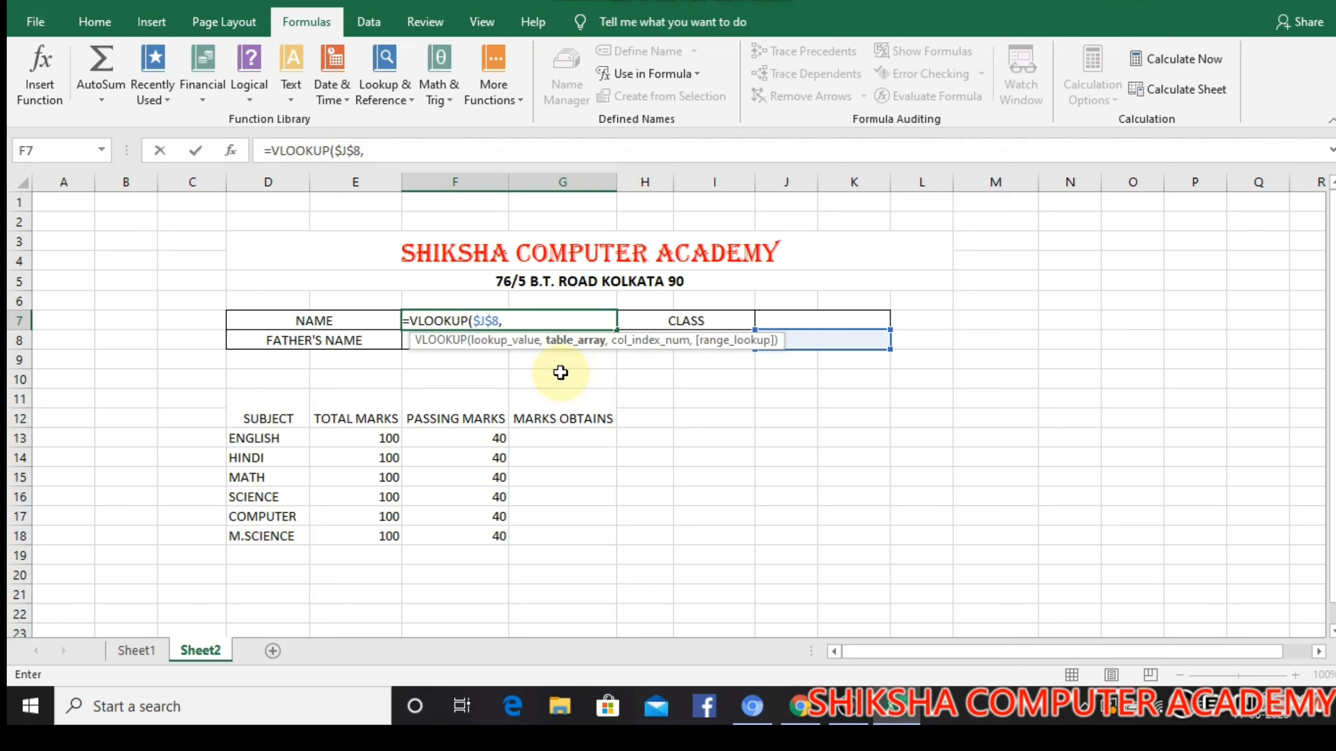
pyautogui.write('STU')
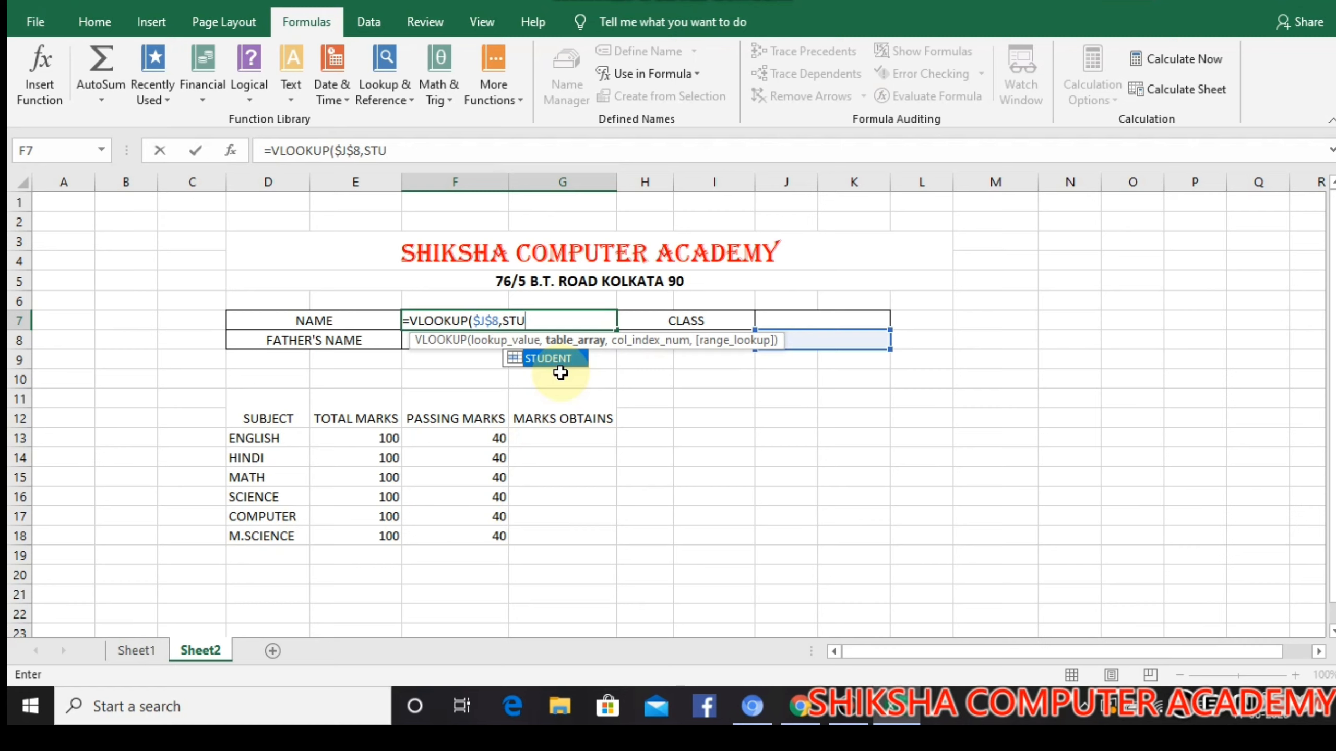
pyautogui.write('DENT,')
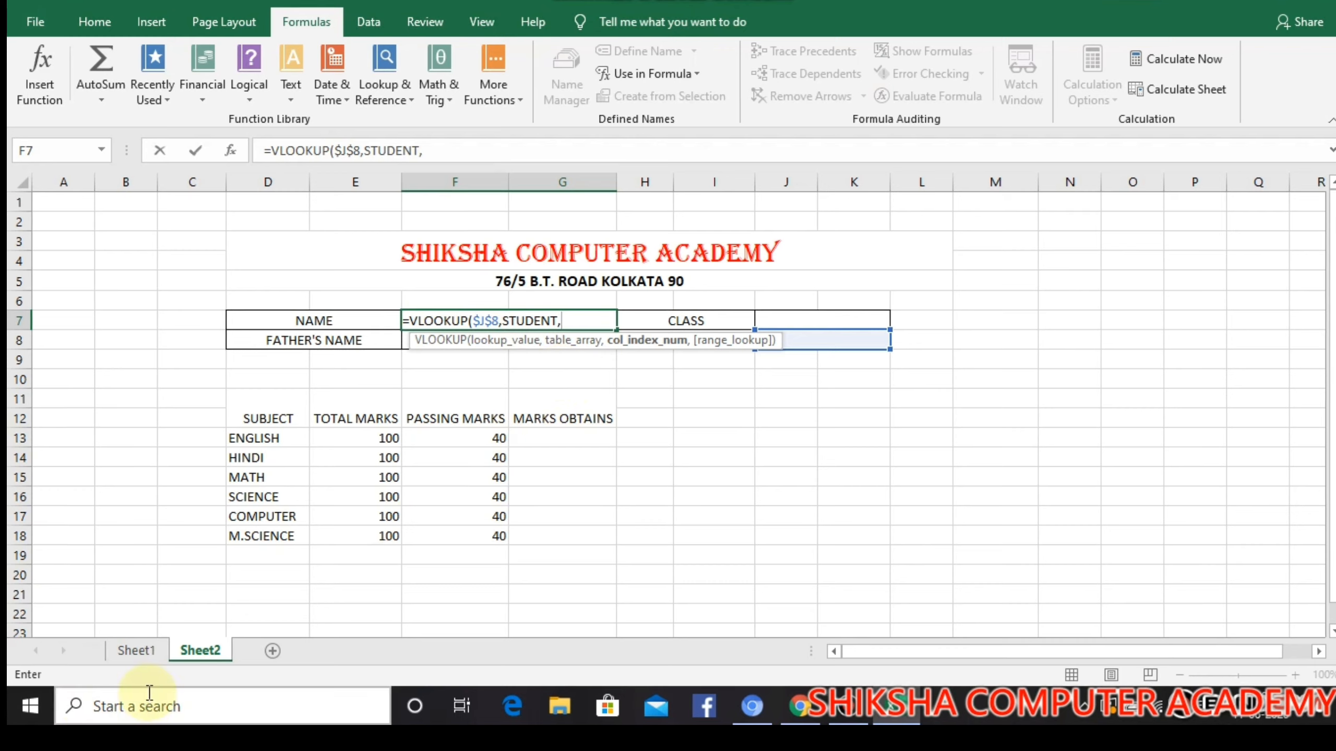
pyautogui.click(136, 651)
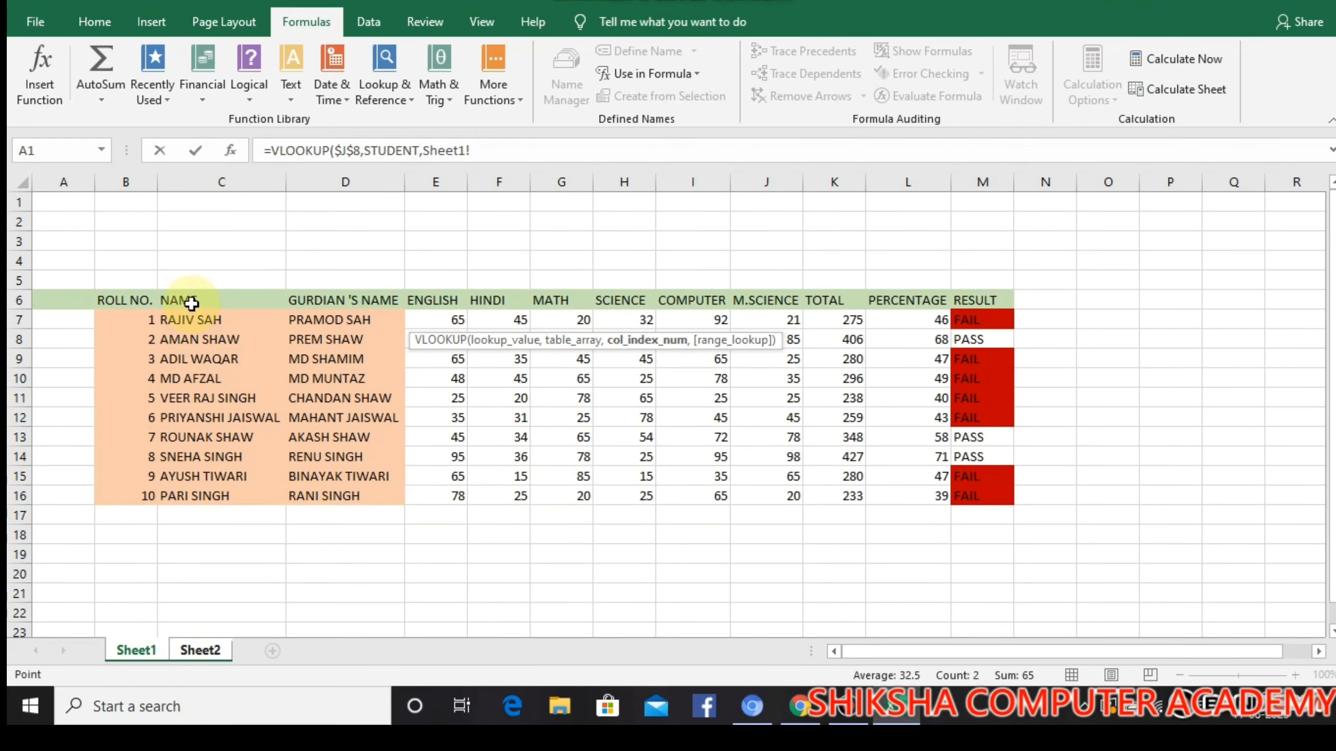
pyautogui.click(131, 281)
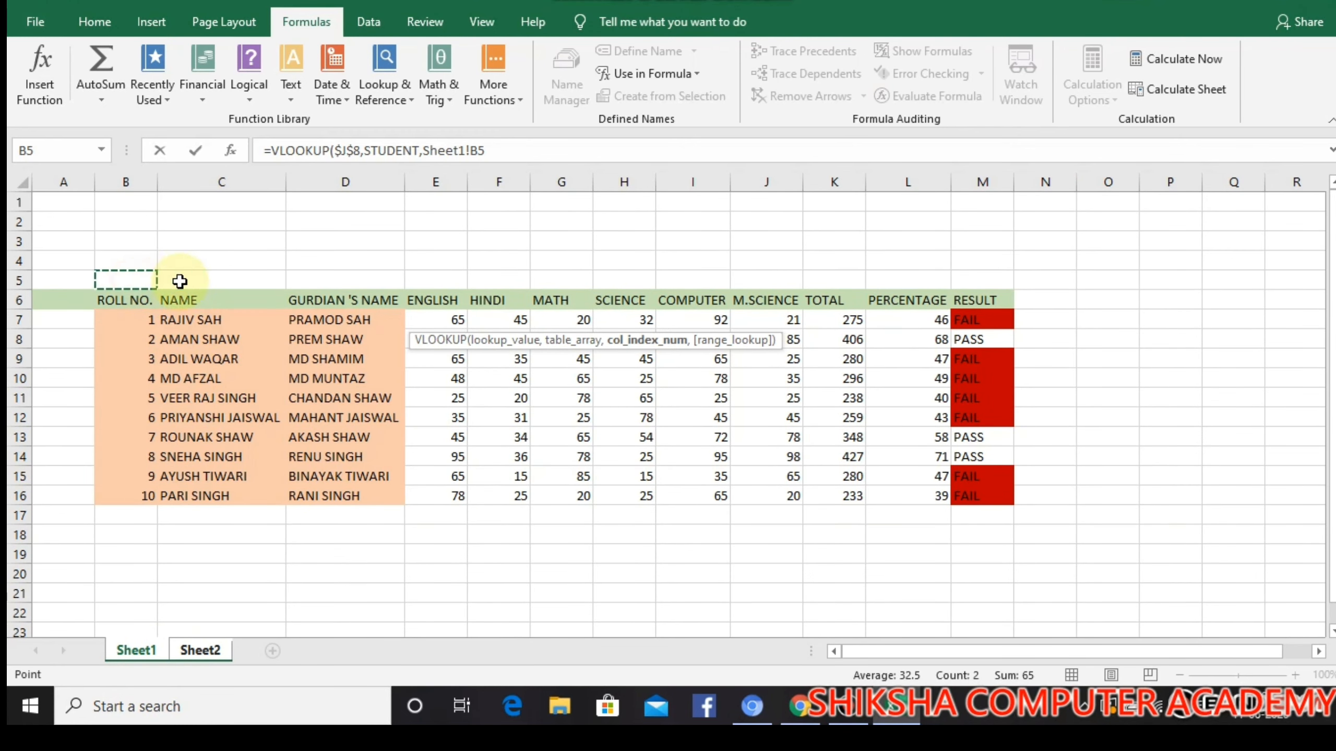
pyautogui.click(201, 305)
pyautogui.click(141, 279)
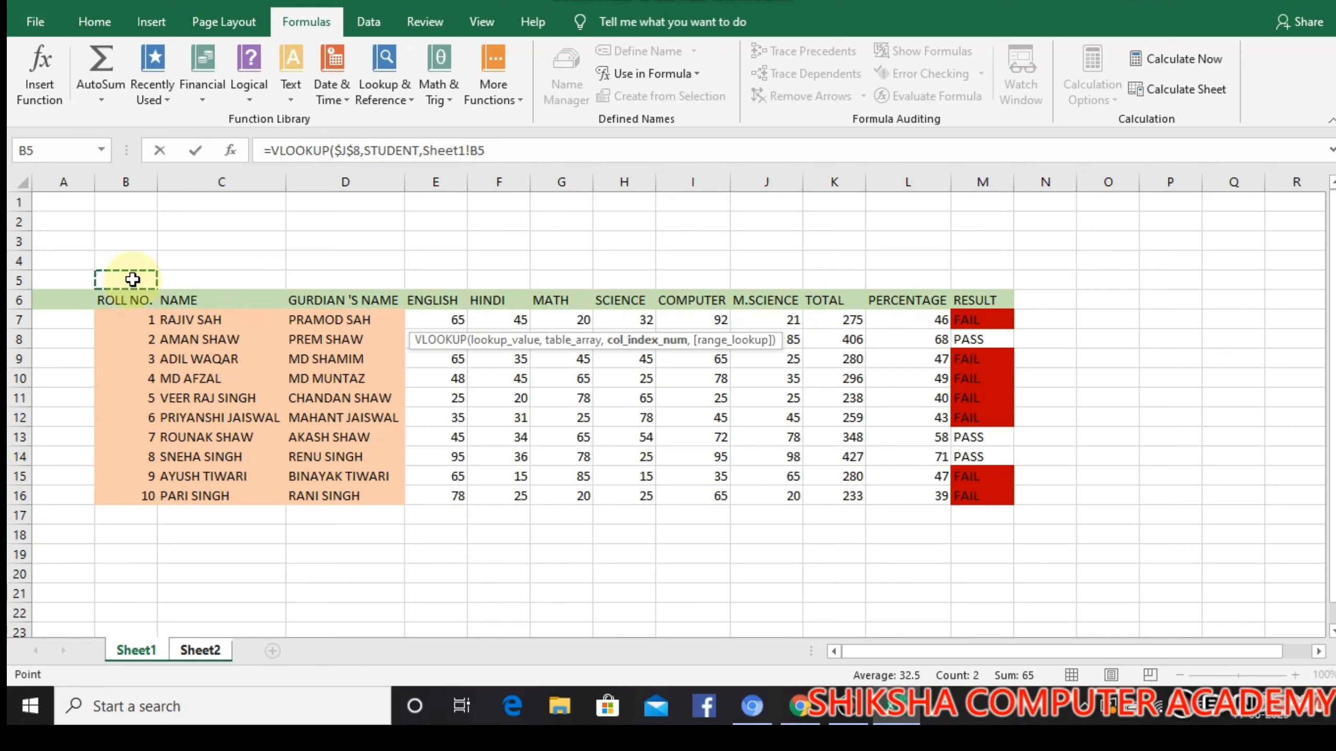
pyautogui.write('1')
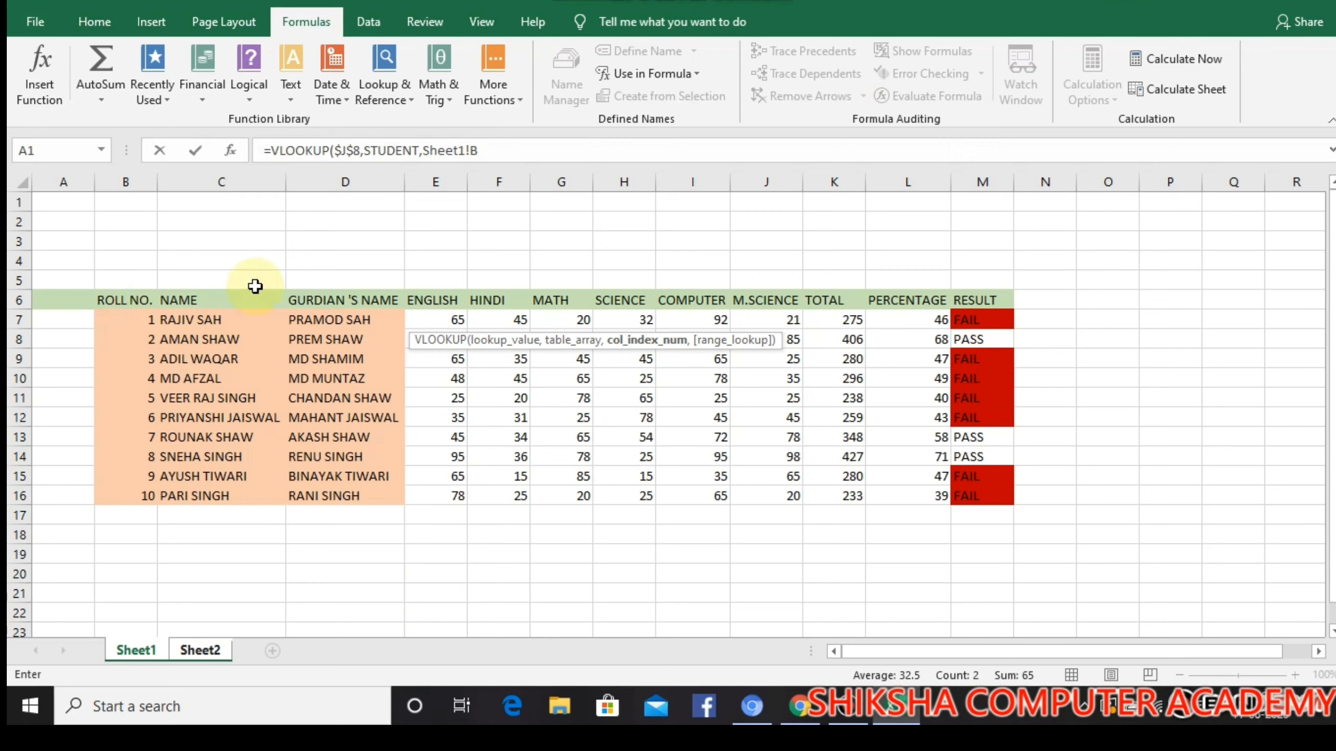
pyautogui.click(192, 653)
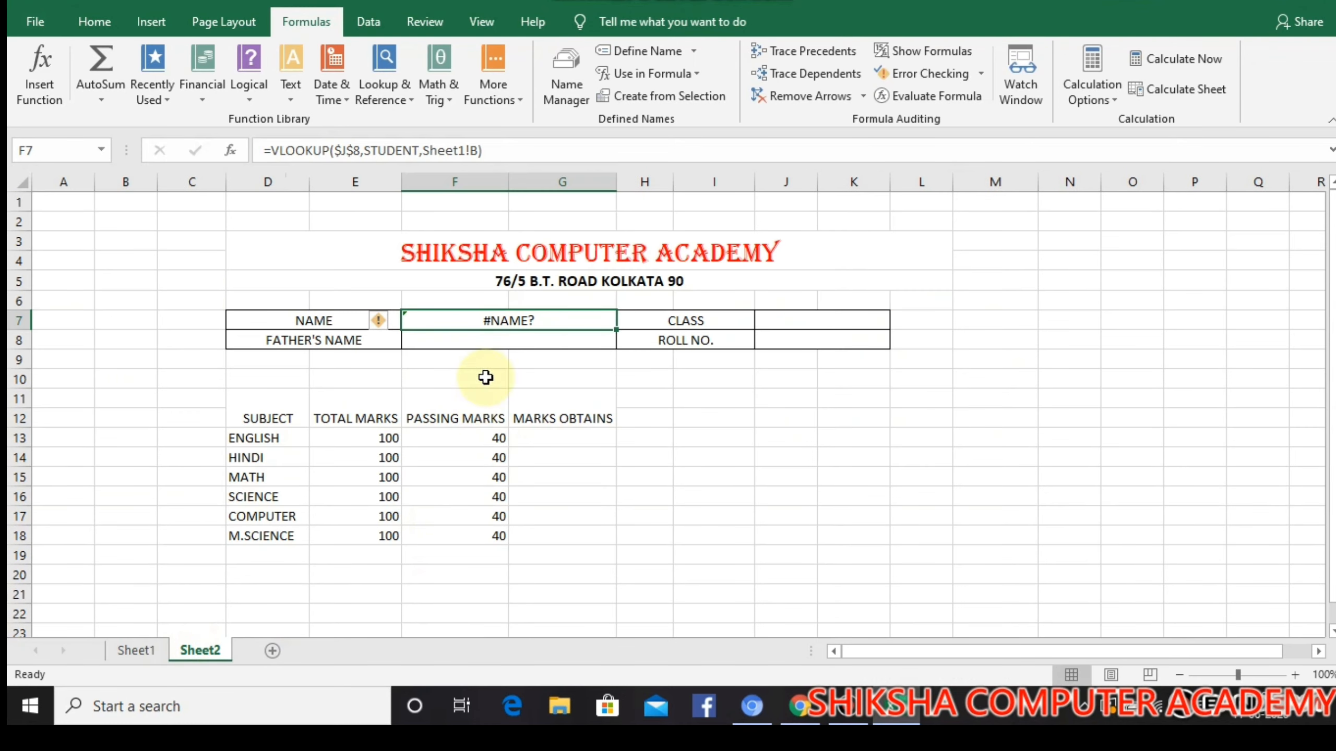
pyautogui.doubleClick(544, 317)
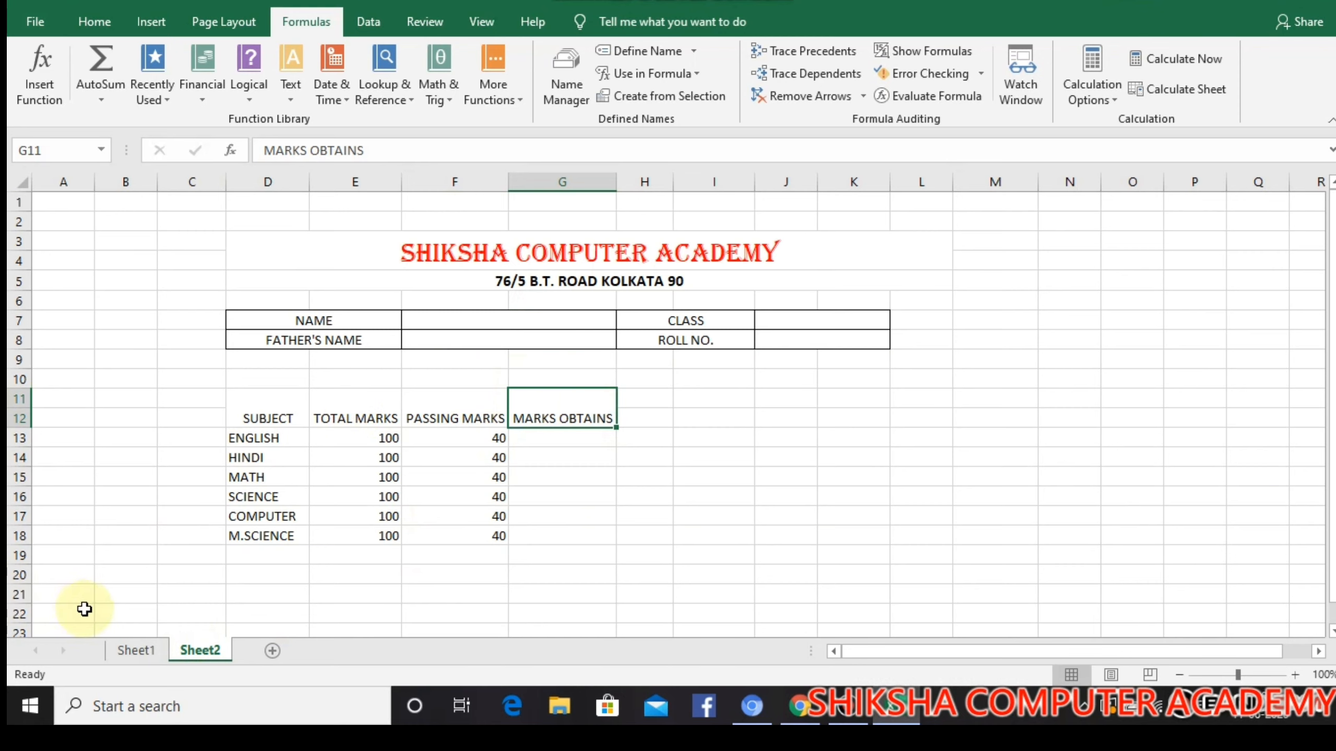
# Number the student table's columns 1 to 12 in cells B5:M5 above the headers on Sheet1
pyautogui.click(131, 651)
pyautogui.click(138, 278)
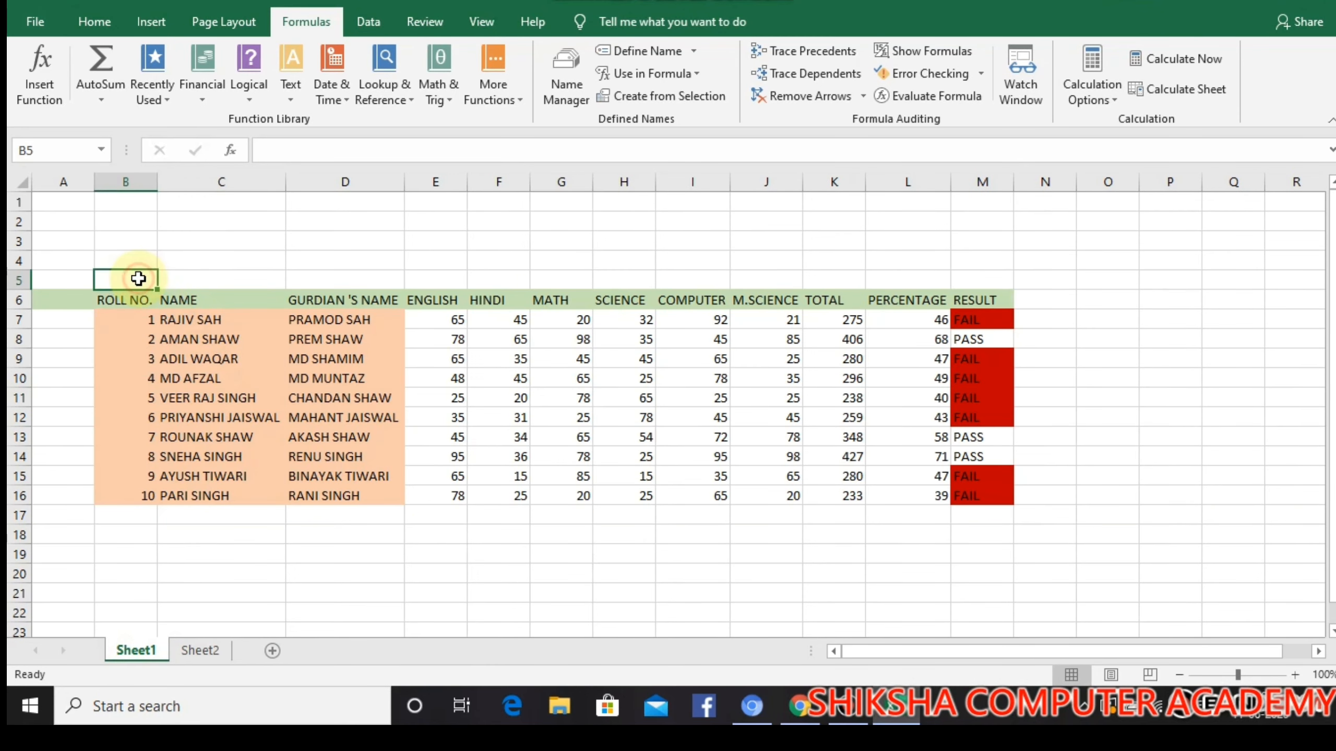
pyautogui.write('1')
pyautogui.press('Tab')
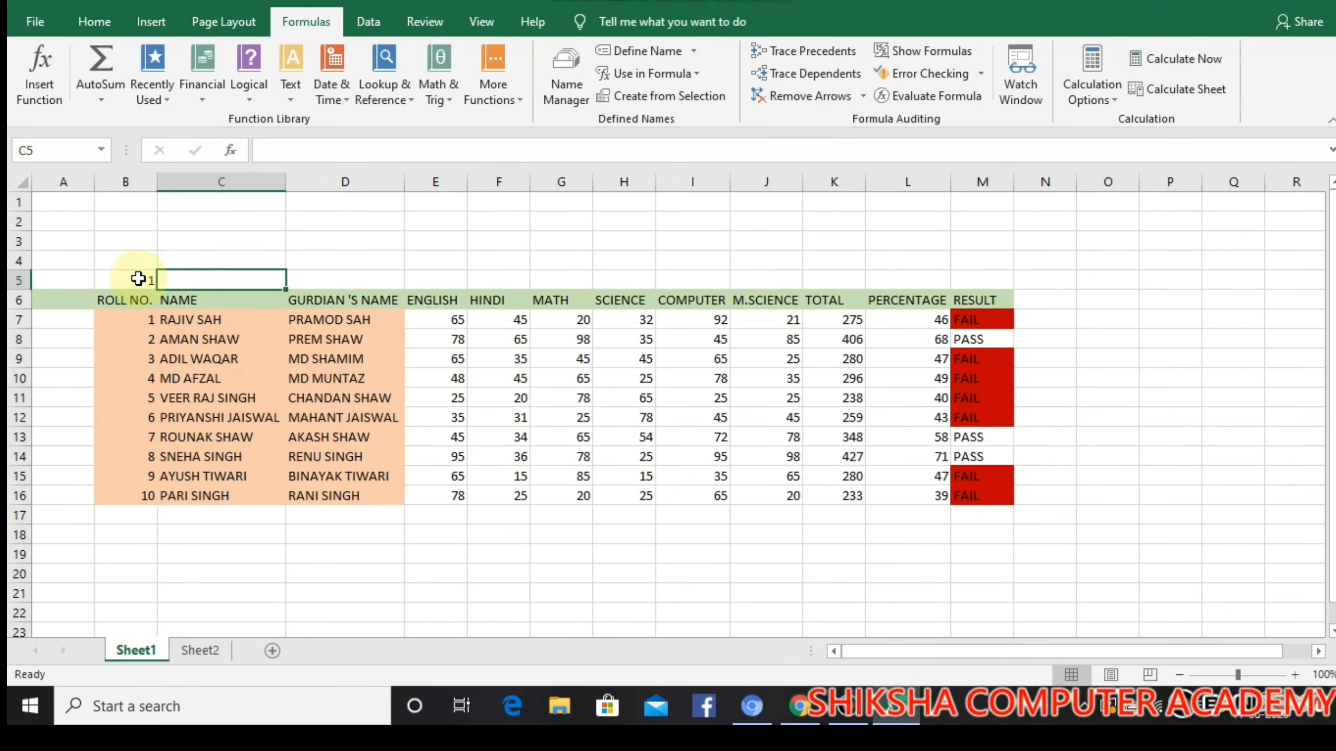
pyautogui.write('2')
pyautogui.click(286, 274)
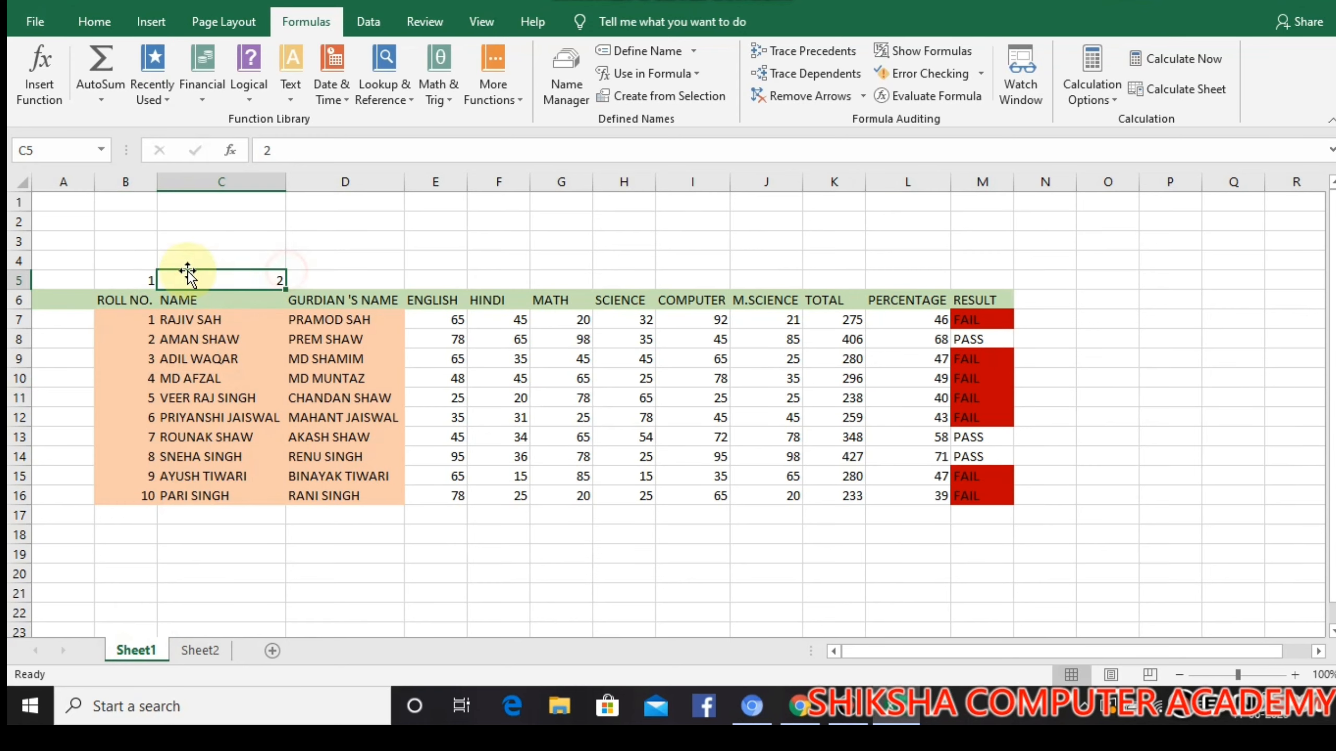
pyautogui.moveTo(143, 275); pyautogui.dragTo(1009, 292)
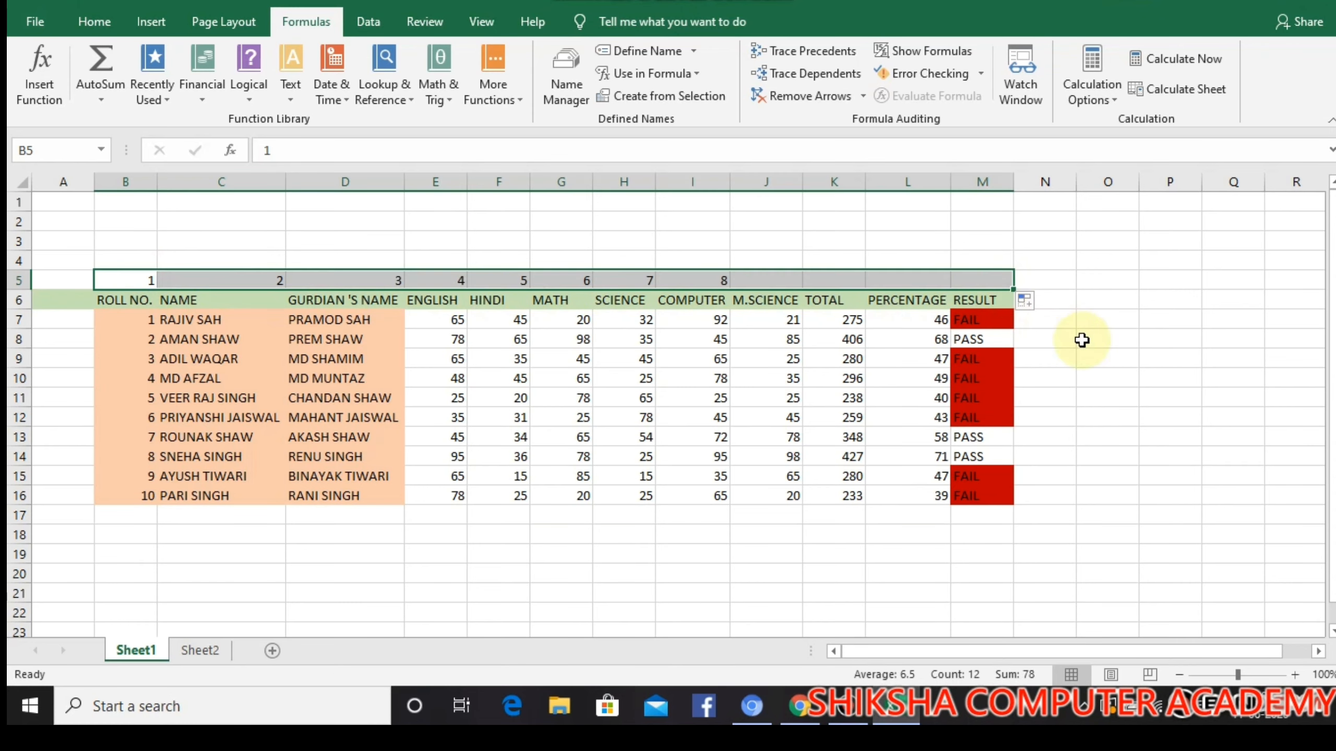
pyautogui.click(1089, 358)
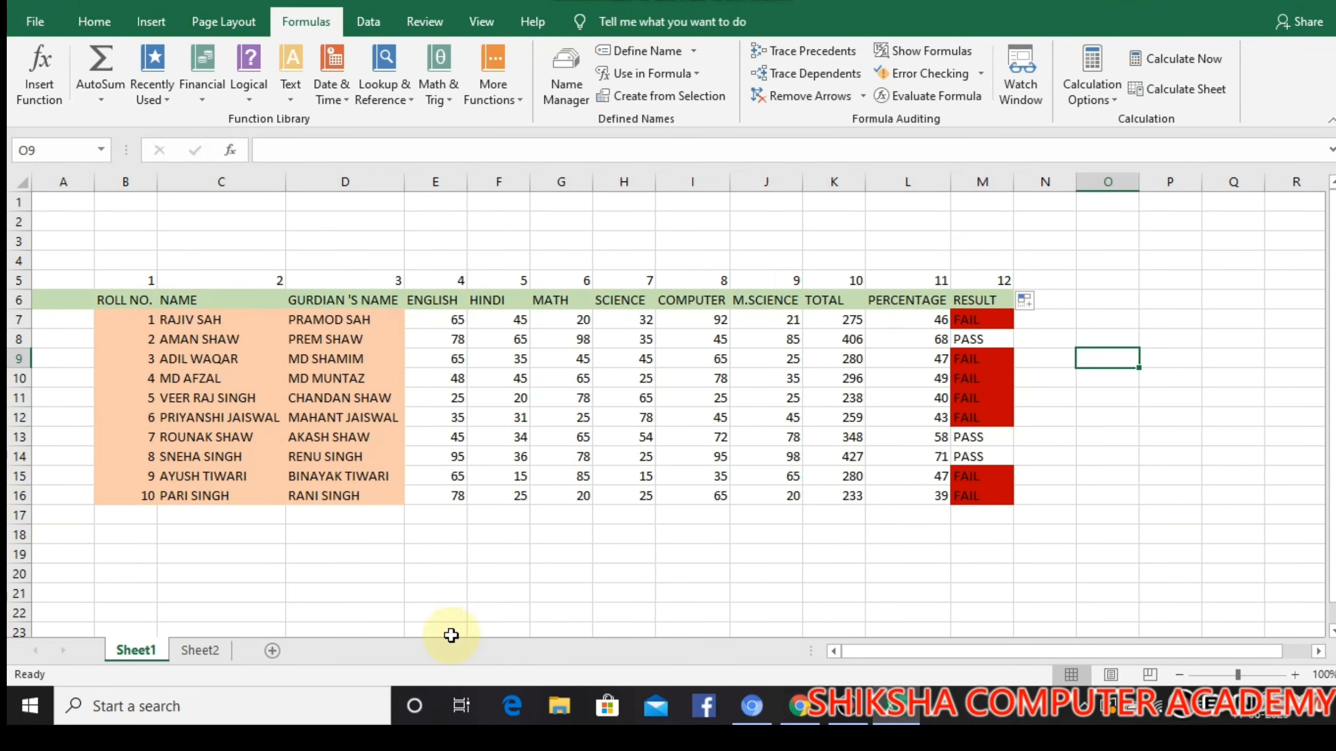
# Begin a new VLOOKUP formula in the student name cell F7 on Sheet2
pyautogui.click(206, 651)
pyautogui.click(470, 326)
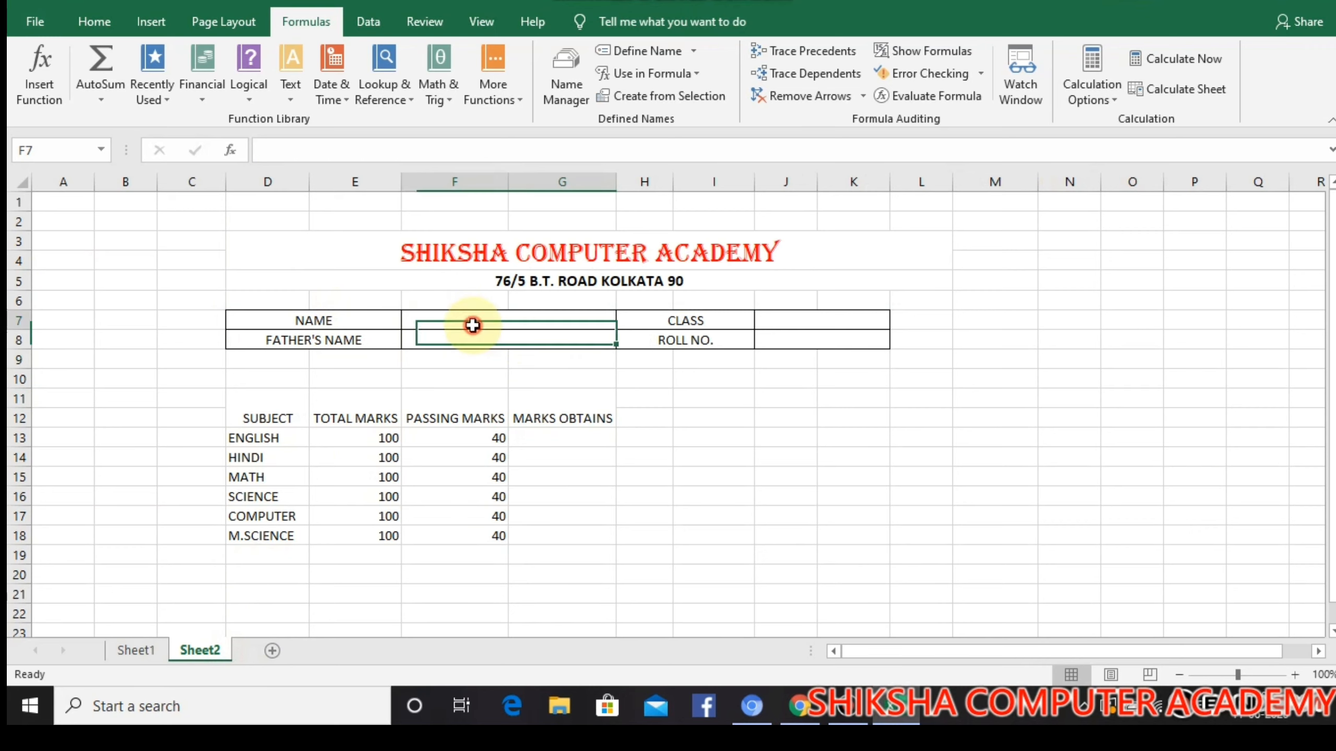
pyautogui.write('=')
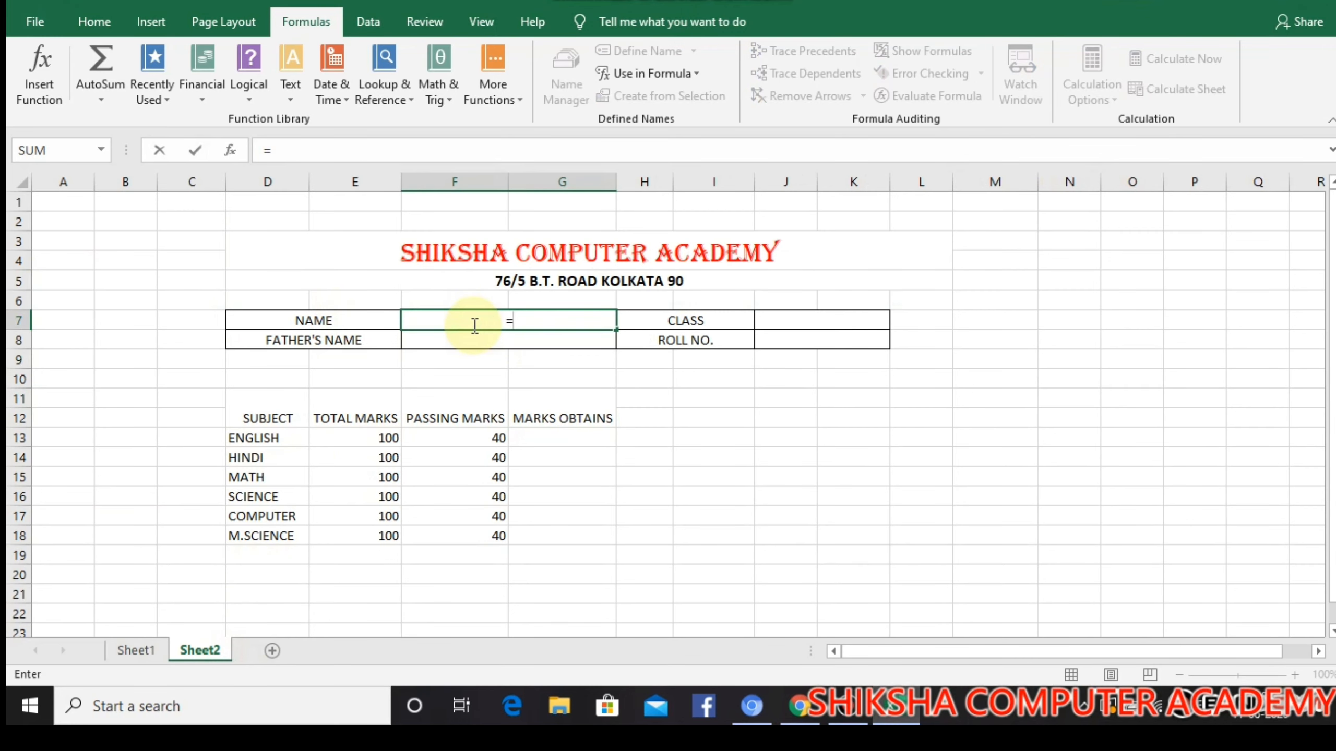
pyautogui.write('VLOO')
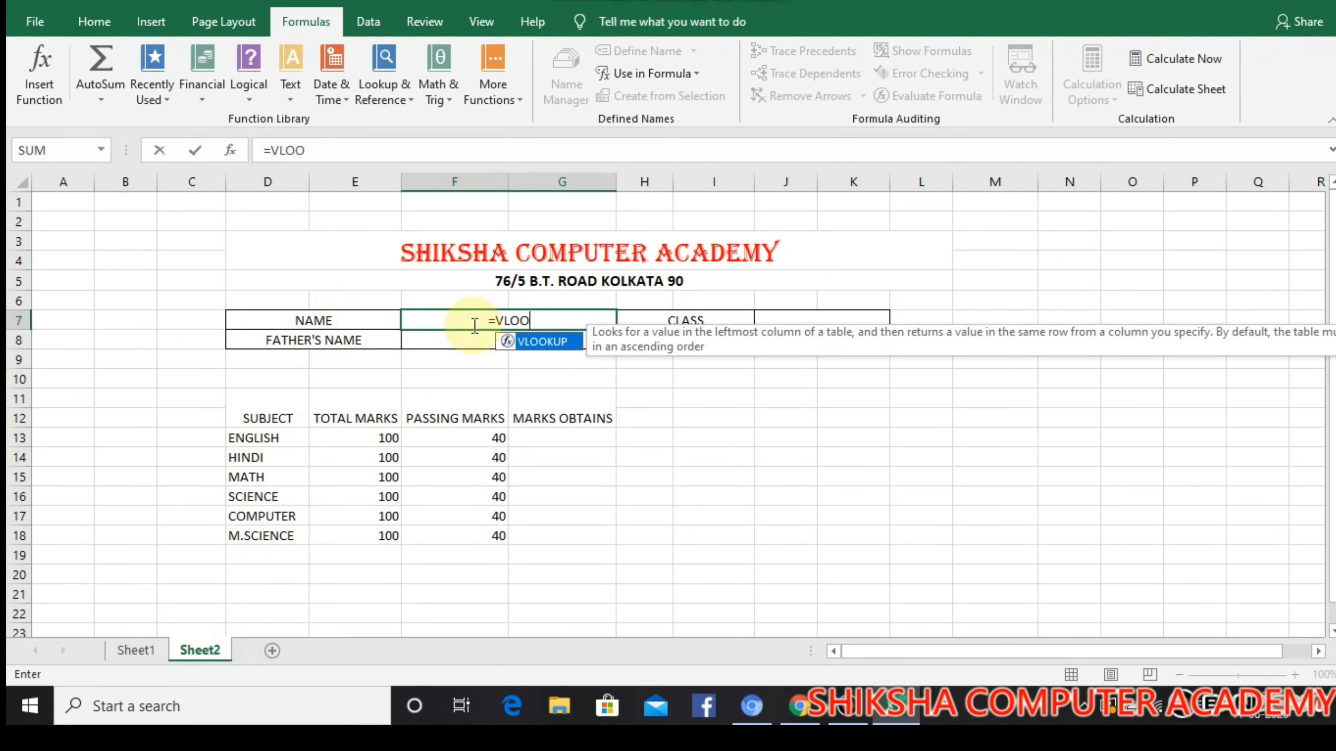
pyautogui.write('KOP')
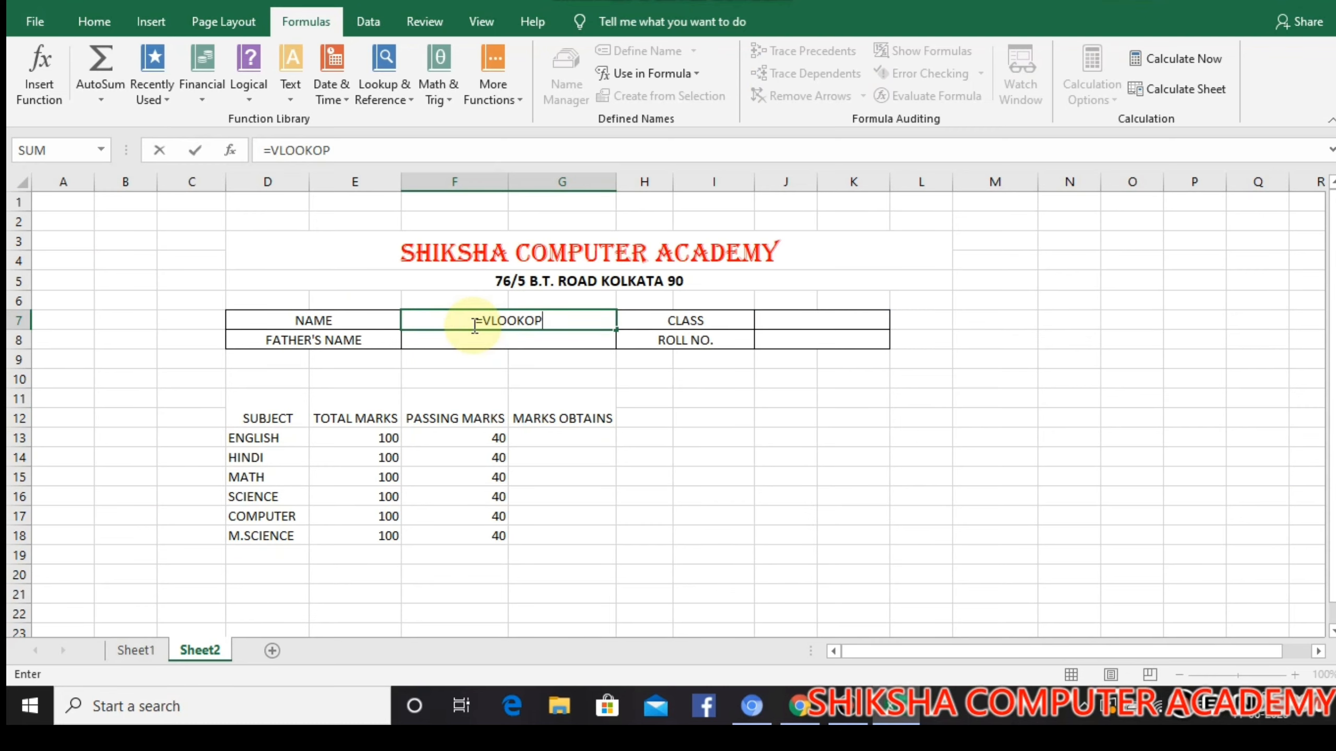
pyautogui.press('BackSpace')
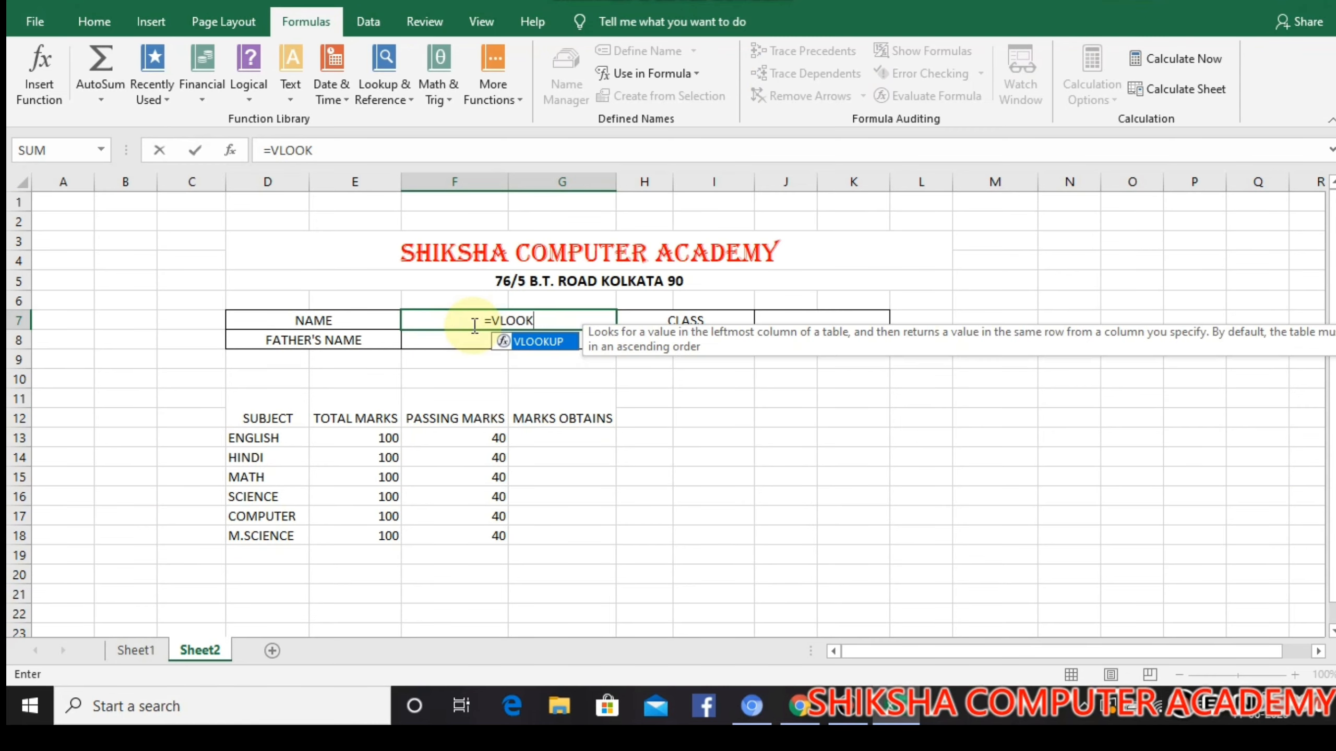
pyautogui.write('IP')
pyautogui.press('Return')
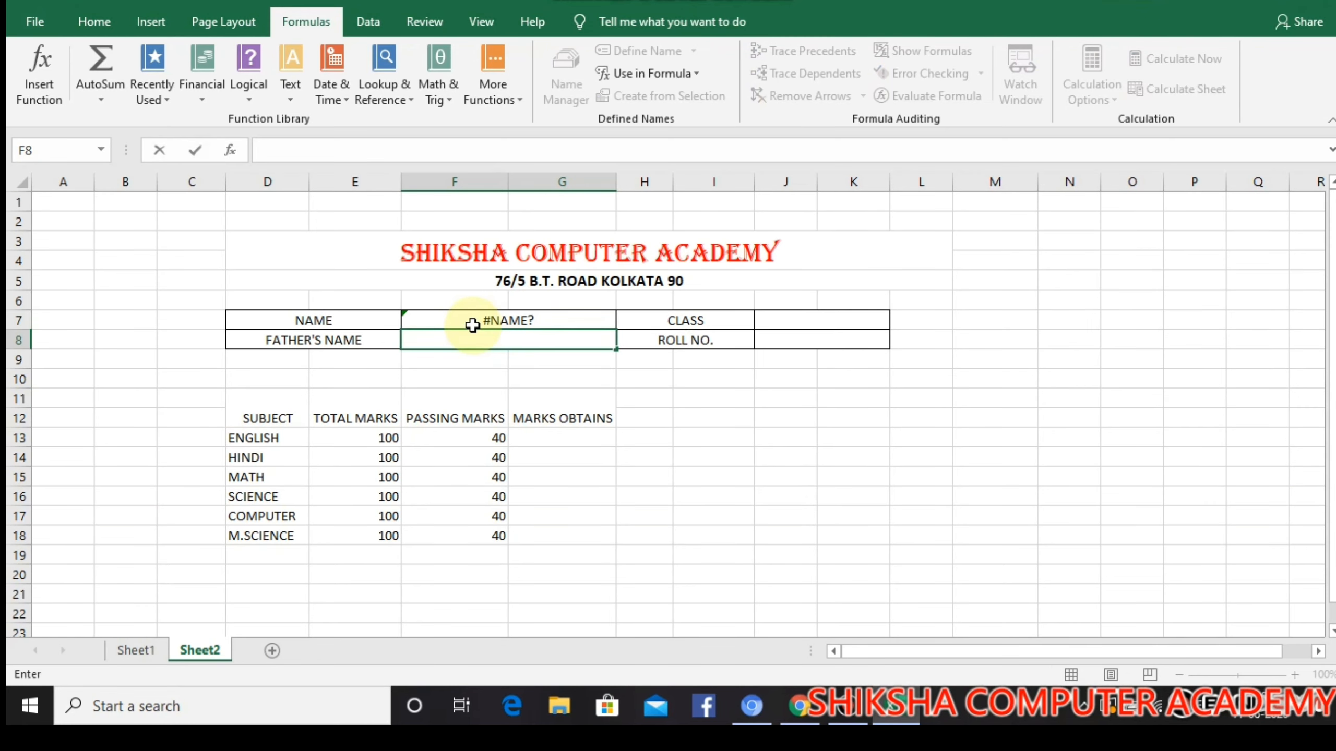
pyautogui.click(472, 325)
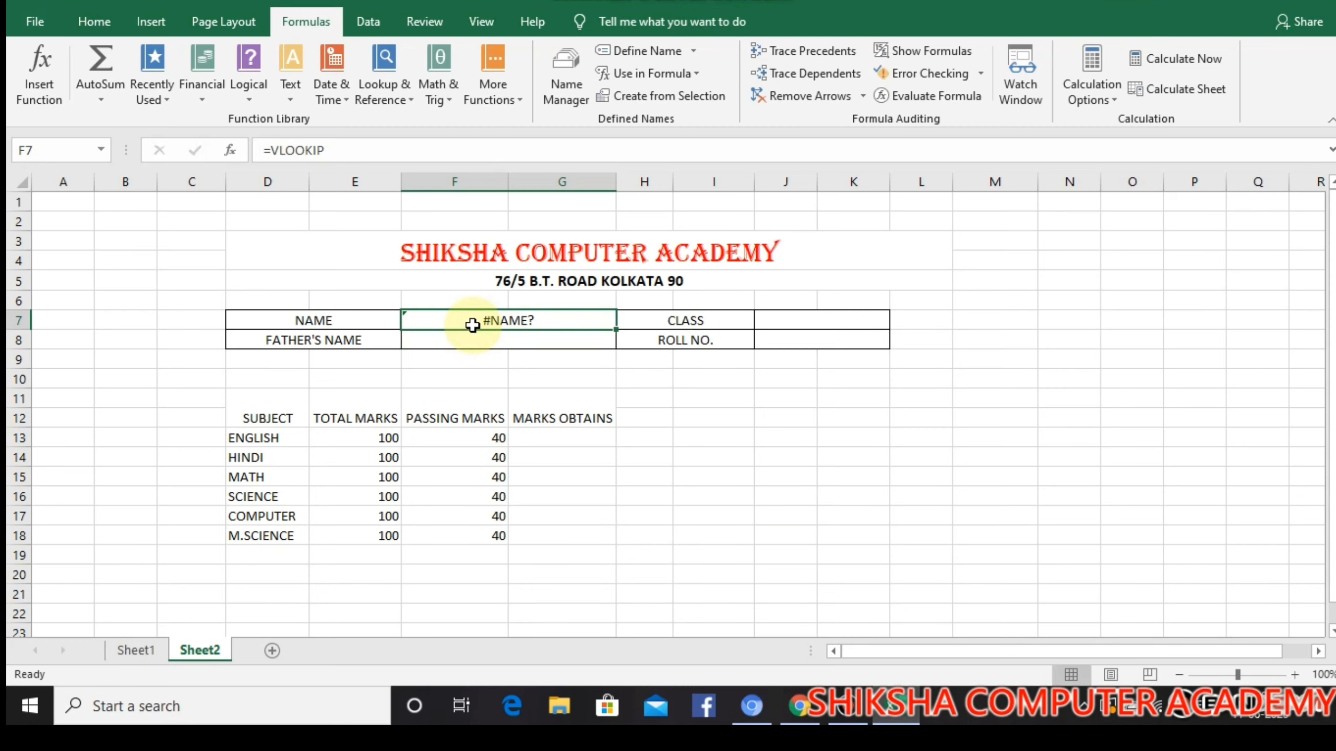
pyautogui.doubleClick(546, 320)
pyautogui.press('BackSpace')
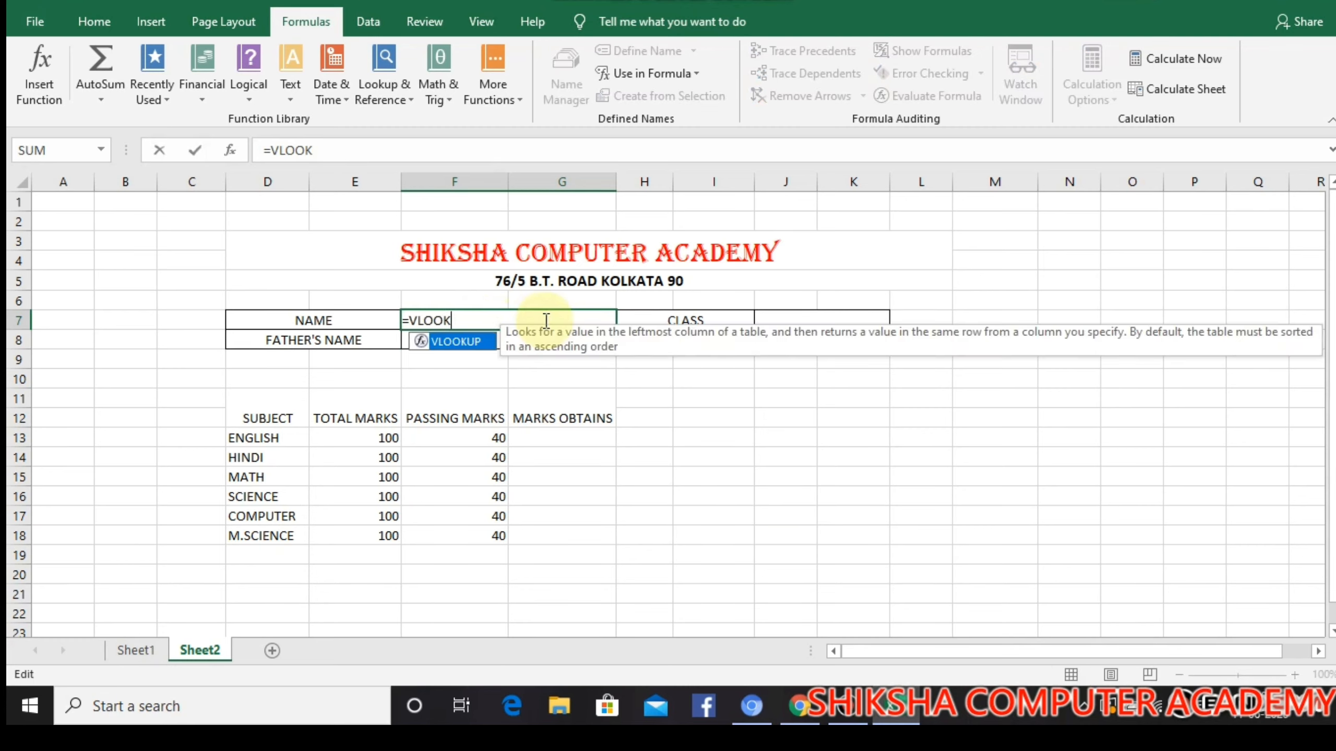
pyautogui.write('UP(')
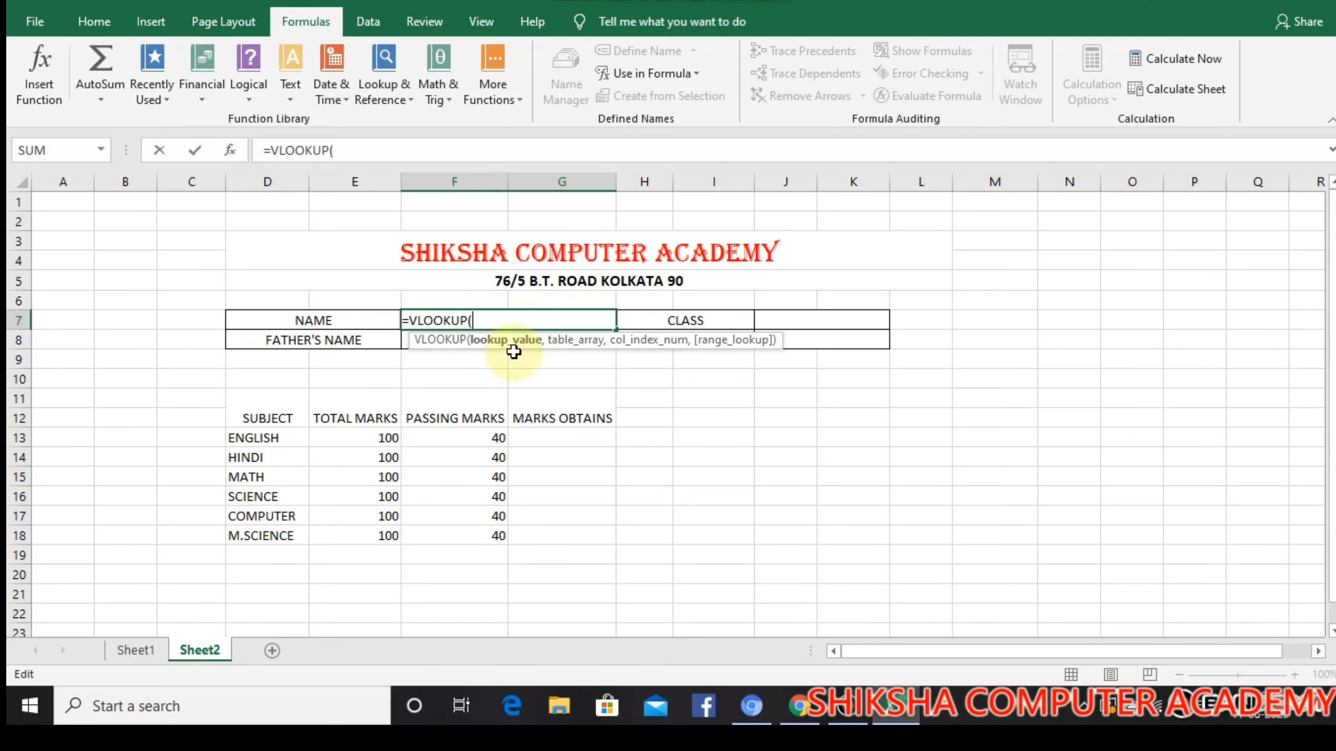
# Use the absolute roll number cell $J$8 as the lookup value and STUDENT as the table array in the F7 formula
pyautogui.click(829, 345)
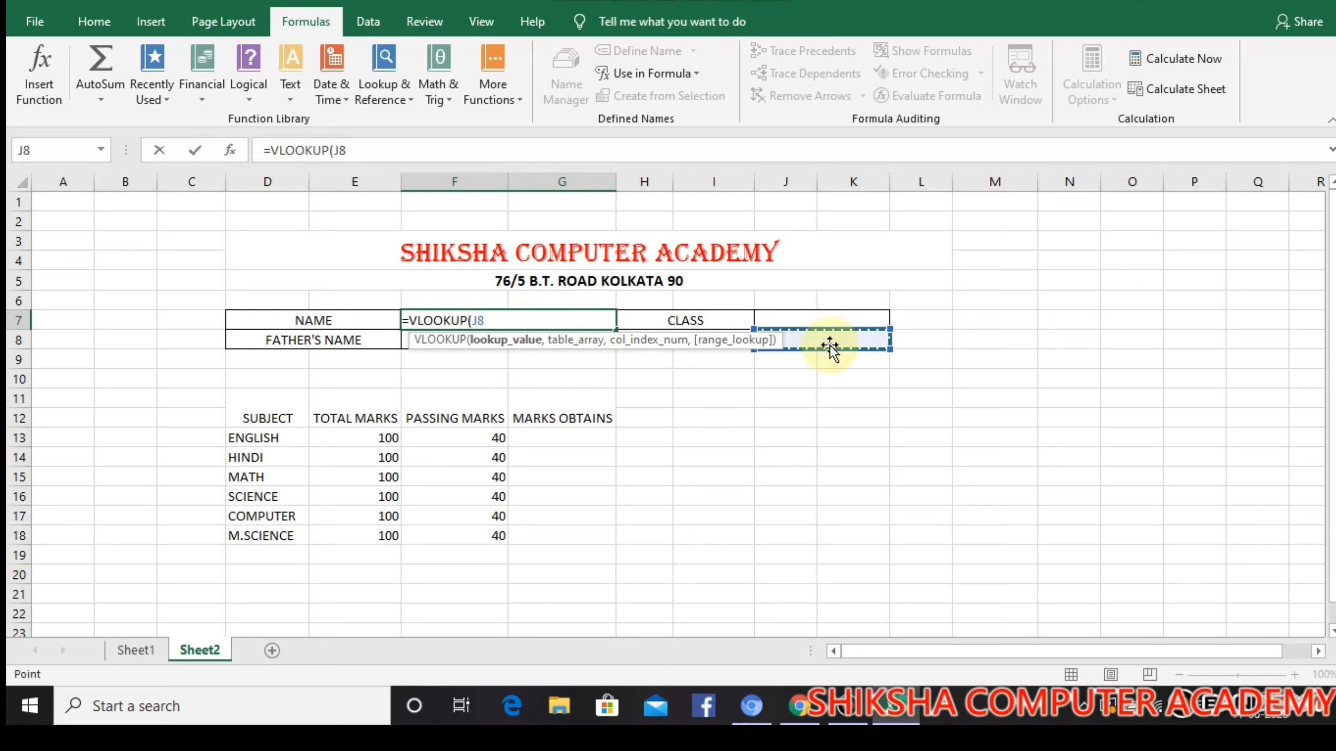
pyautogui.press('F4')
pyautogui.write(',')
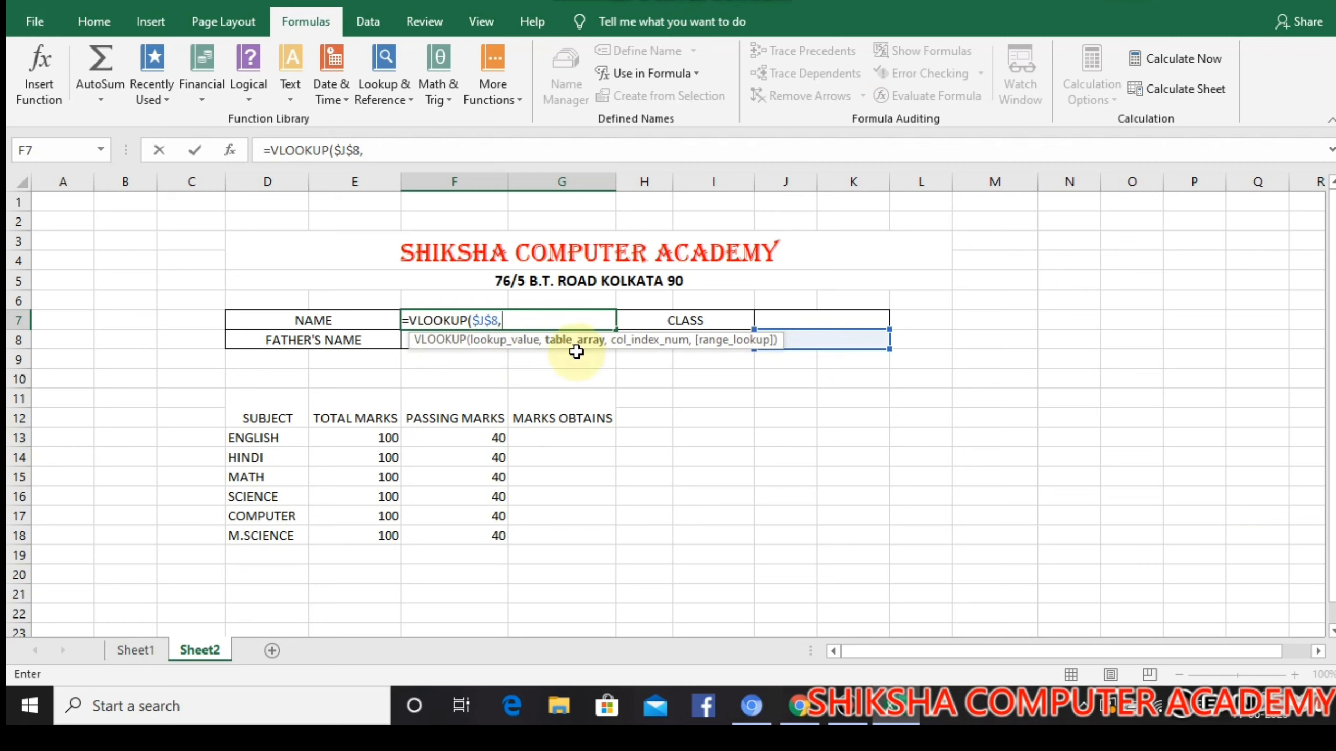
pyautogui.write('ST')
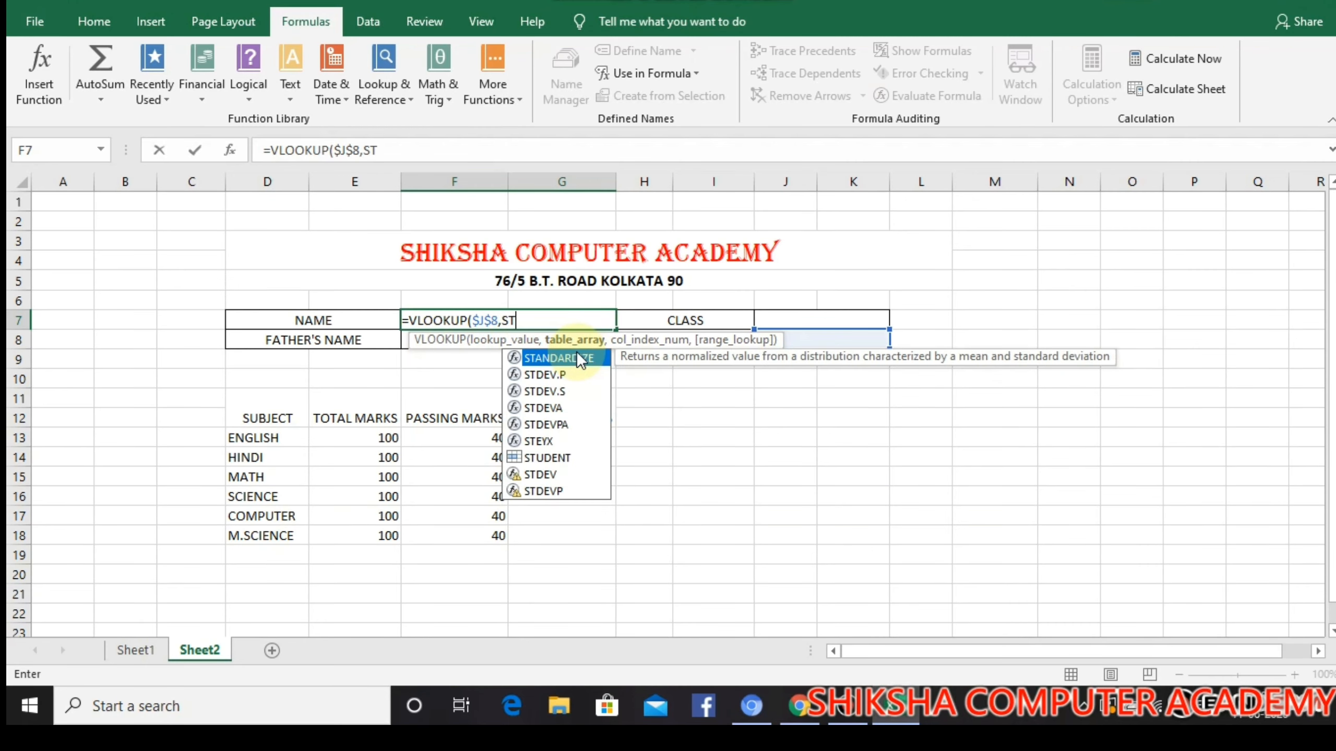
pyautogui.write('UDENT')
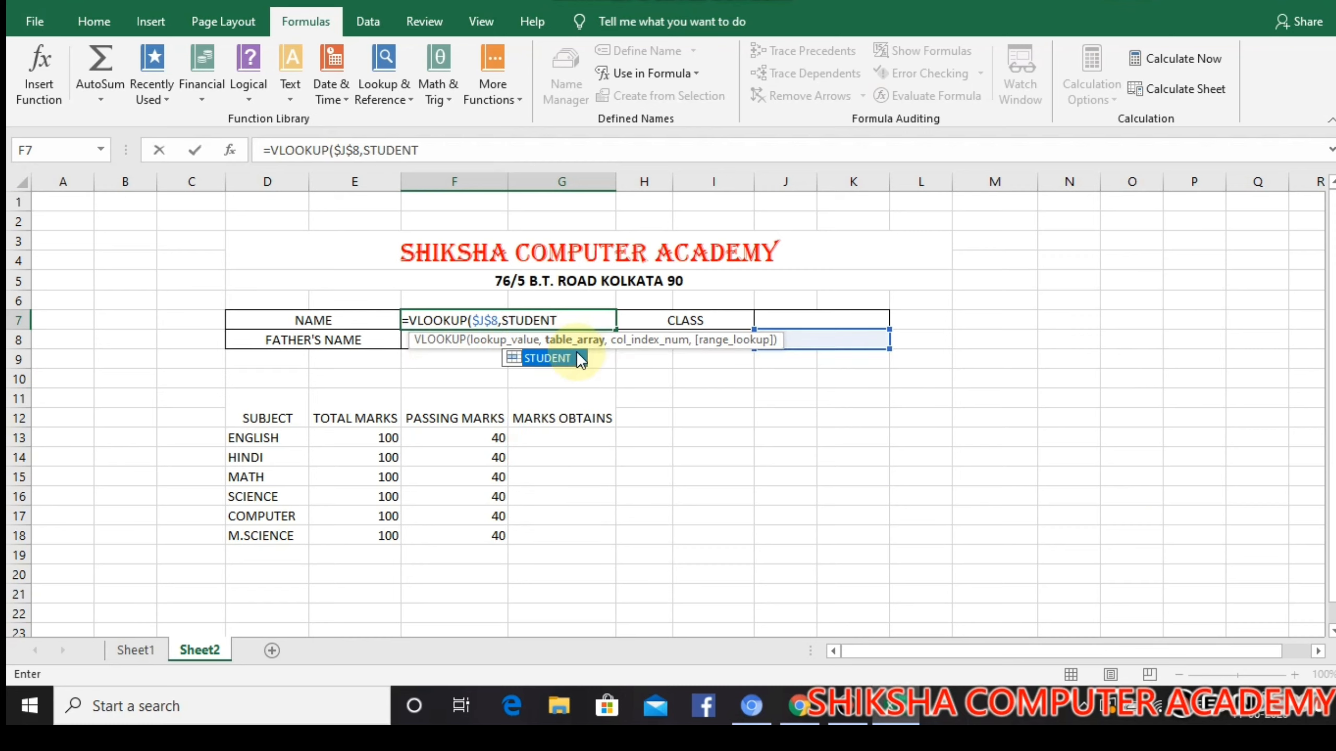
pyautogui.write(',')
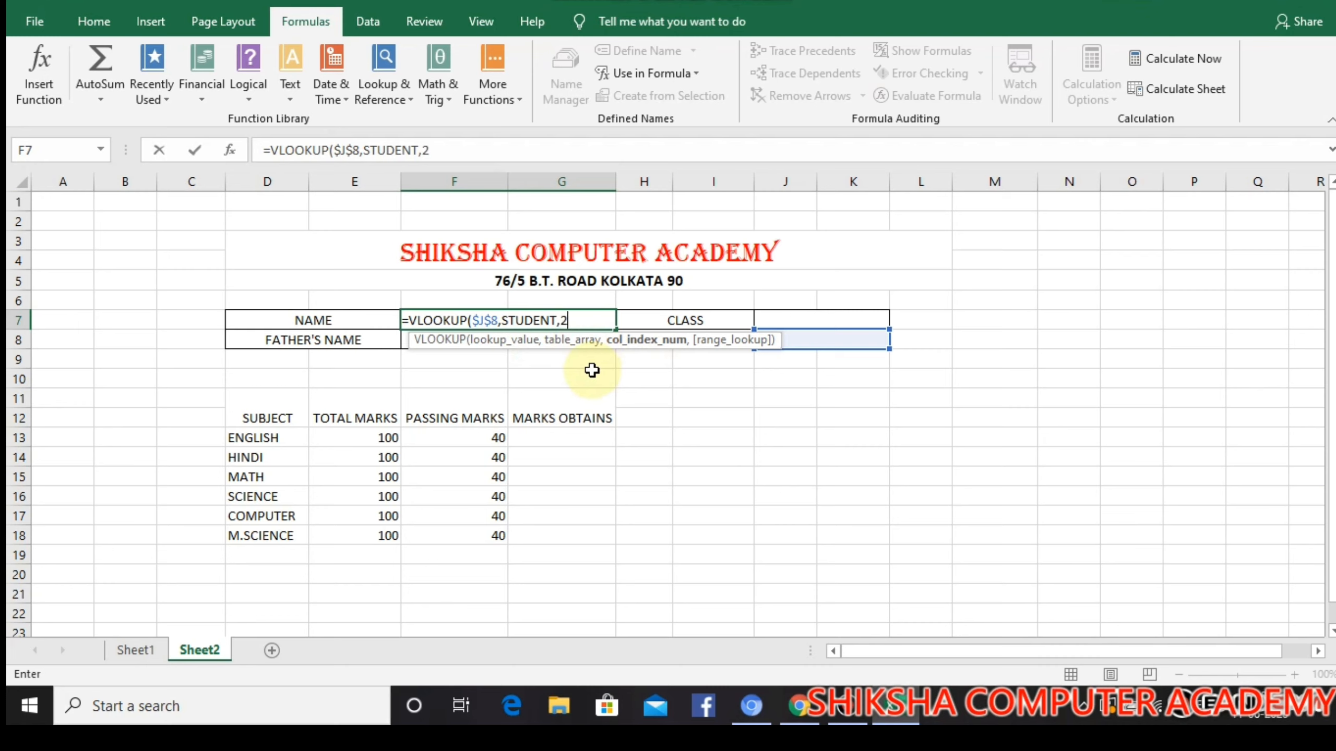
# Complete the F7 lookup with column index 2 and range lookup 0 for an exact match
pyautogui.write('2,0')
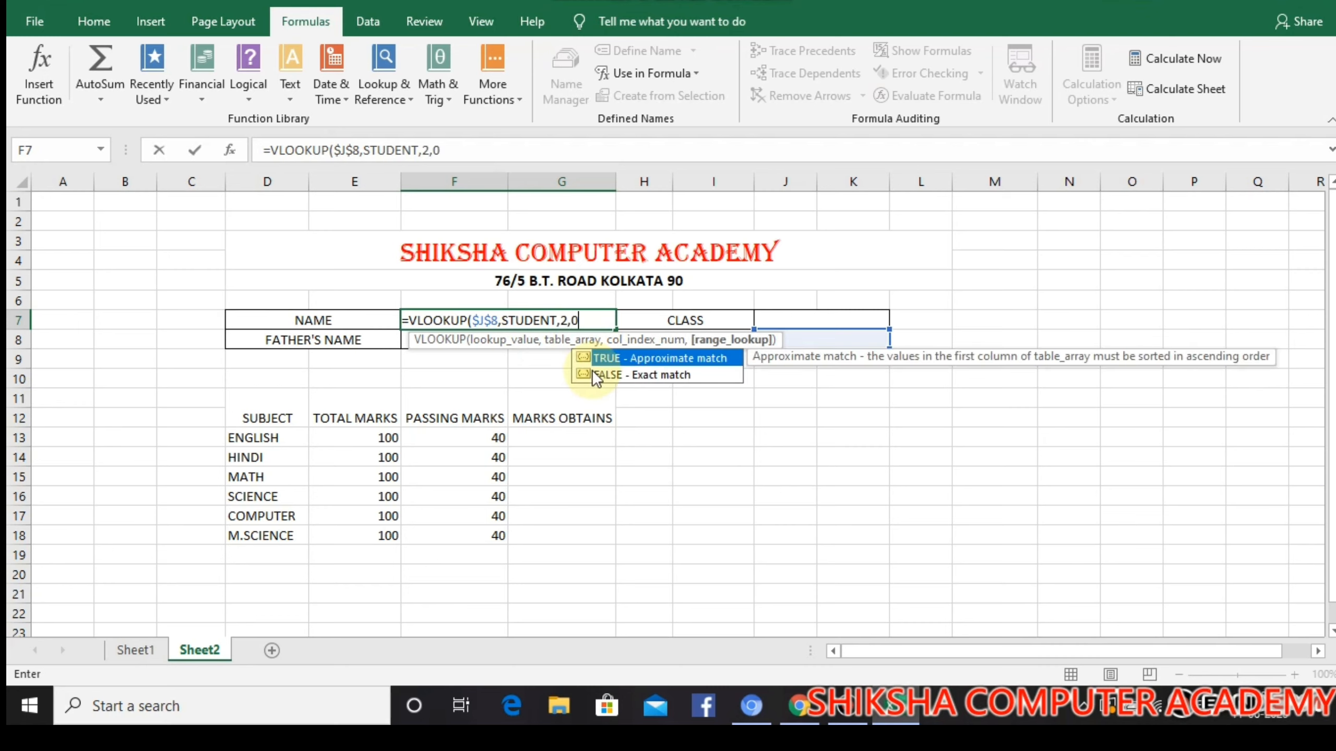
pyautogui.write(')')
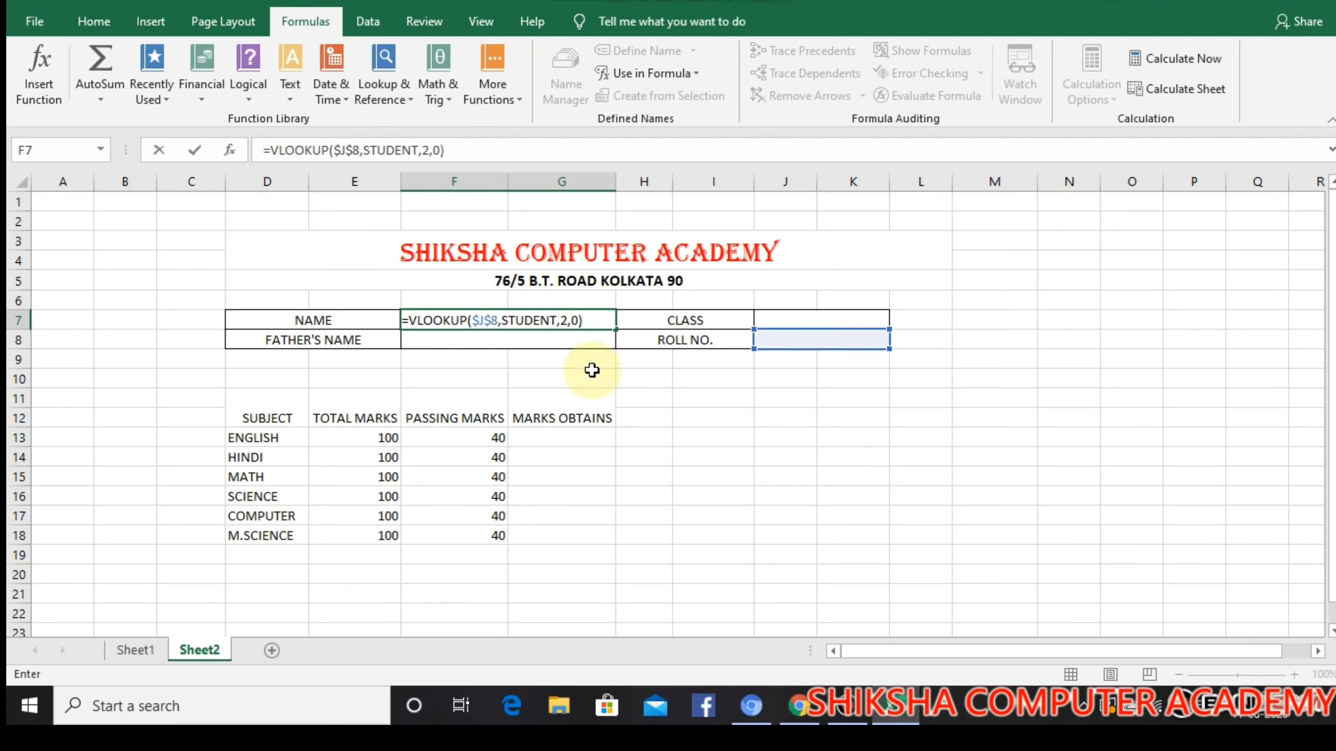
pyautogui.press('Return')
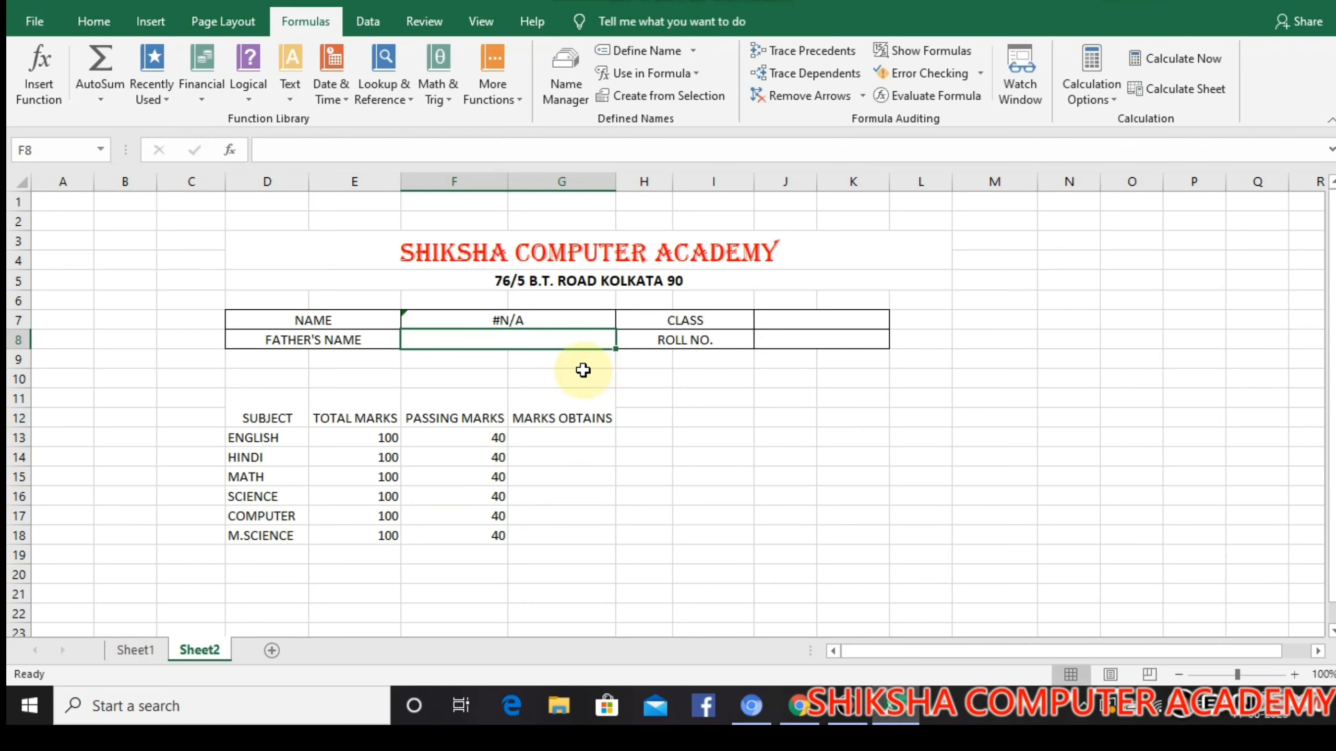
# Enter roll number 1 in J8 and check the name in F7 against the student table on Sheet1
pyautogui.click(783, 341)
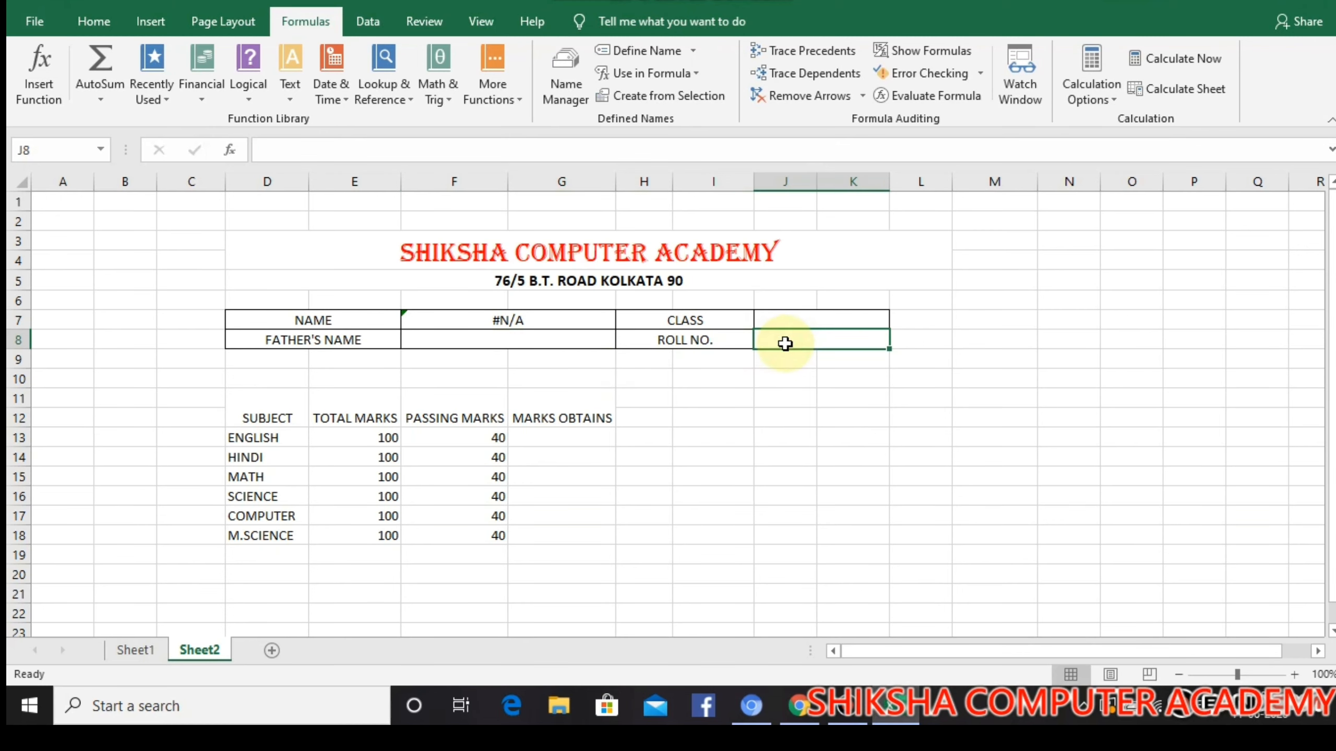
pyautogui.write('1')
pyautogui.click(560, 315)
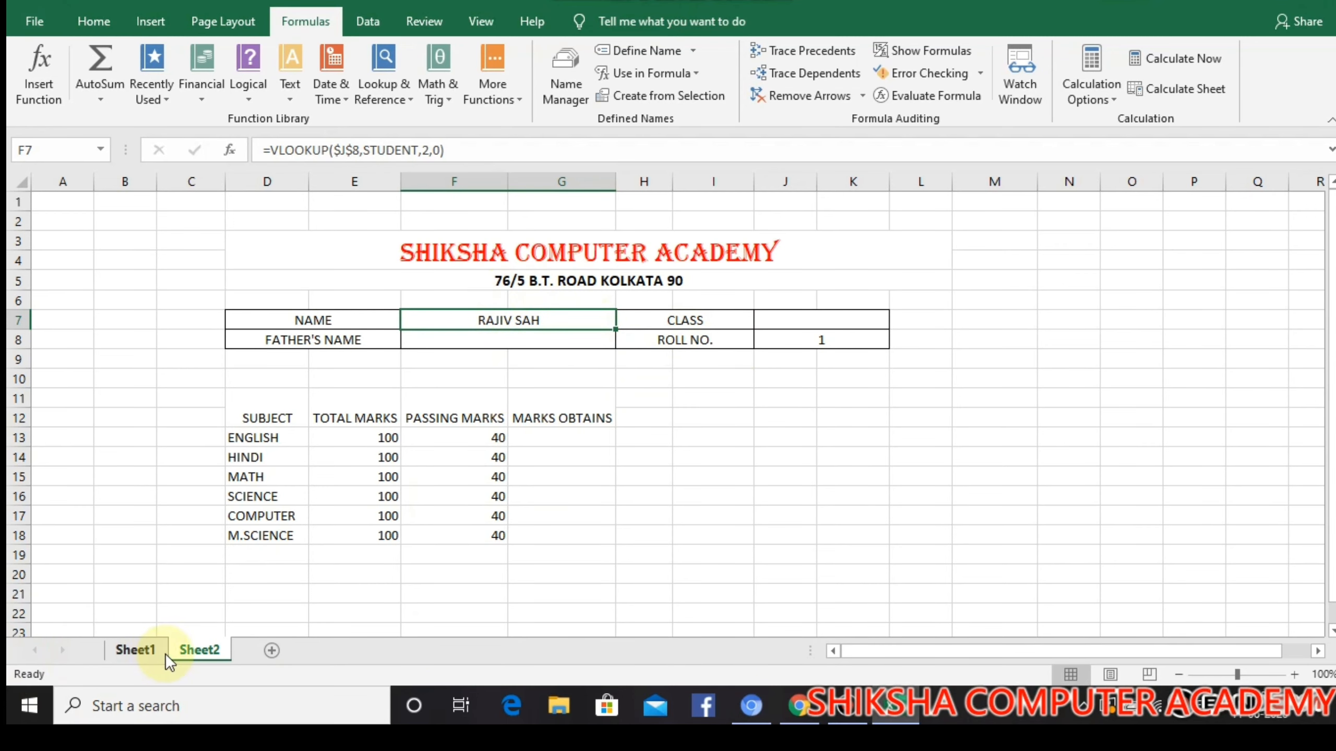
pyautogui.click(135, 650)
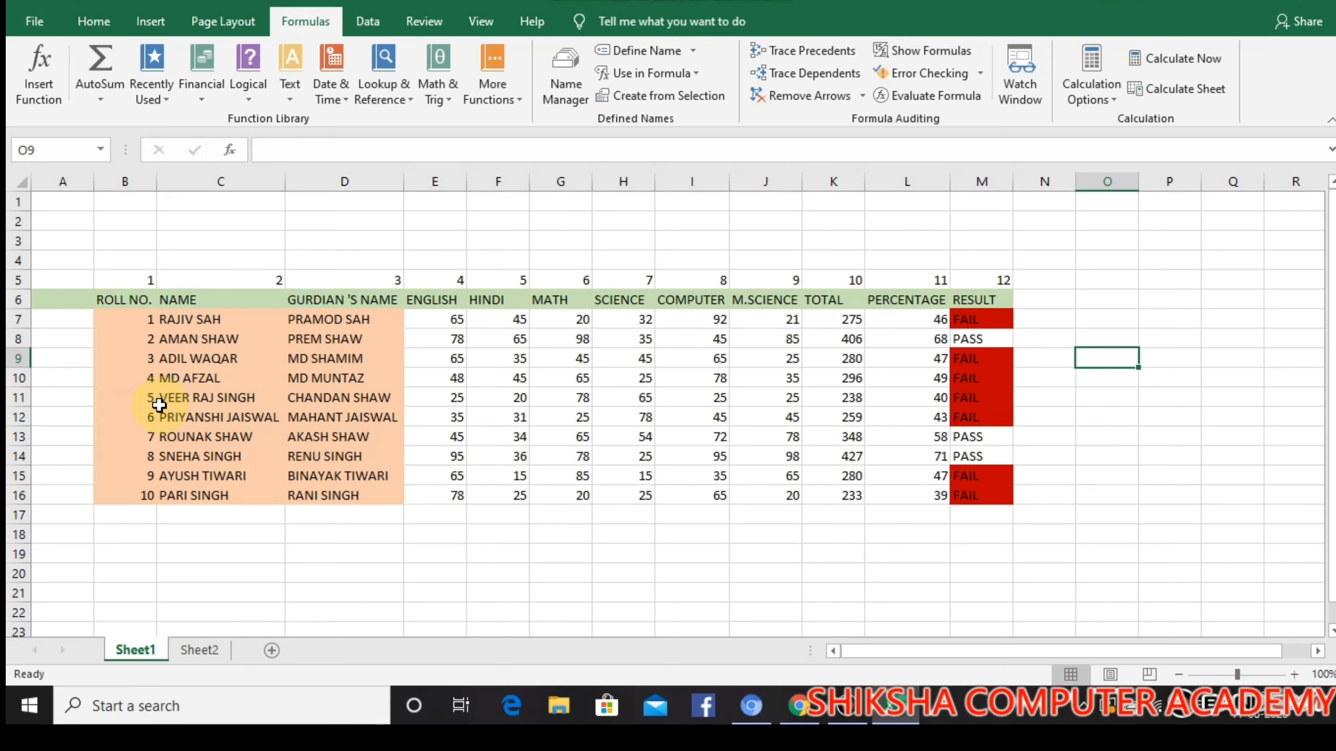
pyautogui.click(202, 651)
# Set the roll number in J8 on Sheet2 to 5 to test the name lookup
pyautogui.click(836, 339)
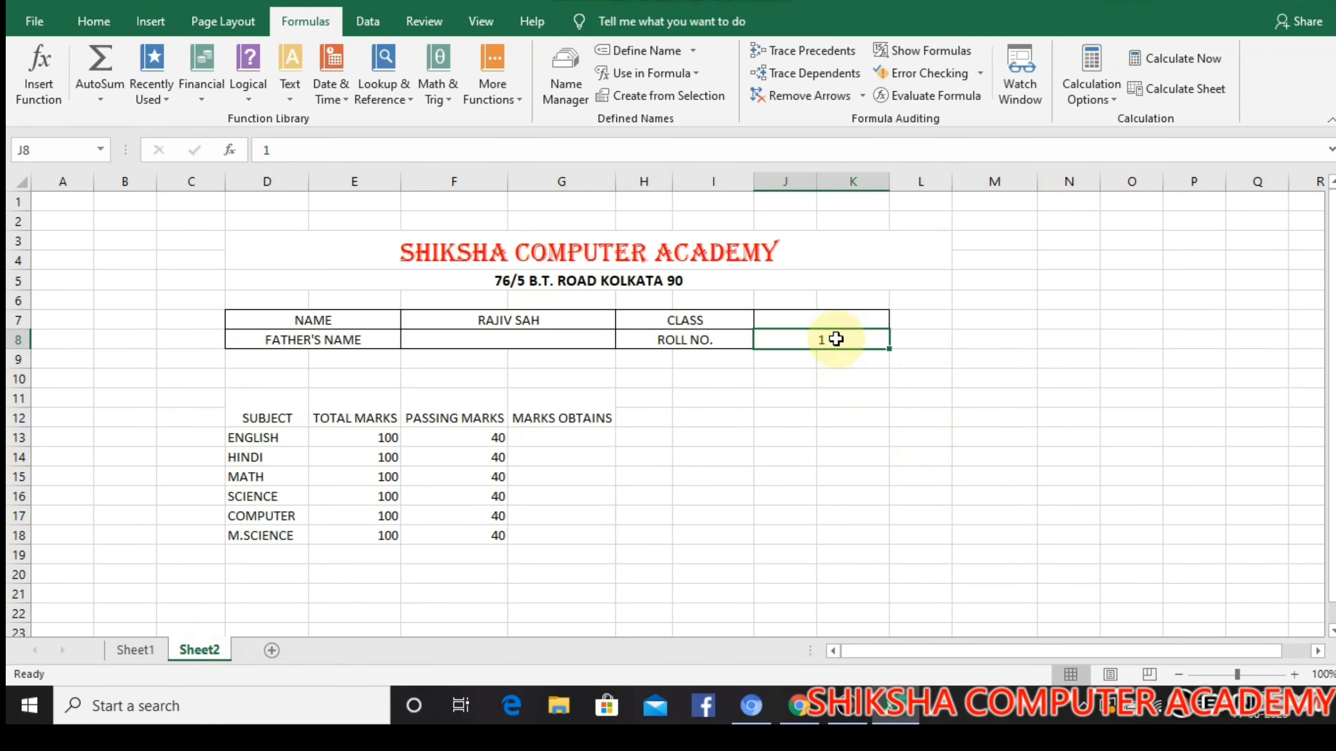
pyautogui.write('5')
pyautogui.press('Return')
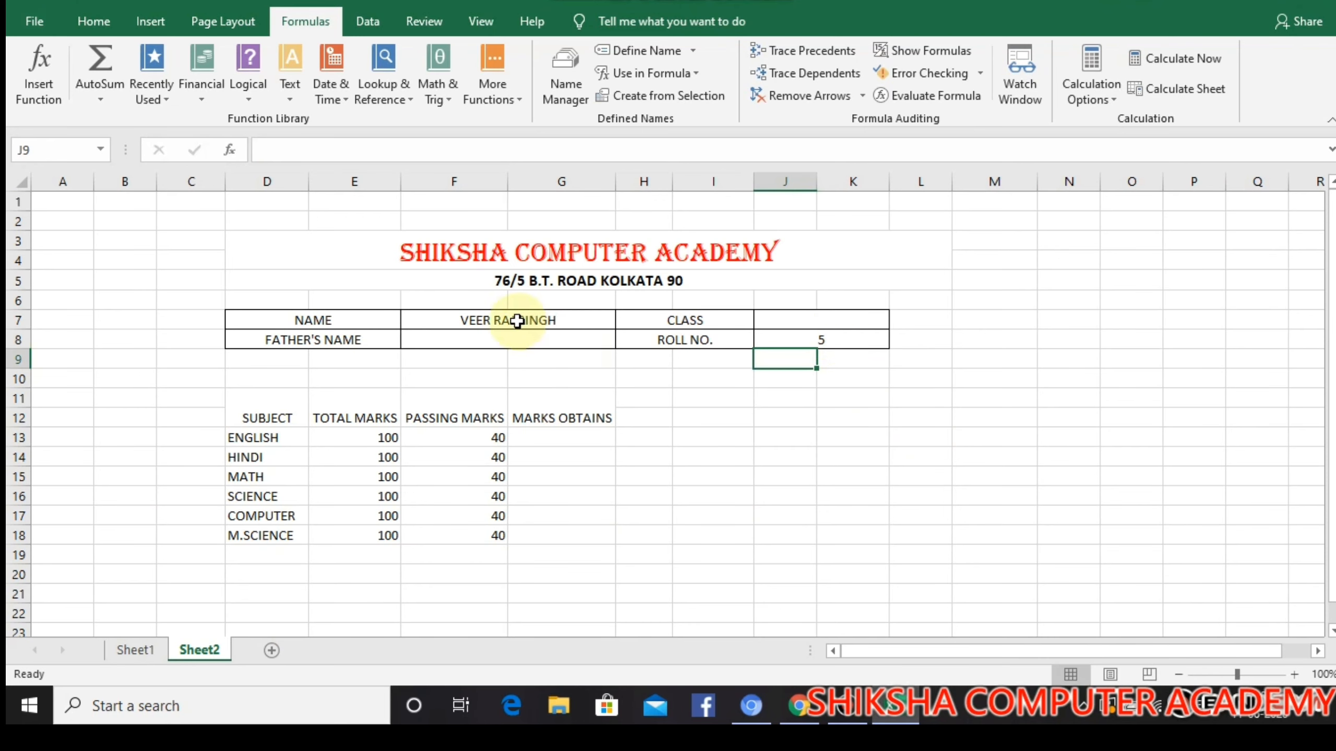
# Start a VLOOKUP formula in the father's name cell F8 with the absolute roll number cell $J$8 as lookup value
pyautogui.click(486, 337)
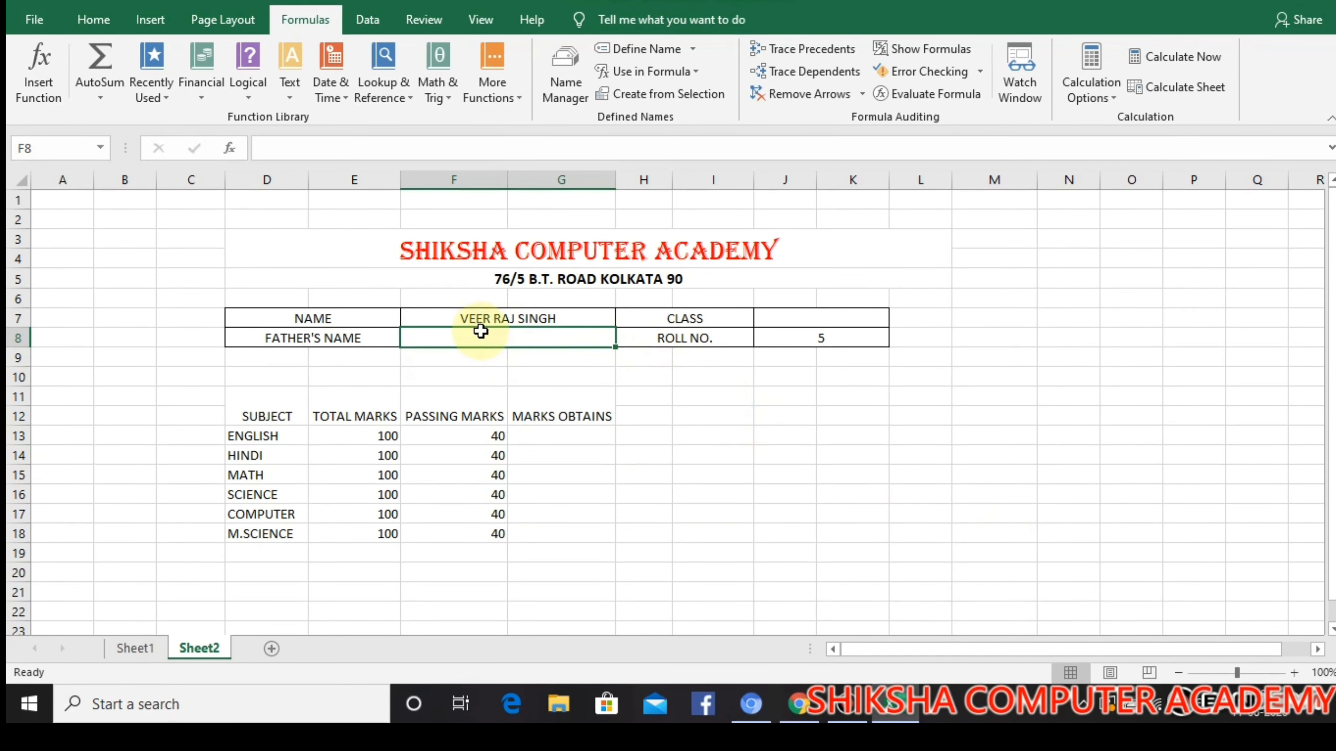
pyautogui.write('=')
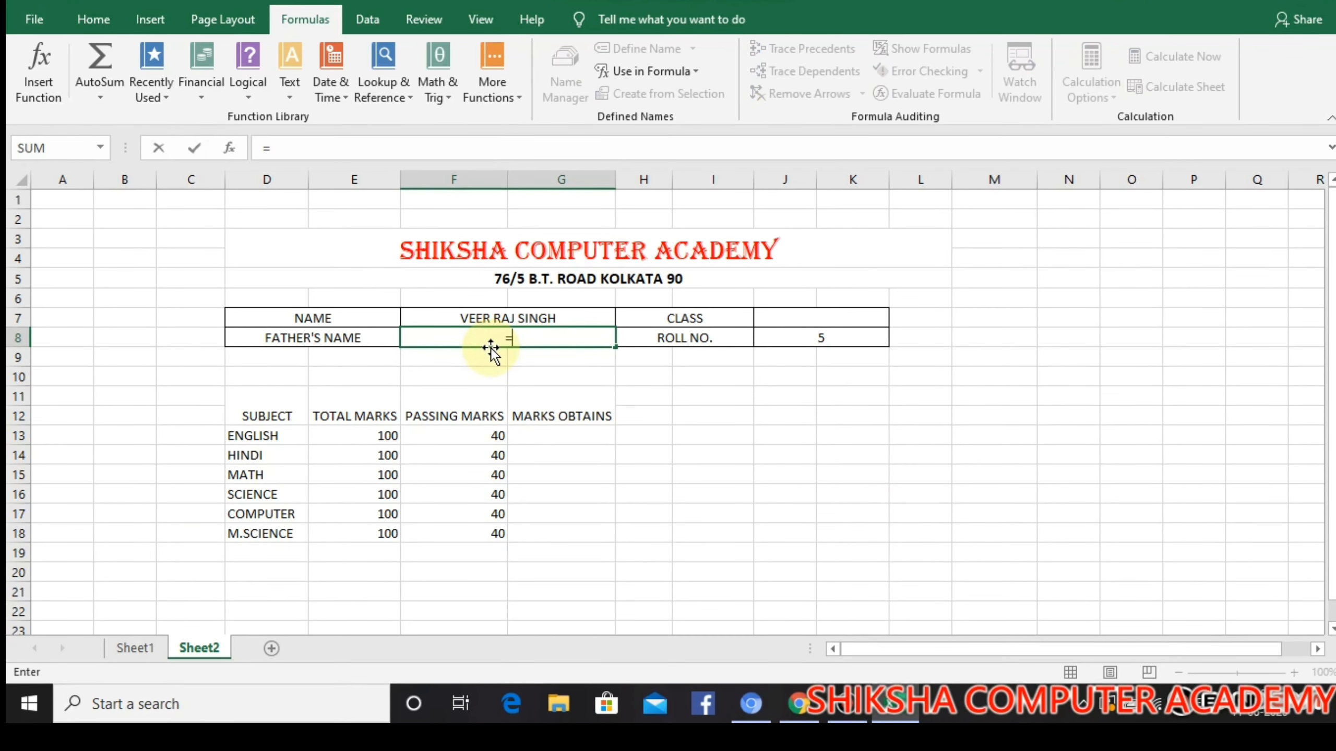
pyautogui.write('V')
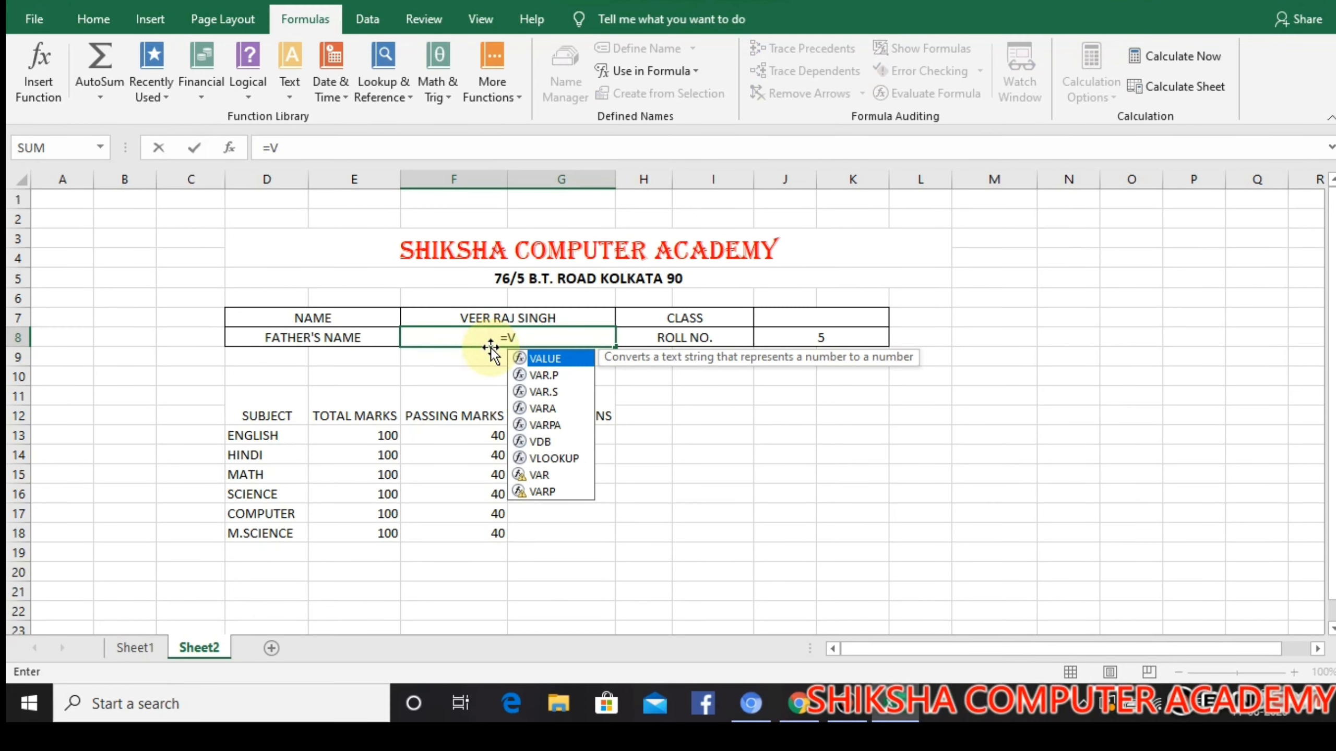
pyautogui.write('LOOKUP')
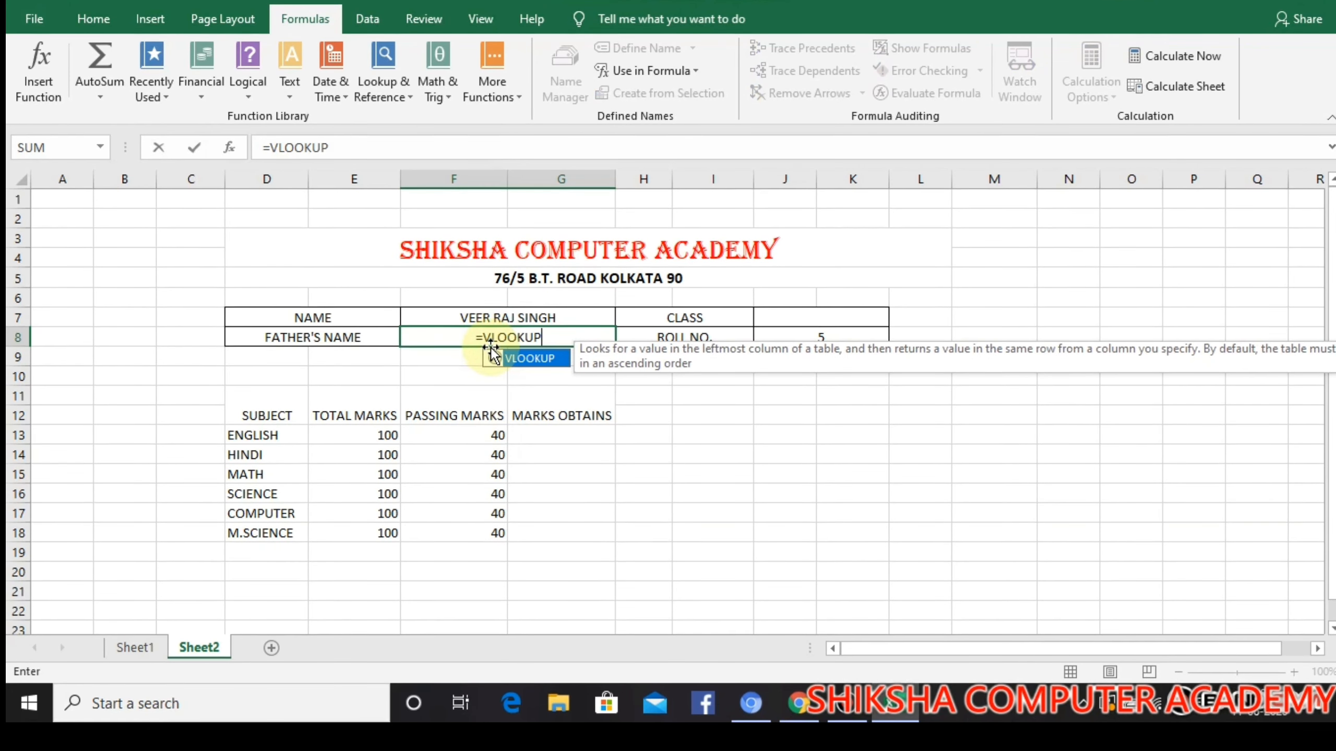
pyautogui.write('(')
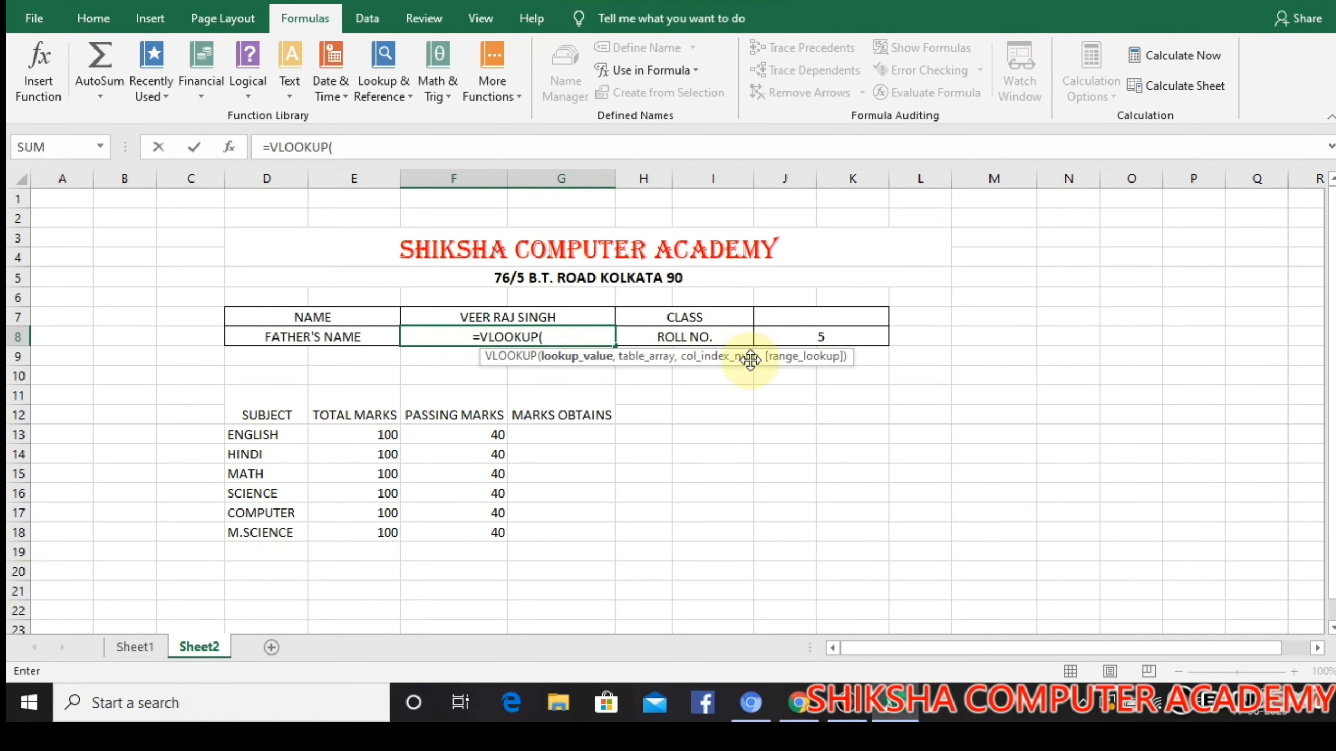
pyautogui.click(788, 338)
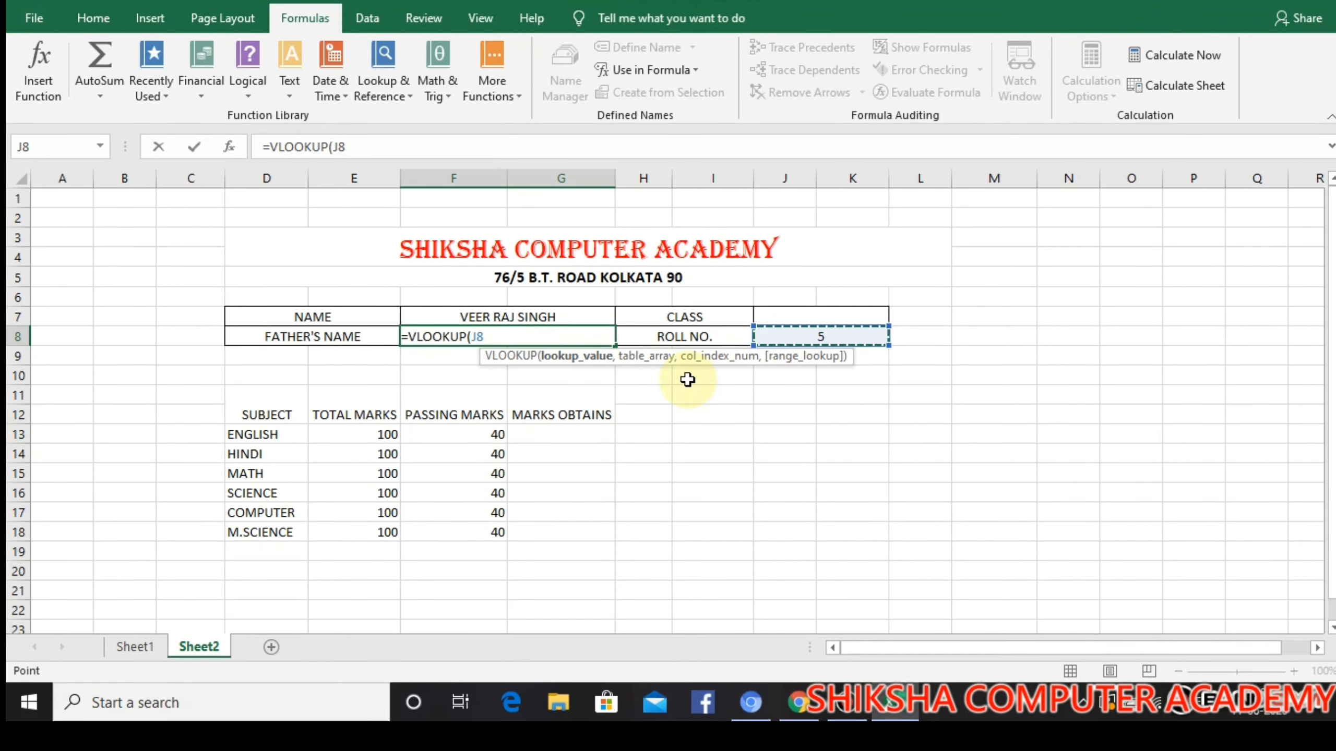
pyautogui.press('F4')
pyautogui.write(',')
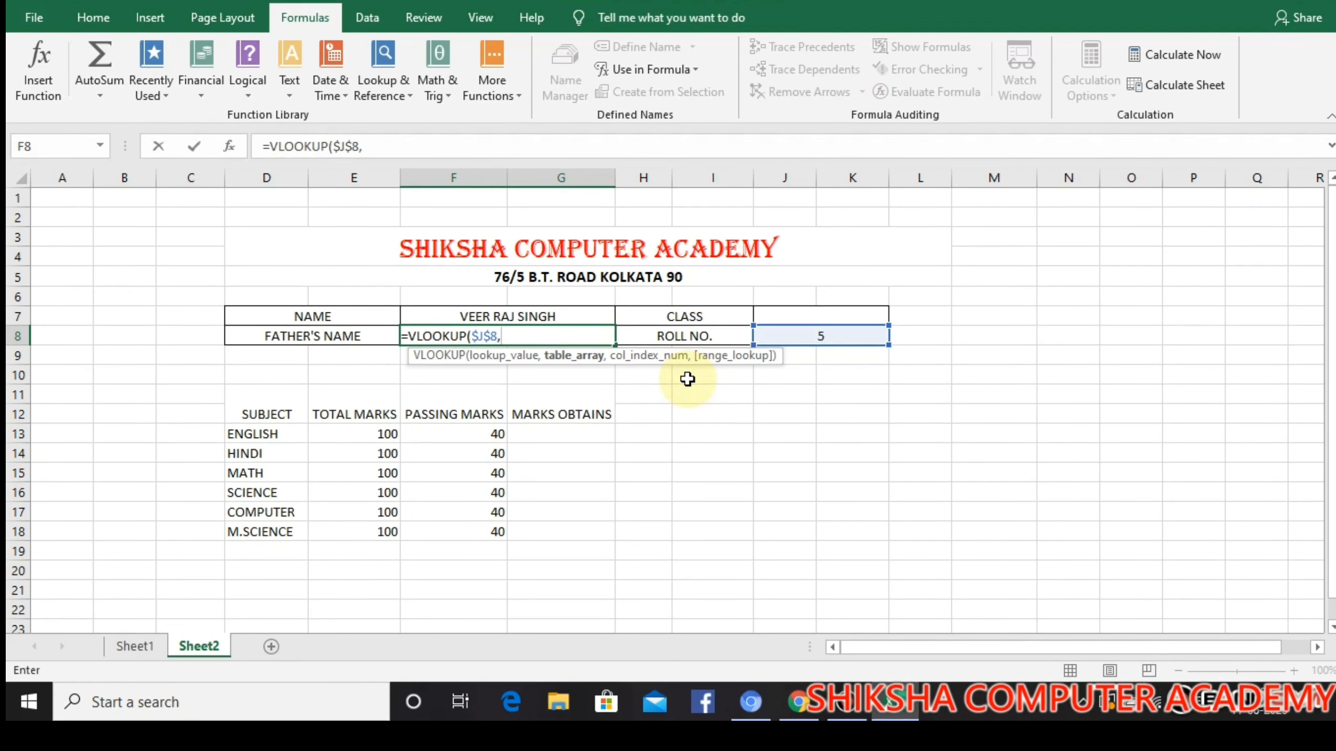
pyautogui.write('STUF')
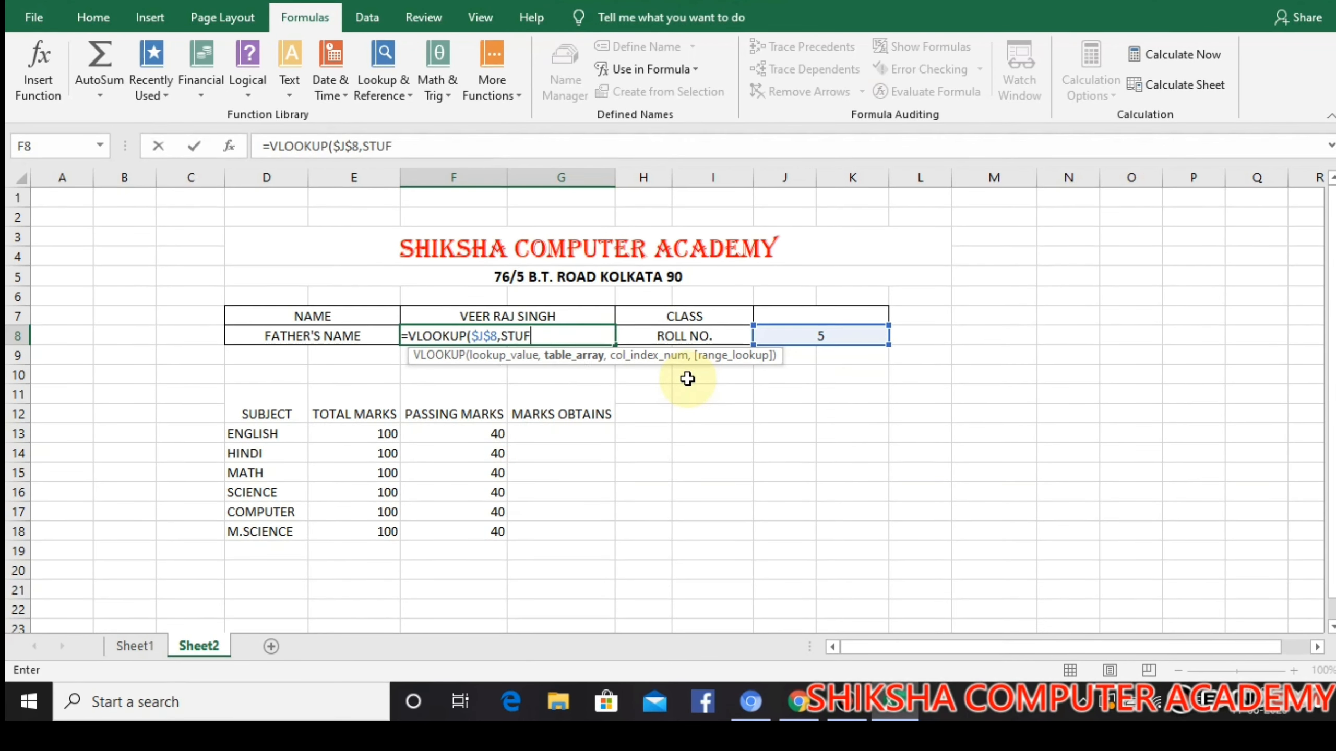
# Complete the F8 lookup with STUDENT as table array, column index 3 and range lookup 0 for an exact match
pyautogui.press('BackSpace')
pyautogui.write('DEN')
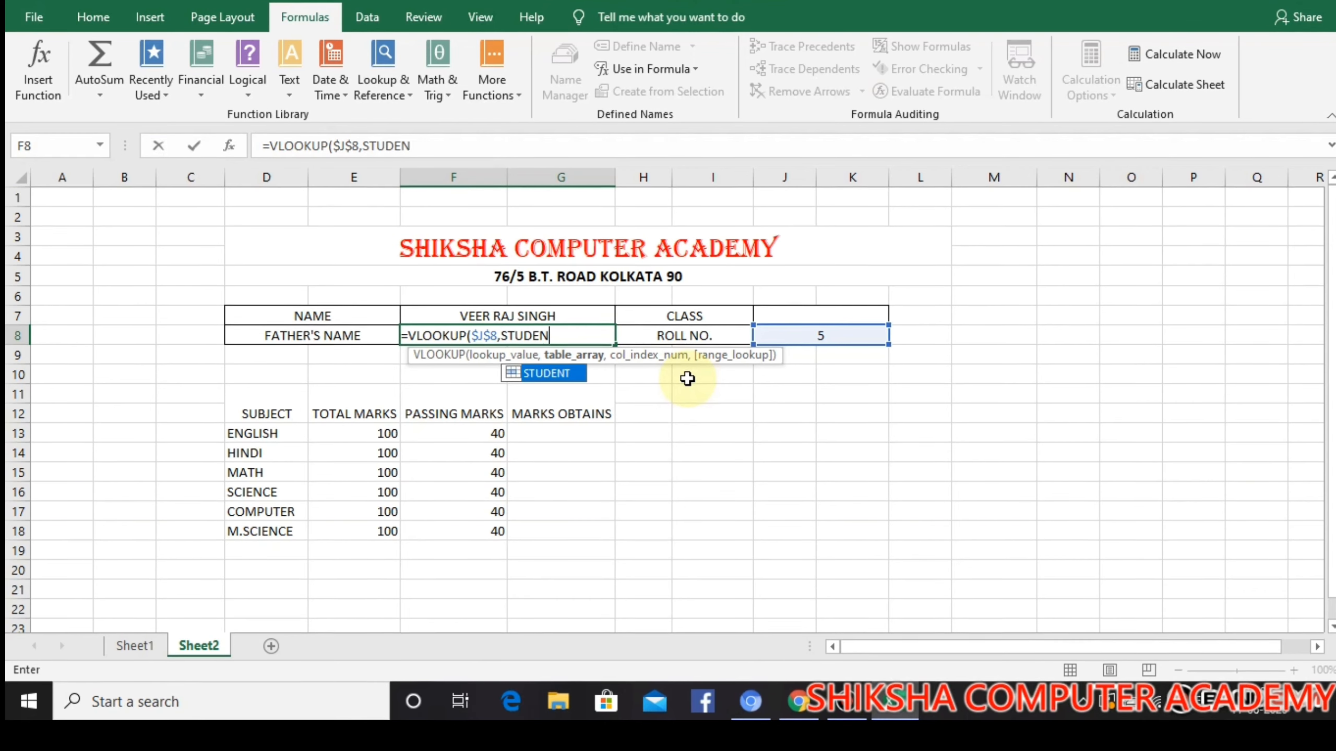
pyautogui.write('T,')
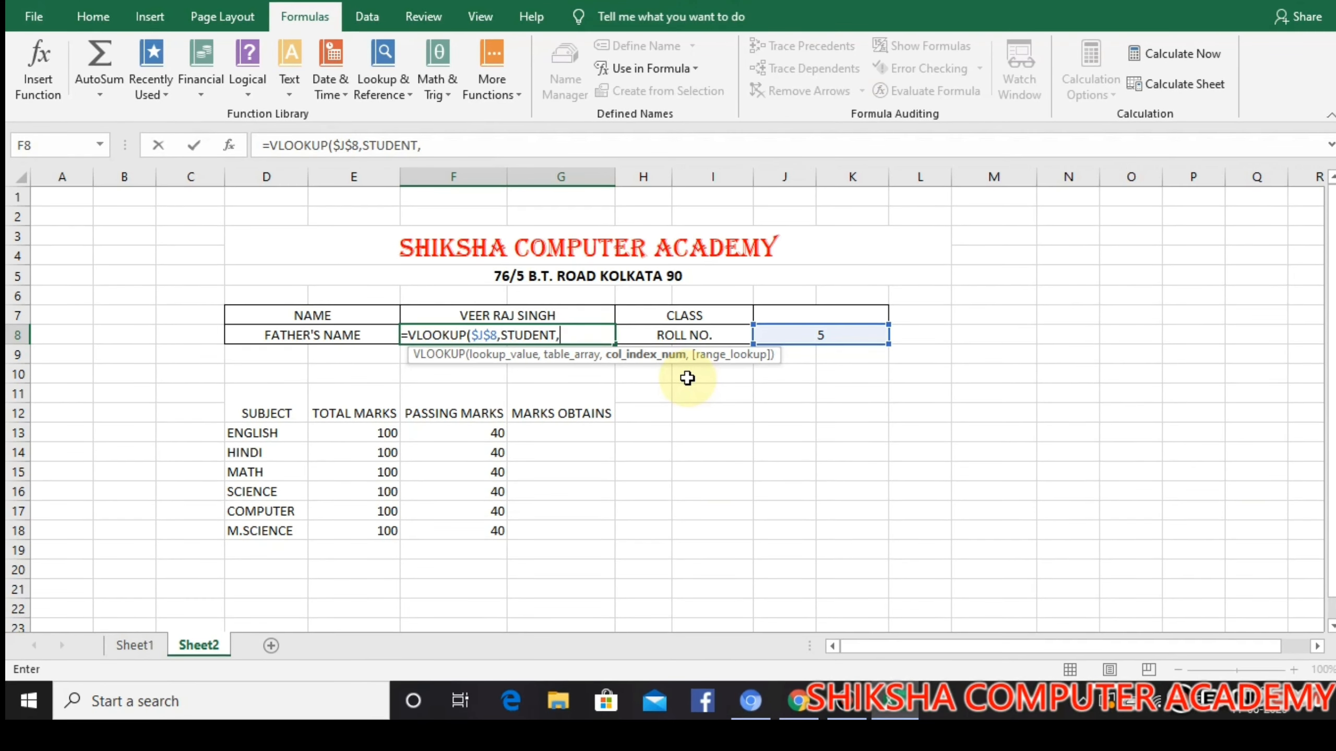
pyautogui.write('3')
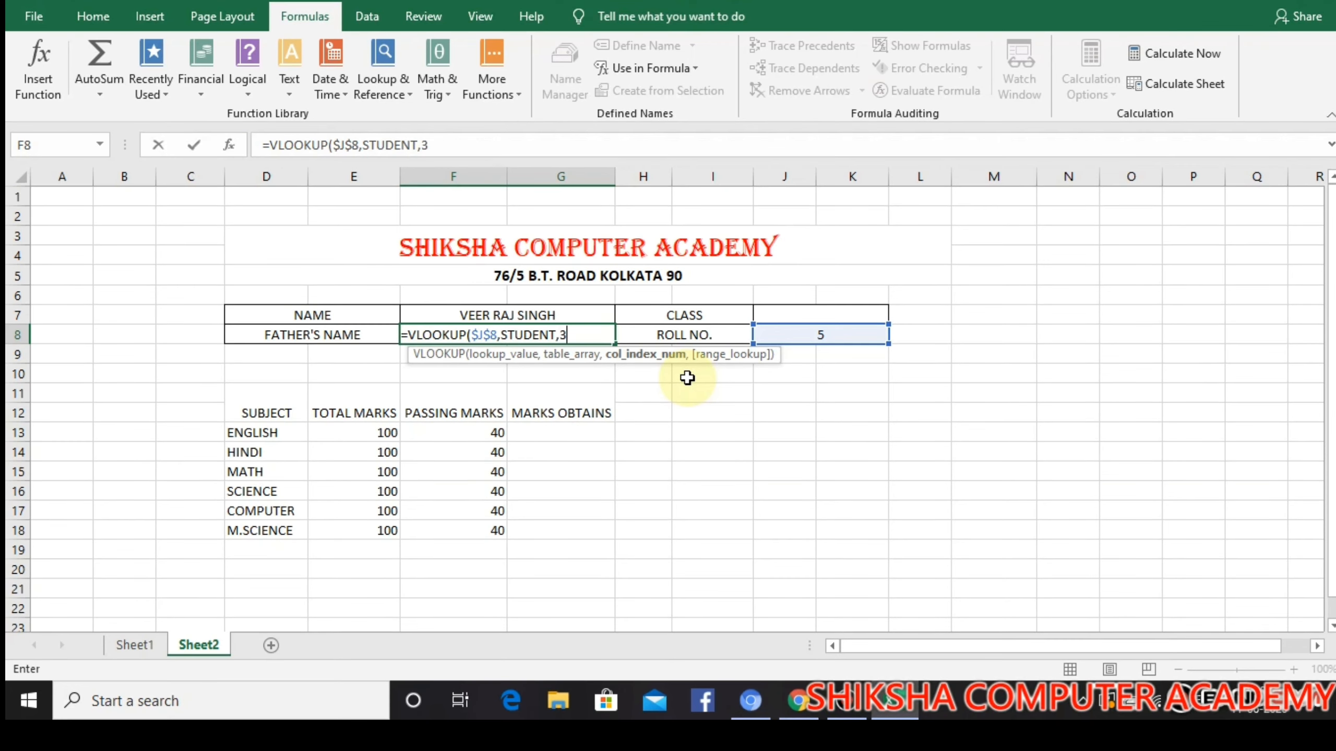
pyautogui.write(',')
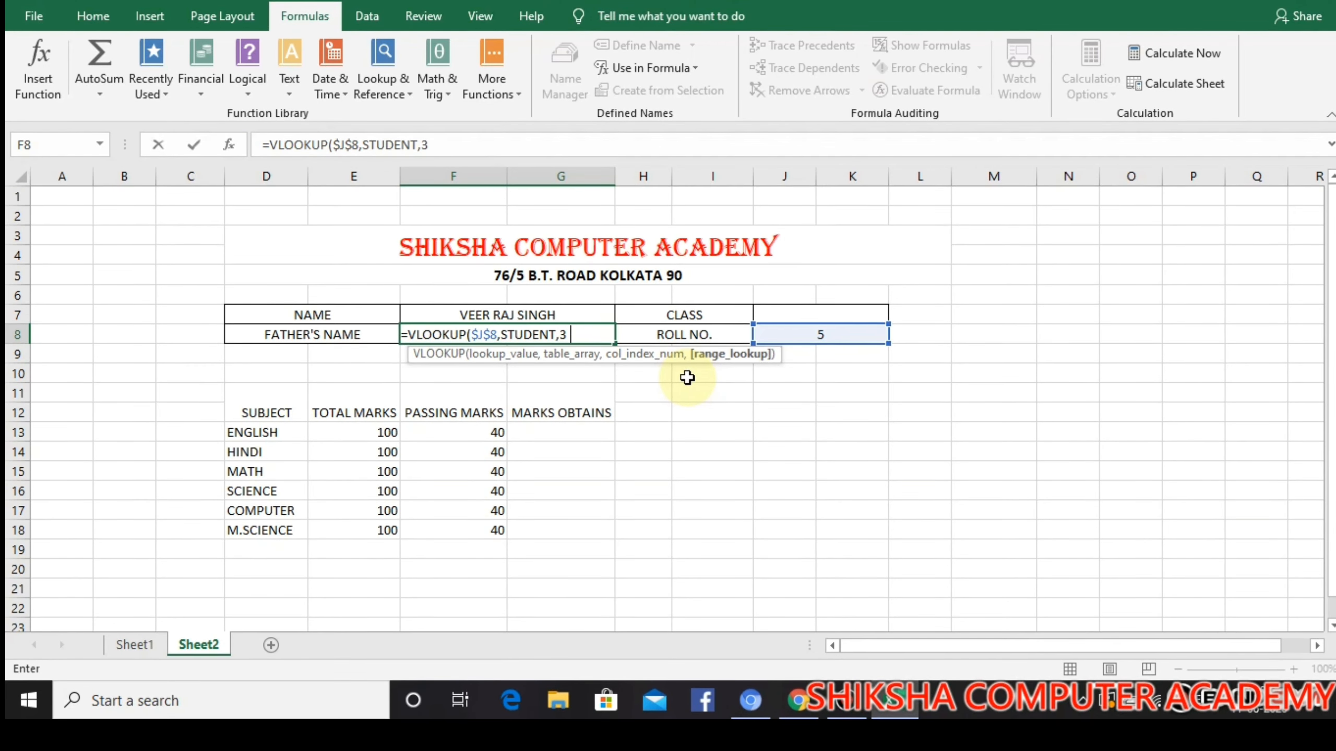
pyautogui.write('0')
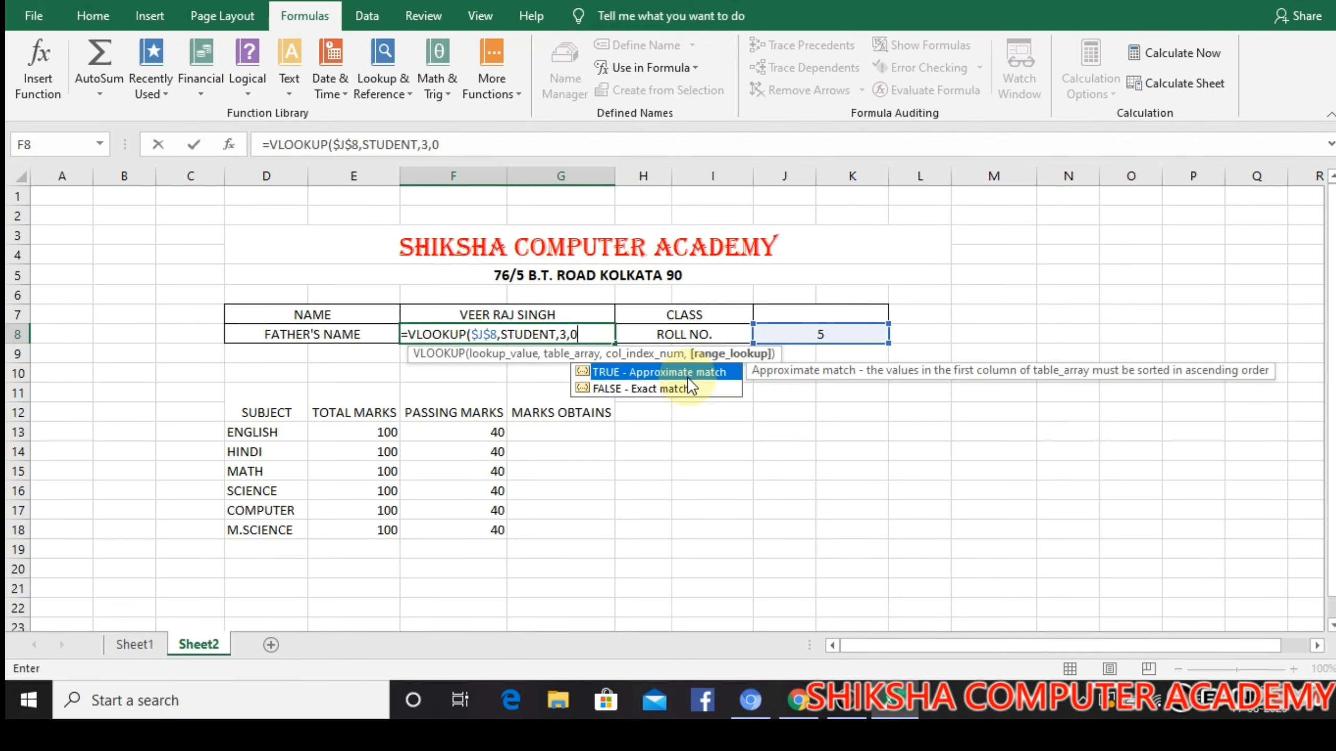
pyautogui.write(')')
pyautogui.press('Return')
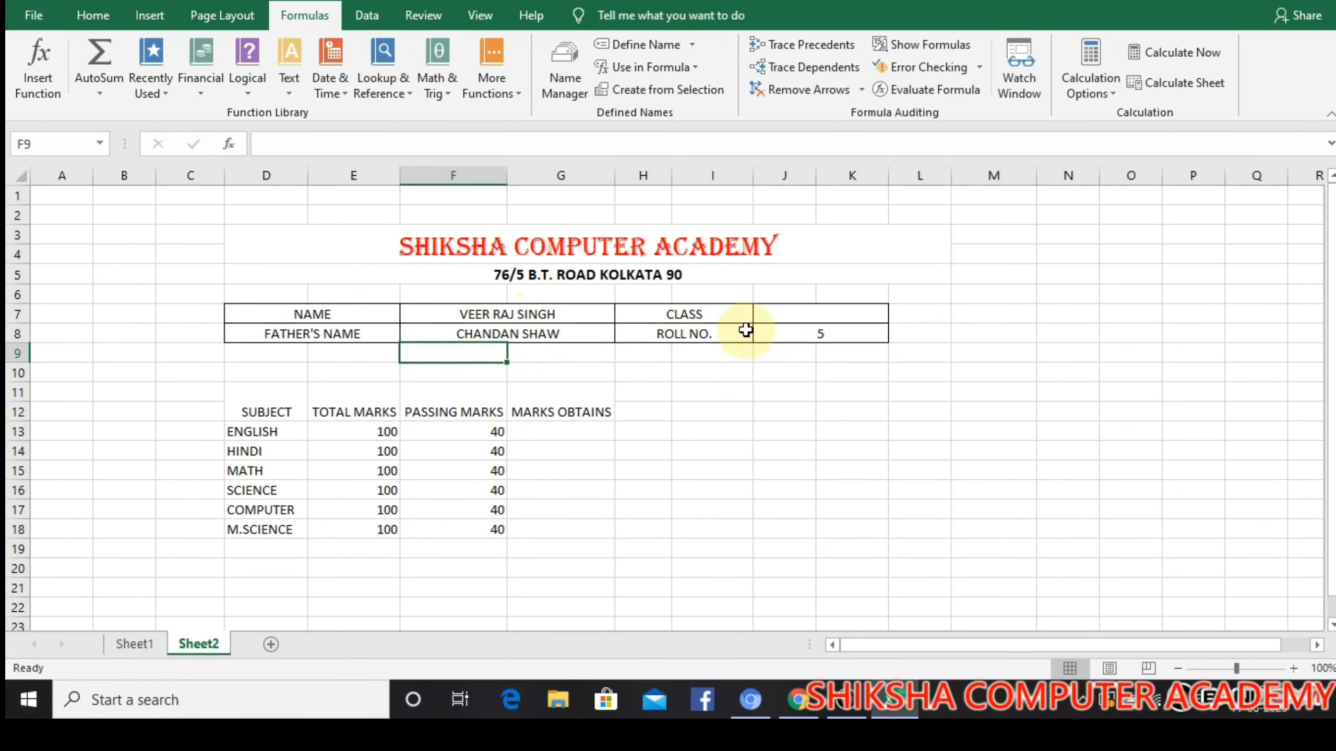
# Check the student table on Sheet1 and enter 10 as the class in J7 on Sheet2
pyautogui.click(788, 318)
pyautogui.click(134, 642)
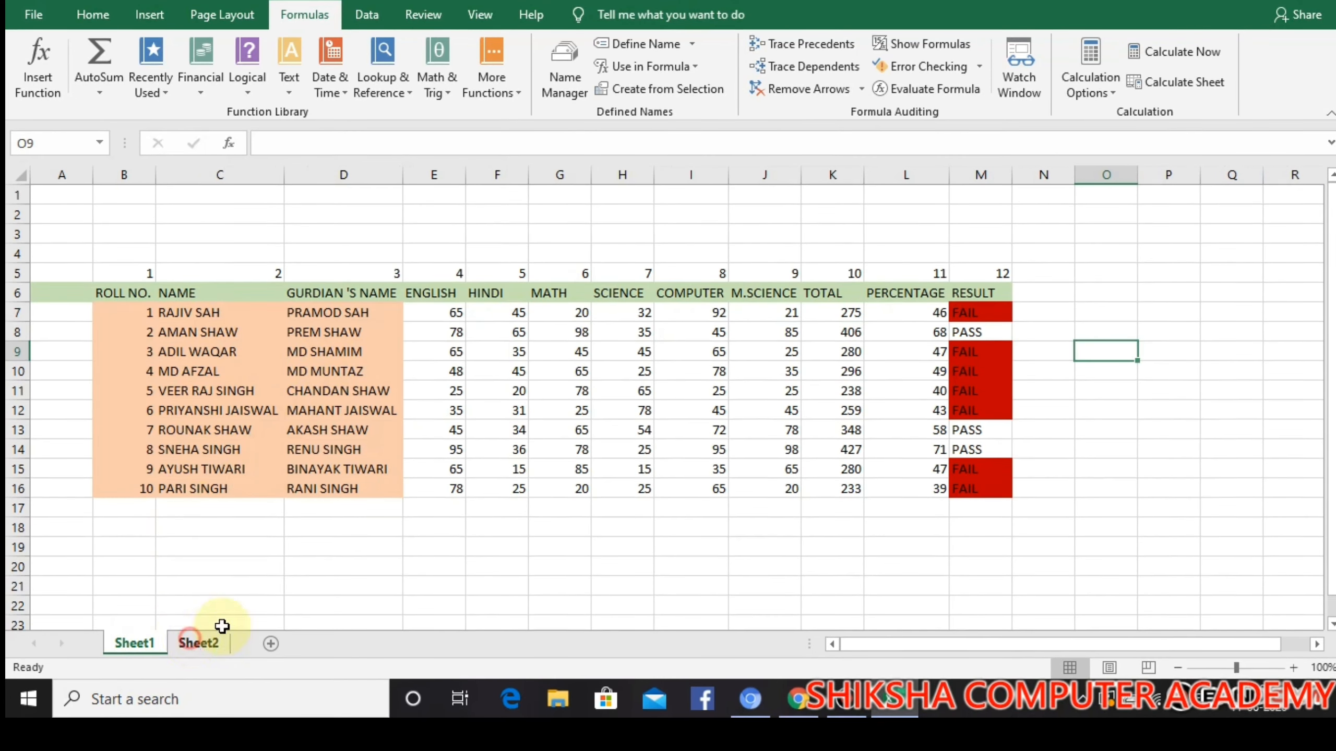
pyautogui.click(196, 639)
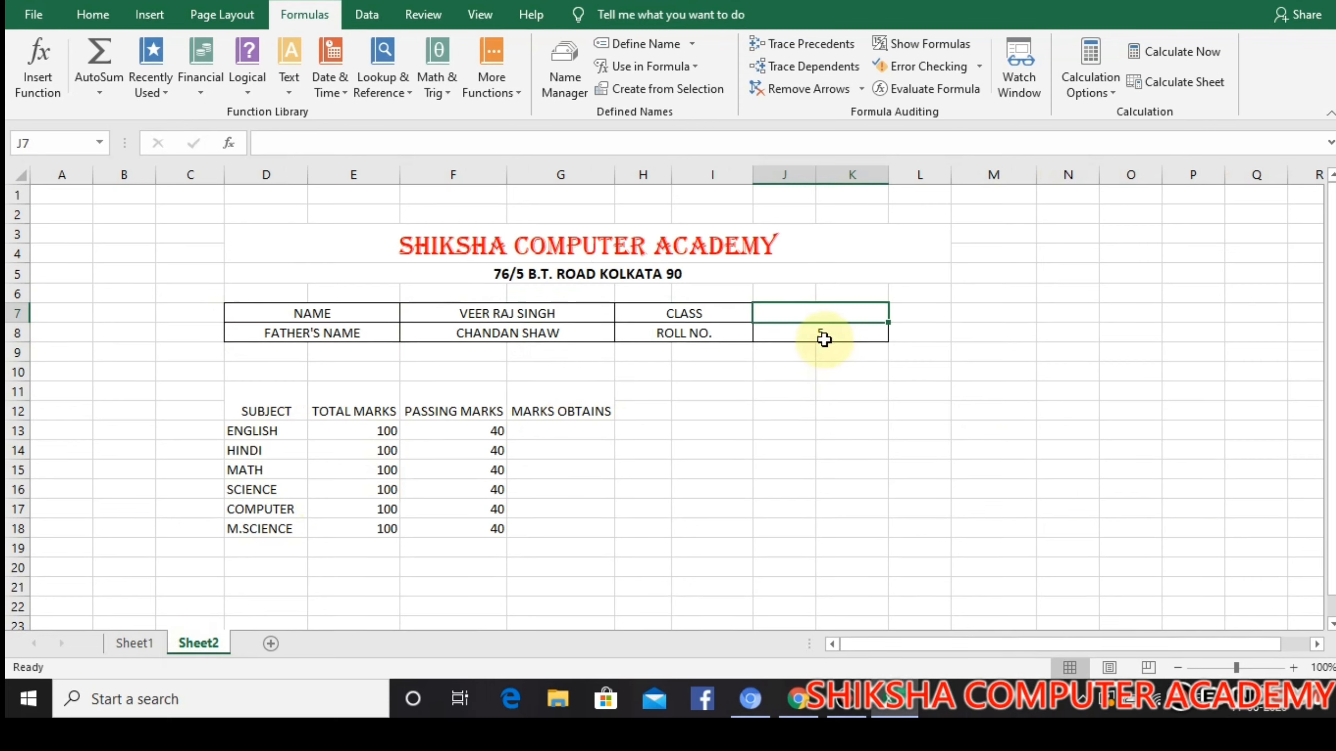
pyautogui.write('10')
pyautogui.click(790, 364)
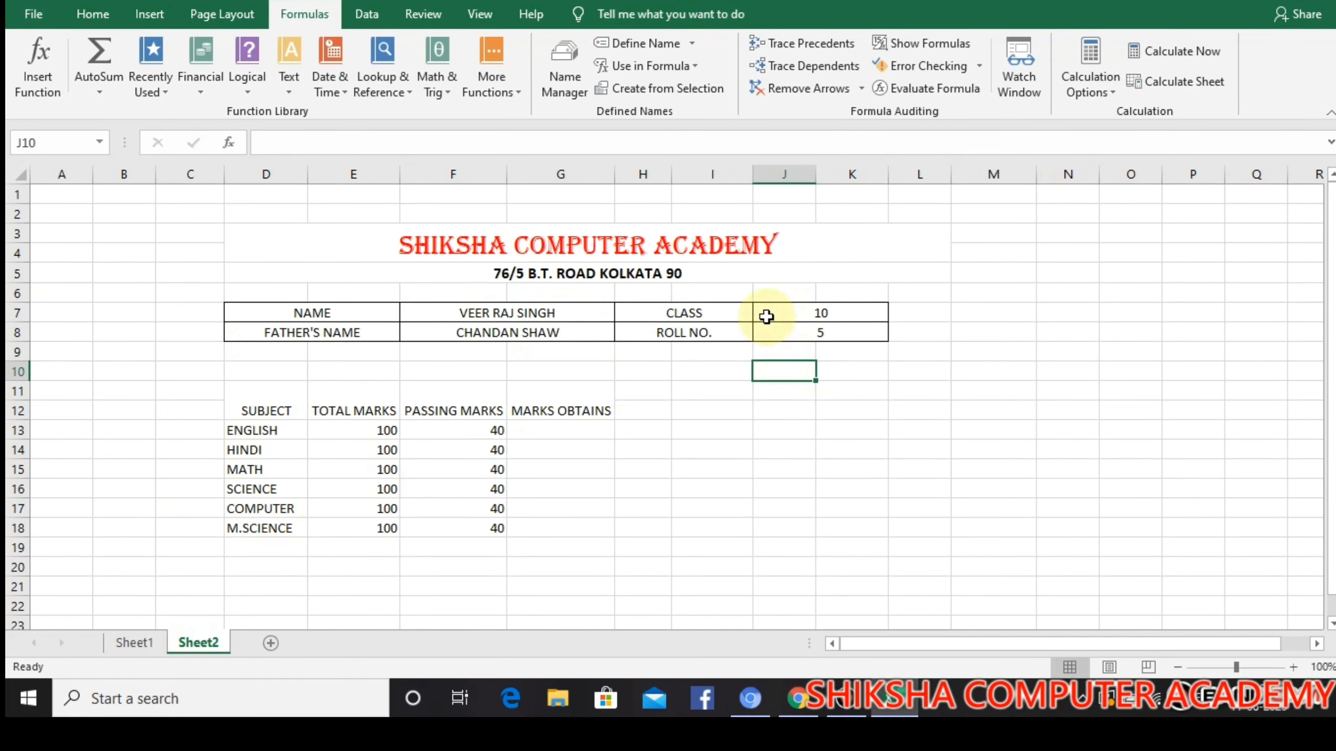
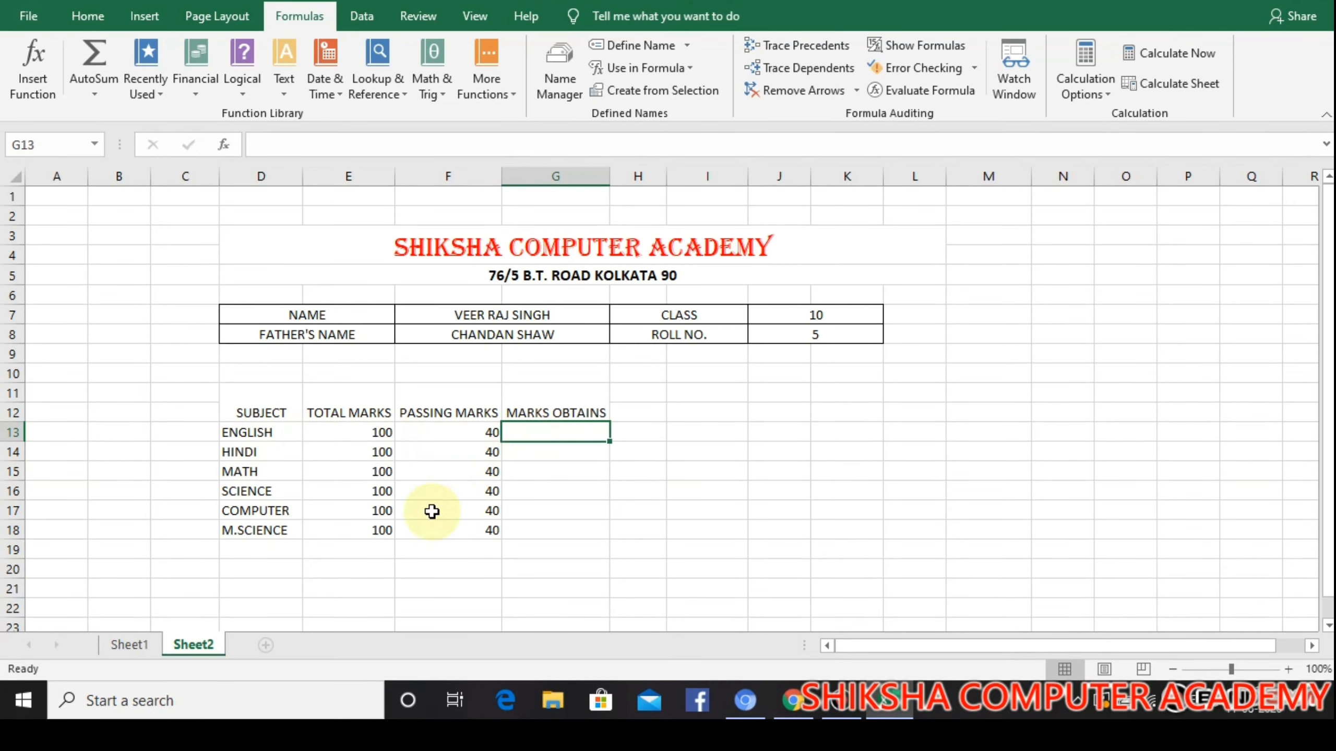
# Check the column numbers on Sheet1, and start a VLOOKUP in the English marks cell G13 on Sheet2 with $J$8 as lookup value
pyautogui.click(123, 645)
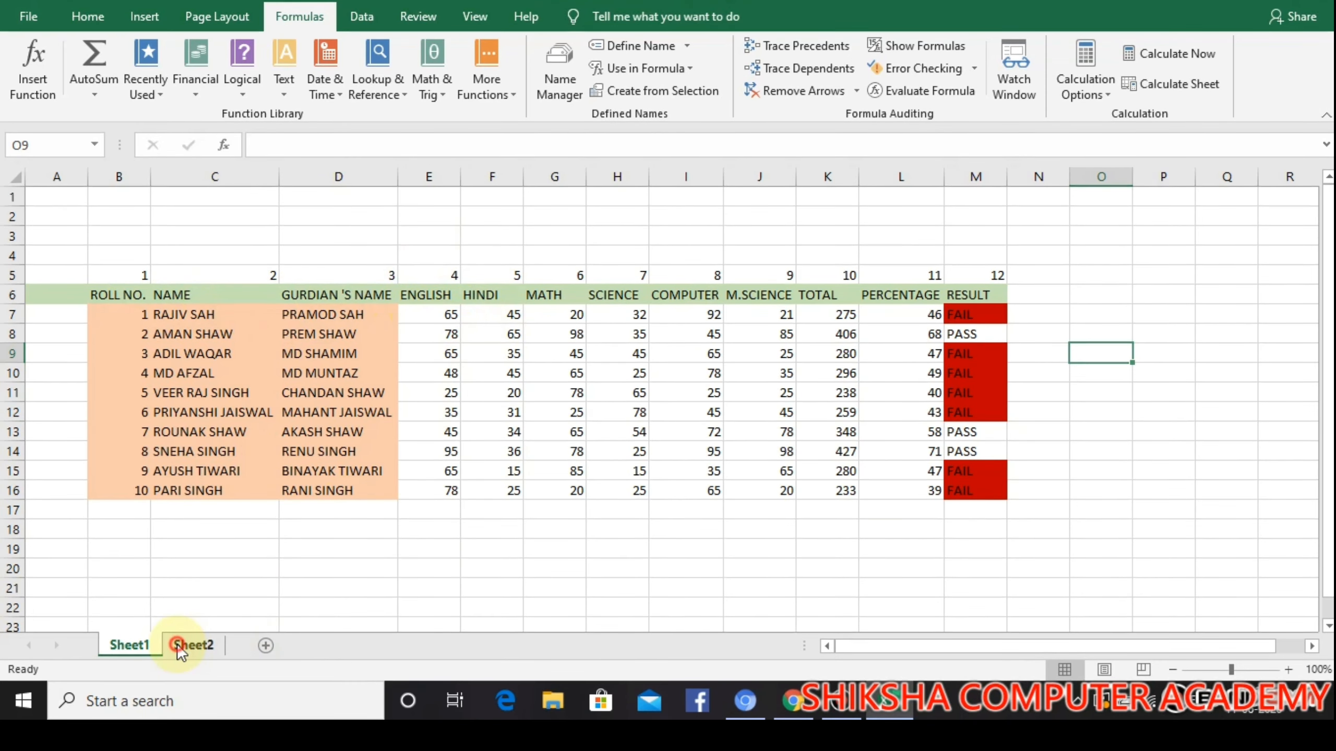
pyautogui.click(208, 651)
pyautogui.write('=')
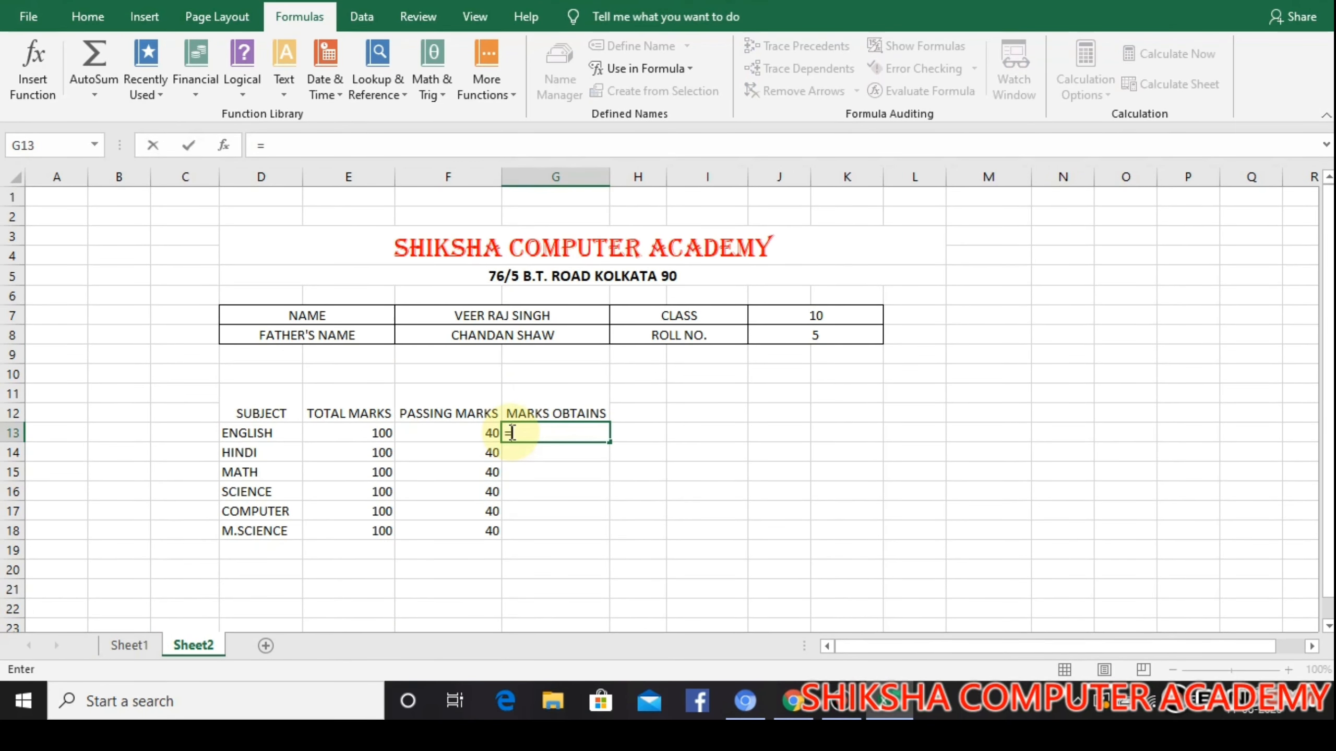
pyautogui.write('V')
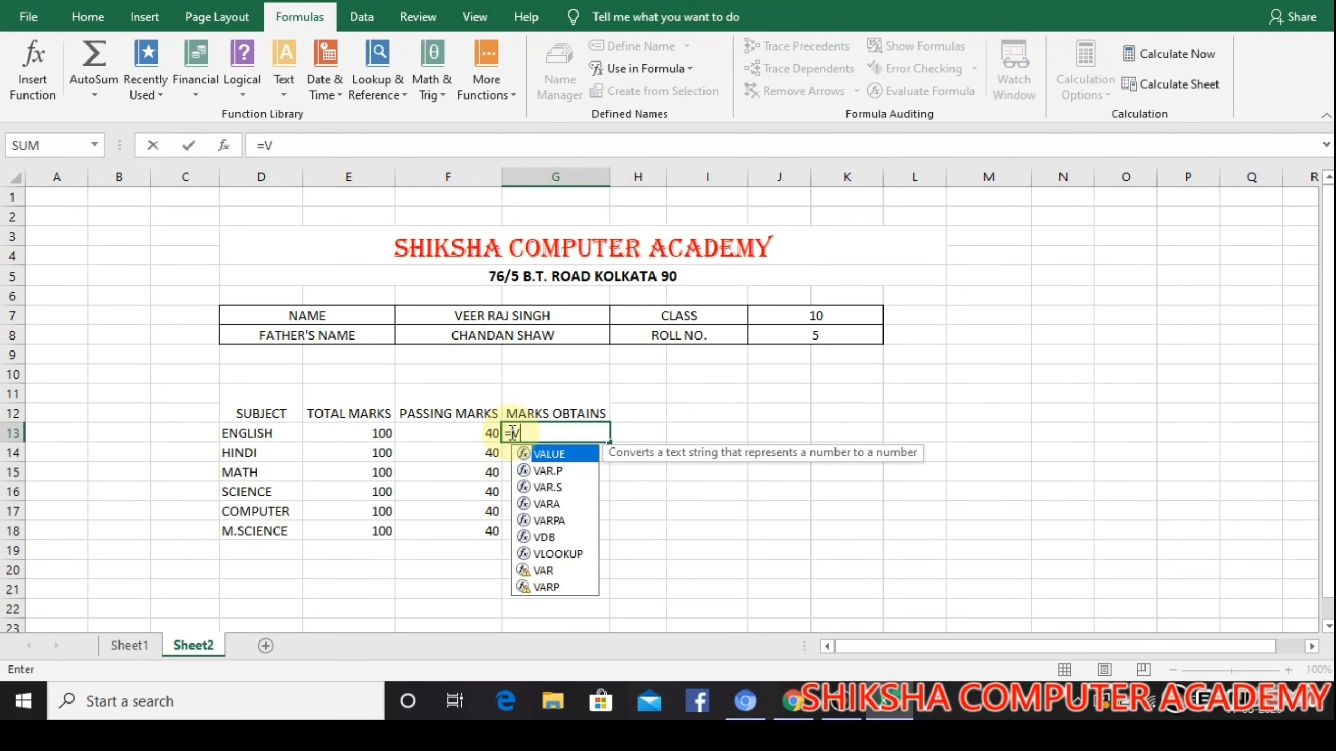
pyautogui.write('LOOKUP(')
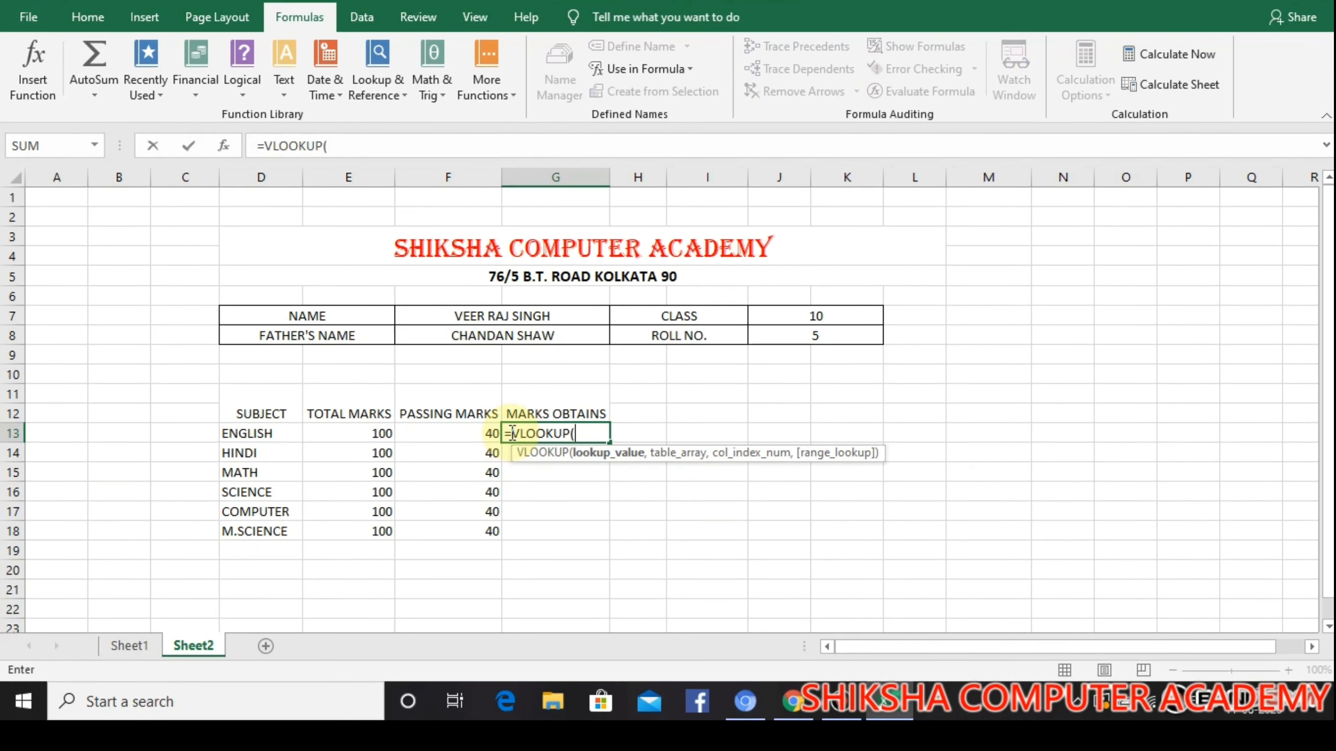
pyautogui.click(788, 341)
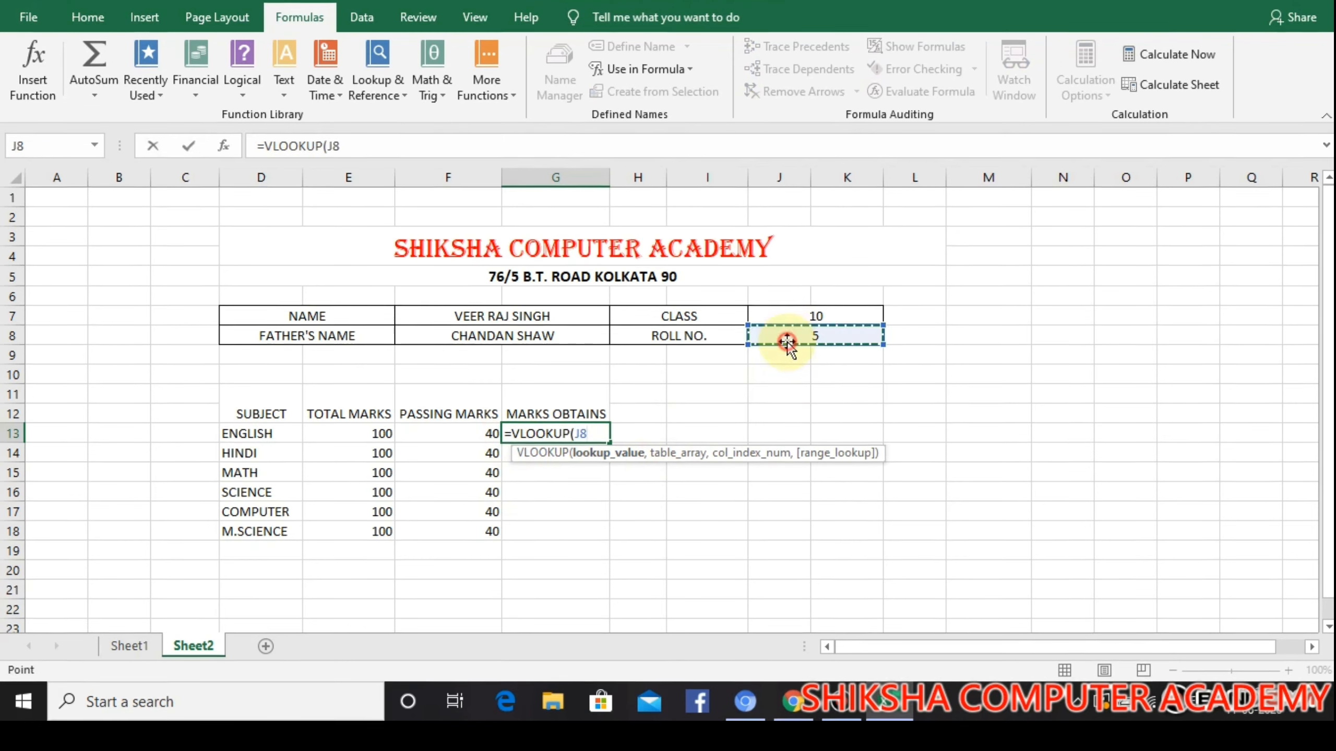
pyautogui.press('F4')
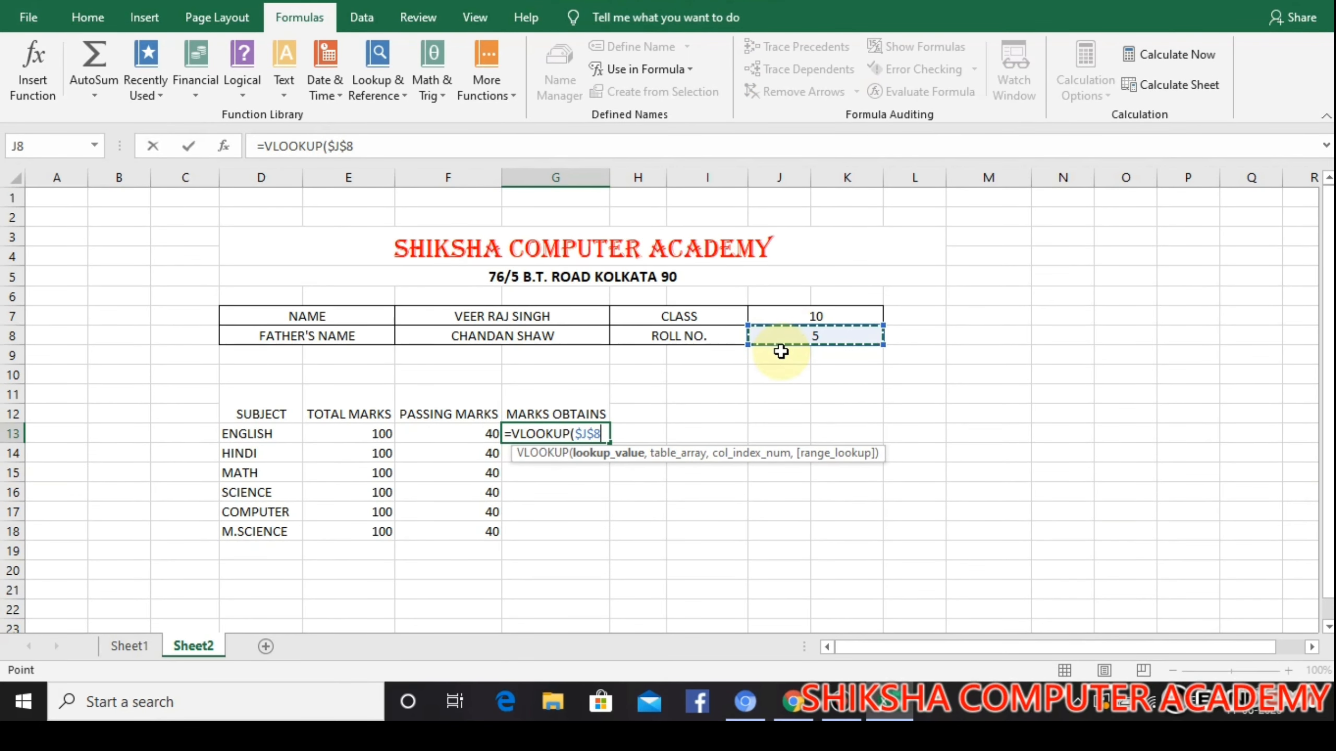
# Complete the G13 lookup with STUDENT as table array, column index 4 and range lookup 0
pyautogui.write(',')
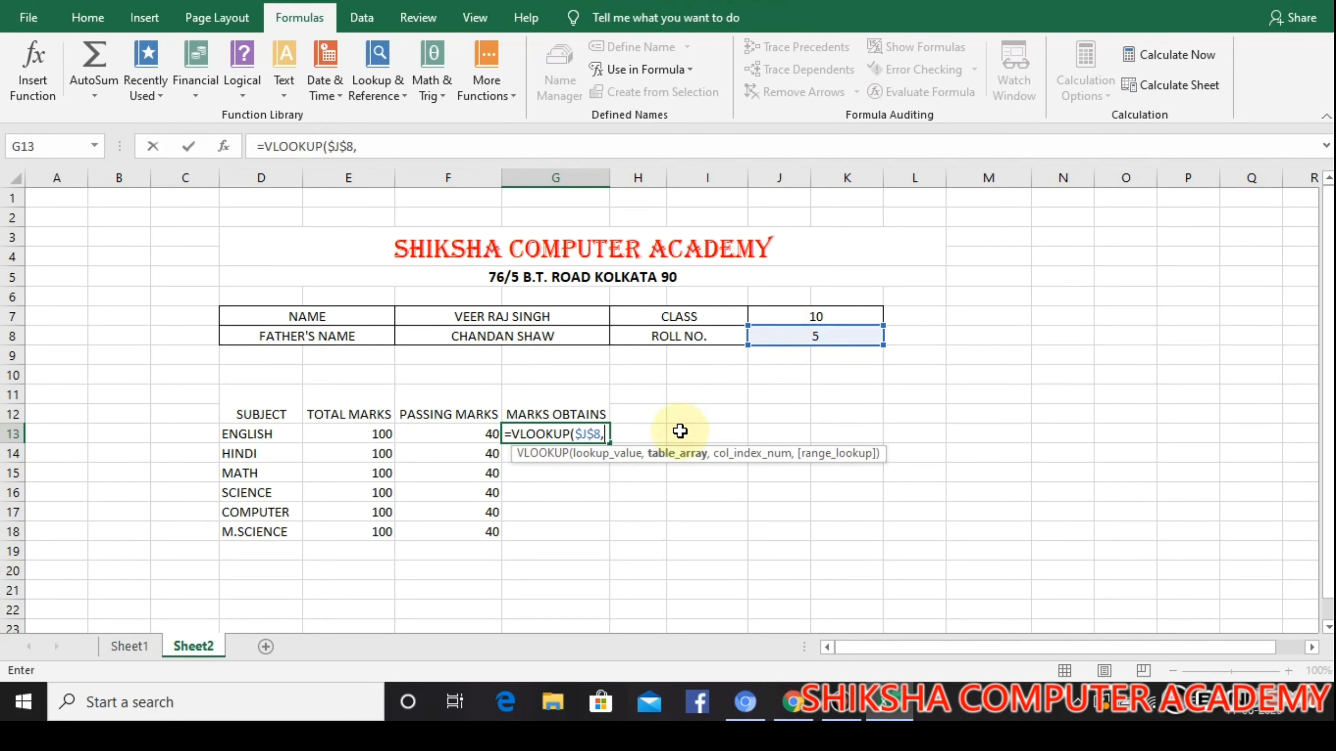
pyautogui.write('S')
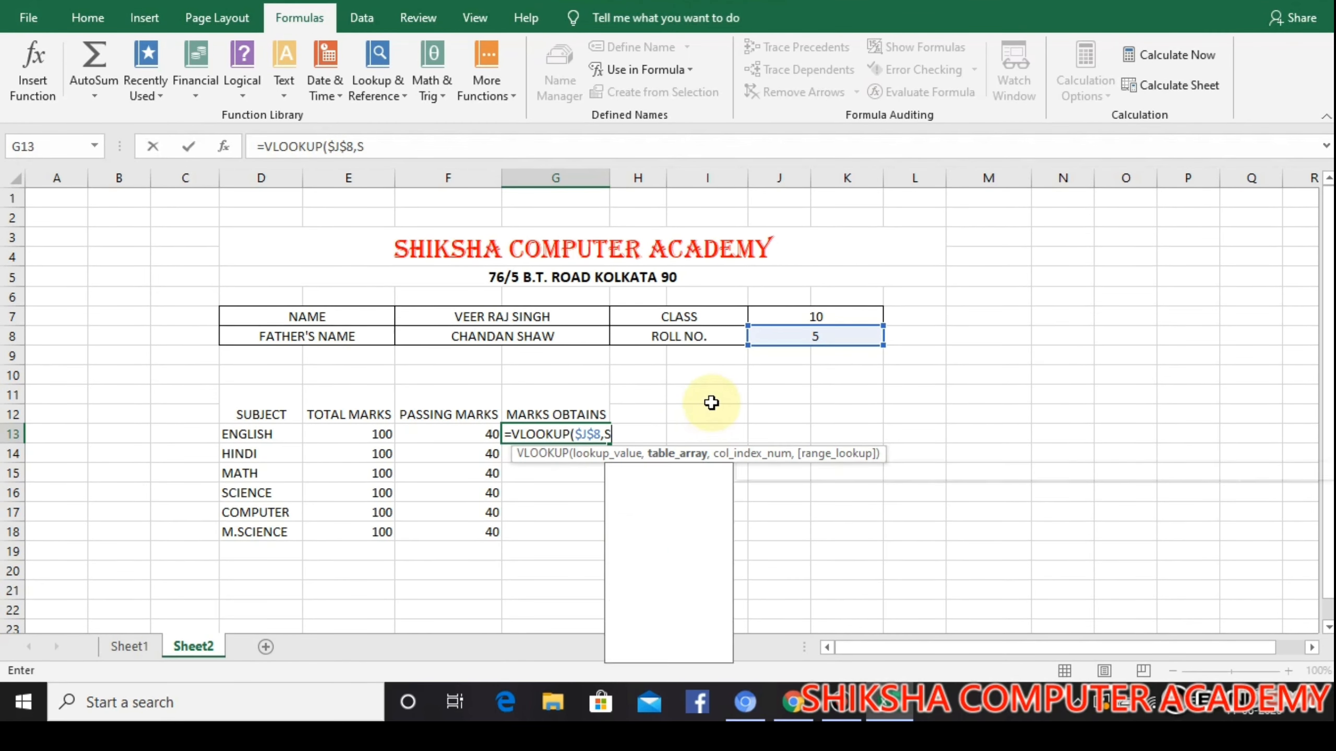
pyautogui.write('TUDEN')
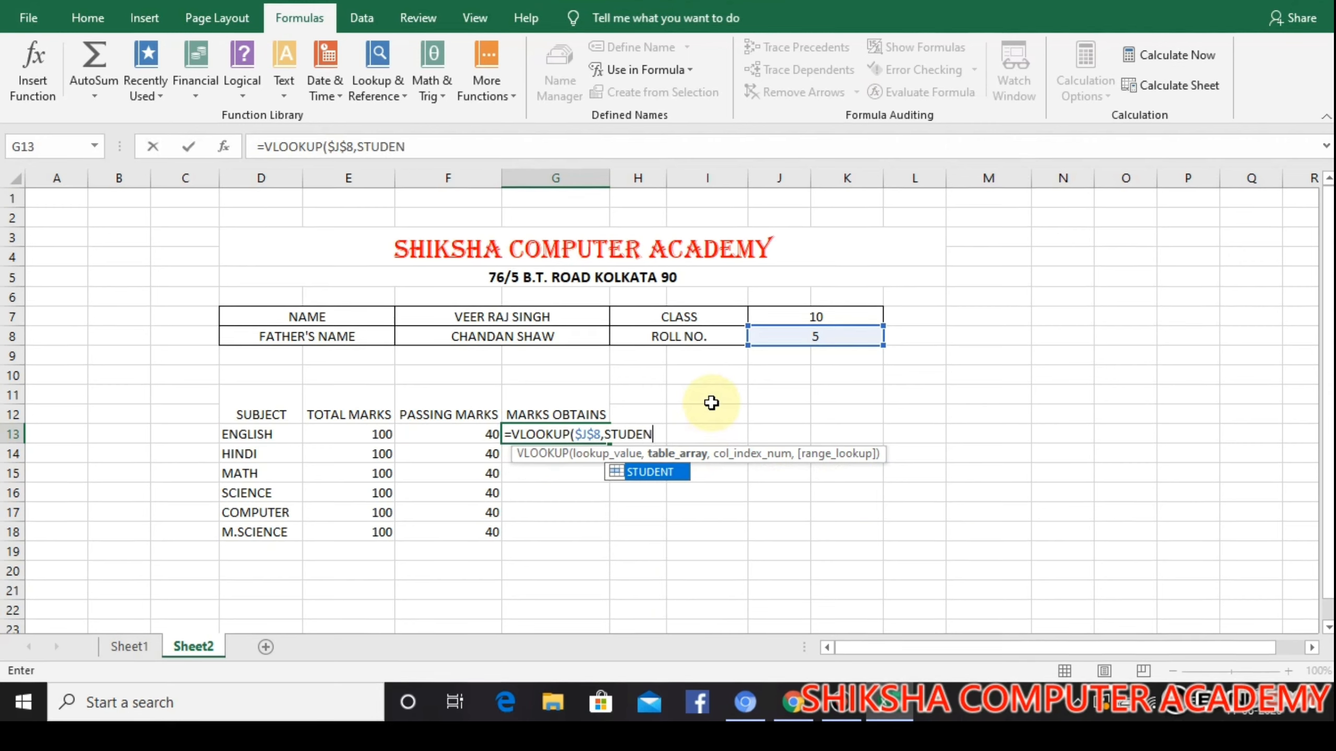
pyautogui.write('T,')
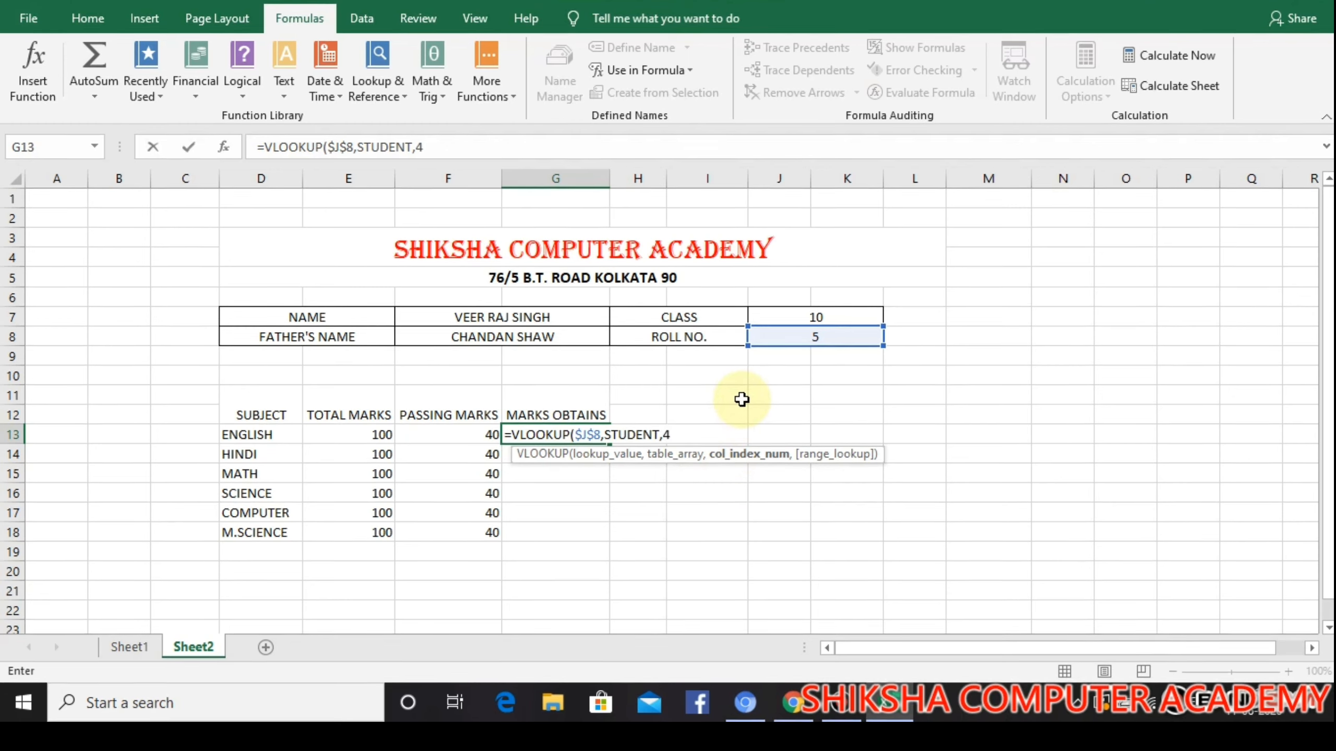
pyautogui.write('4,0')
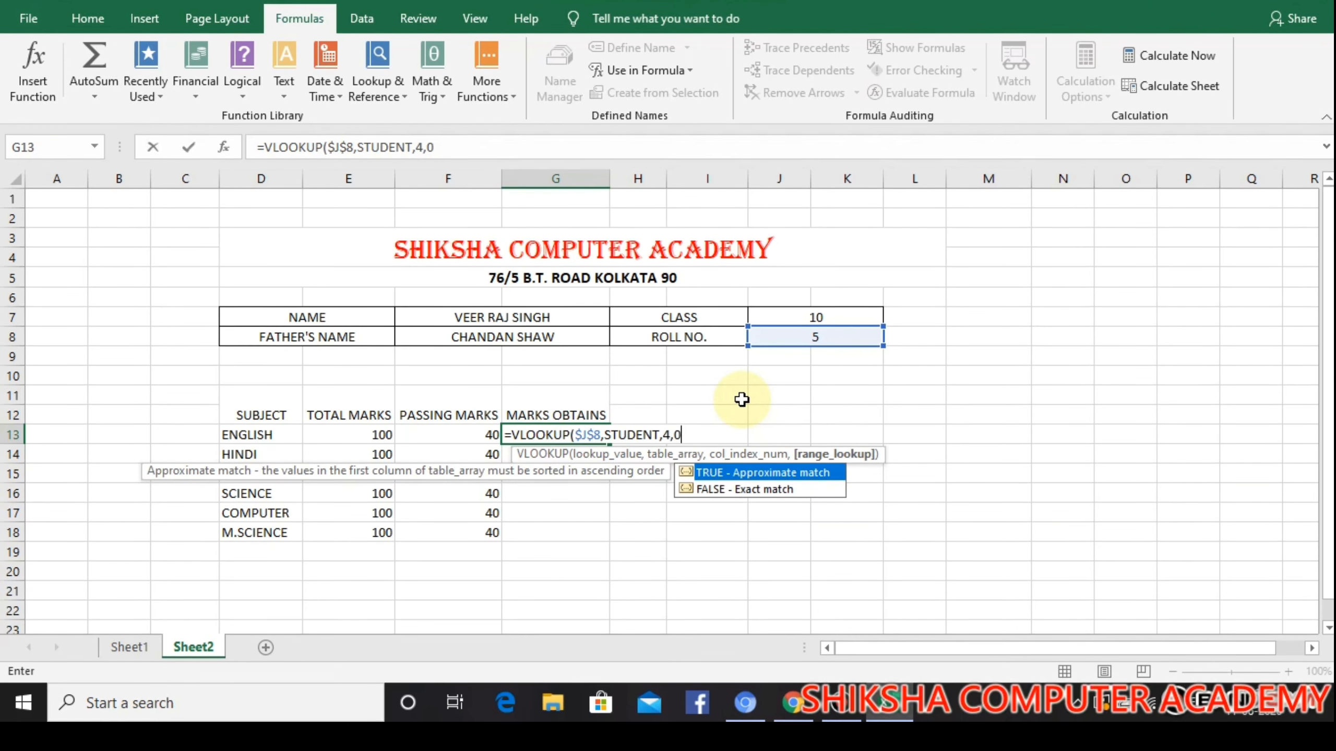
pyautogui.write(')')
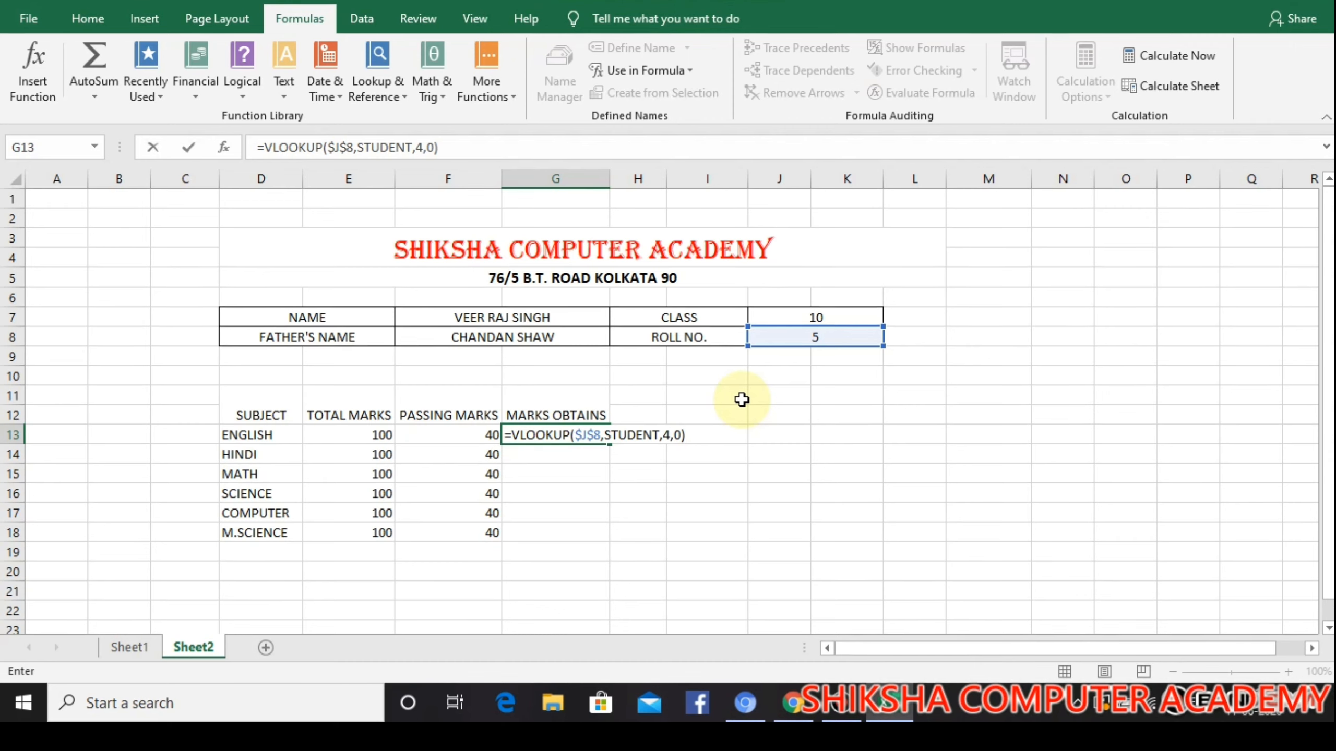
pyautogui.press('Return')
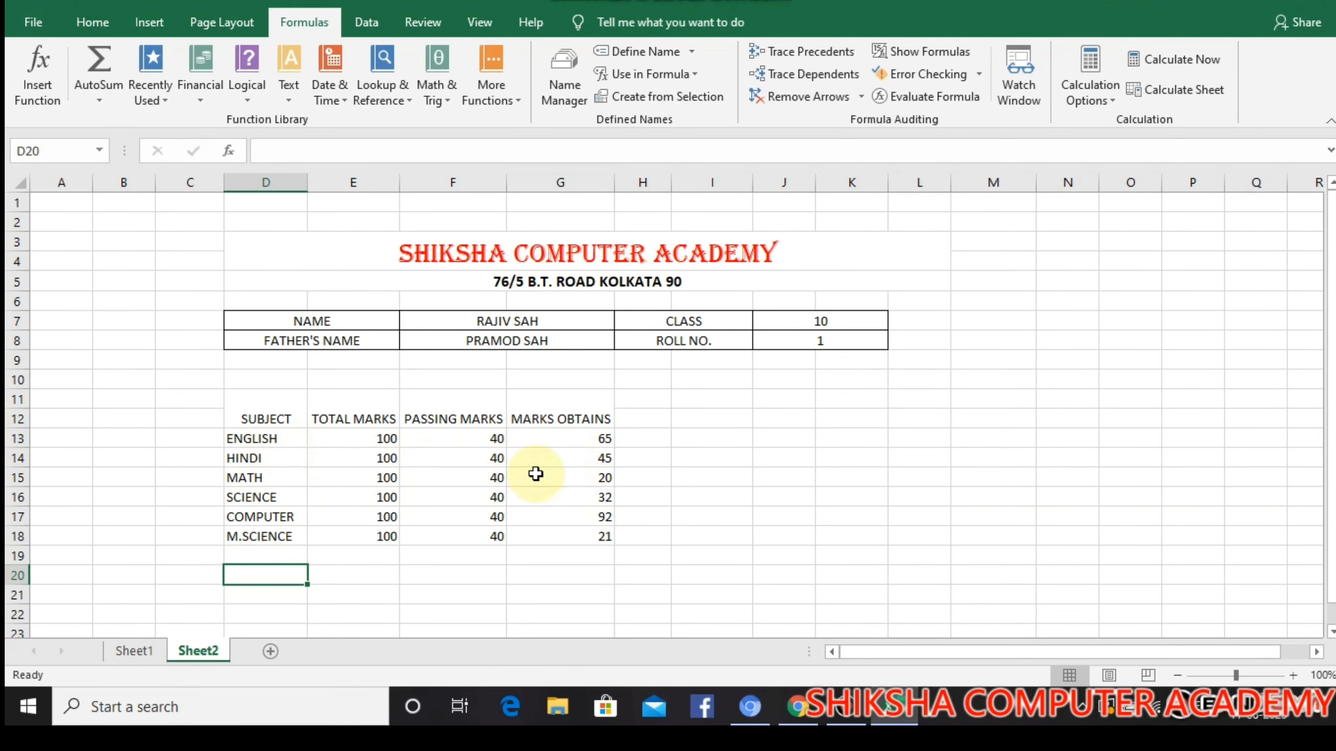
# Test the marks lookups by setting the roll number in J8 first to 5 and finally to 6
pyautogui.click(605, 500)
pyautogui.click(600, 473)
pyautogui.click(699, 458)
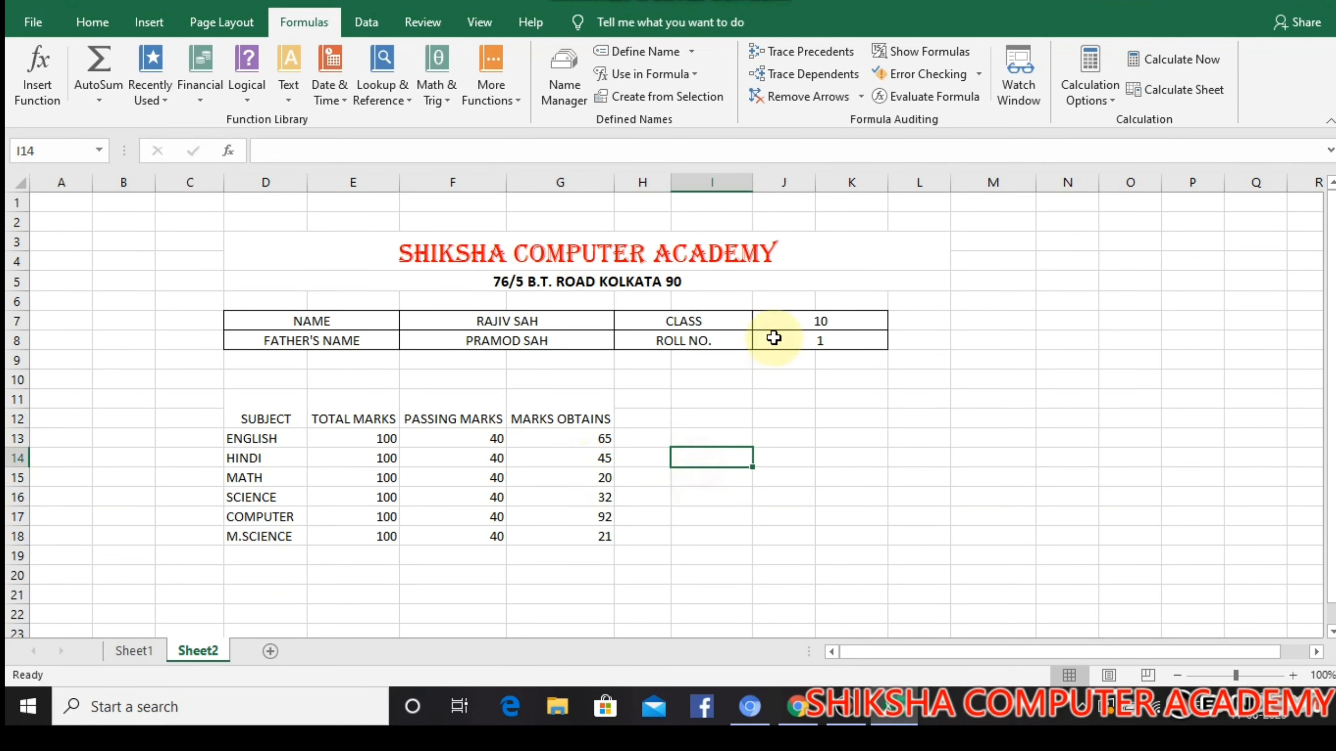
pyautogui.click(792, 336)
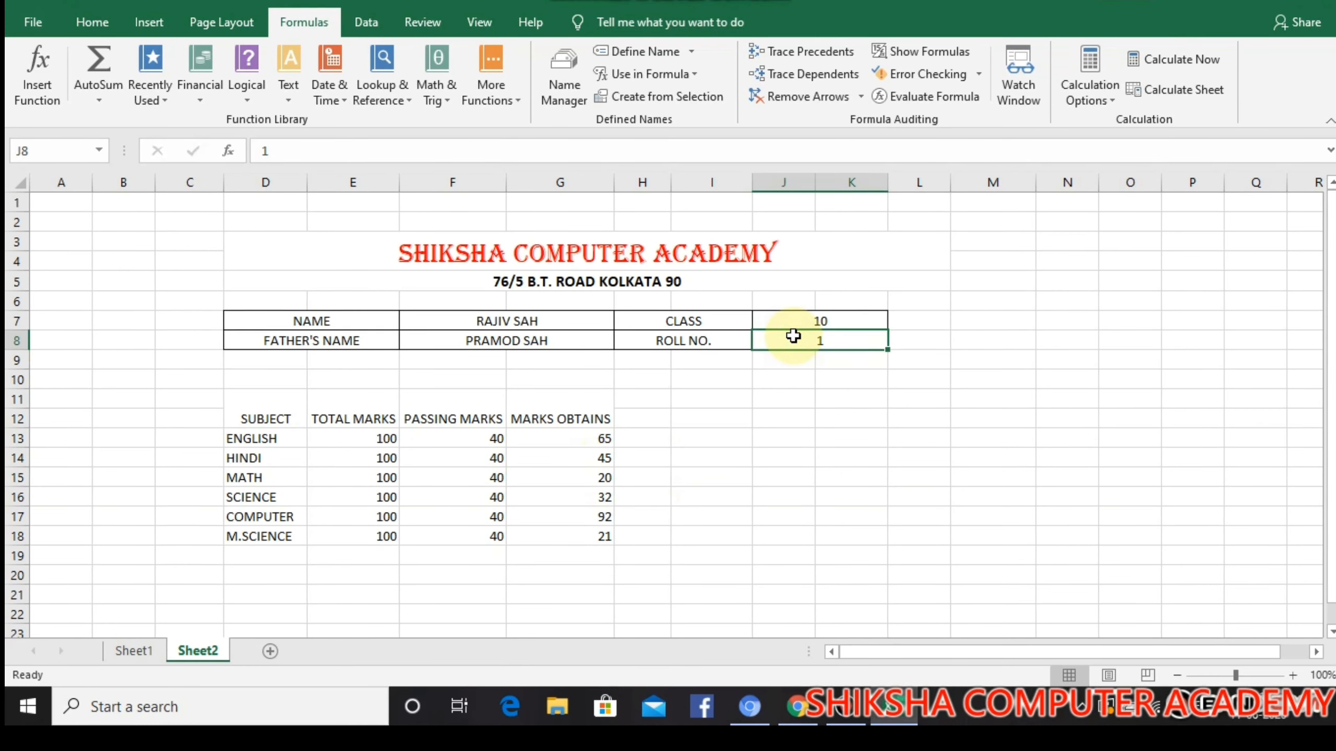
pyautogui.write('5')
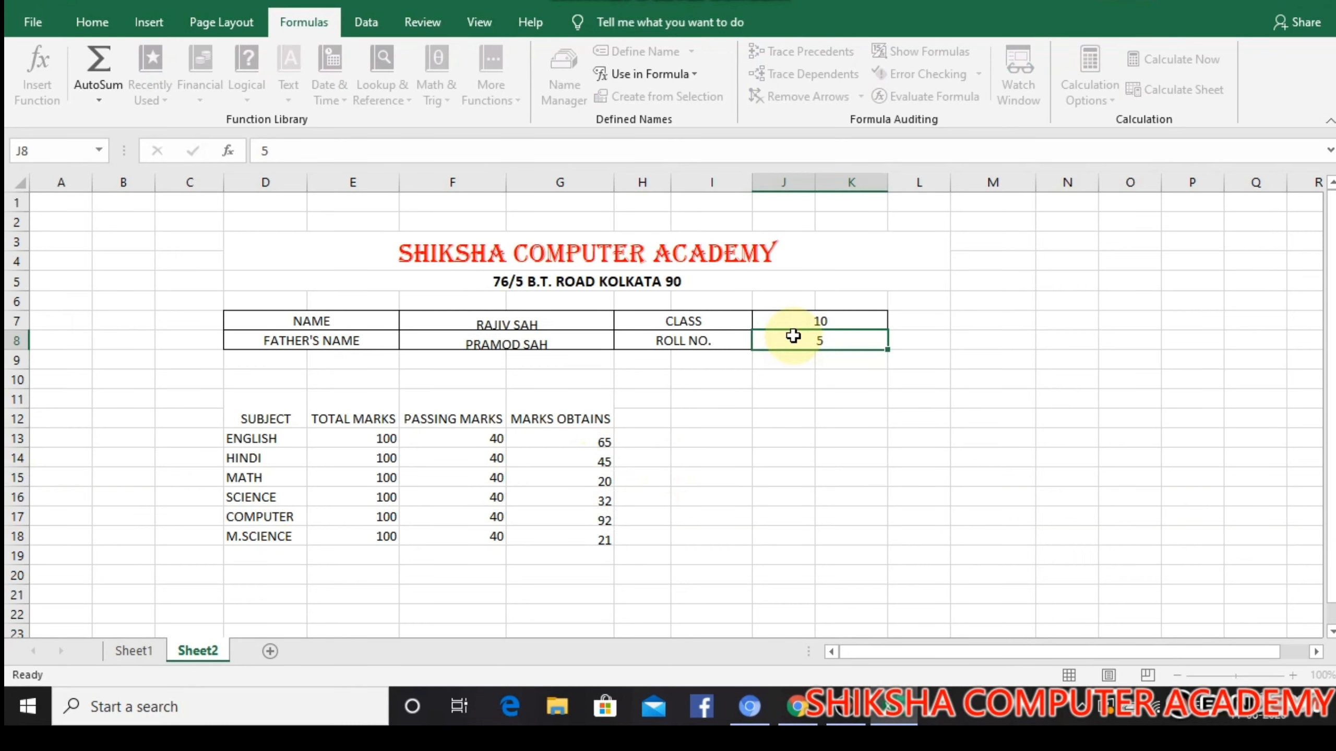
pyautogui.press('Return')
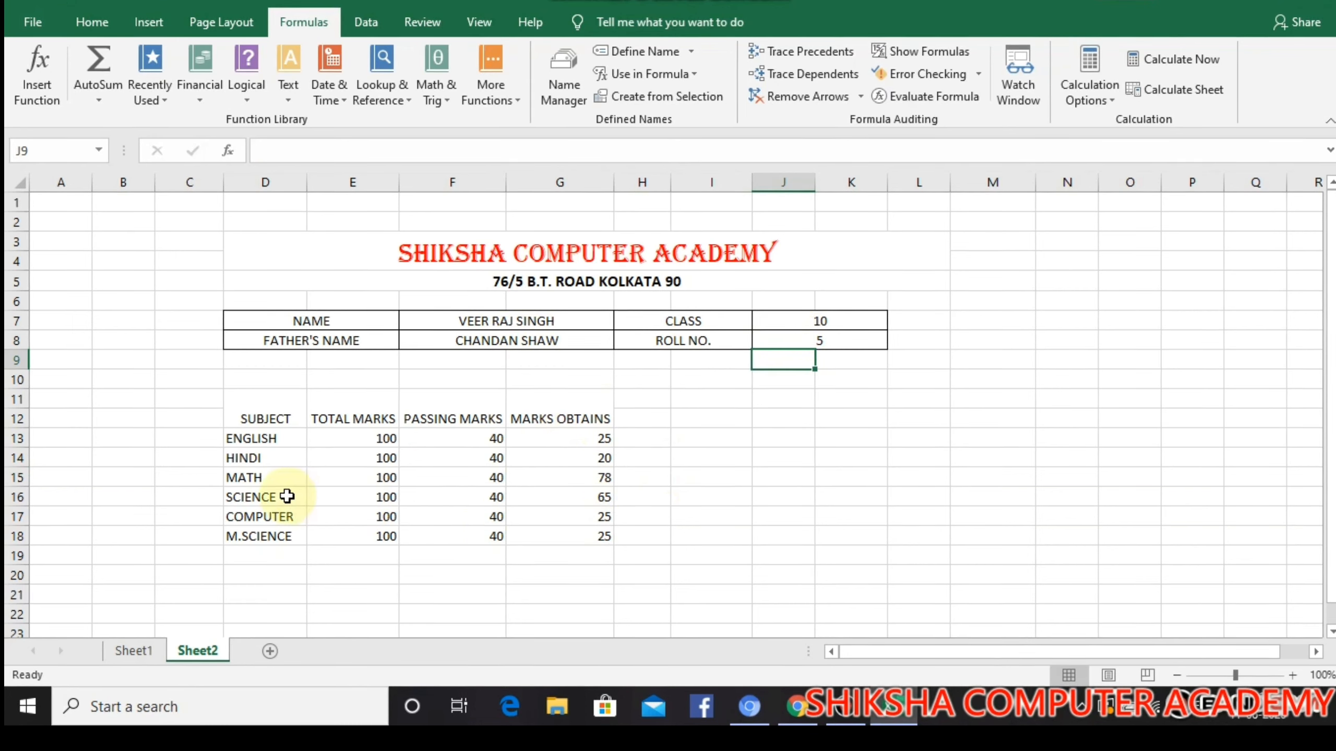
pyautogui.click(799, 338)
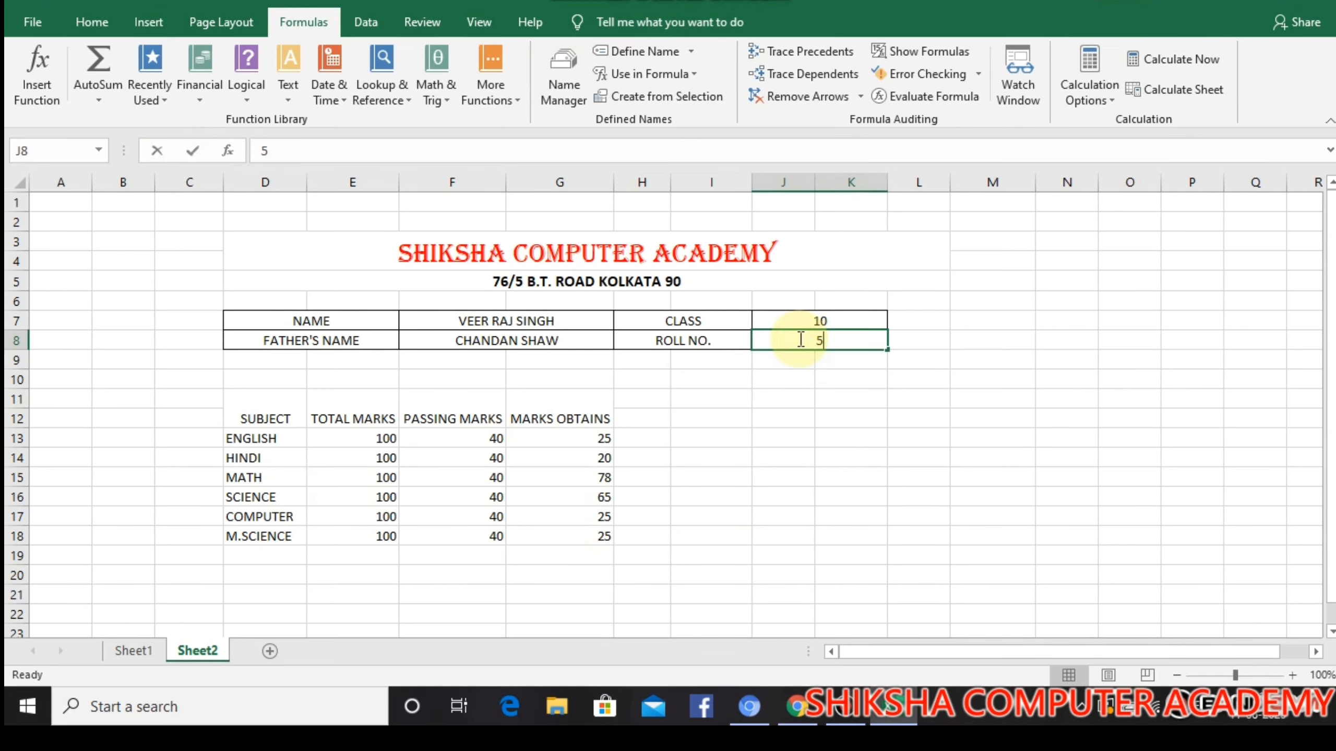
pyautogui.write('6')
pyautogui.press('Return')
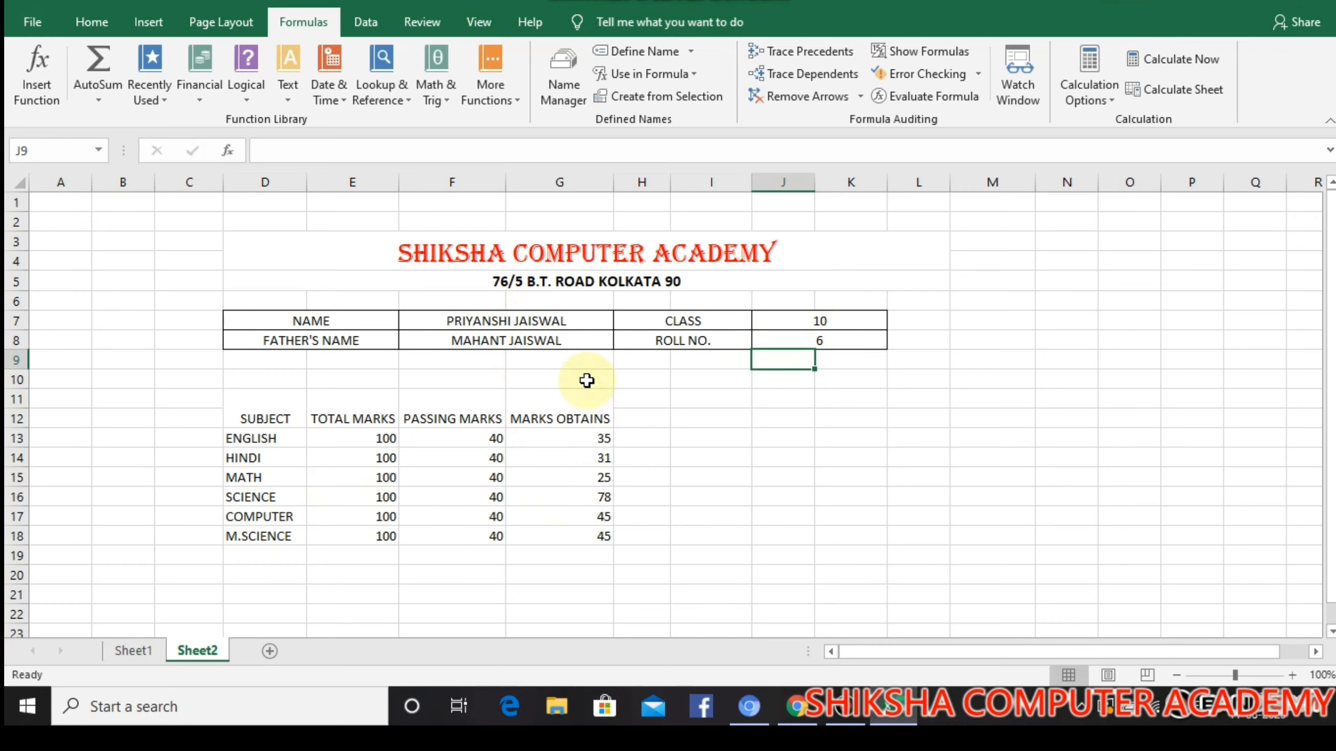
# Enter the labels TOTAL MARKS in D20 and PASSING MARKS in D21, and widen column D to fit them
pyautogui.scroll(-1, 556, 348)
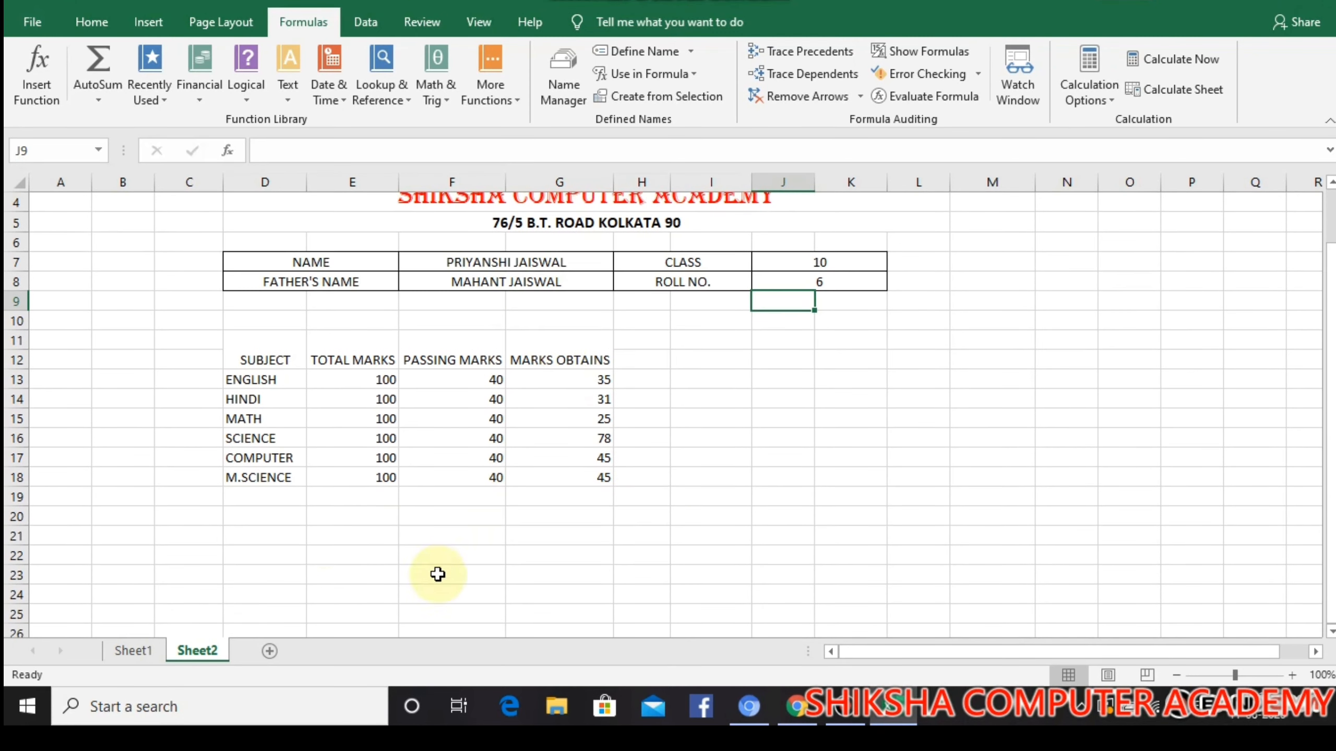
pyautogui.click(273, 517)
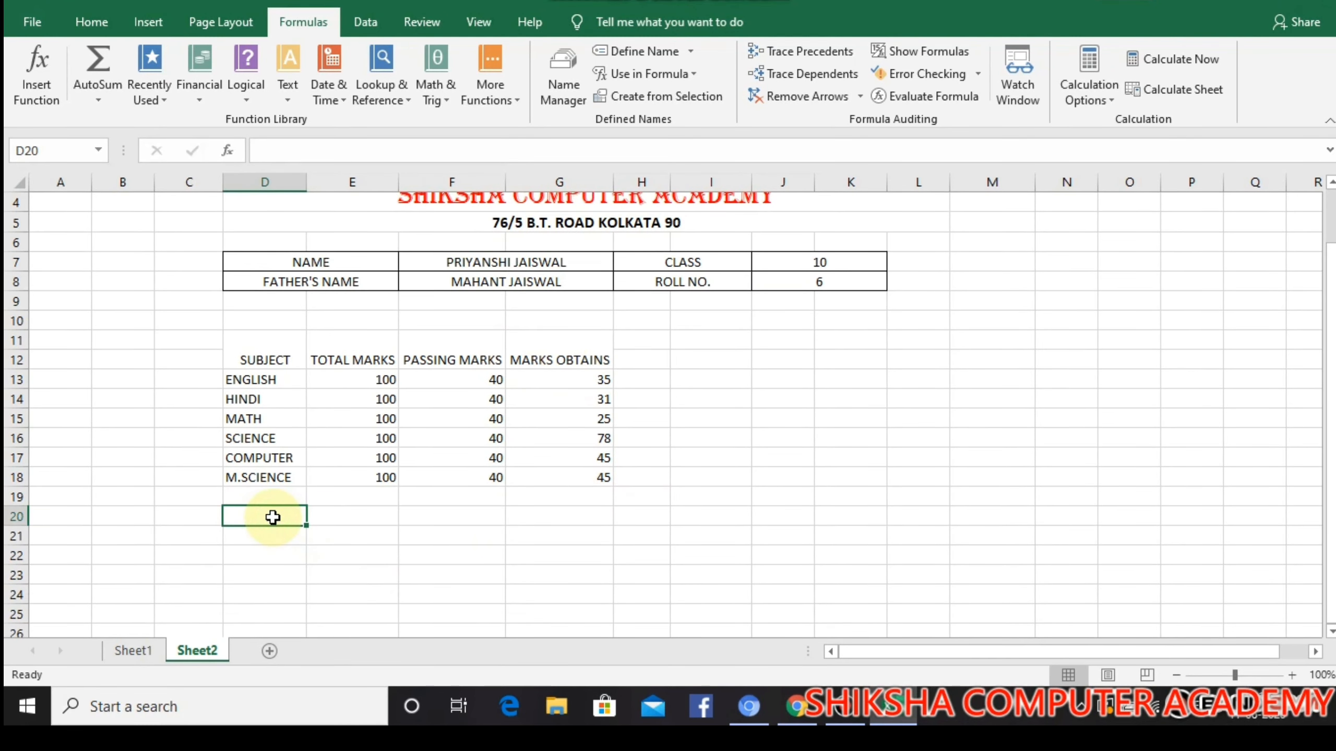
pyautogui.write('TOTA')
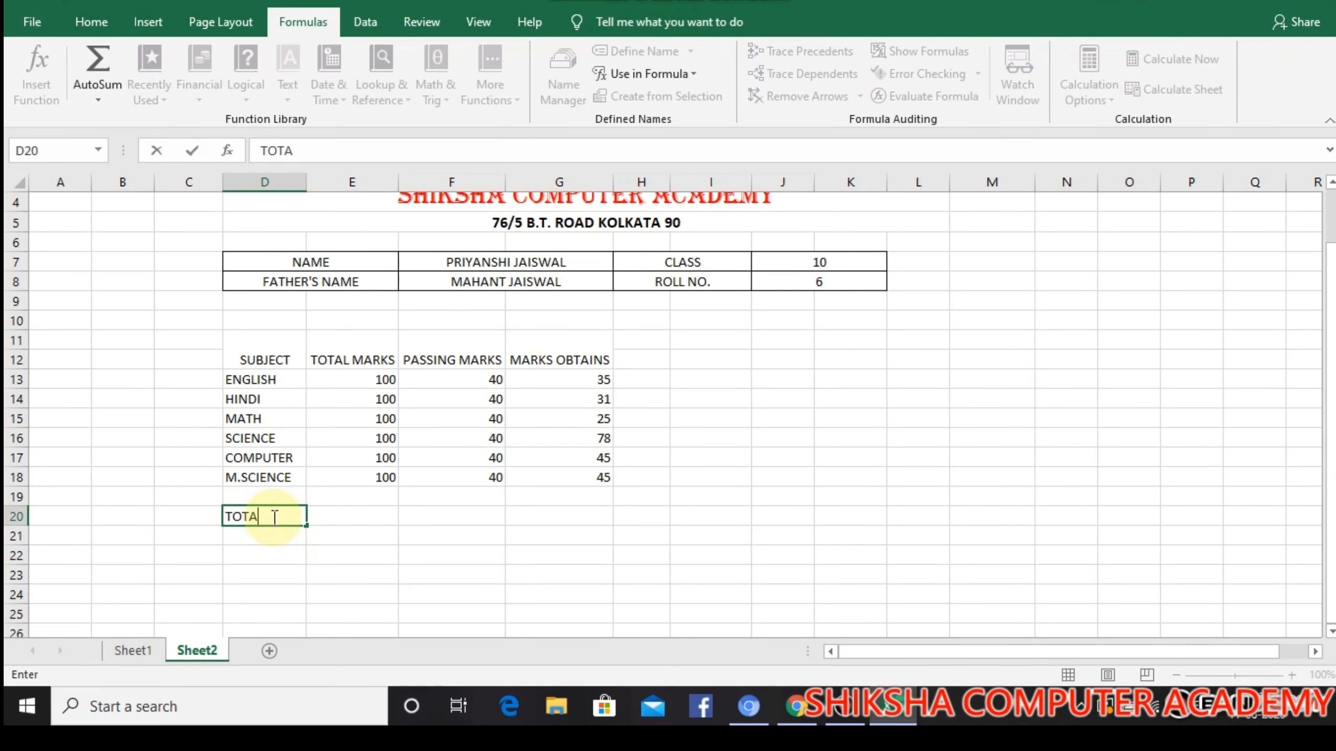
pyautogui.write('L MARKS')
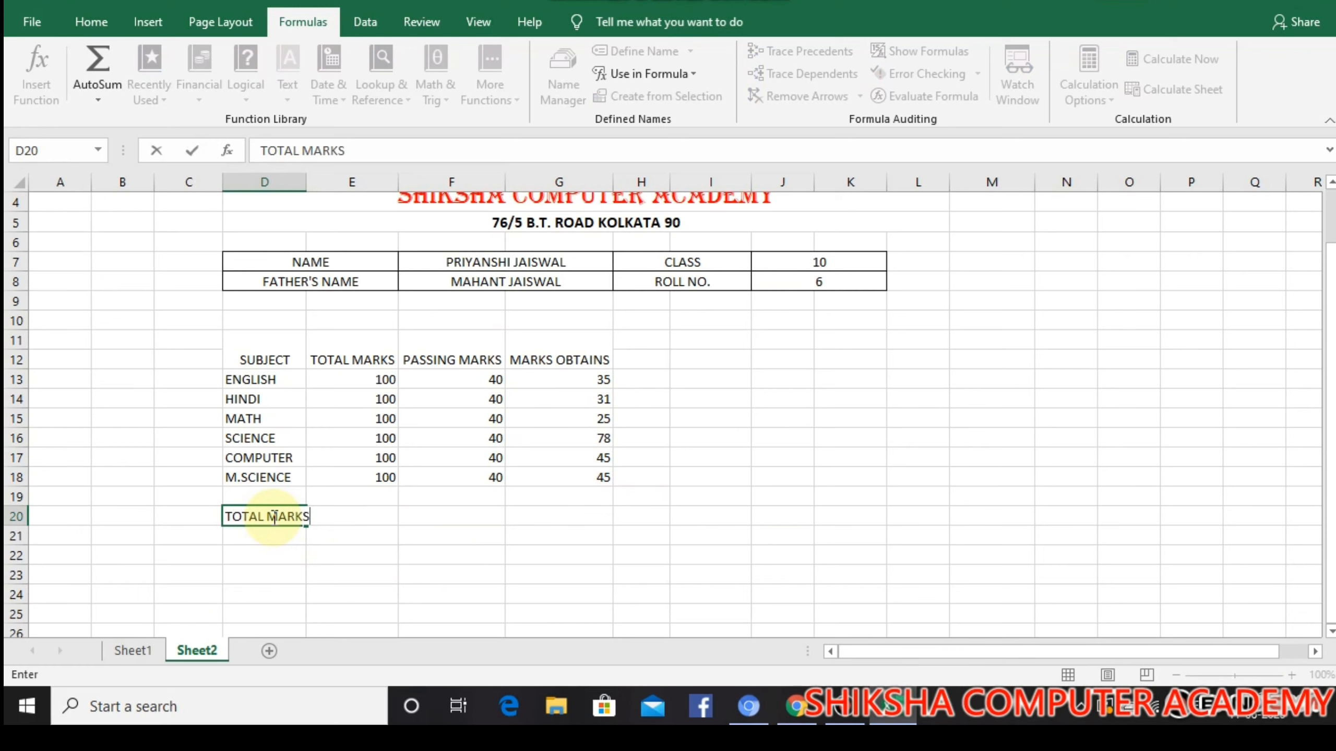
pyautogui.press('Return')
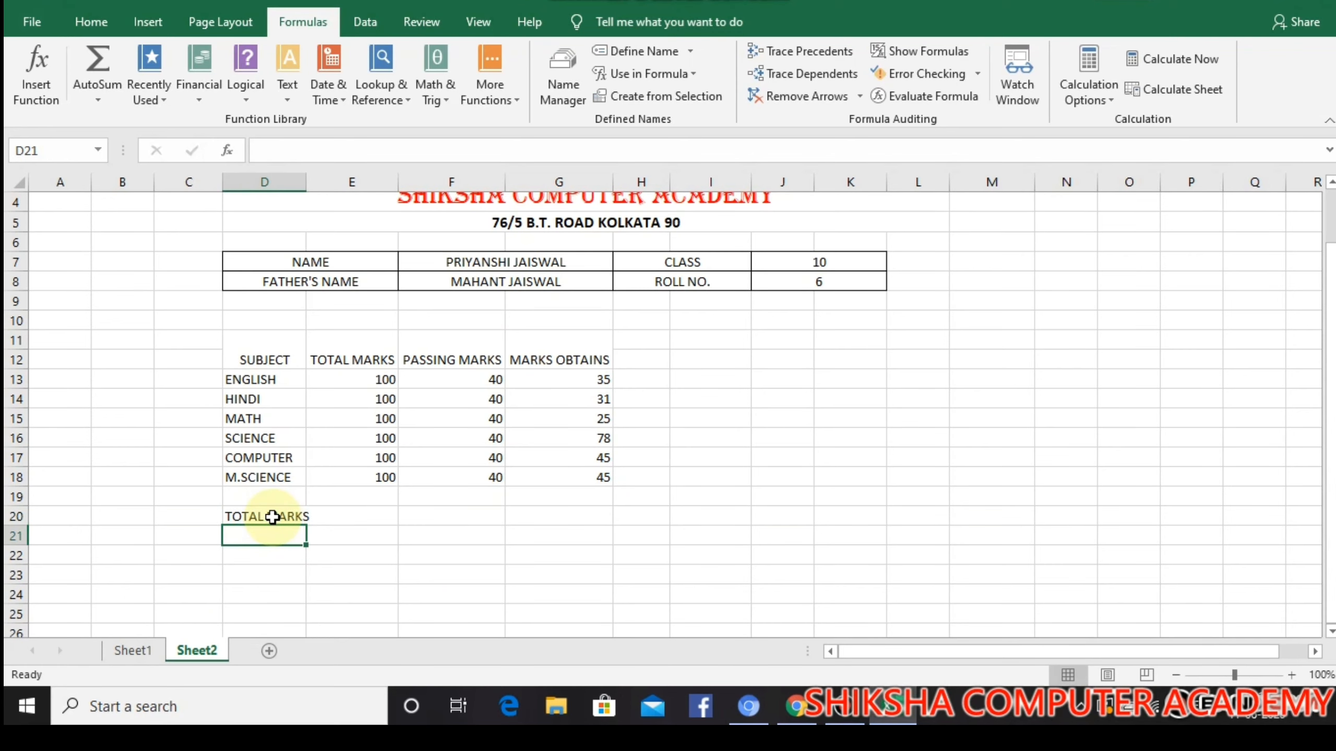
pyautogui.write('PASSING MARKS')
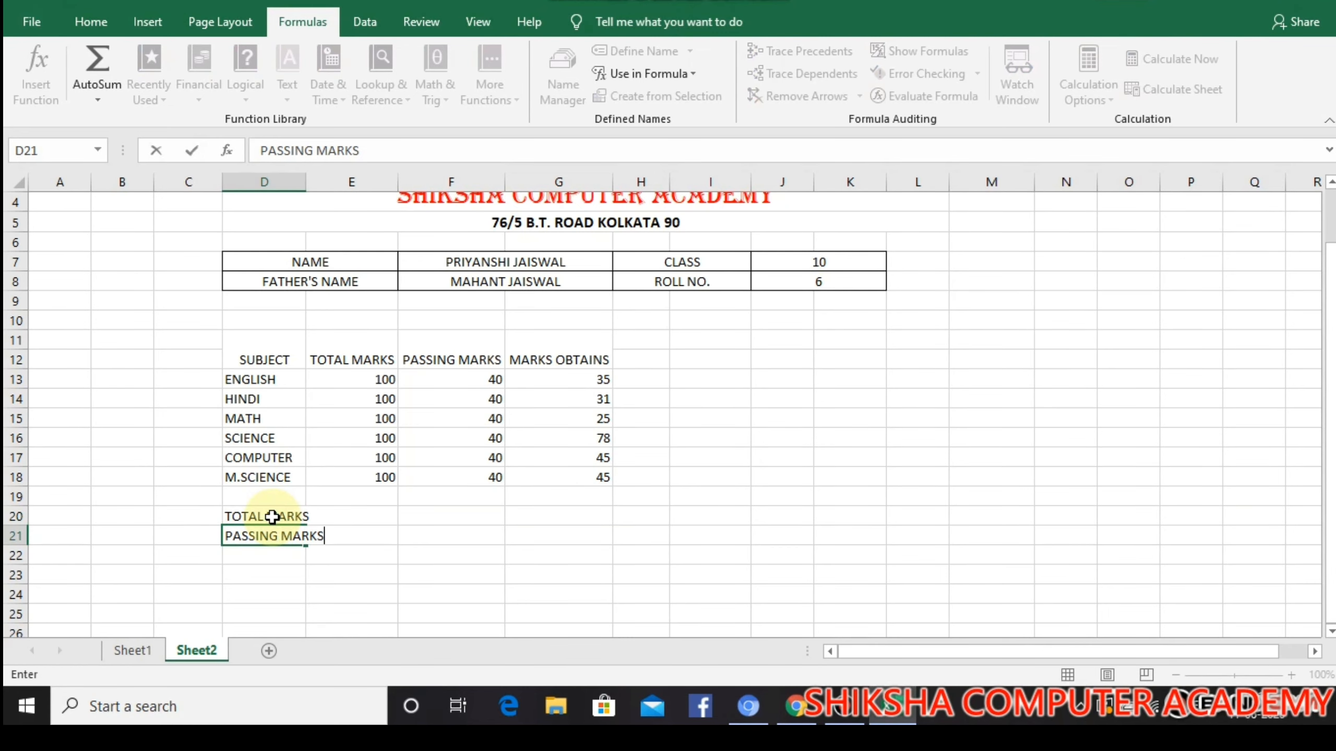
pyautogui.click(312, 203)
pyautogui.moveTo(304, 184); pyautogui.dragTo(329, 184)
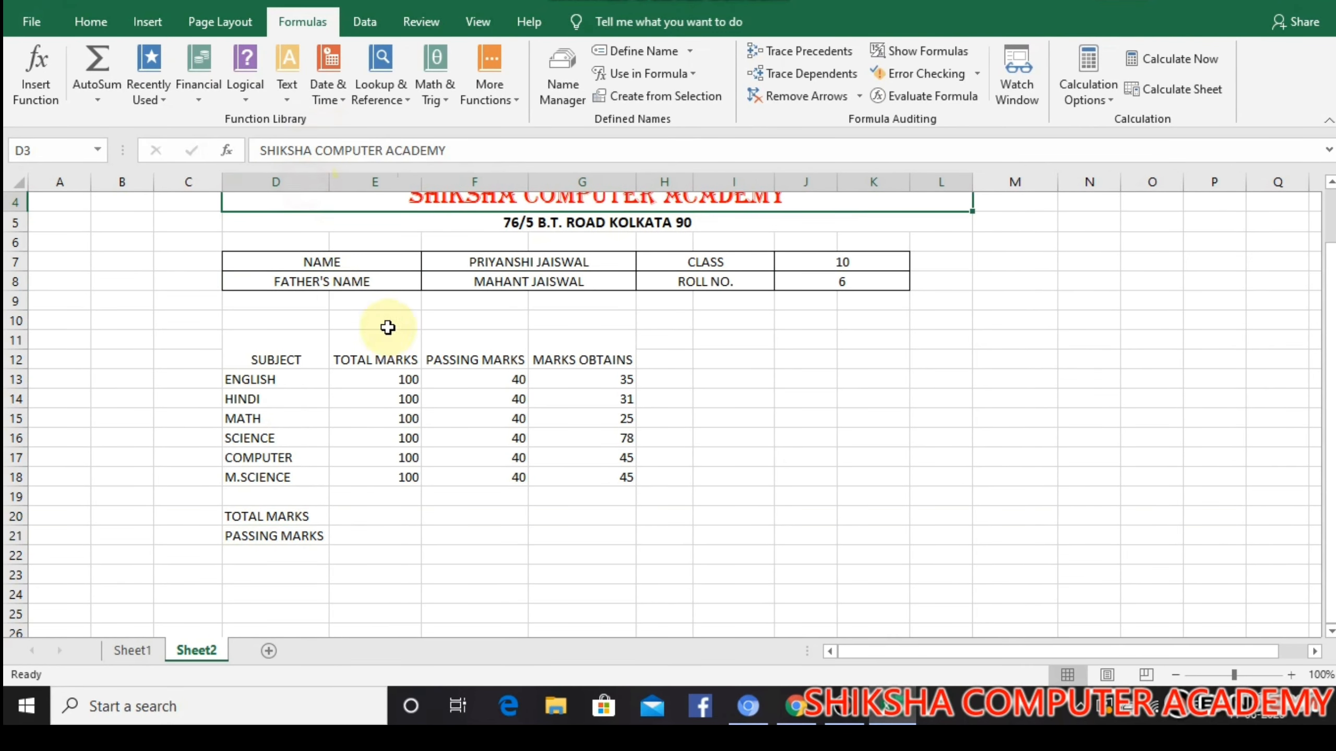
# Enter the label OBTAINED MARKS in F20 and autofit column F to its contents
pyautogui.click(488, 496)
pyautogui.click(490, 519)
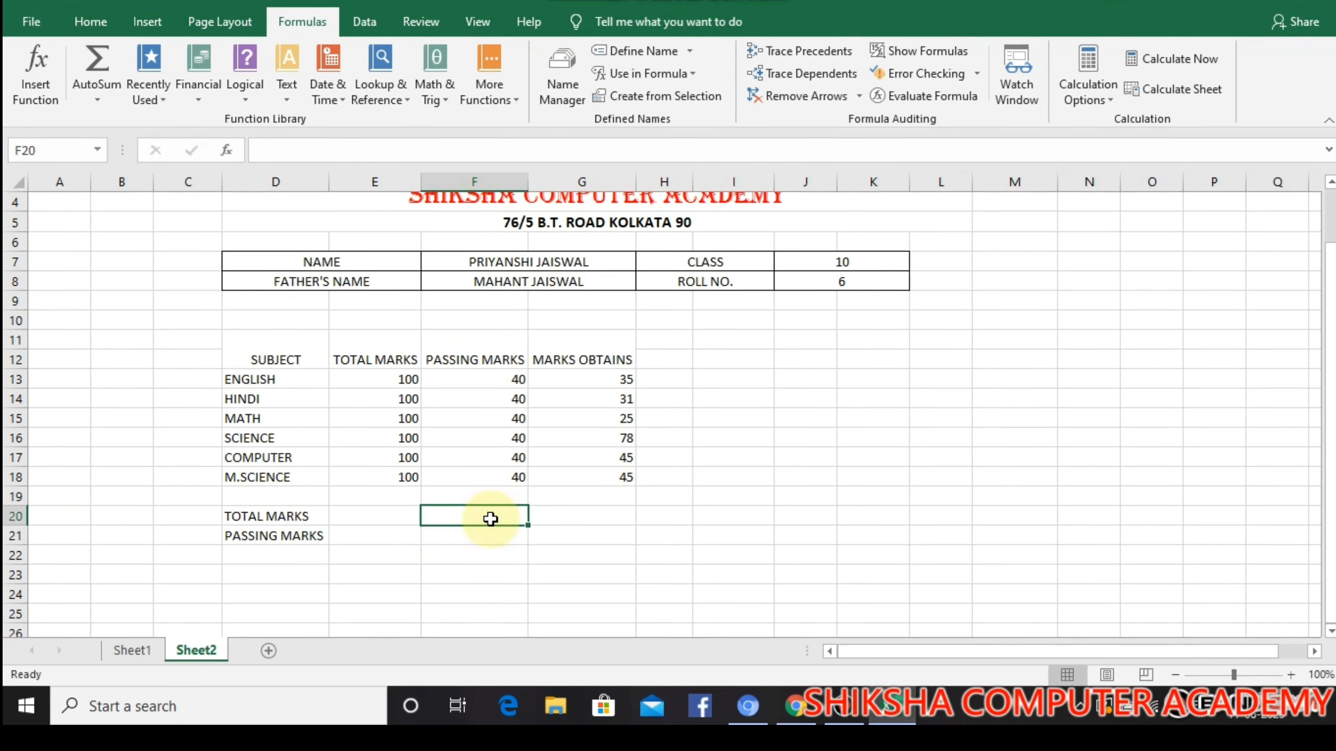
pyautogui.write('P')
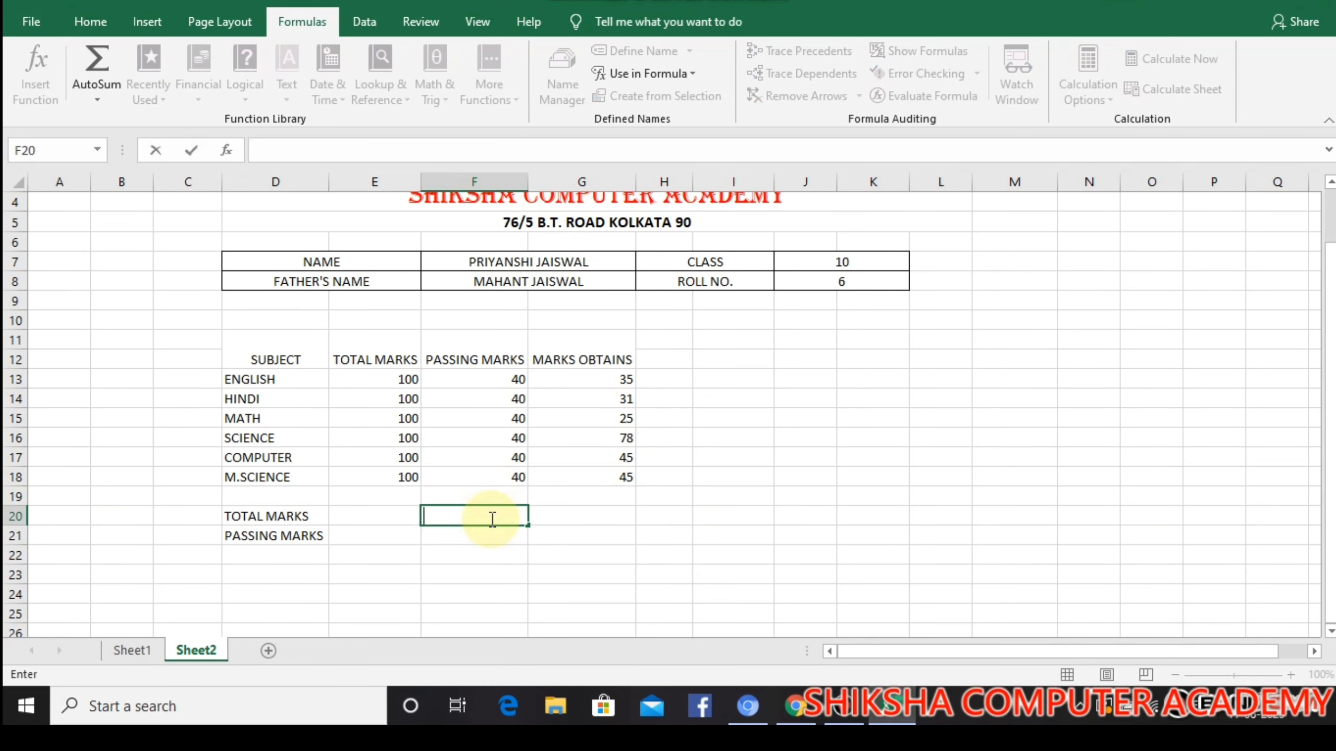
pyautogui.write('P')
pyautogui.press('BackSpace')
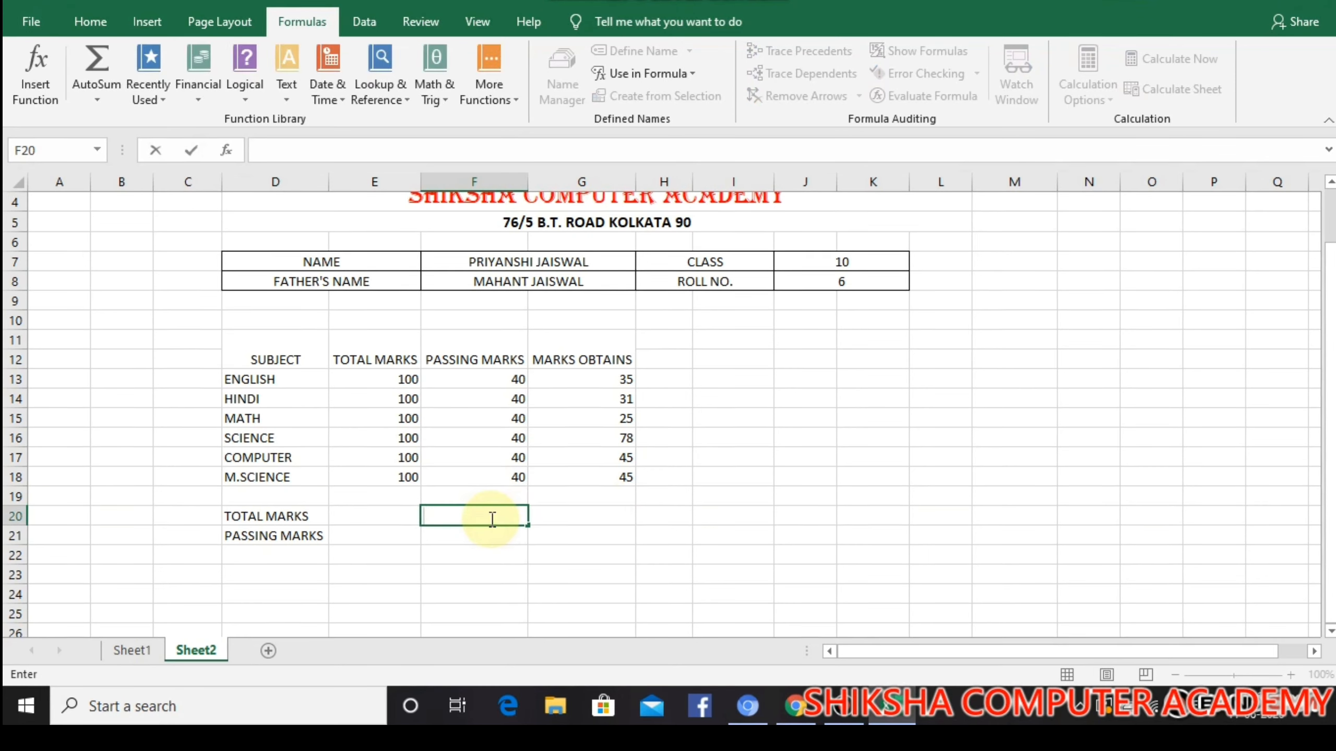
pyautogui.write('OBTAINED')
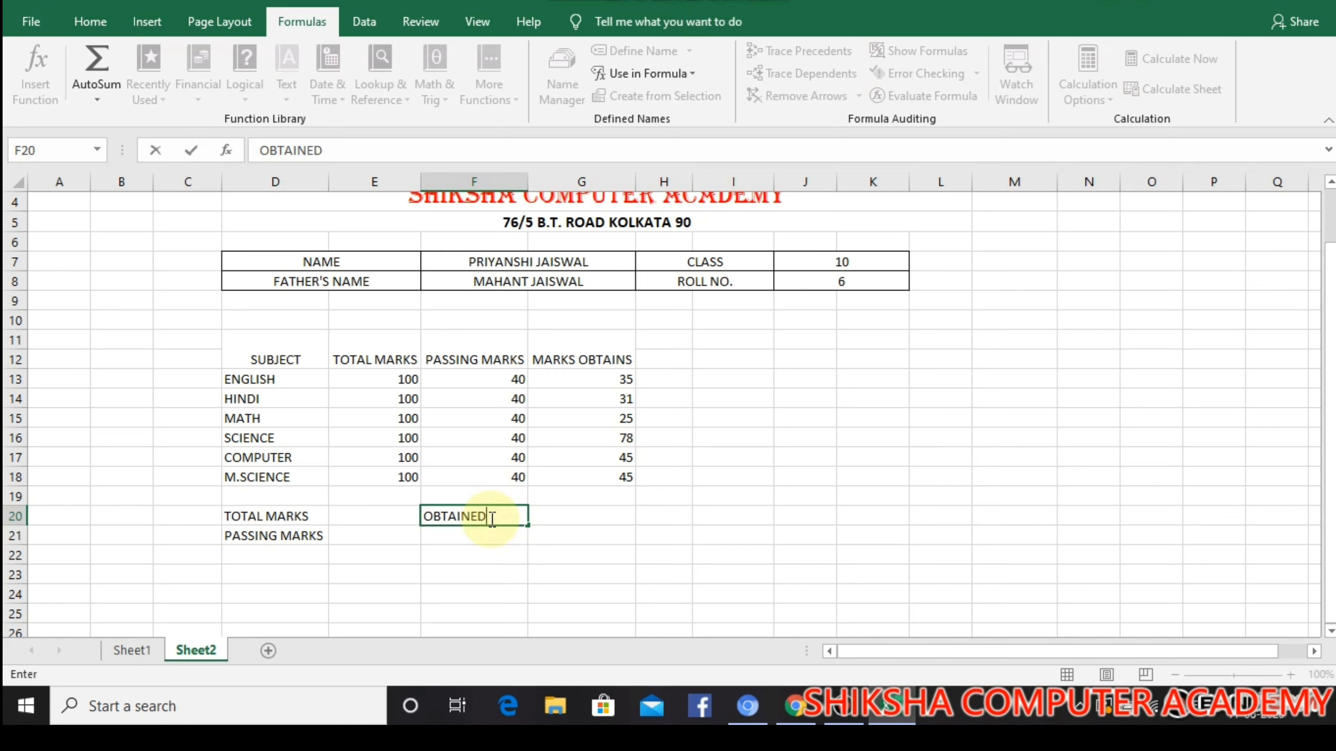
pyautogui.write(' MARKS')
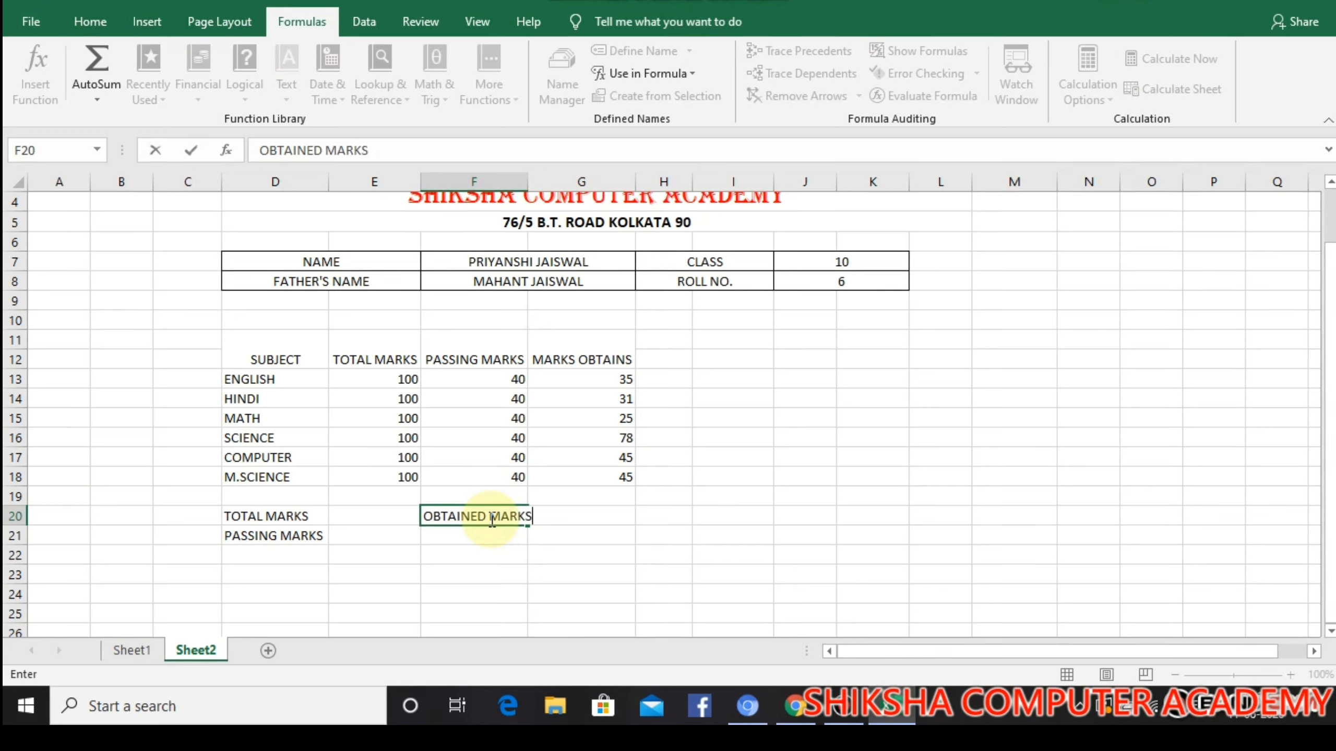
pyautogui.click(626, 573)
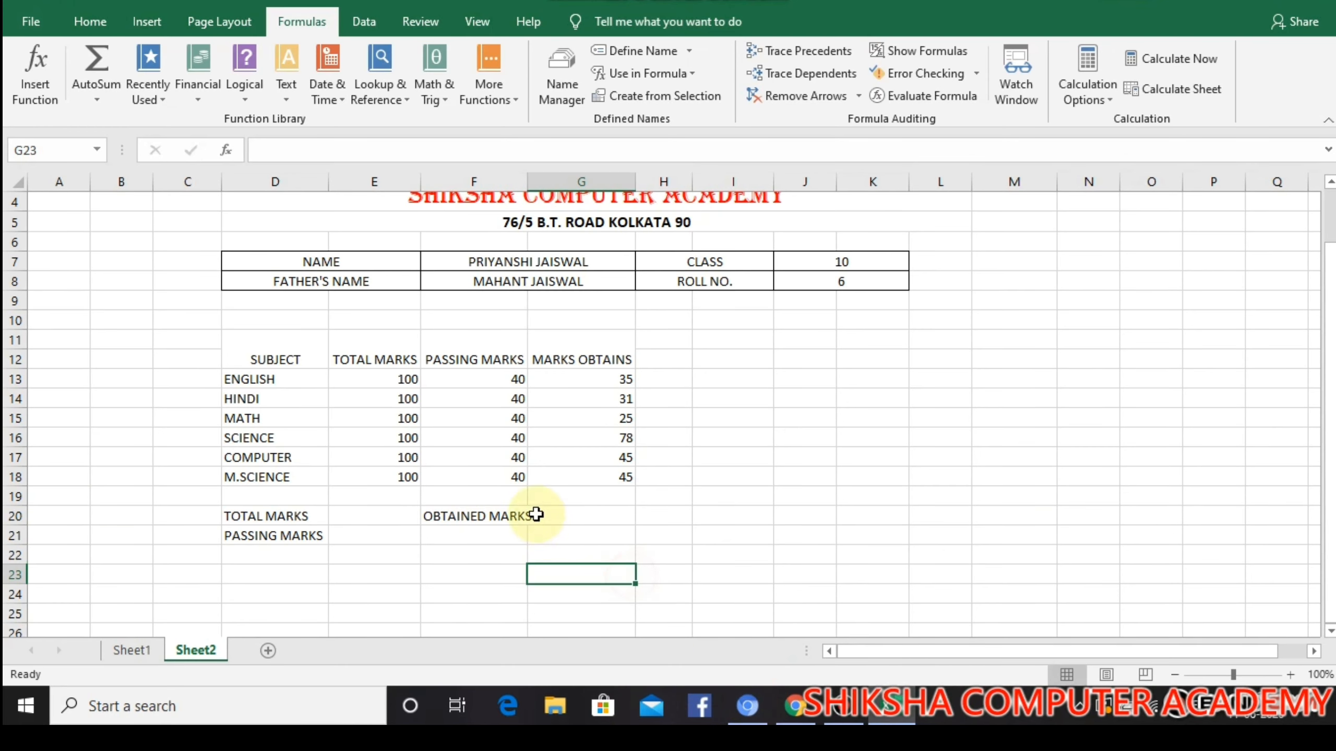
pyautogui.doubleClick(527, 181)
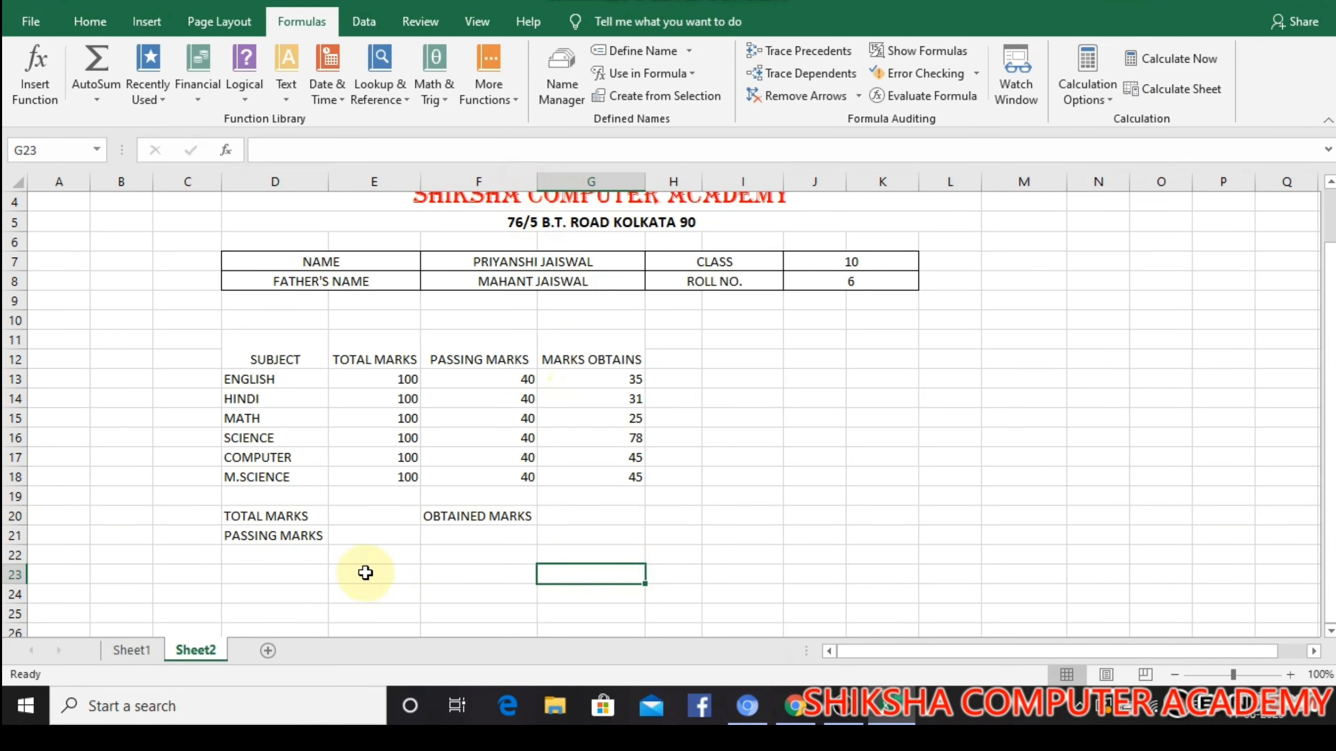
# Enter 600 as total marks in E20 and the formula =SUM(F13:F18) as passing marks in E21
pyautogui.click(349, 511)
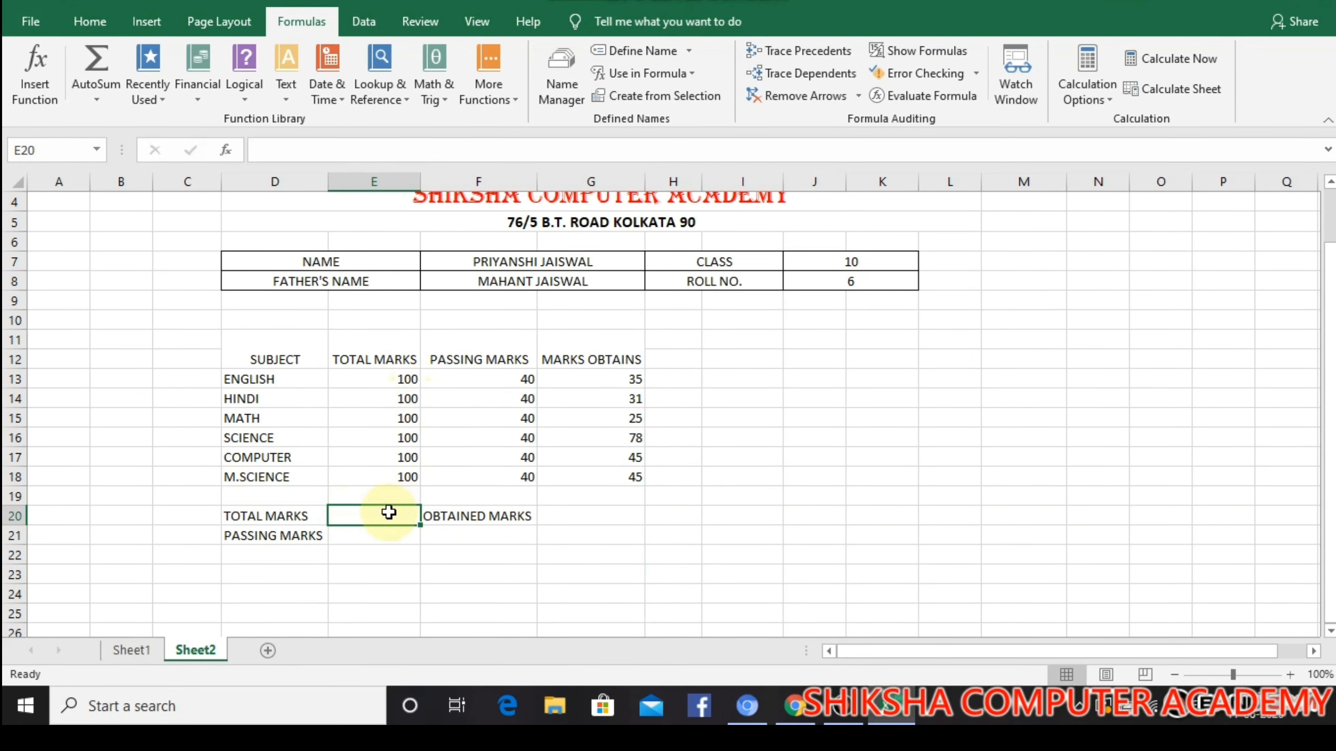
pyautogui.write('600')
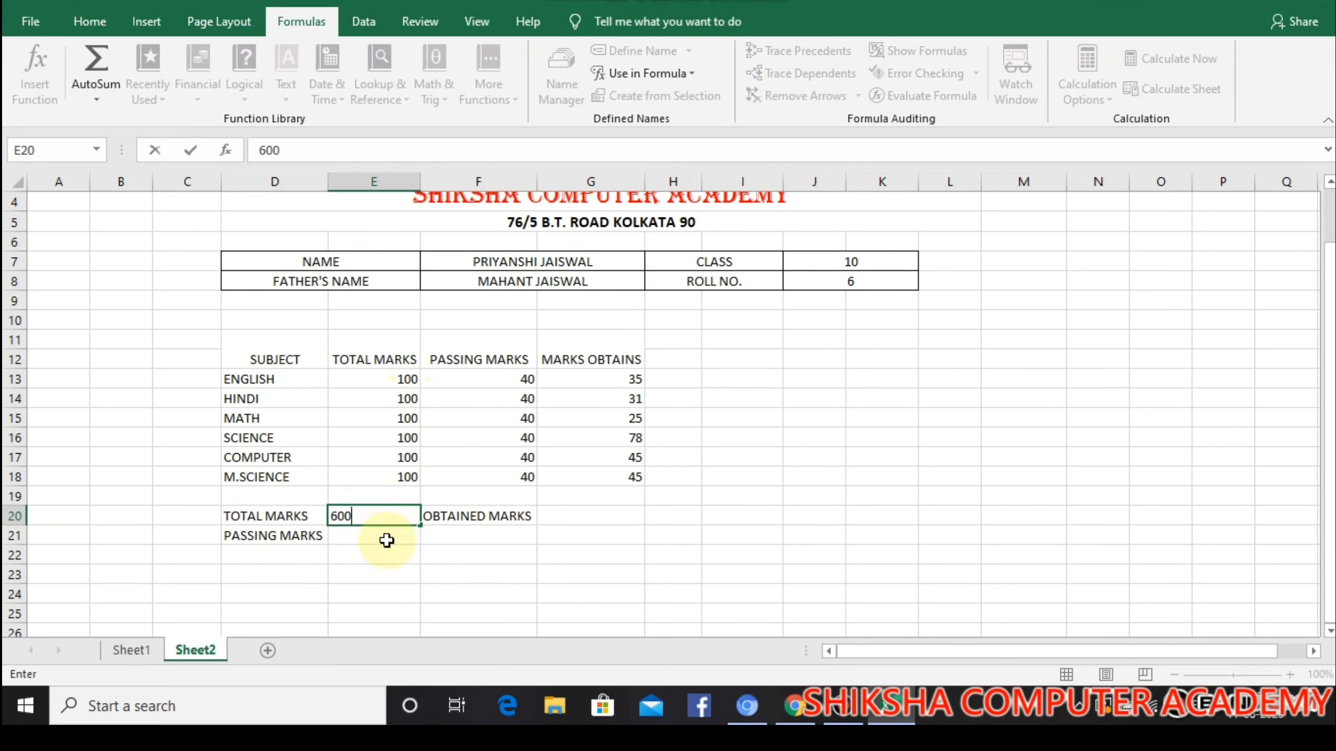
pyautogui.click(386, 540)
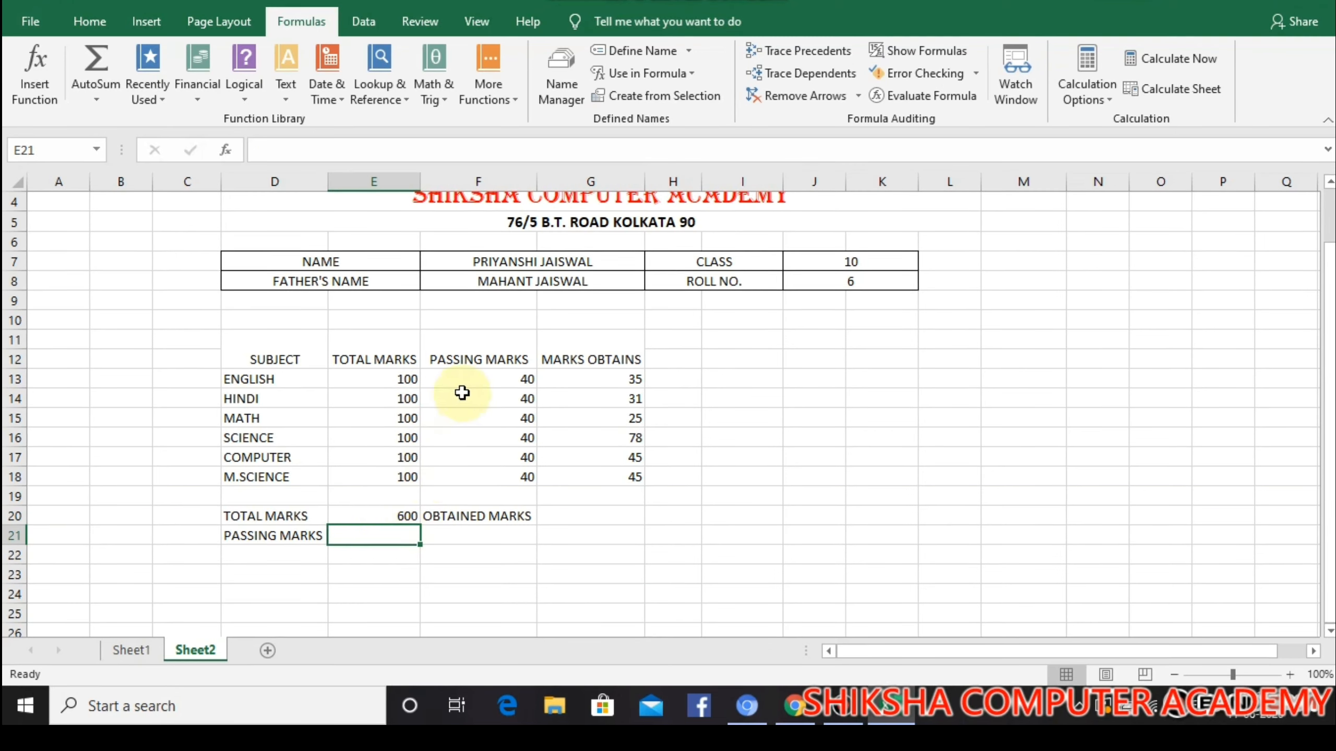
pyautogui.write('=')
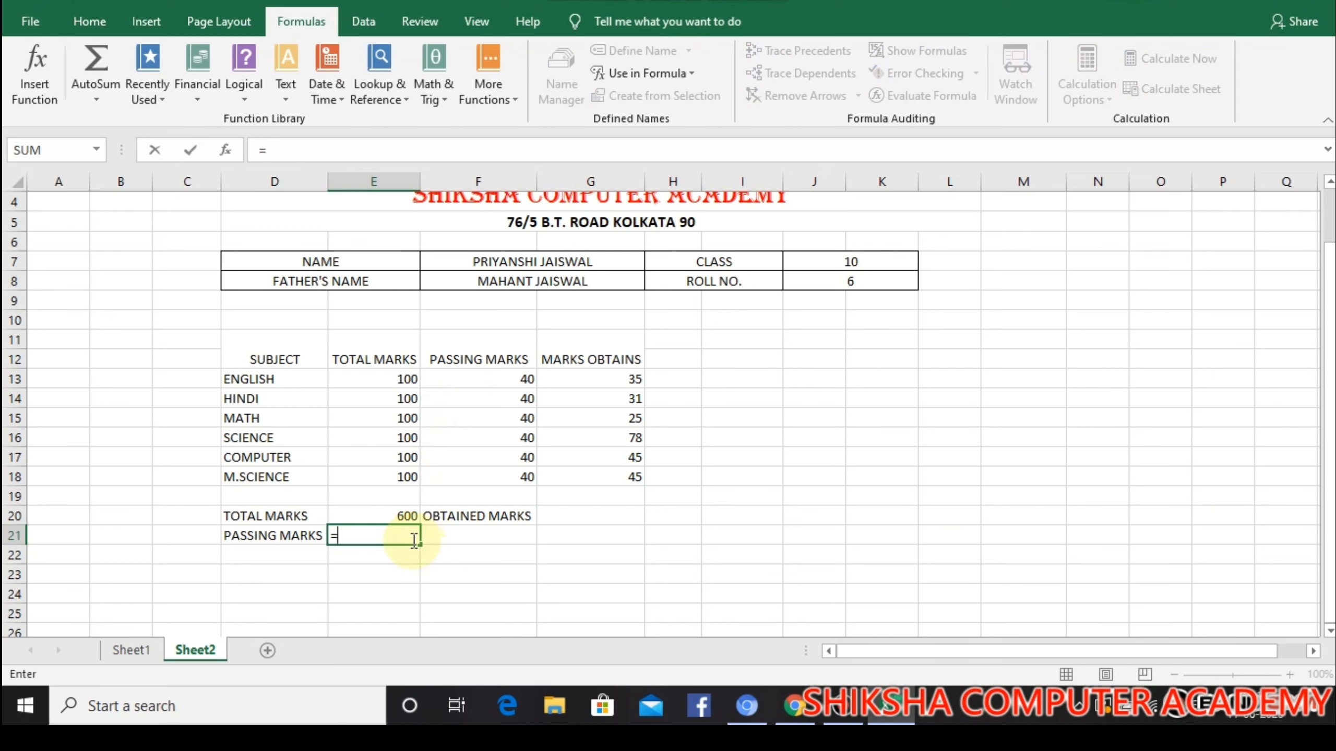
pyautogui.write('SUM')
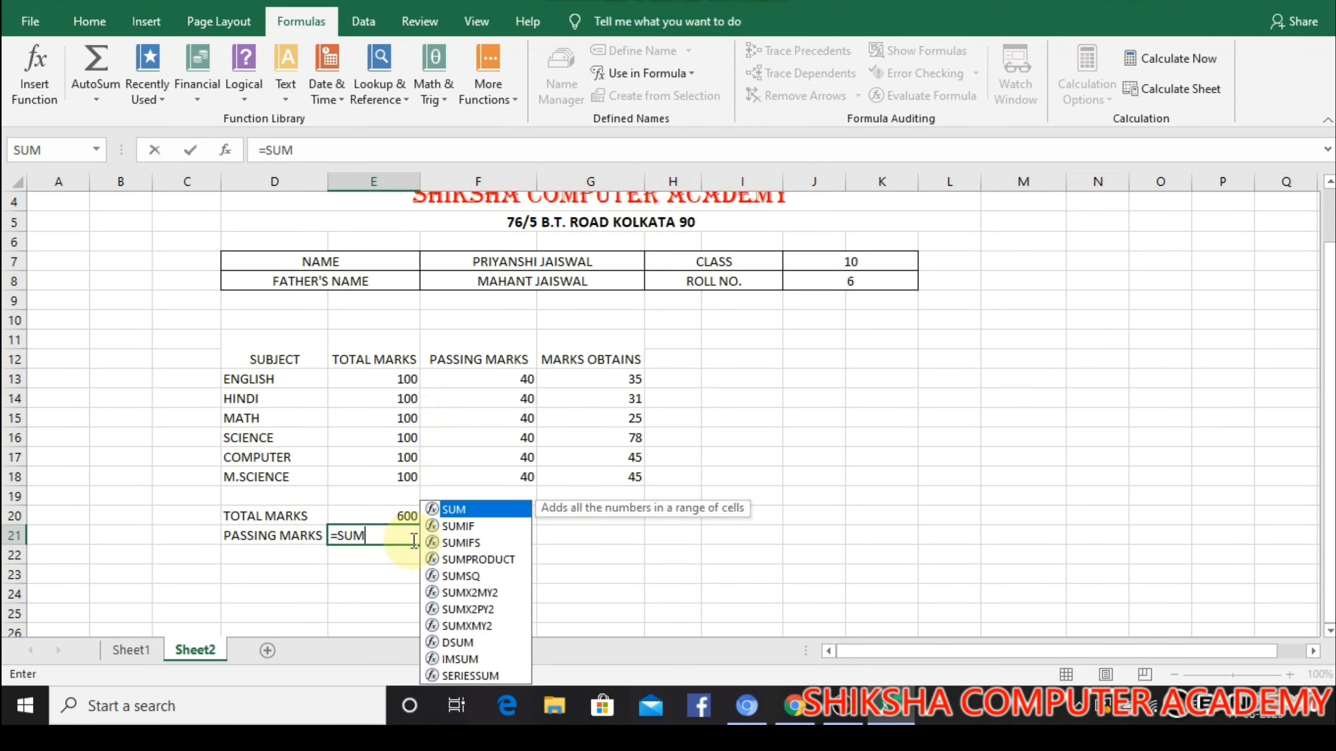
pyautogui.write('(')
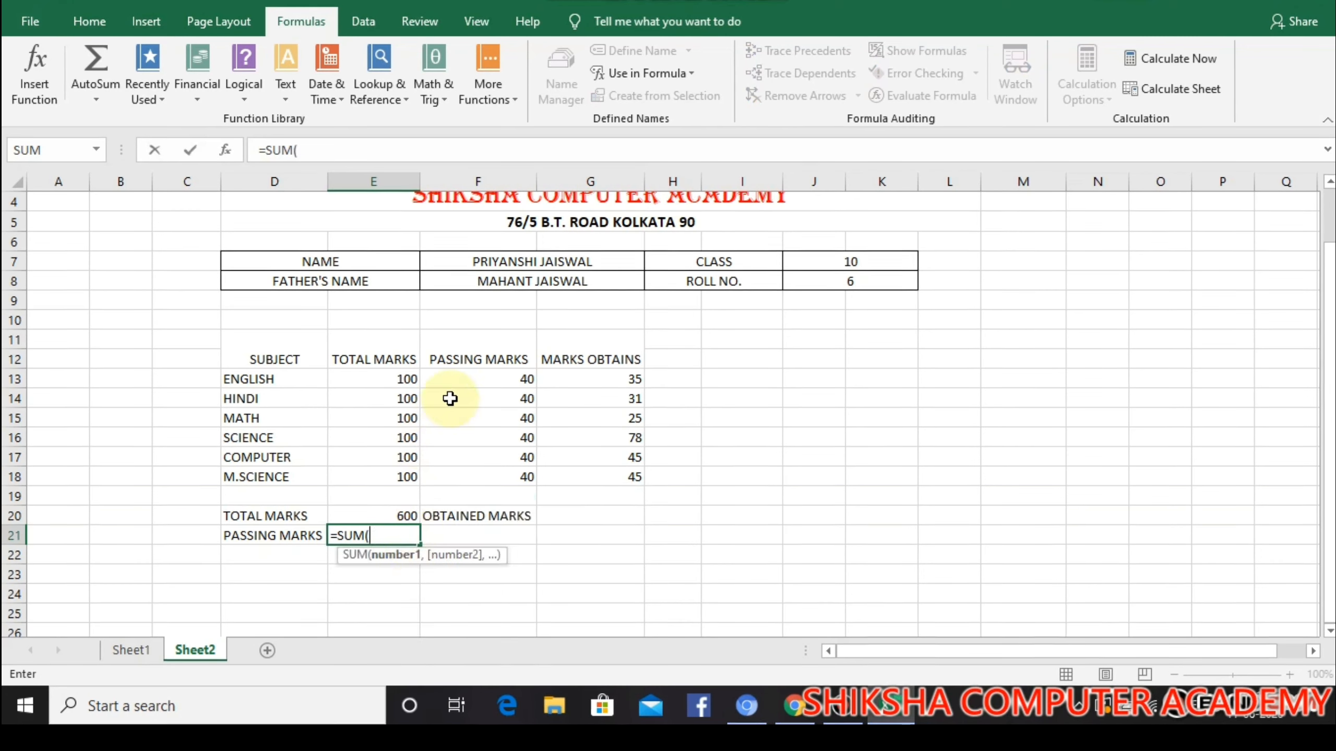
pyautogui.moveTo(453, 381); pyautogui.dragTo(459, 480)
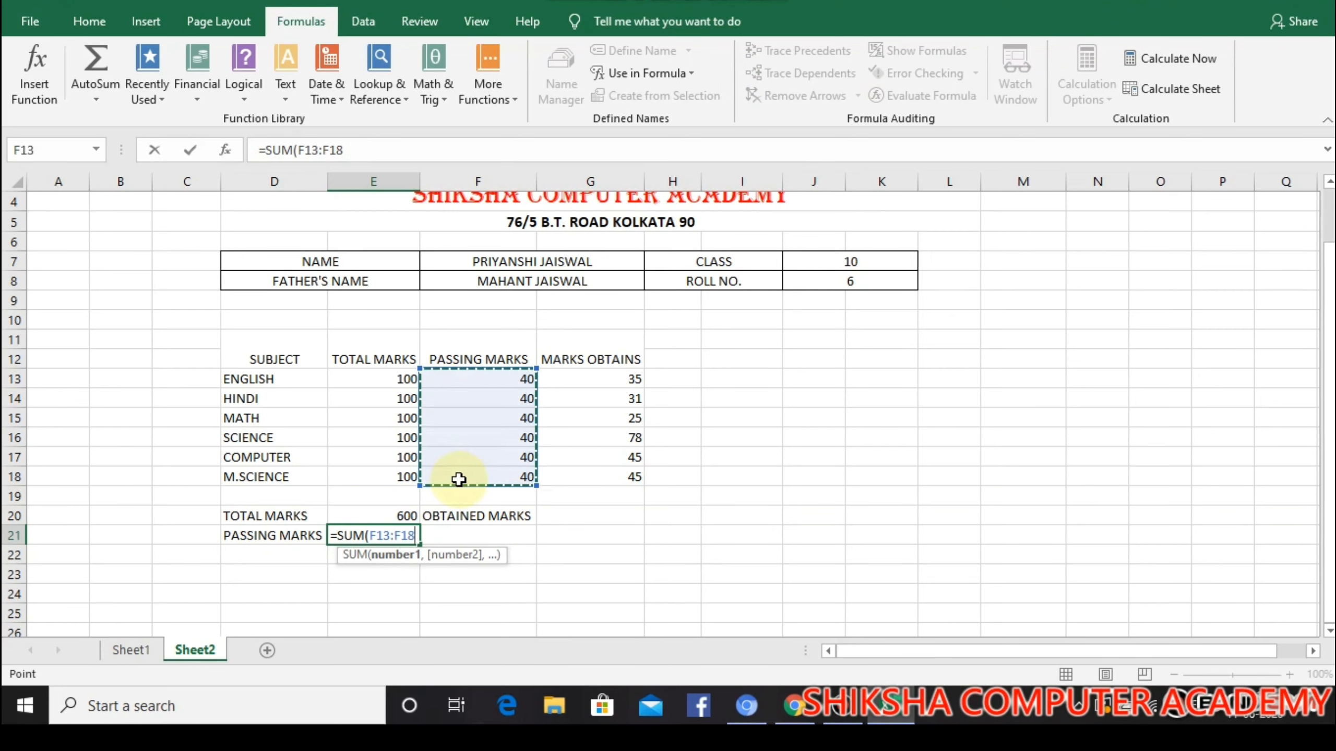
pyautogui.write(')')
pyautogui.press('Return')
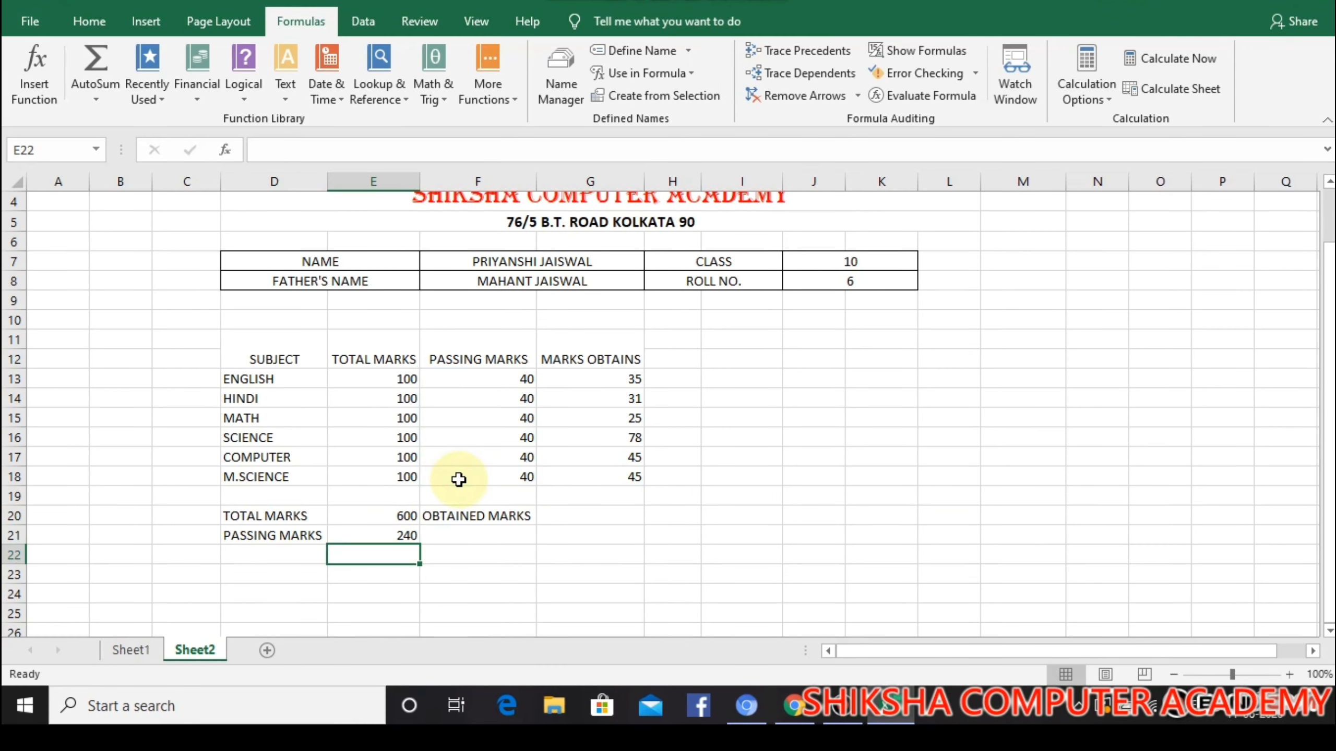
# Total the obtained marks in G20 with the formula =SUM(G13:G18)
pyautogui.click(552, 515)
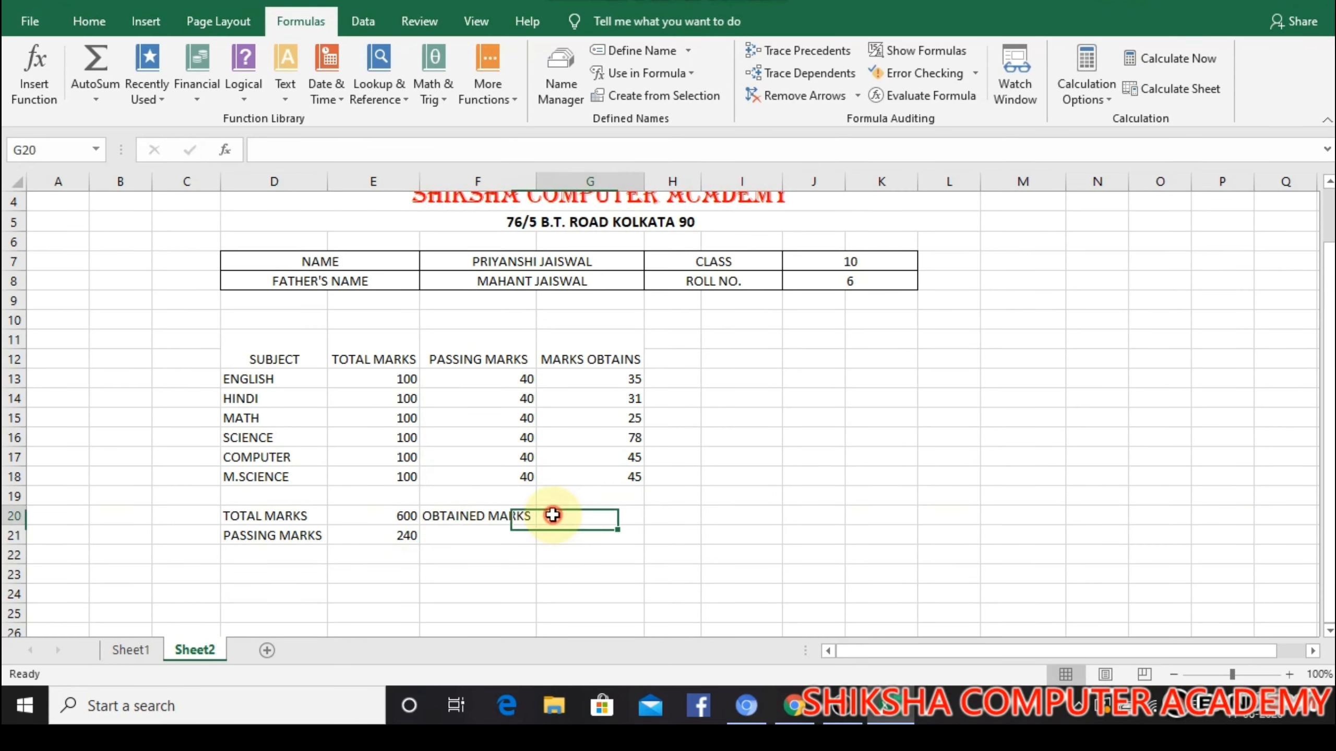
pyautogui.write('=')
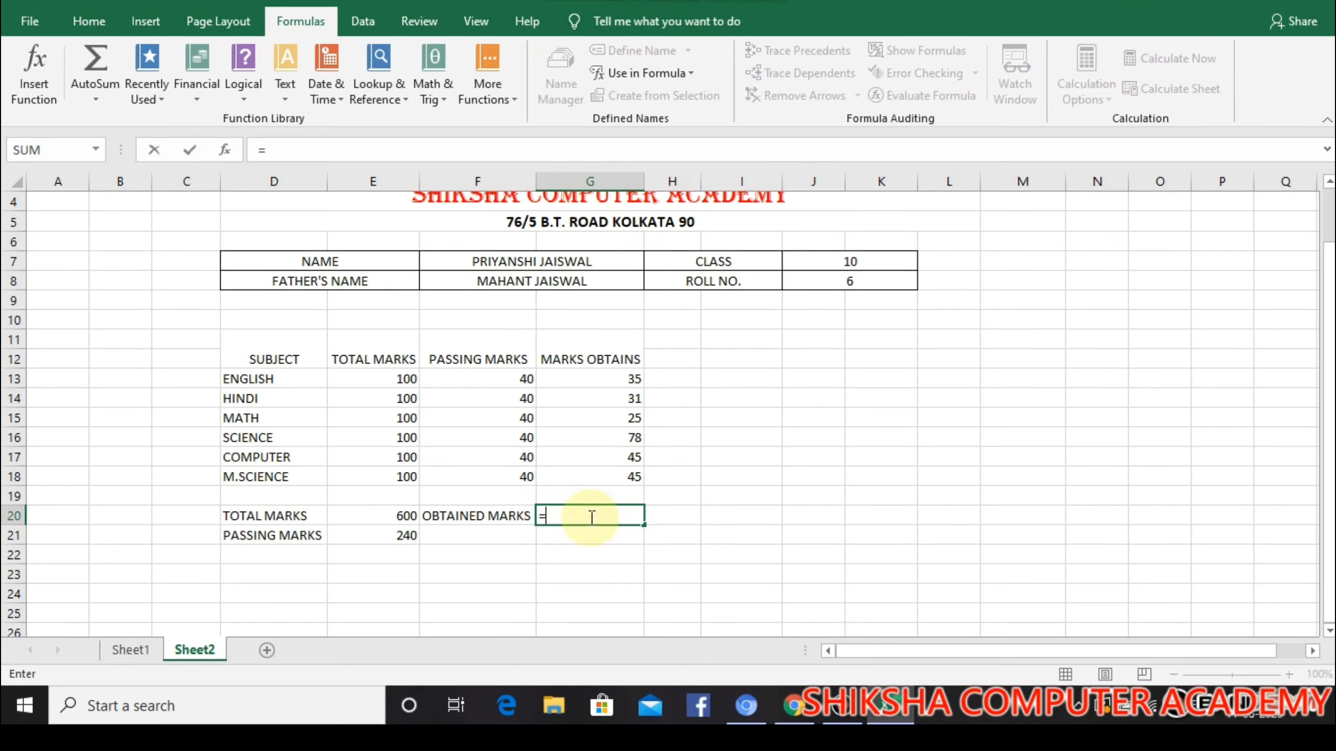
pyautogui.write('SU')
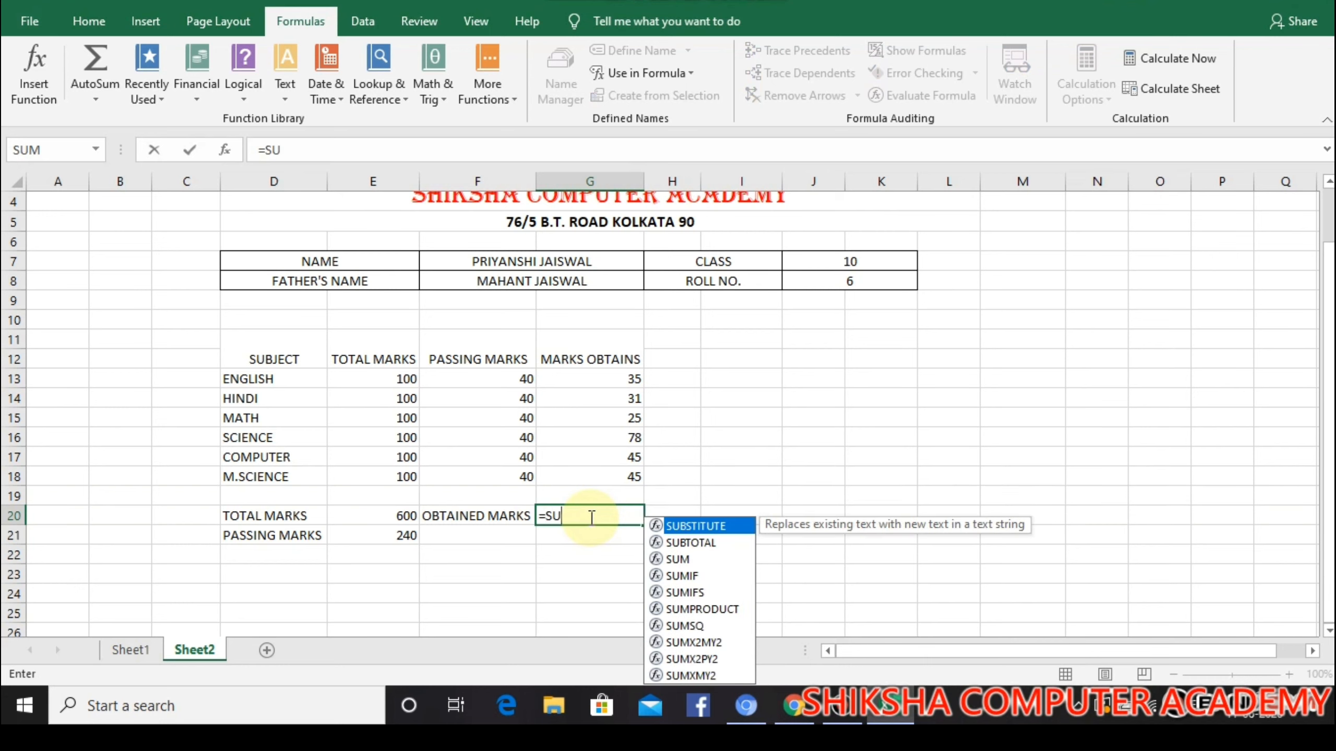
pyautogui.write('M(')
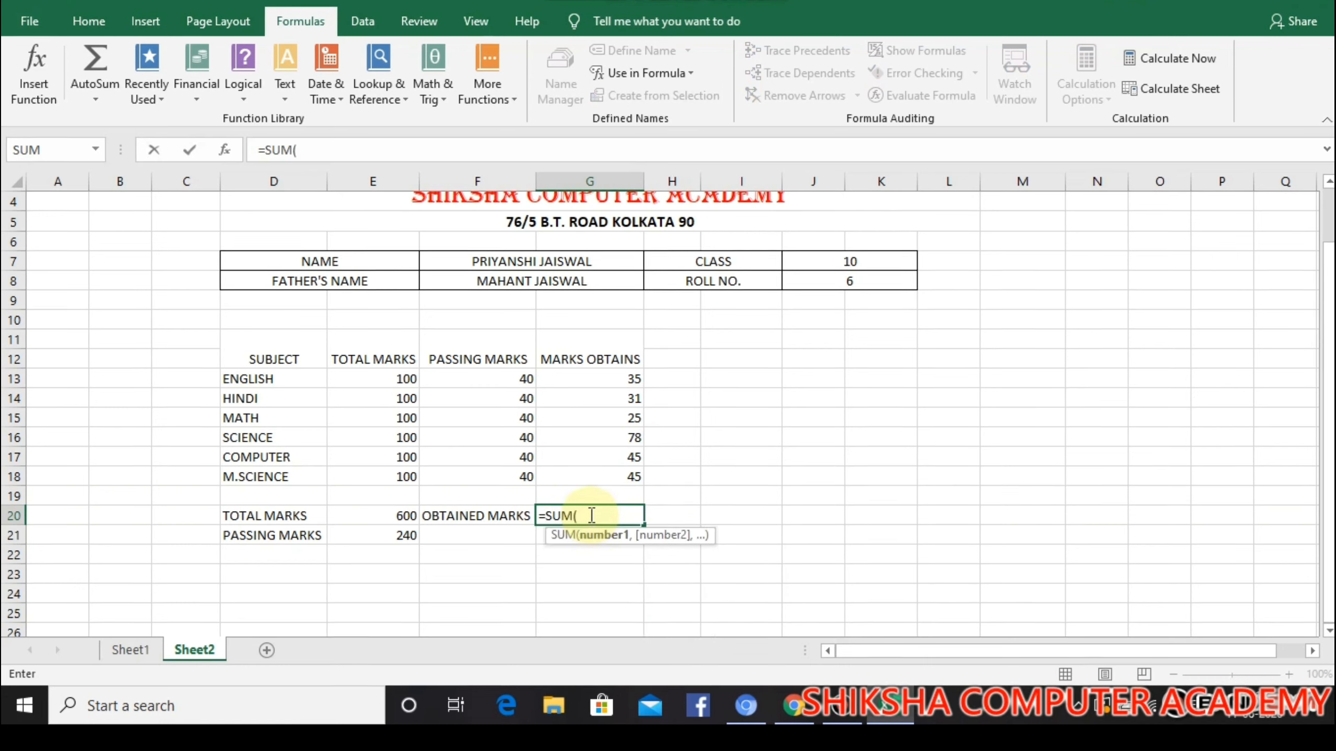
pyautogui.moveTo(597, 381); pyautogui.dragTo(609, 477)
pyautogui.write(')')
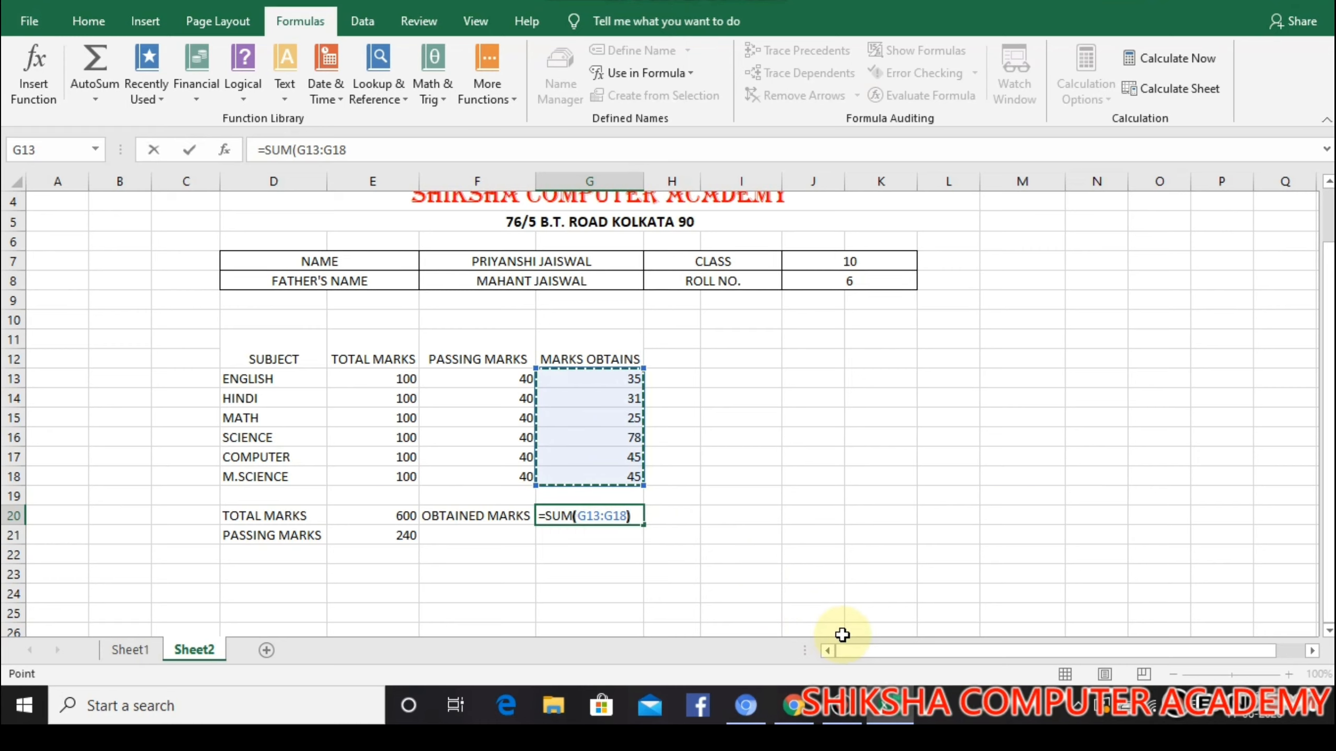
pyautogui.press('Return')
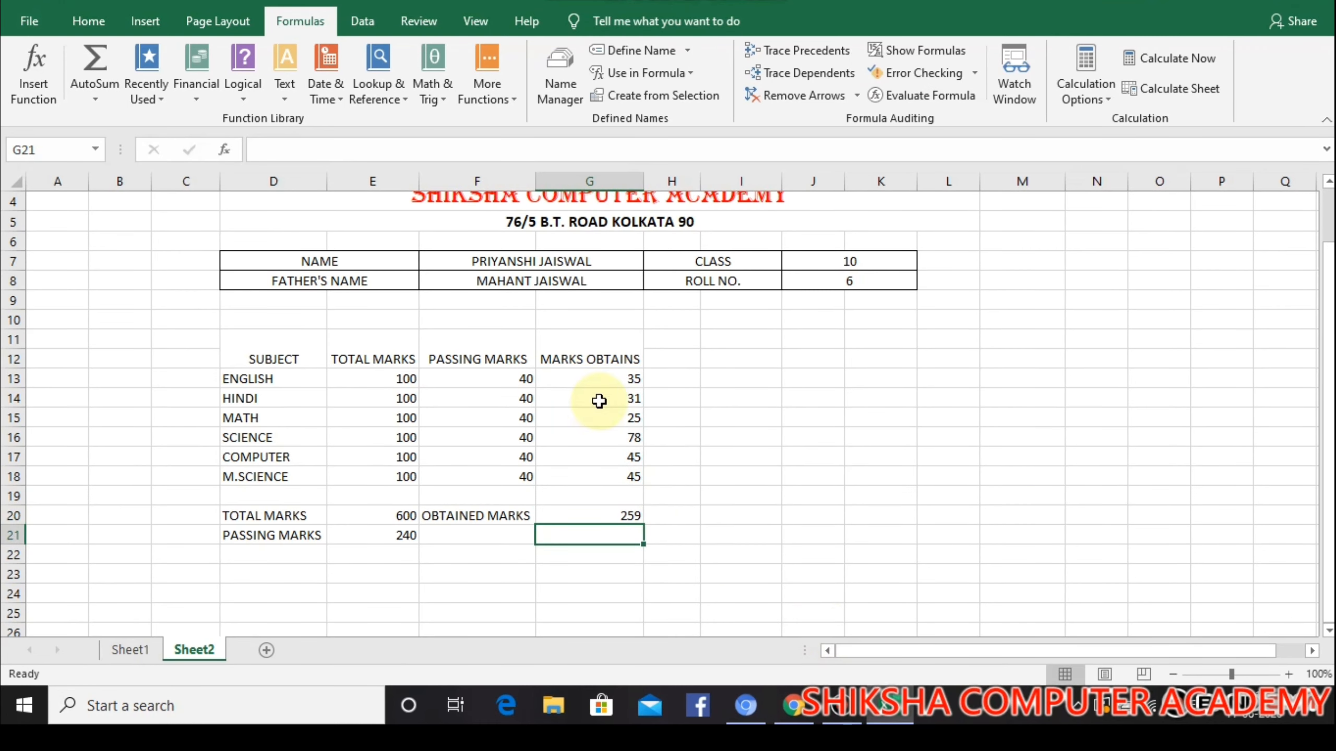
# Set the roll number in J8 to 5 to test the obtained marks total
pyautogui.click(857, 283)
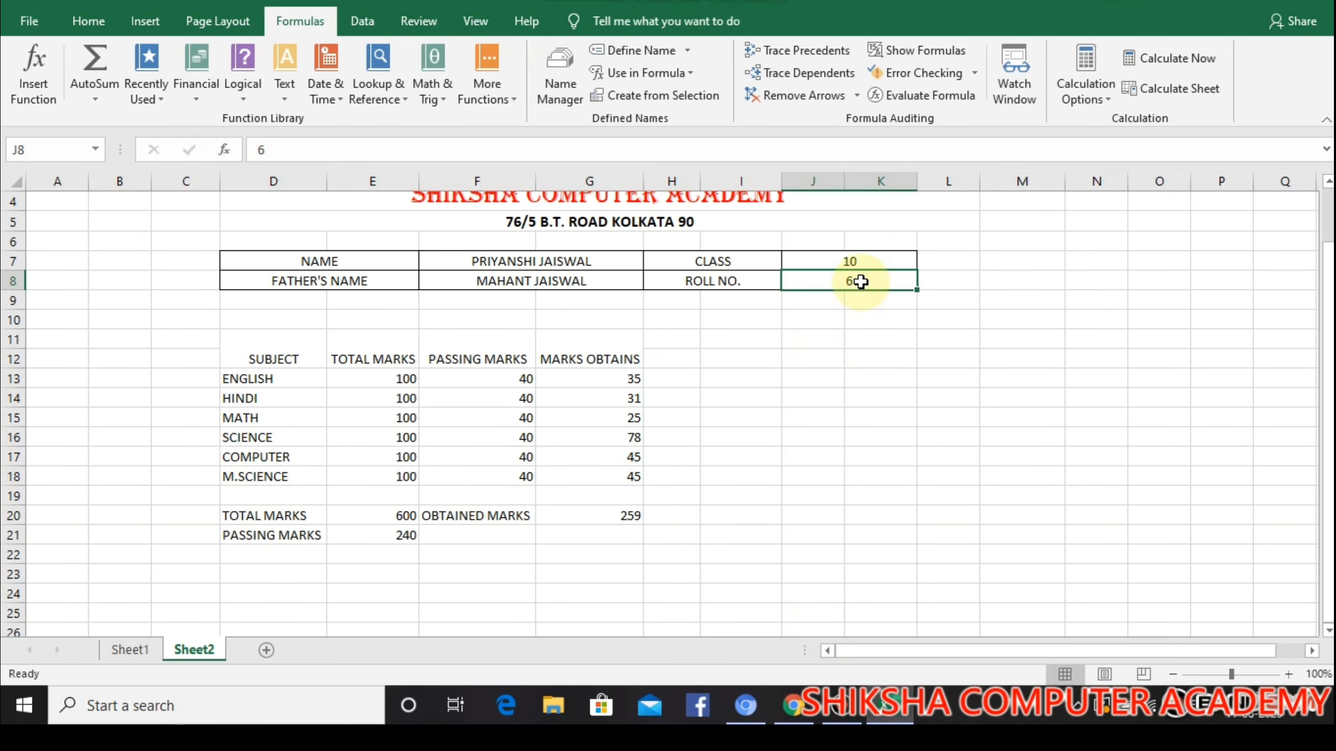
pyautogui.write('5')
pyautogui.press('Return')
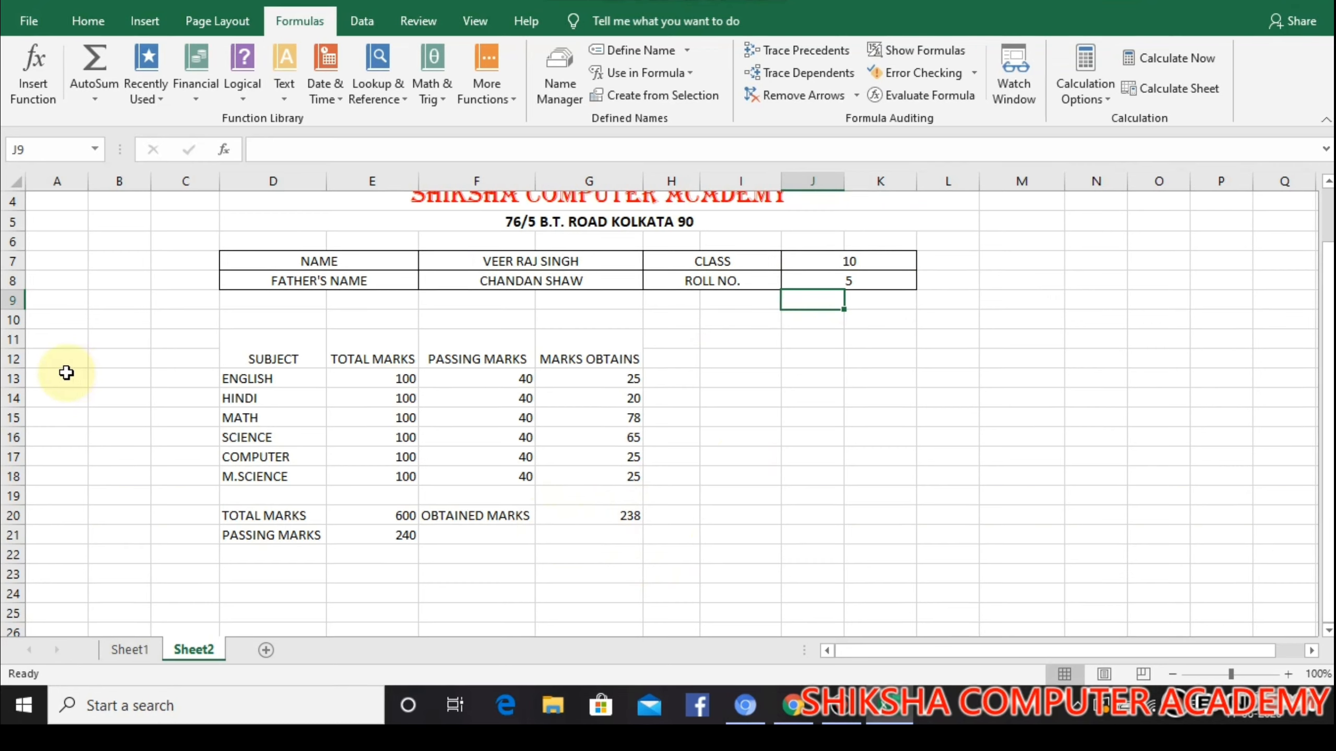
# Apply all borders to the marks table and its totals summary, D11:G21
pyautogui.moveTo(227, 339); pyautogui.dragTo(587, 525)
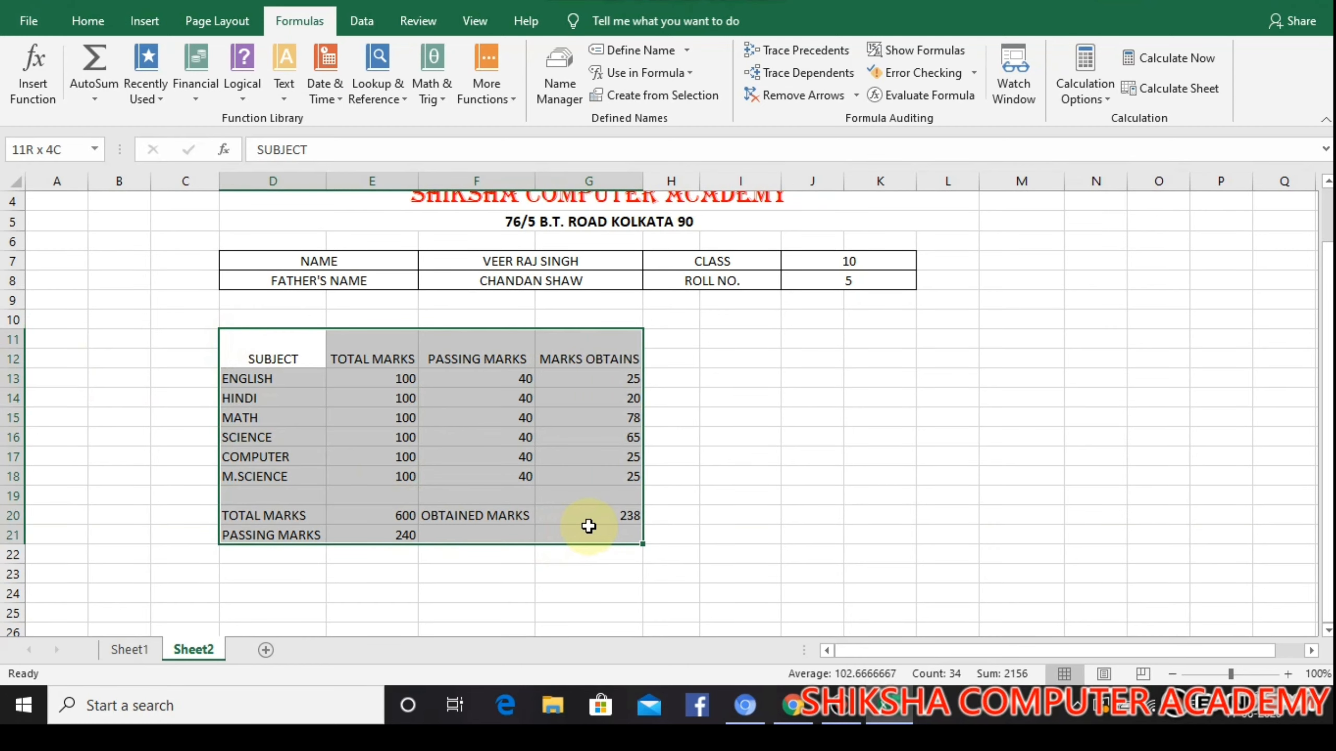
pyautogui.click(88, 21)
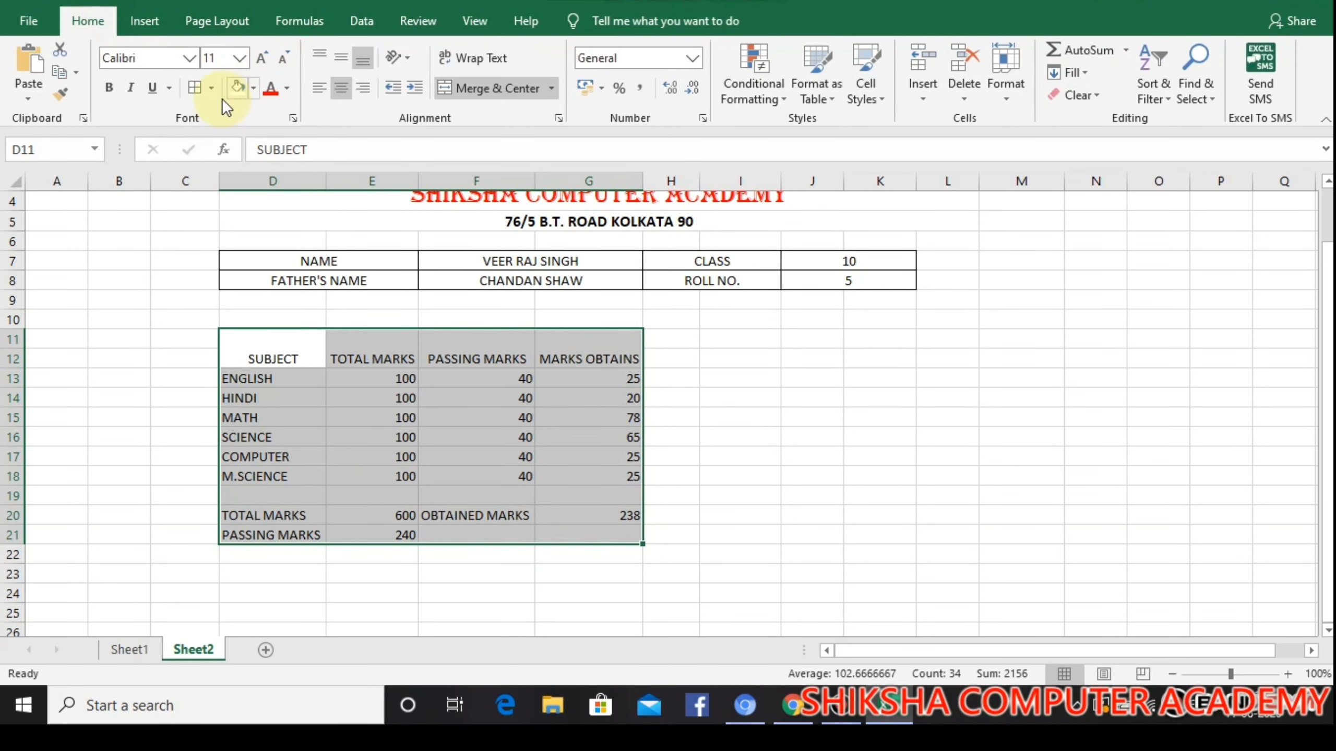
pyautogui.click(211, 87)
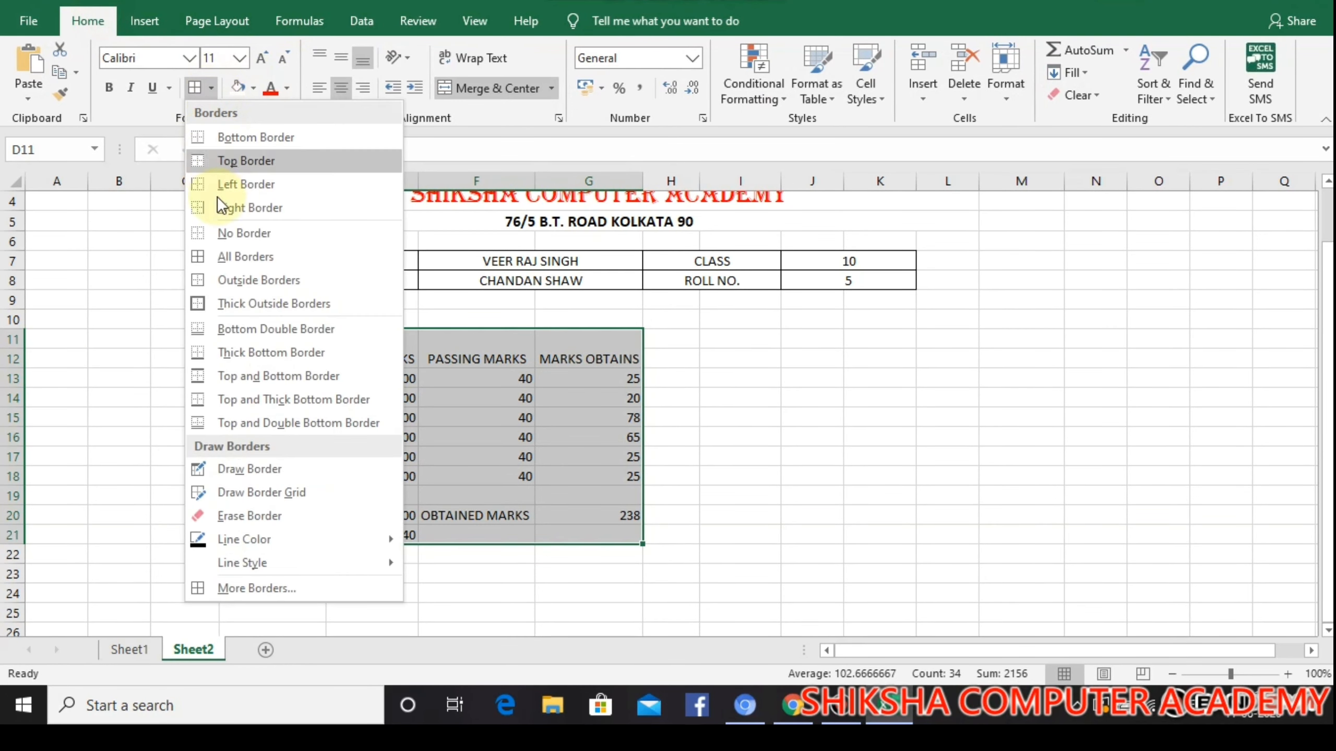
pyautogui.click(228, 257)
pyautogui.click(705, 400)
# Fill the marks table's header cells, from SUBJECT to MARKS OBTAINS, with standard yellow
pyautogui.click(252, 349)
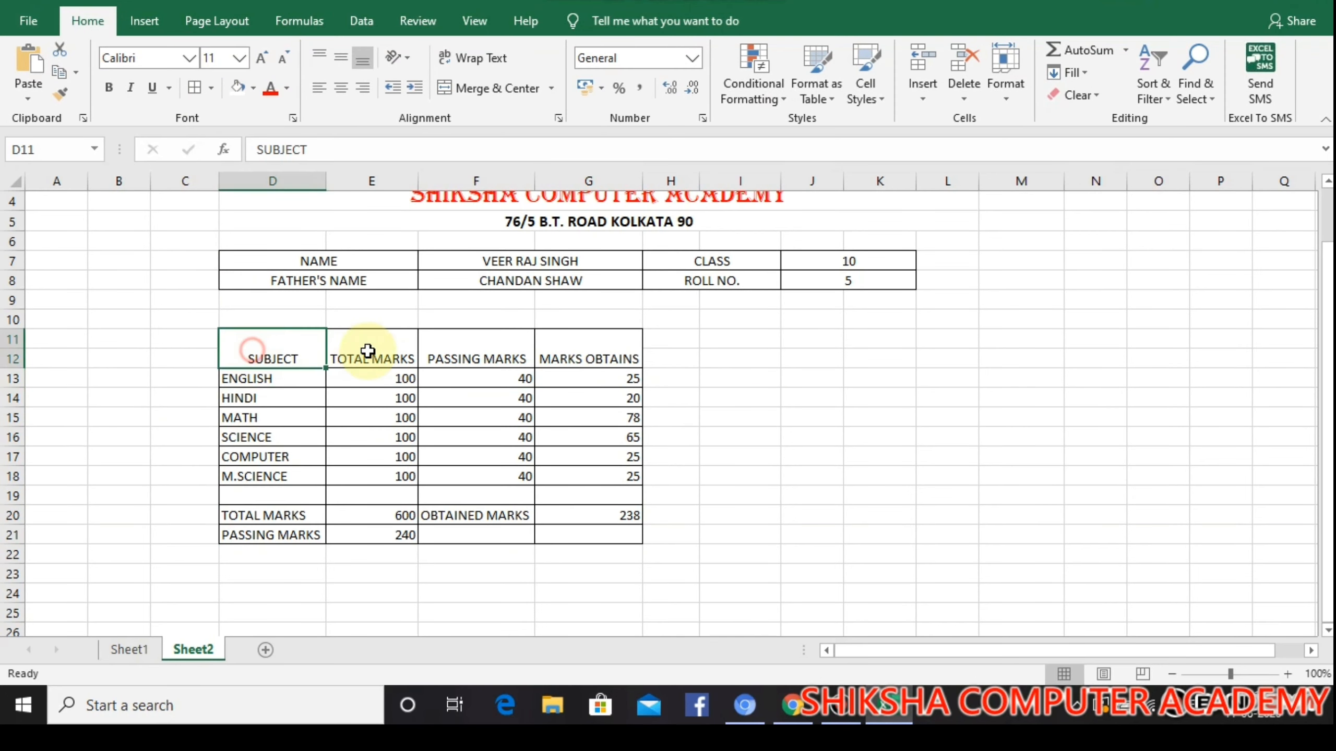
pyautogui.moveTo(368, 351); pyautogui.dragTo(578, 363)
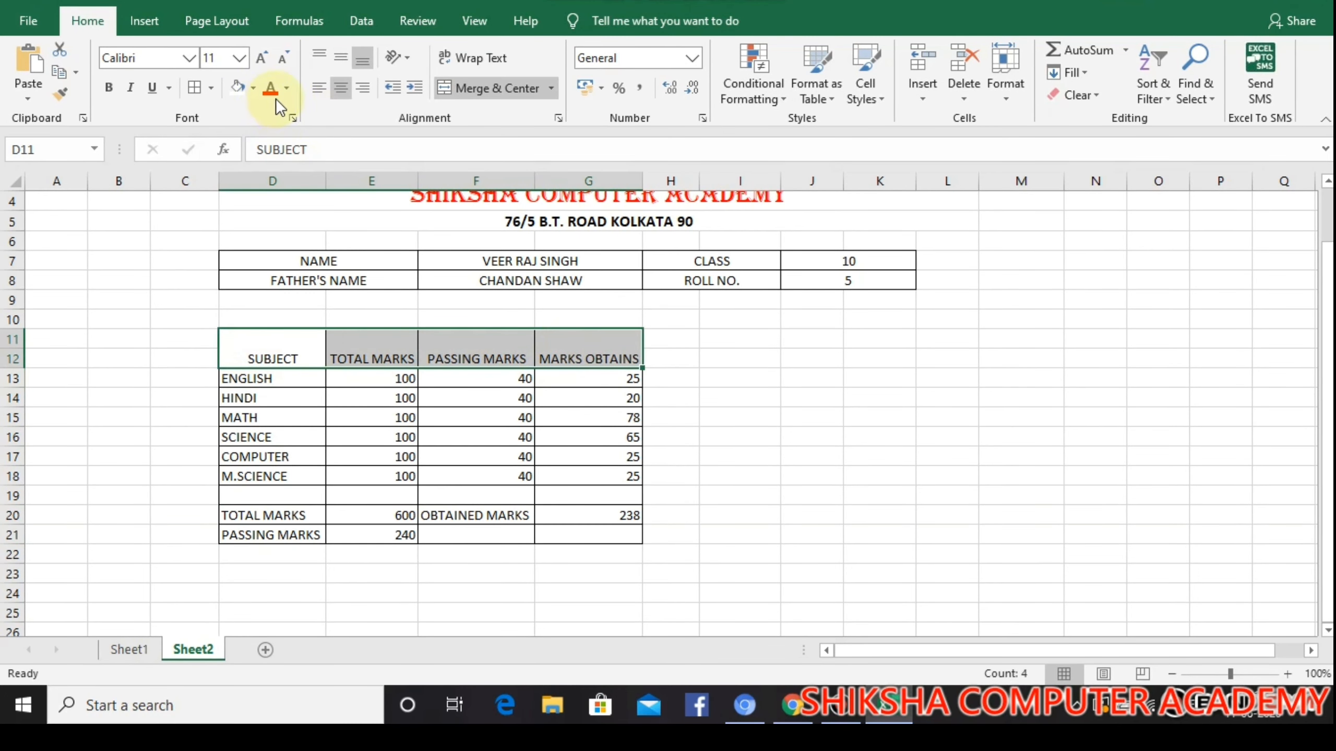
pyautogui.click(254, 90)
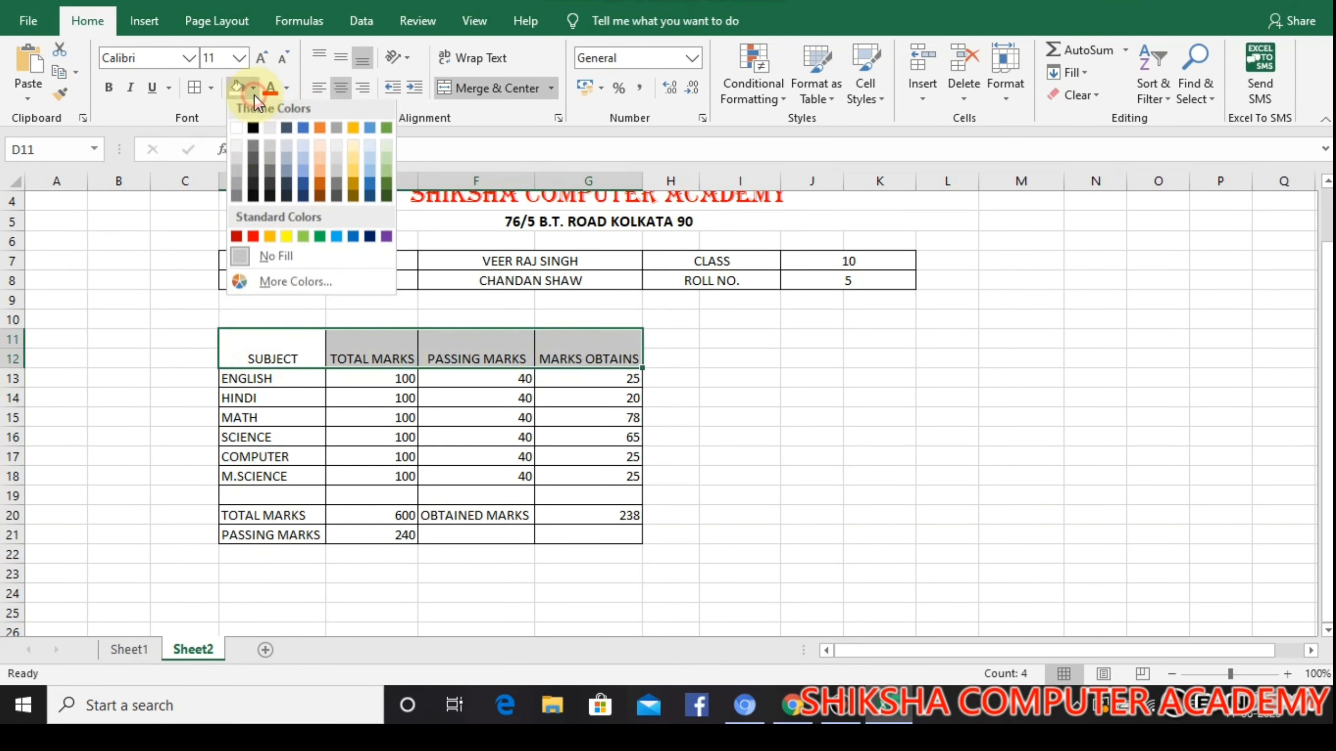
pyautogui.click(290, 241)
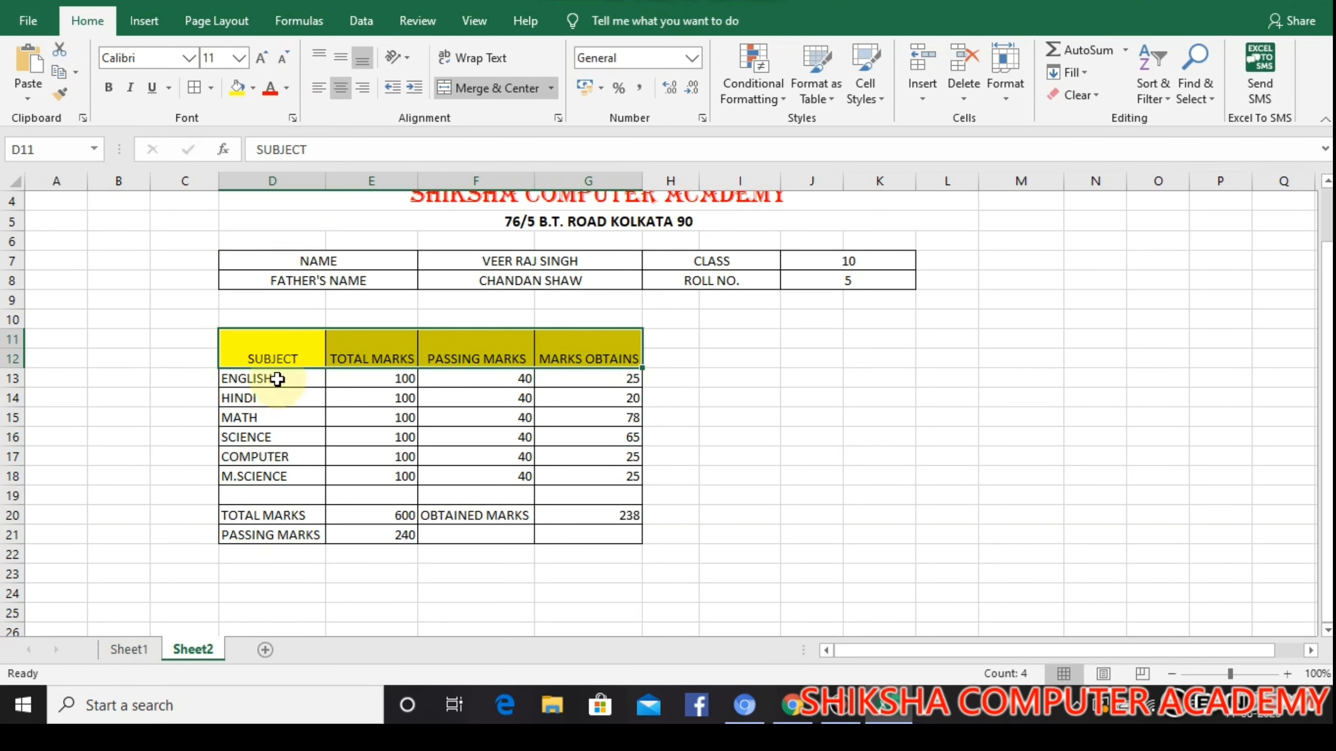
# Fill the subject names in D13:D18 with standard light blue
pyautogui.moveTo(277, 378); pyautogui.dragTo(277, 478)
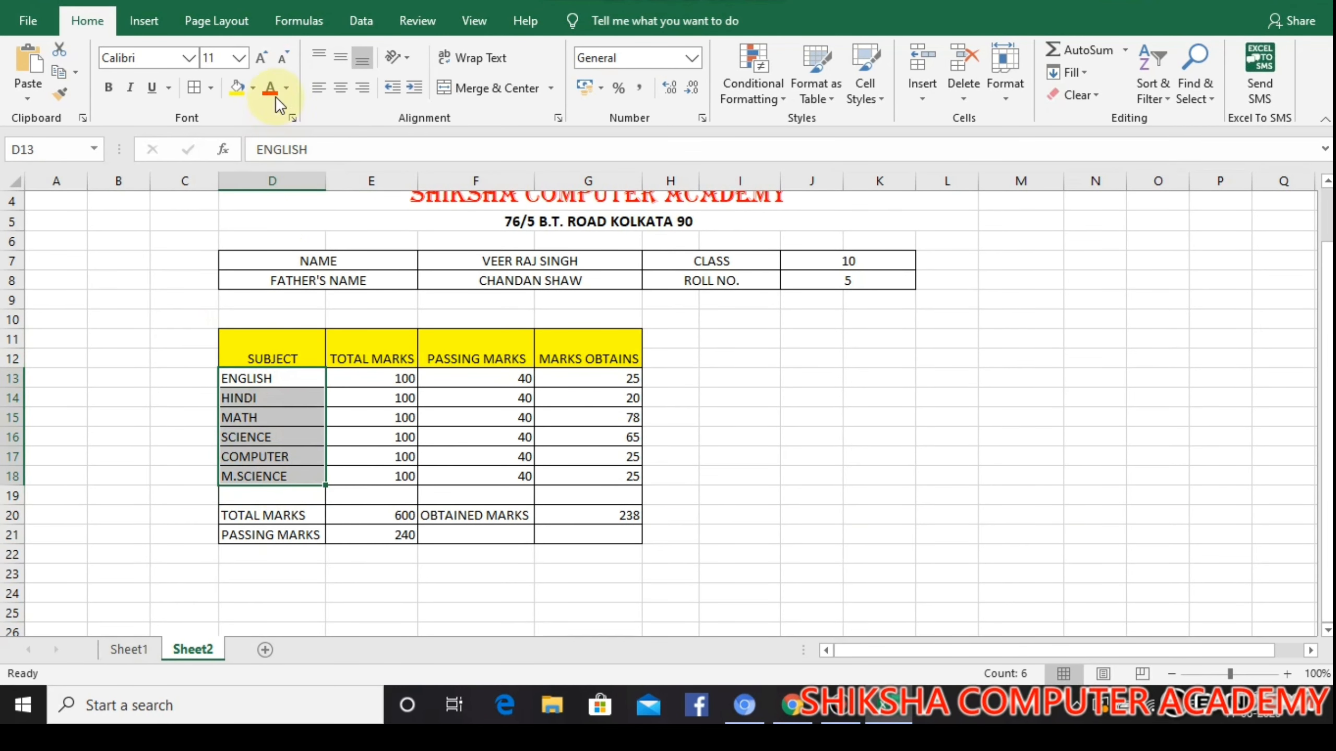
pyautogui.click(253, 88)
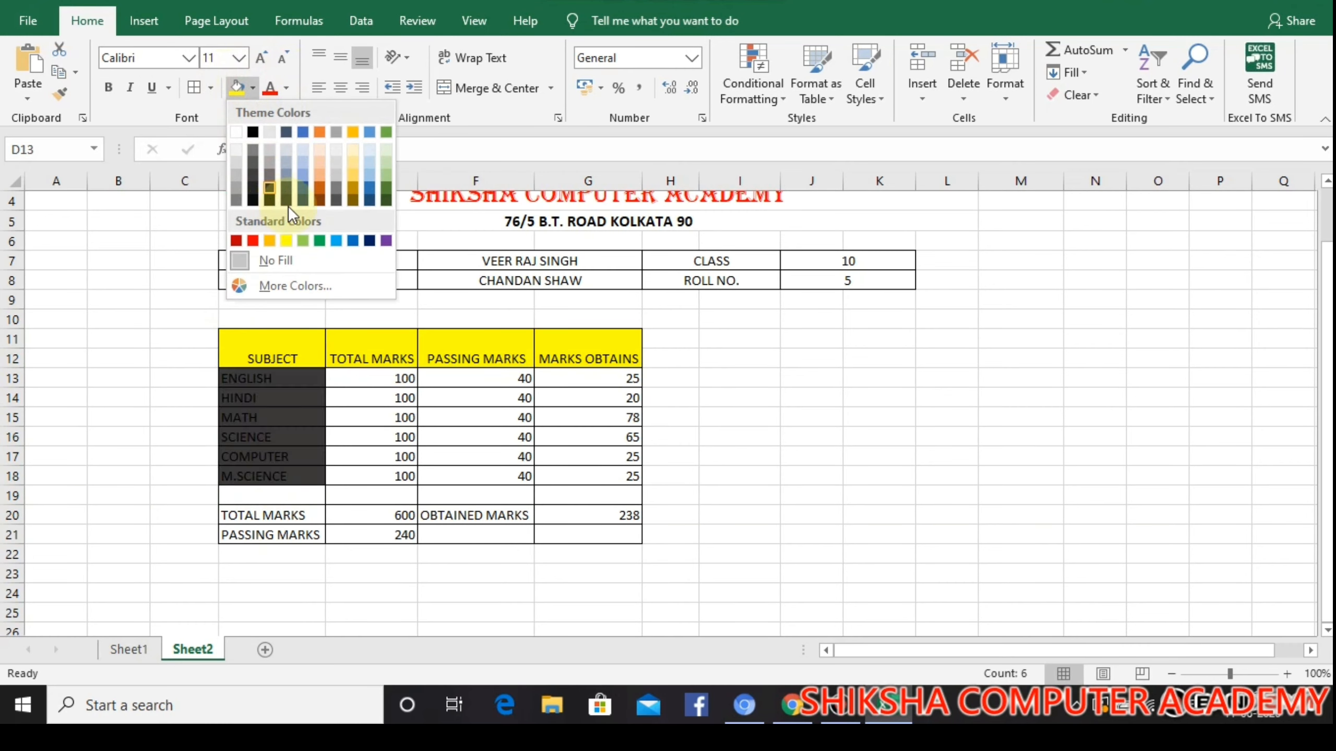
pyautogui.click(335, 241)
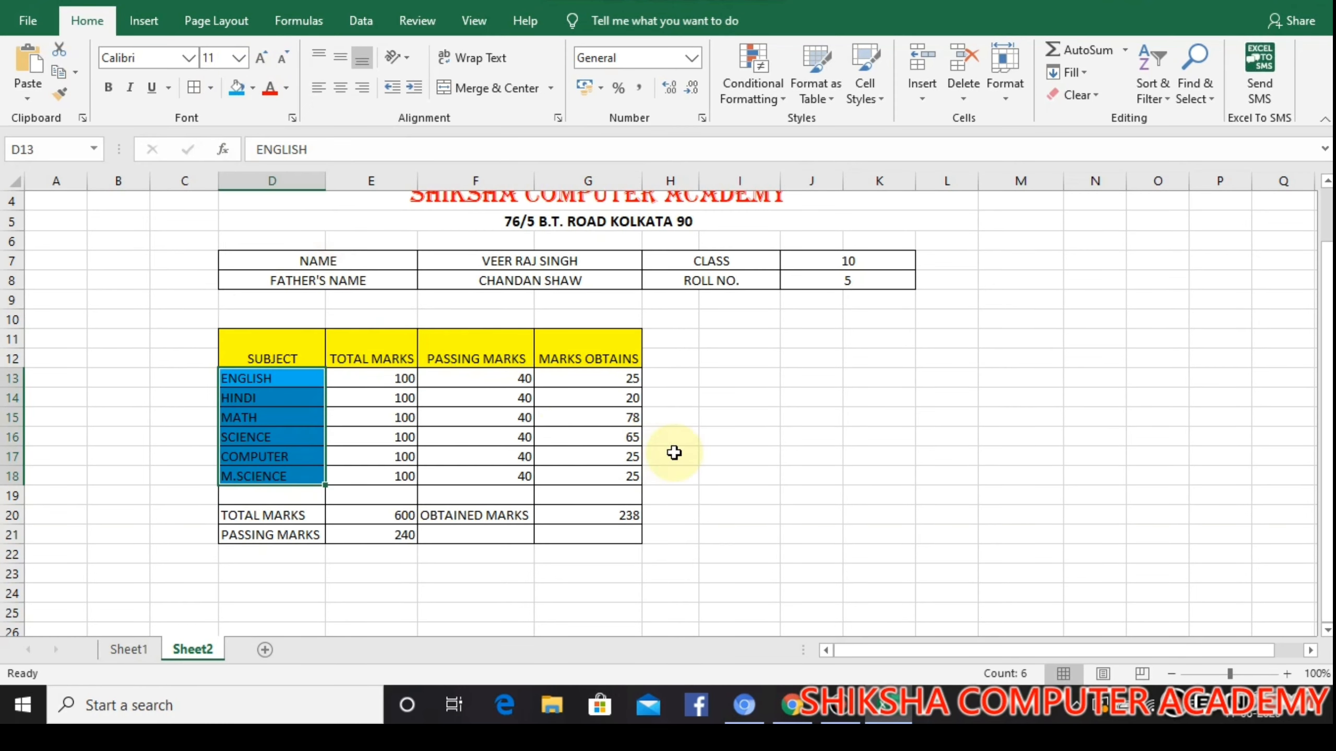
pyautogui.click(667, 454)
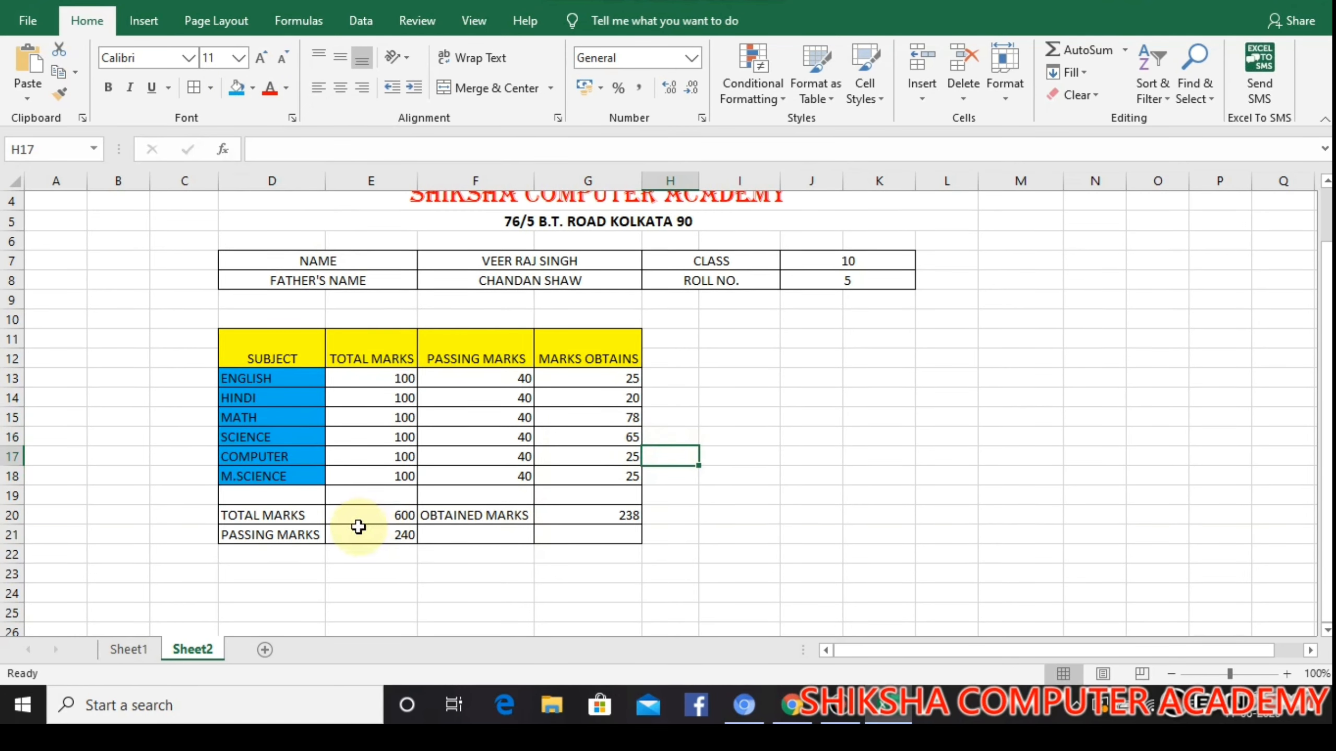
# Fill the OBTAINED MARKS label in F20 and the labels in D20:D21 with light orange
pyautogui.click(447, 514)
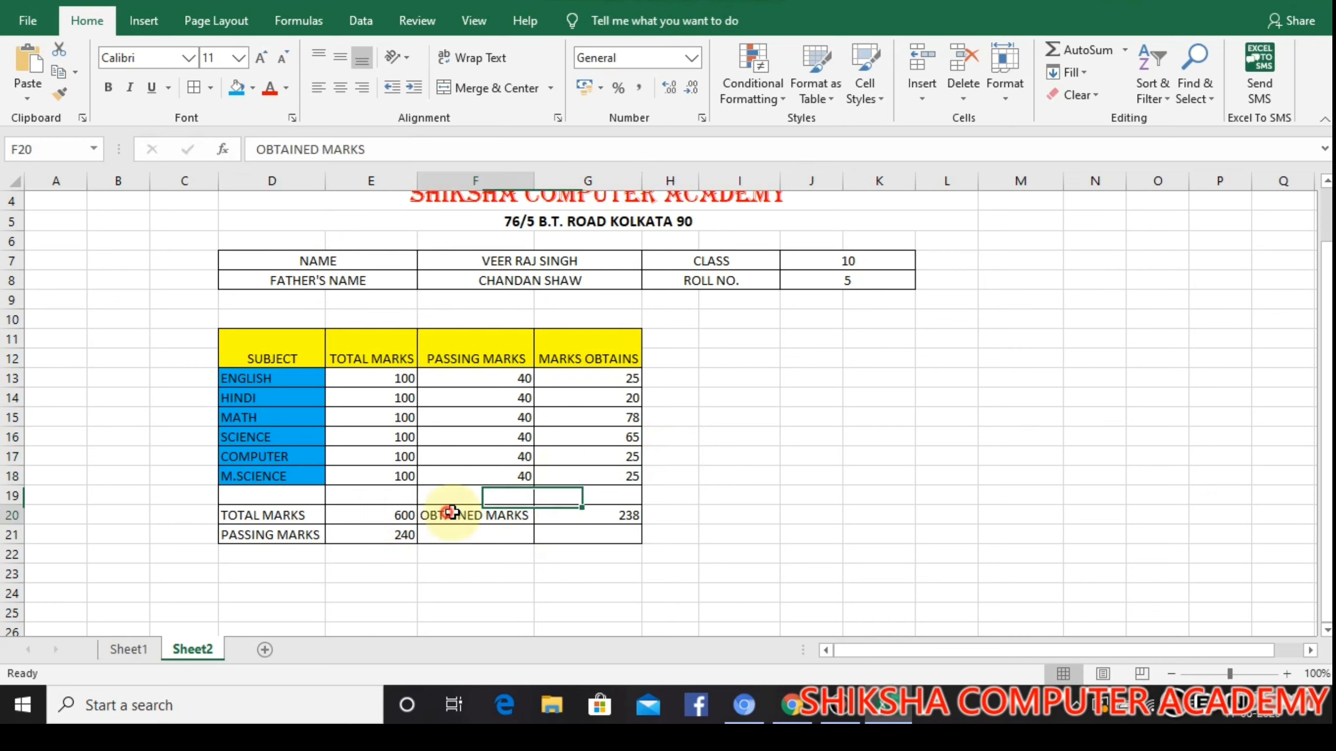
pyautogui.click(253, 89)
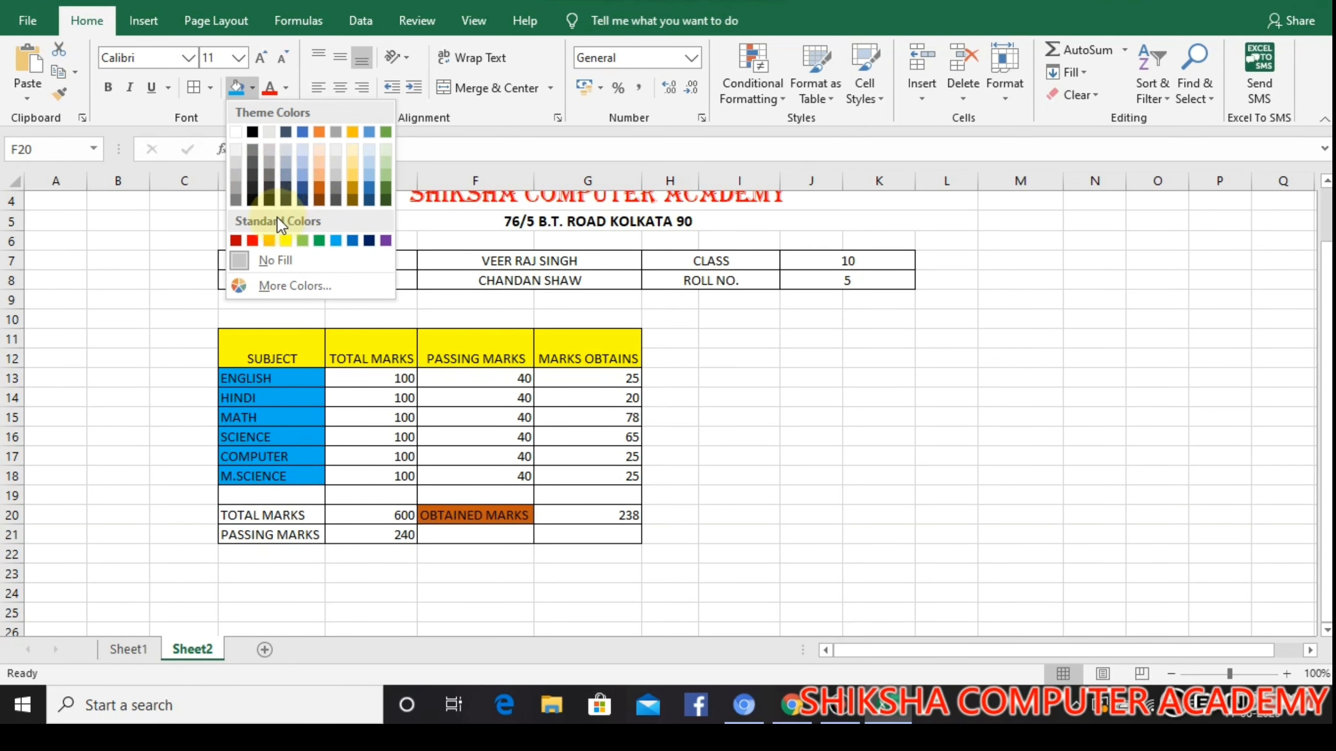
pyautogui.click(320, 172)
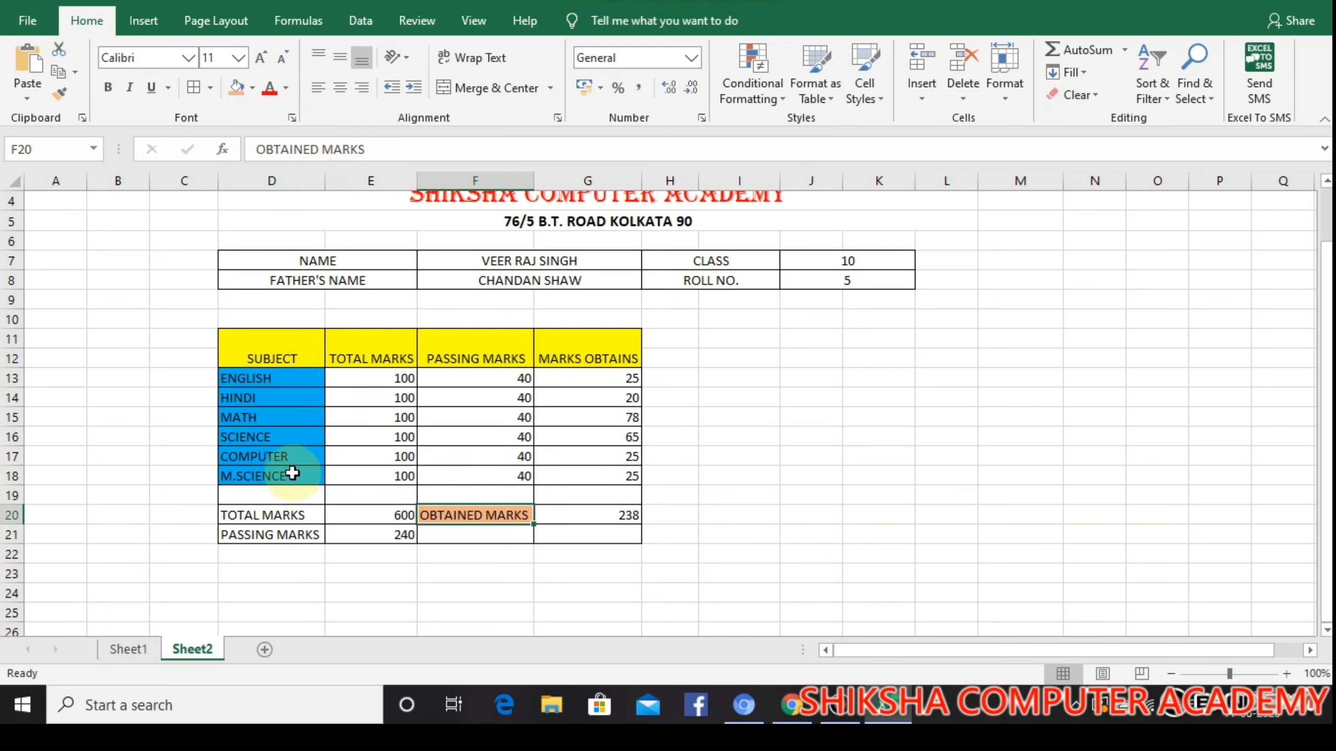
pyautogui.moveTo(263, 514); pyautogui.dragTo(273, 533)
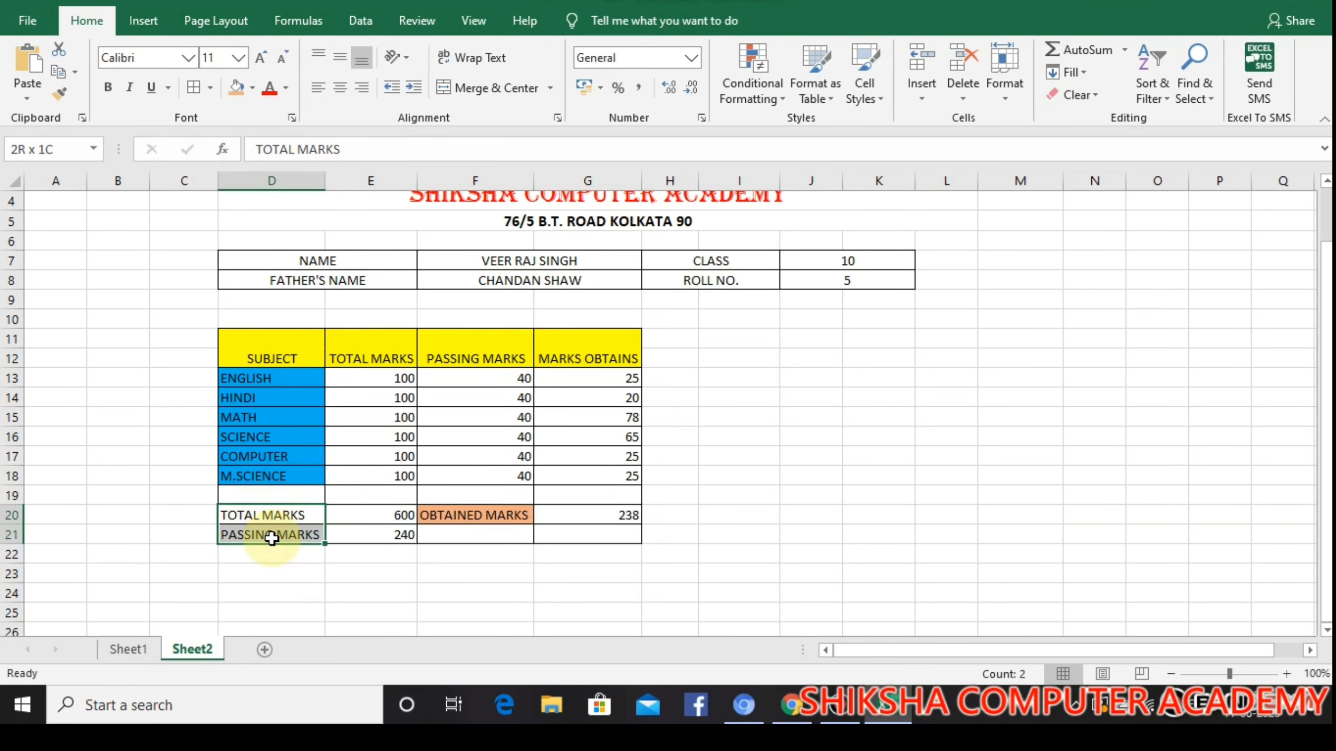
pyautogui.click(236, 89)
pyautogui.click(878, 498)
pyautogui.scroll(1, 617, 377)
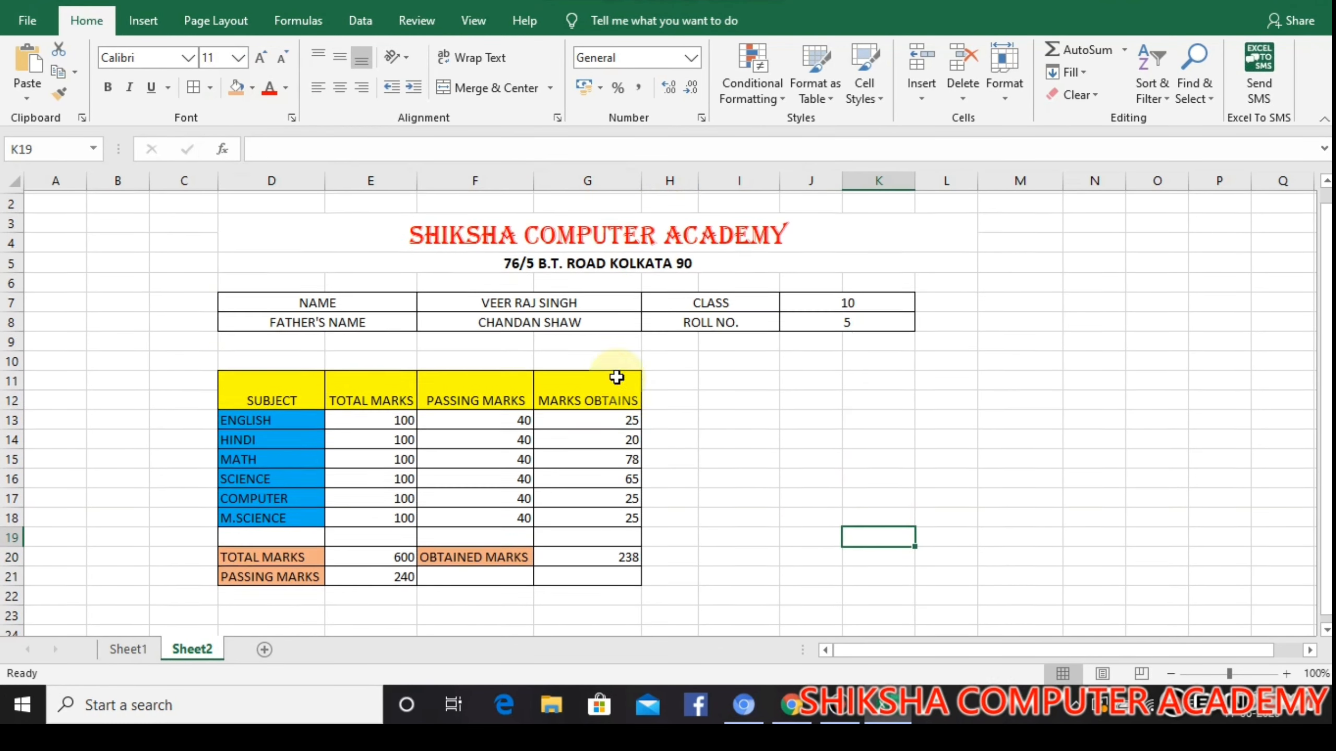
pyautogui.scroll(1, 616, 377)
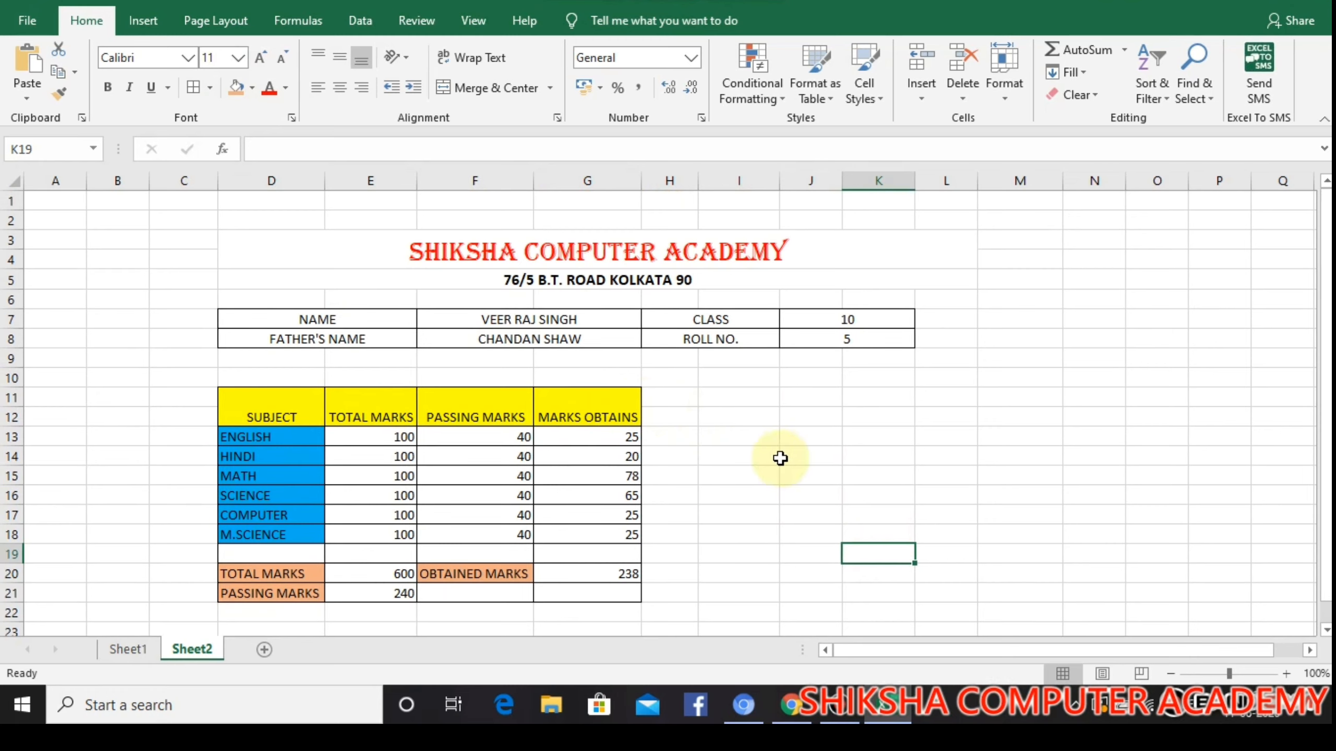